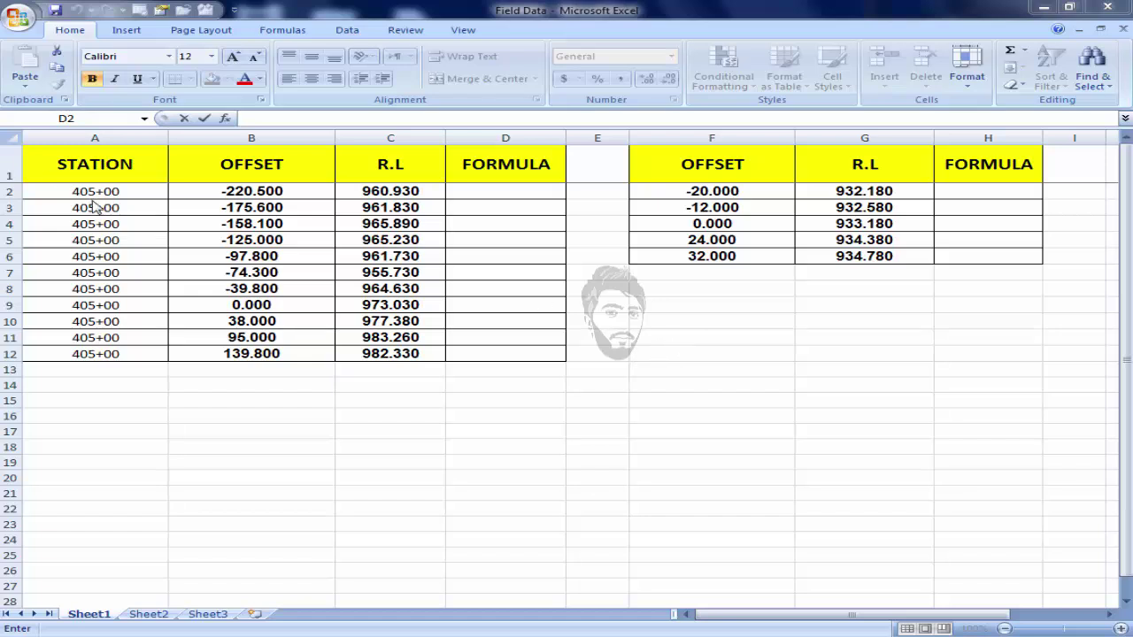
Start a CONCATENATE formula in cell D2 from the function browser.
left_click_drag(81, 189, 513, 412)
left_click(723, 396)
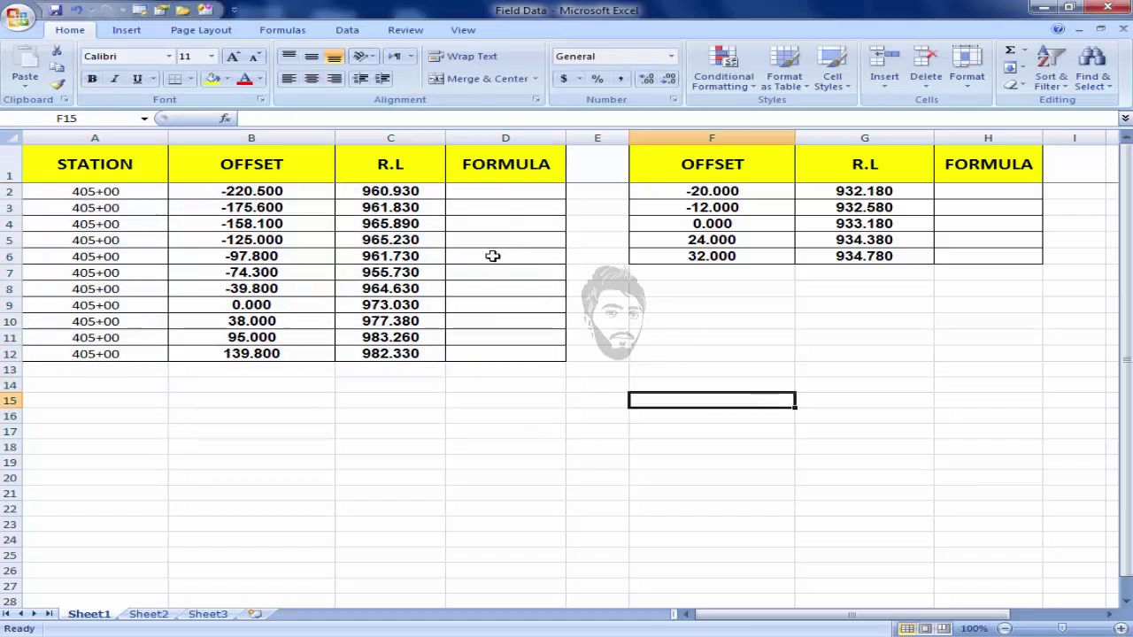
double_click(521, 191)
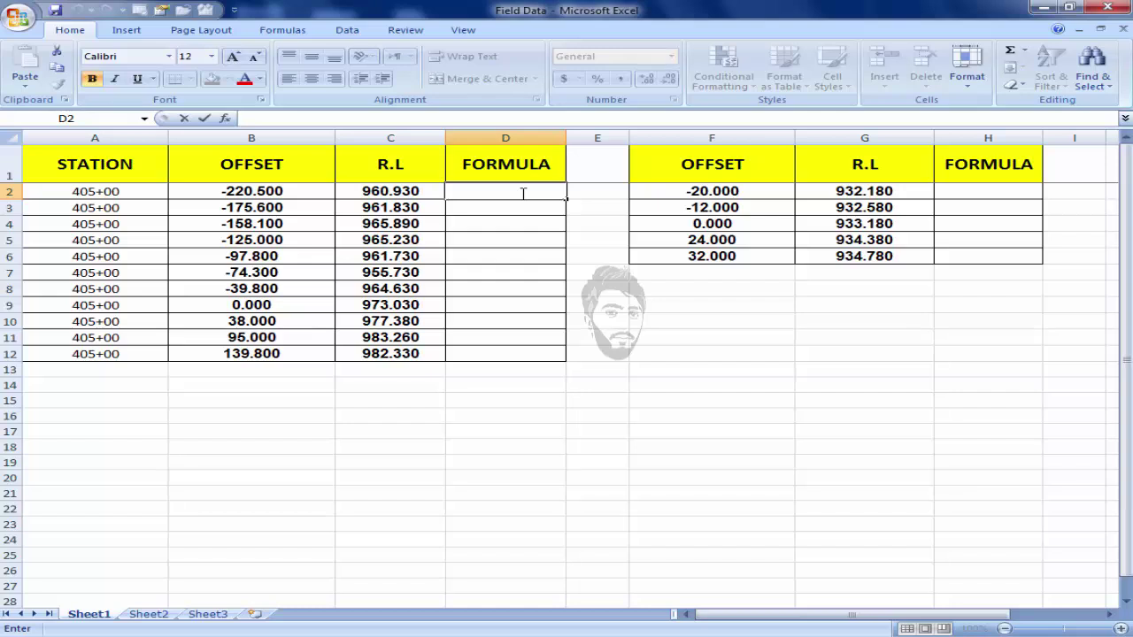
type("=")
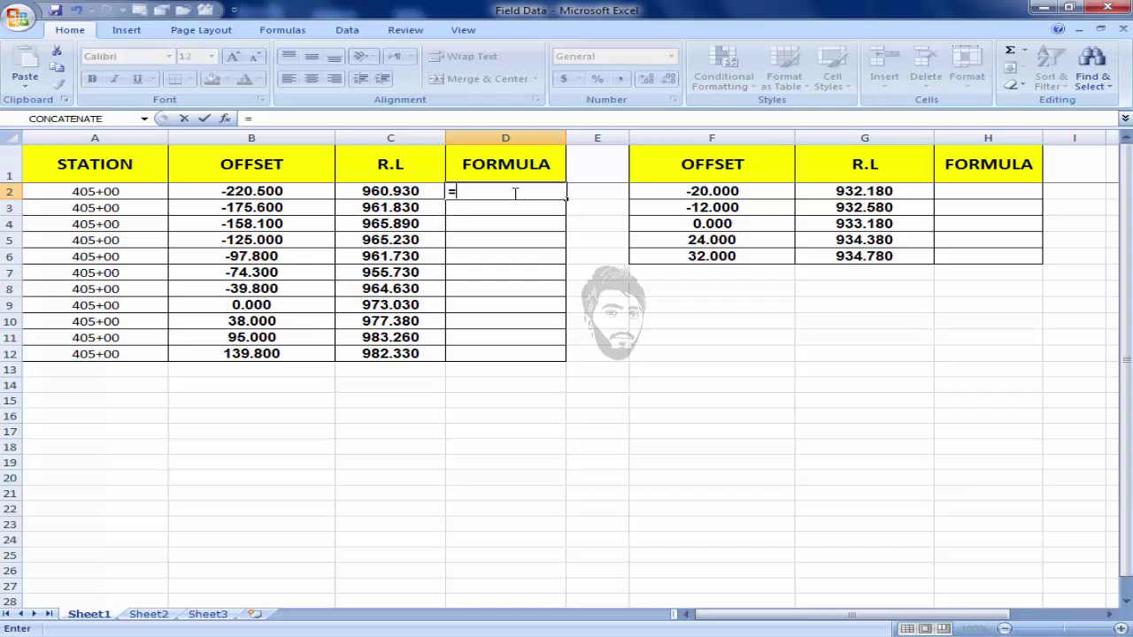
left_click(225, 119)
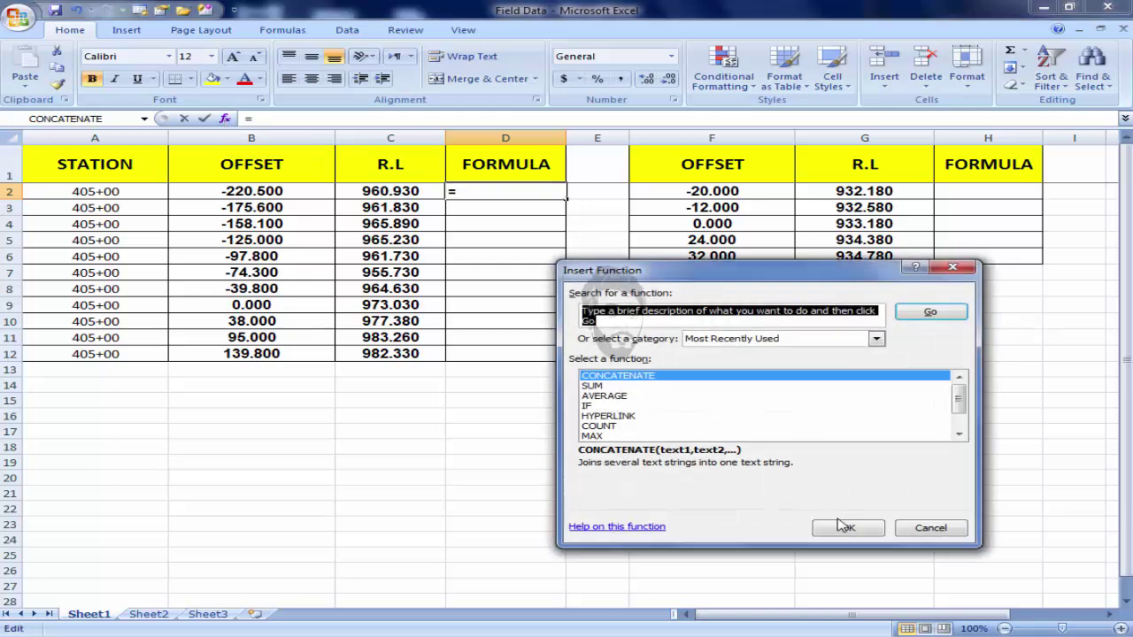
left_click(845, 527)
Complete =CONCATENATE(B2,",",C2) in D2 and fill it down to D12.
left_click(251, 188)
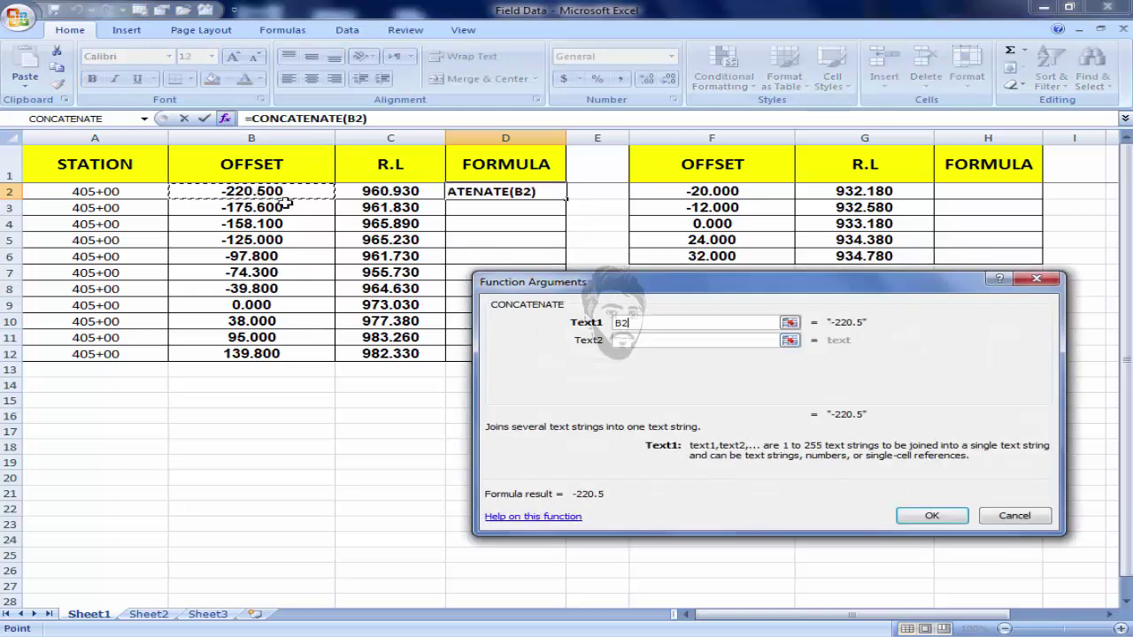
left_click(742, 345)
type(",")
left_click(613, 359)
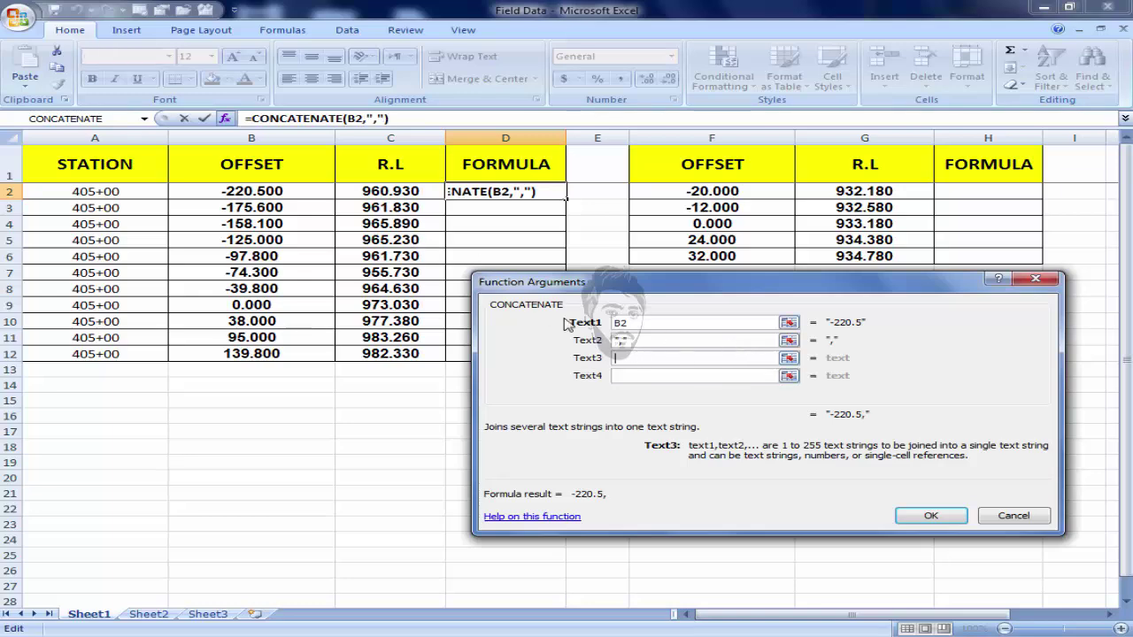
left_click(407, 199)
left_click(930, 515)
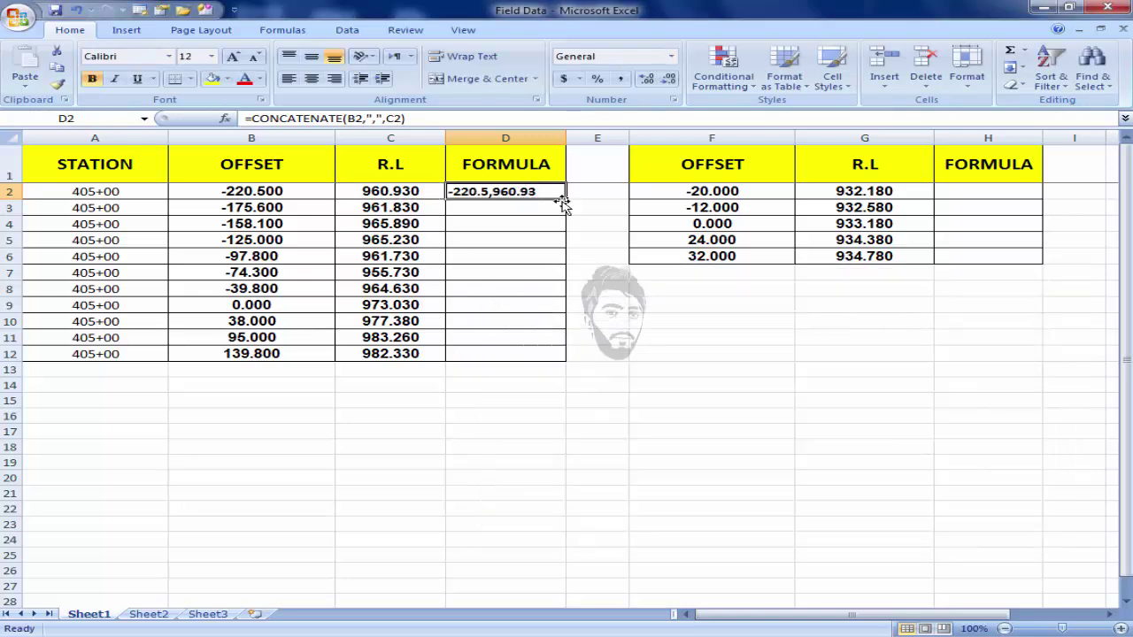
left_click_drag(563, 202, 577, 363)
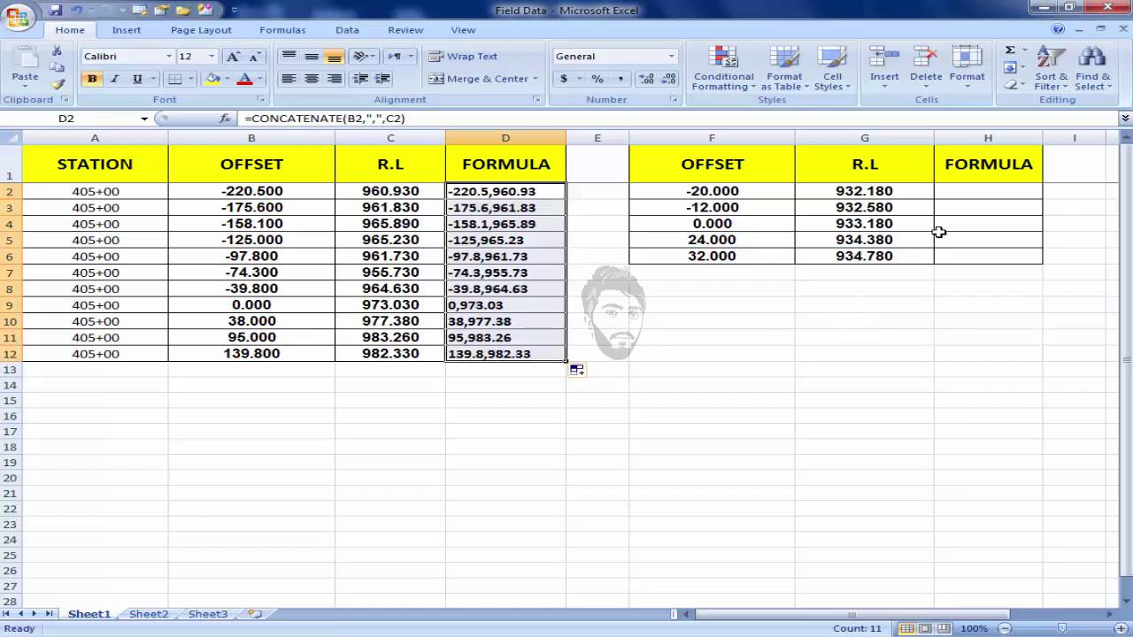
Enter =CONCATENATE(F2,",",G2) in H2 and fill it down to H6.
left_click(939, 189)
double_click(989, 190)
type("=")
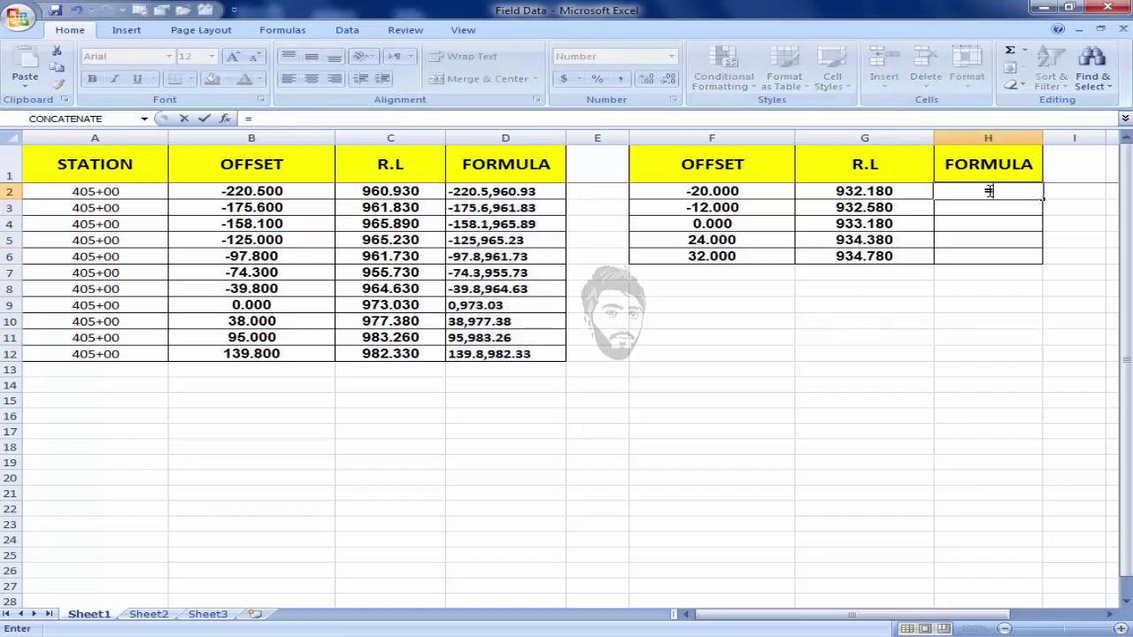
left_click(225, 117)
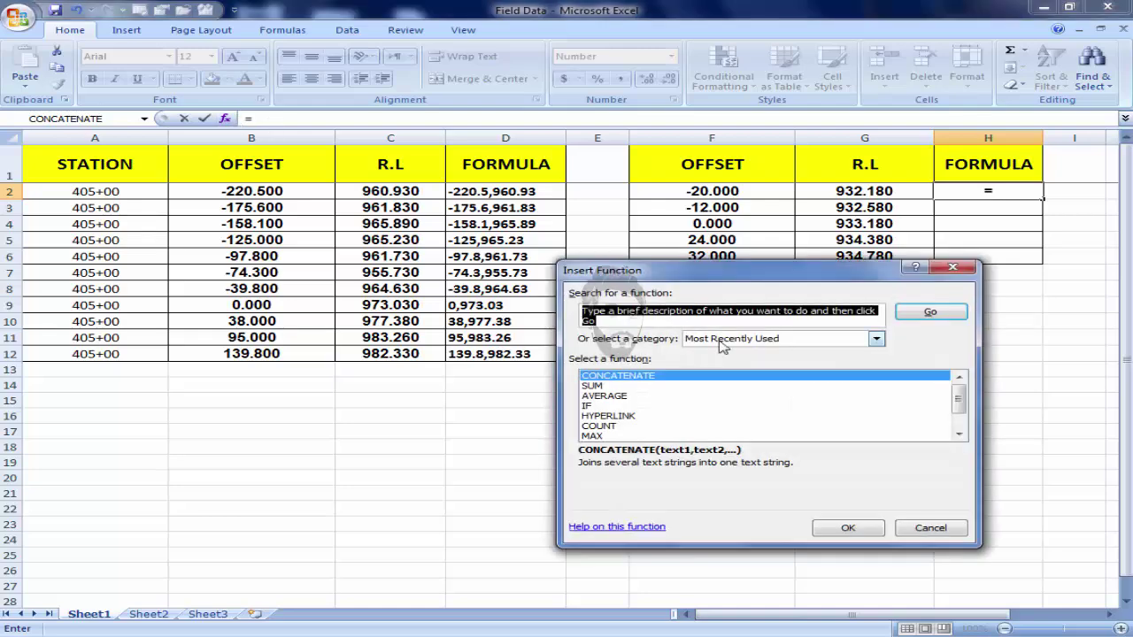
left_click(823, 526)
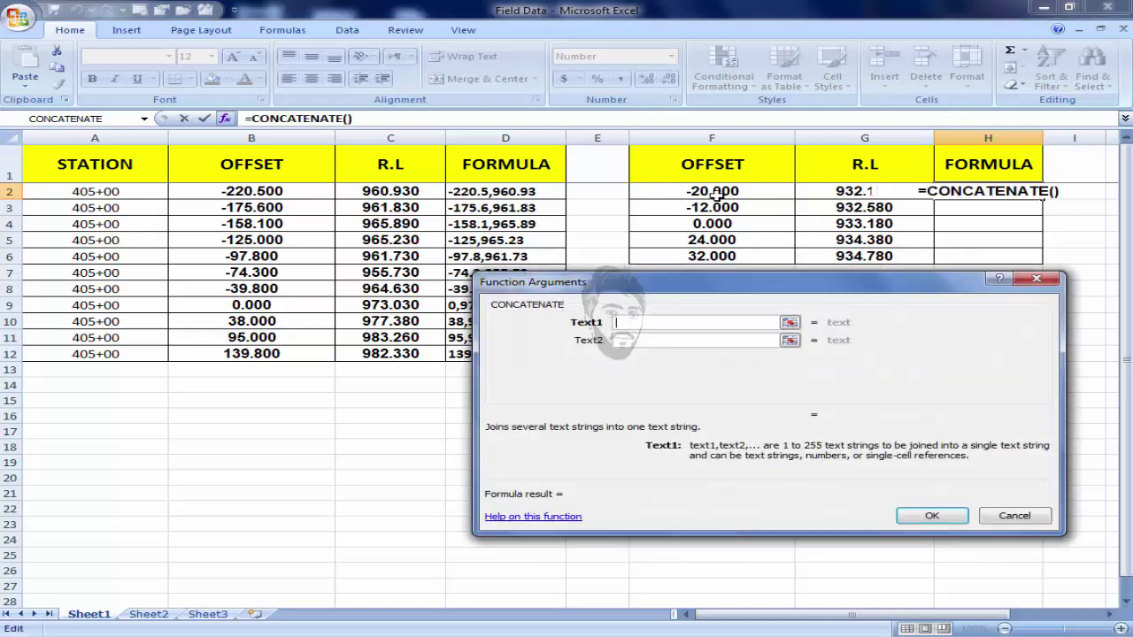
left_click(716, 191)
left_click(748, 343)
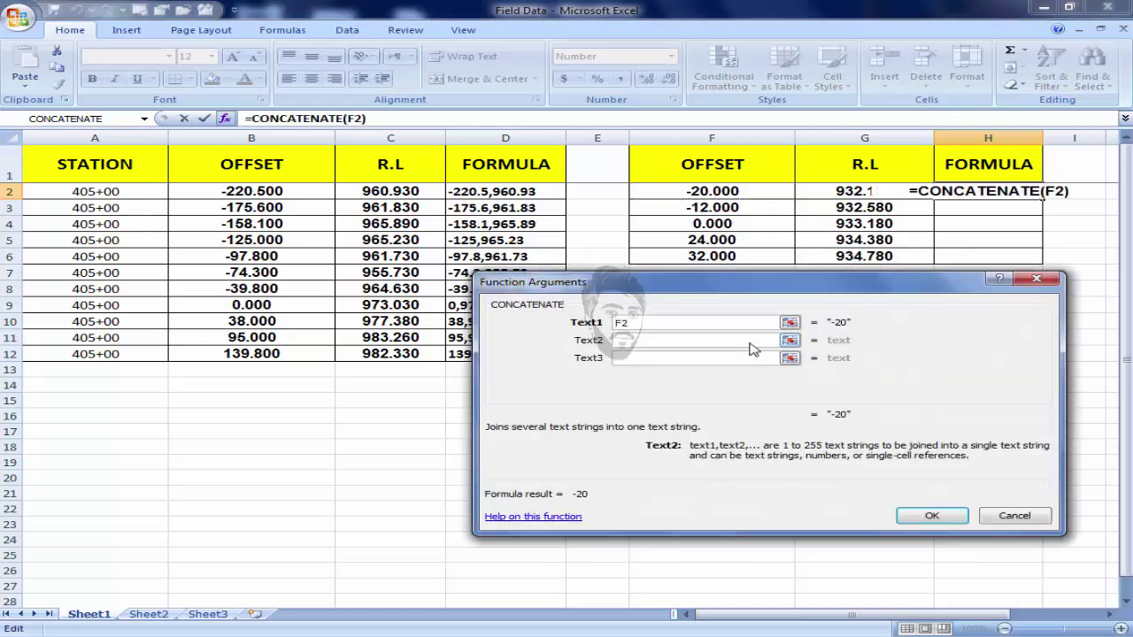
type(",")
left_click(731, 357)
left_click(854, 197)
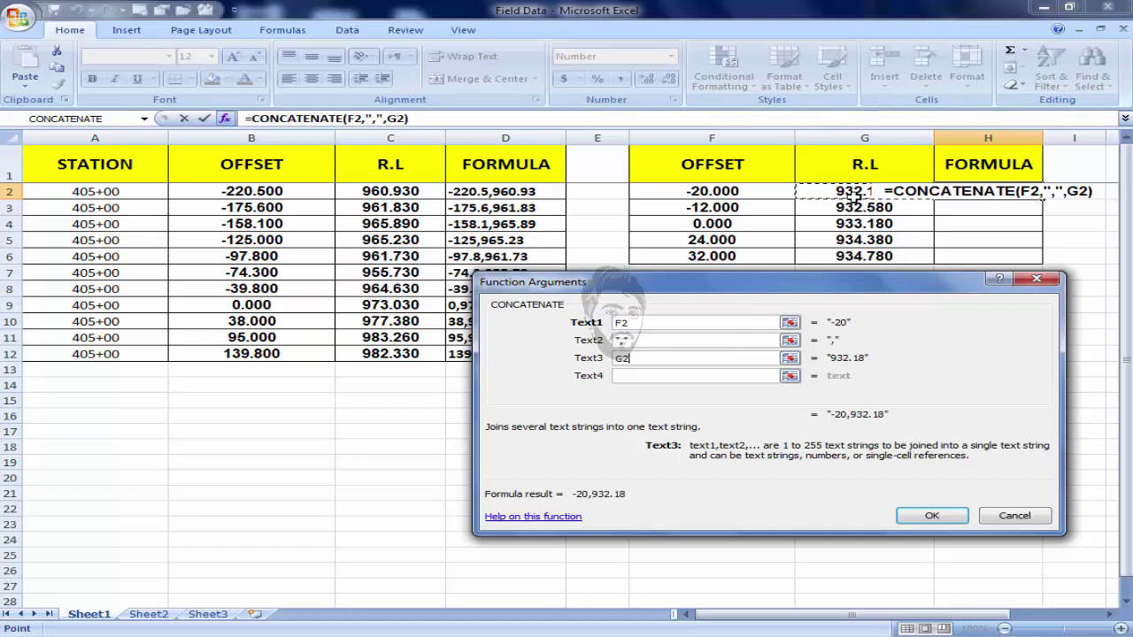
left_click(927, 515)
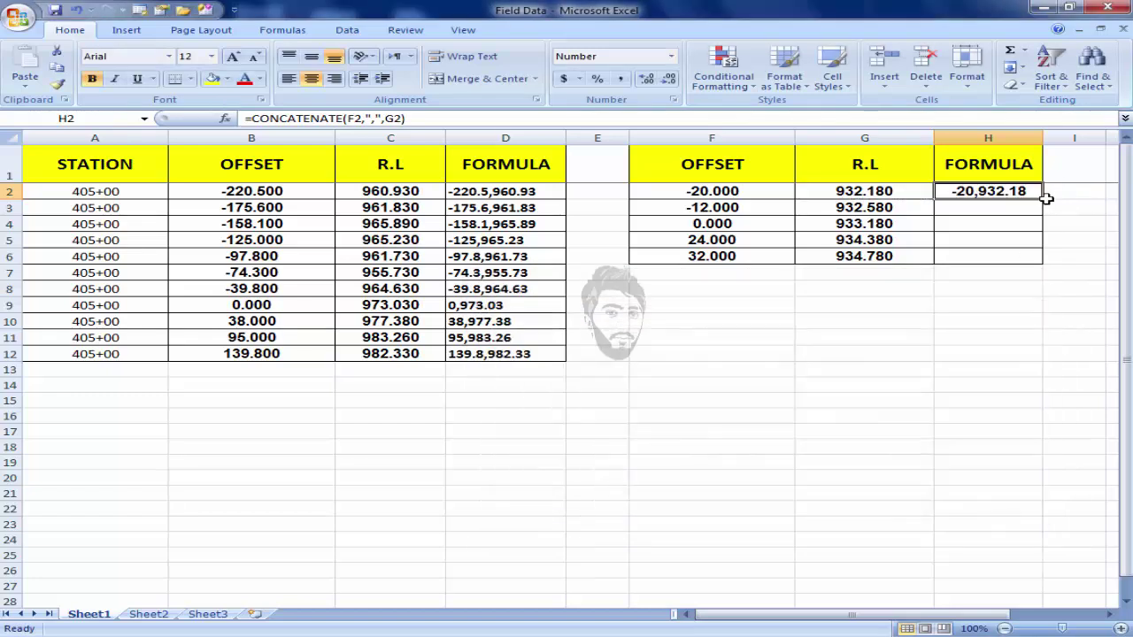
left_click_drag(1046, 200, 1047, 259)
left_click(1073, 304)
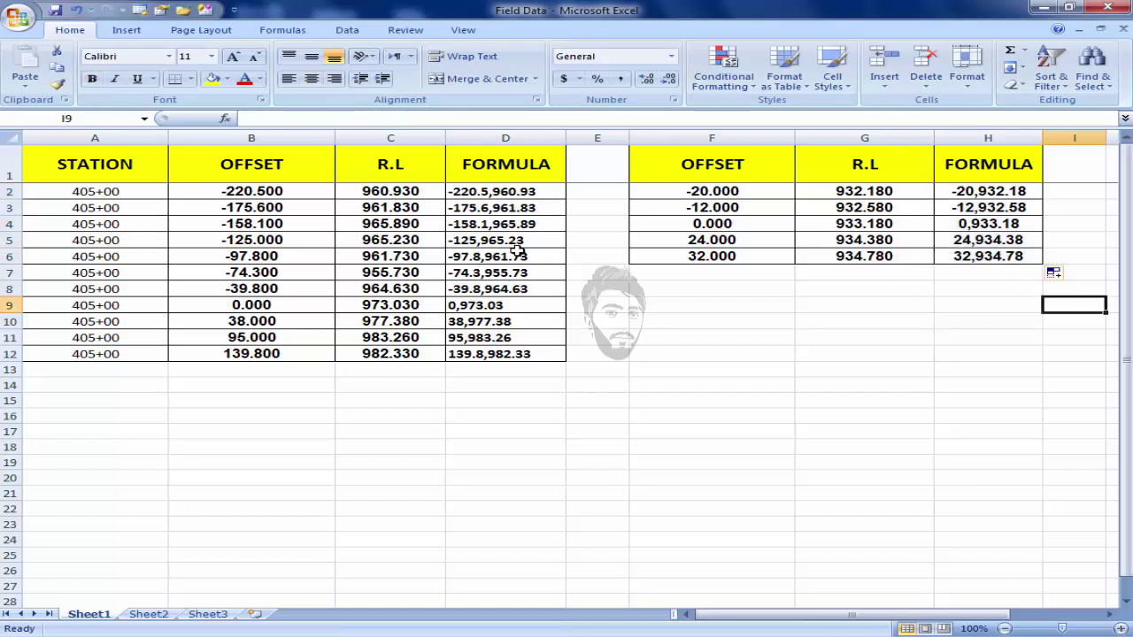
Copy the D2:D12 coordinate pairs.
left_click_drag(527, 191, 518, 354)
right_click(522, 353)
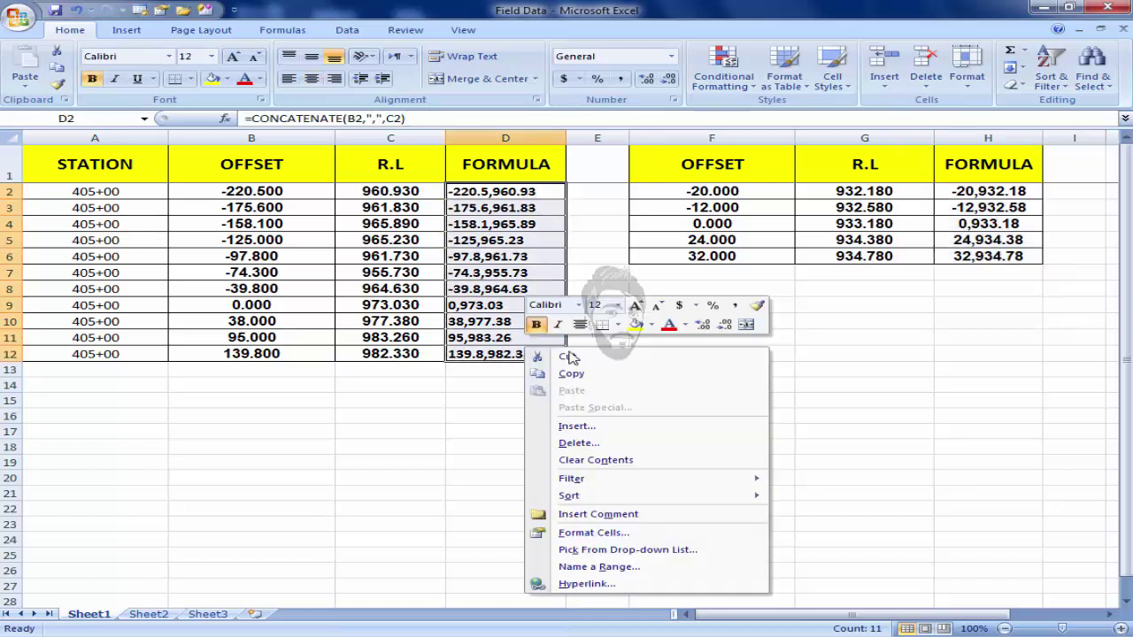
left_click(571, 375)
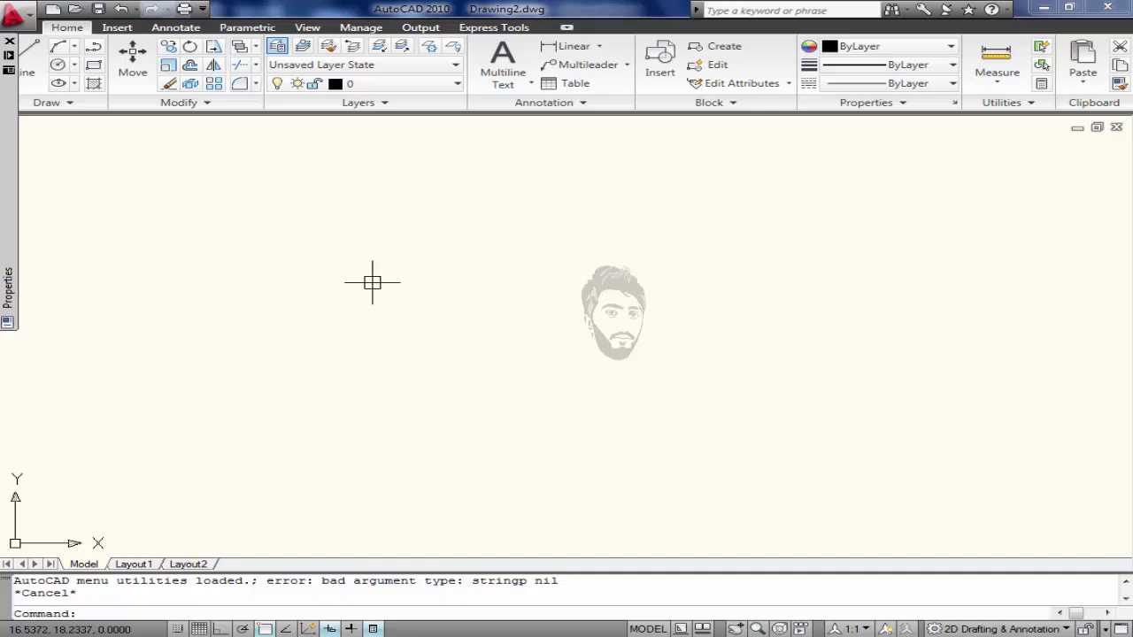
Draw the ground profile polyline by pasting the D2:D12 coordinates, then zoom extents.
type("z")
key("Return")
type("e")
key("Return")
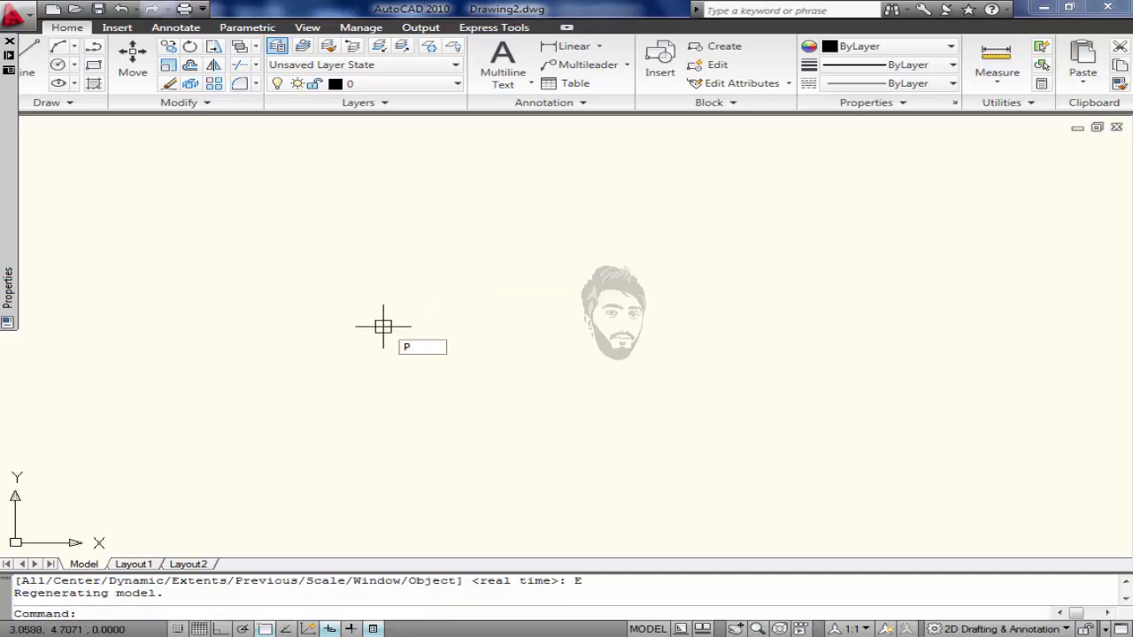
key("Return")
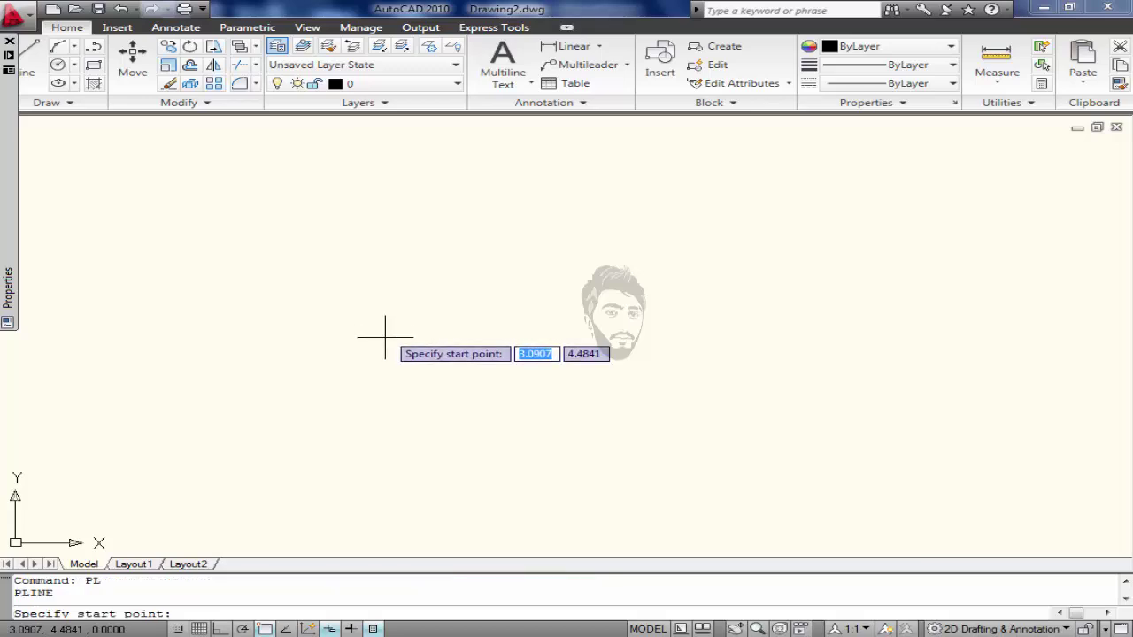
right_click(223, 609)
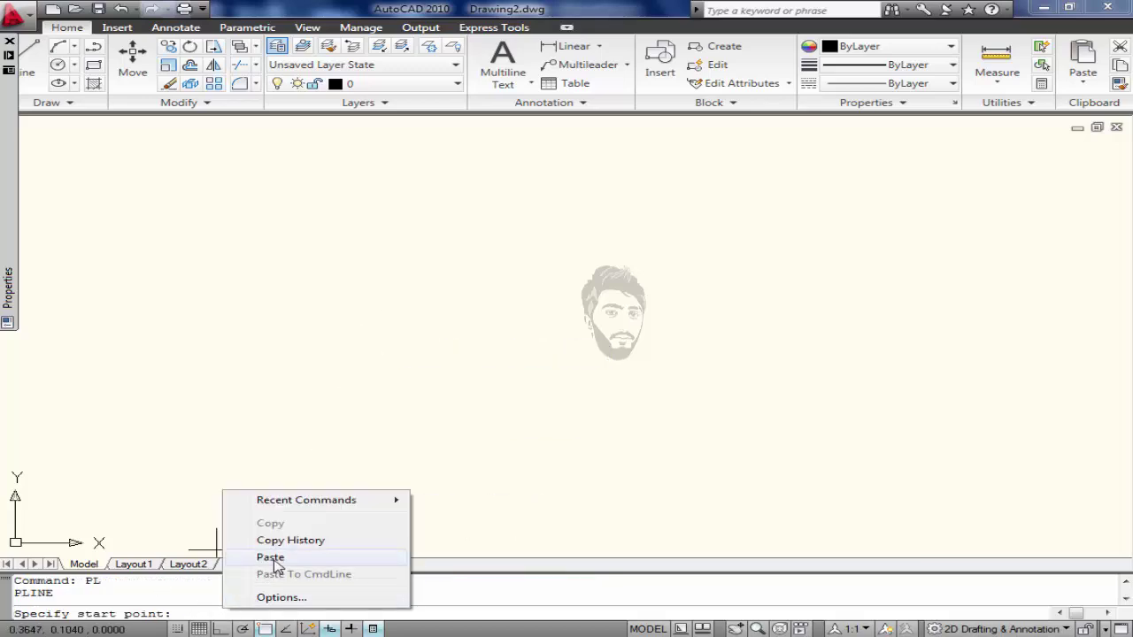
left_click(272, 557)
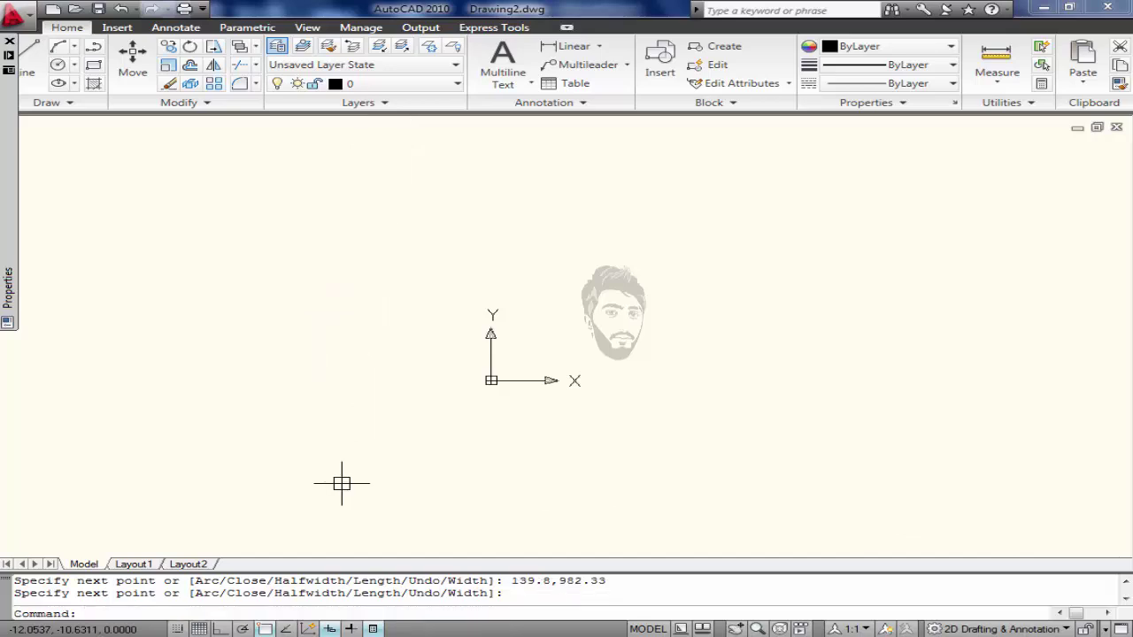
type("z")
key("Return")
type("e")
key("Return")
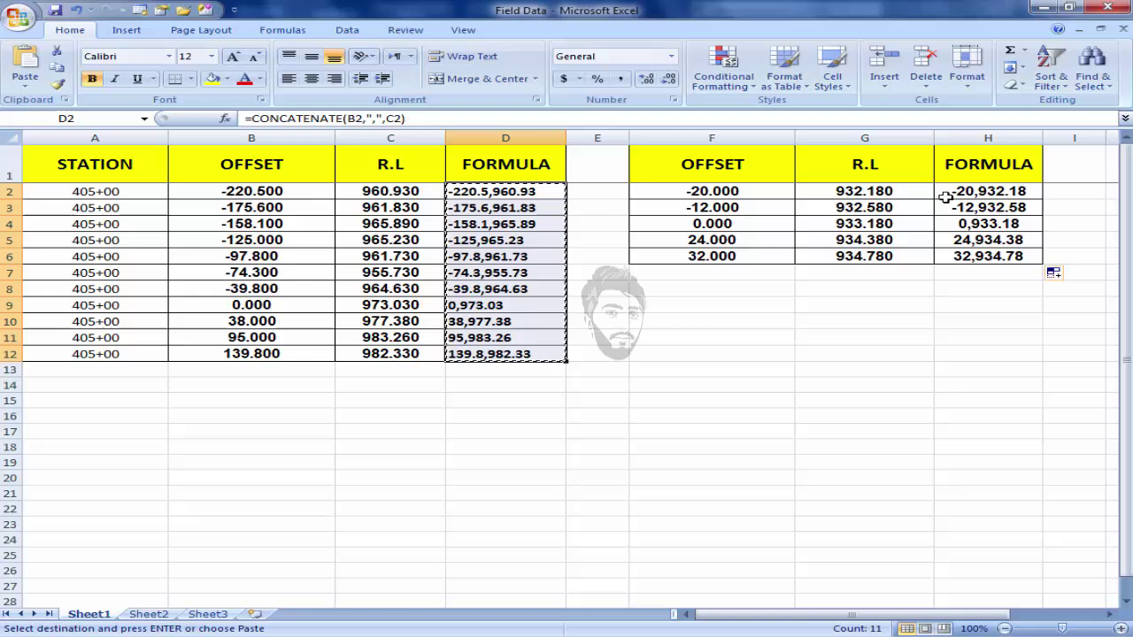
Copy H2:H6 in Excel and paste them into a second polyline.
left_click_drag(948, 193, 973, 261)
right_click(971, 258)
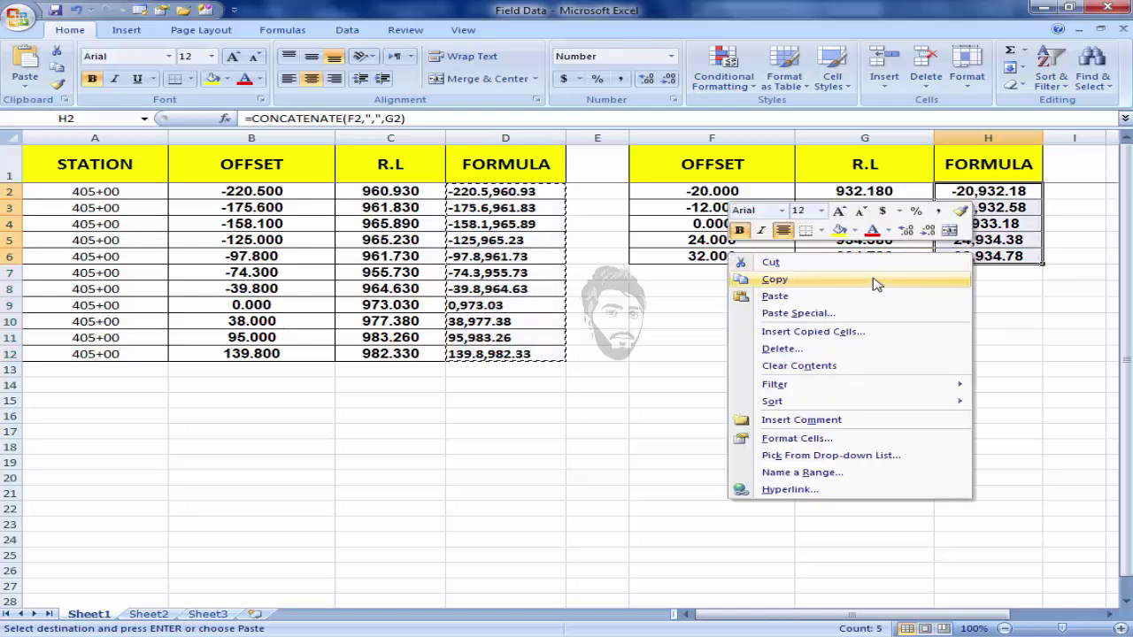
left_click(875, 281)
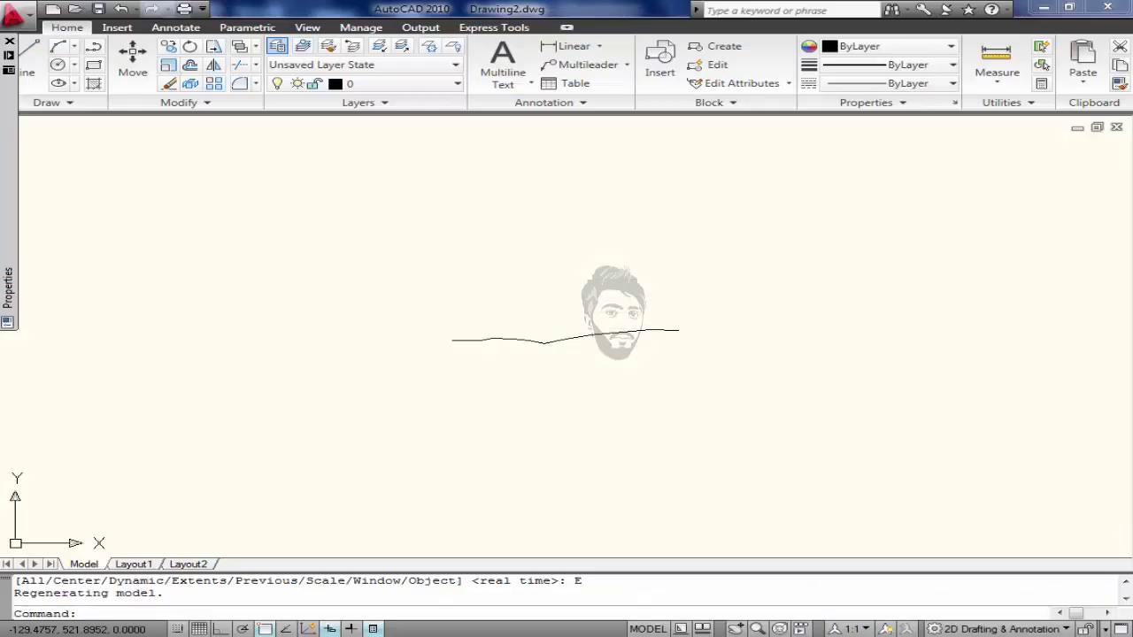
key("Return")
right_click(374, 609)
left_click(435, 551)
key("Return")
scroll(576, 354, "up", 5)
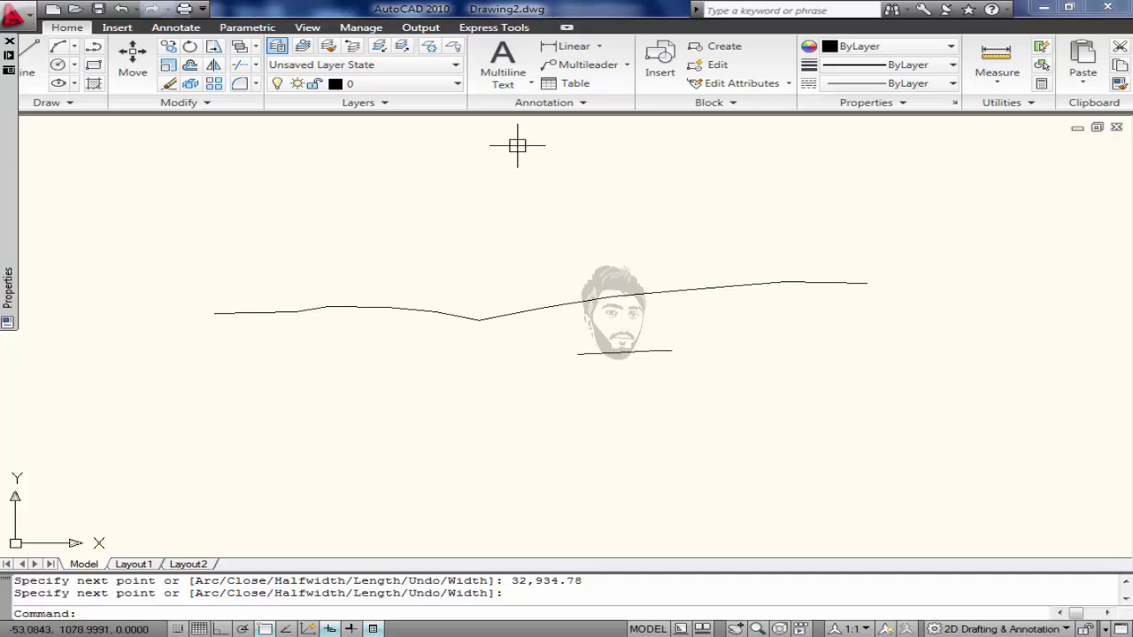
Create a red layer named N.G.L in the Layer Properties Manager.
type("LA")
key("Return")
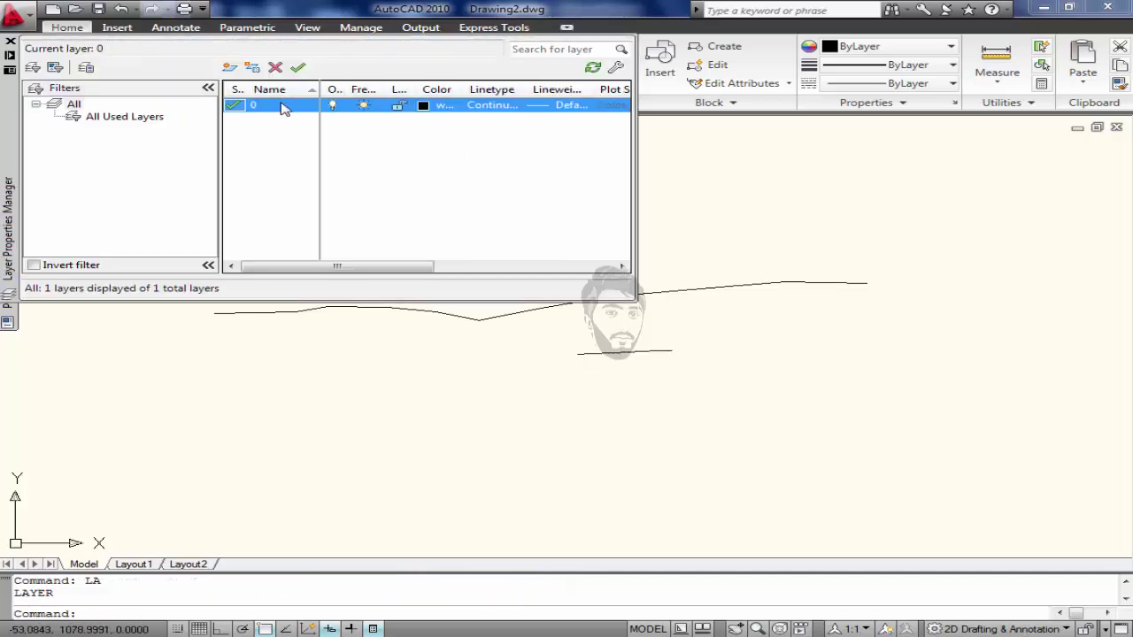
left_click(229, 68)
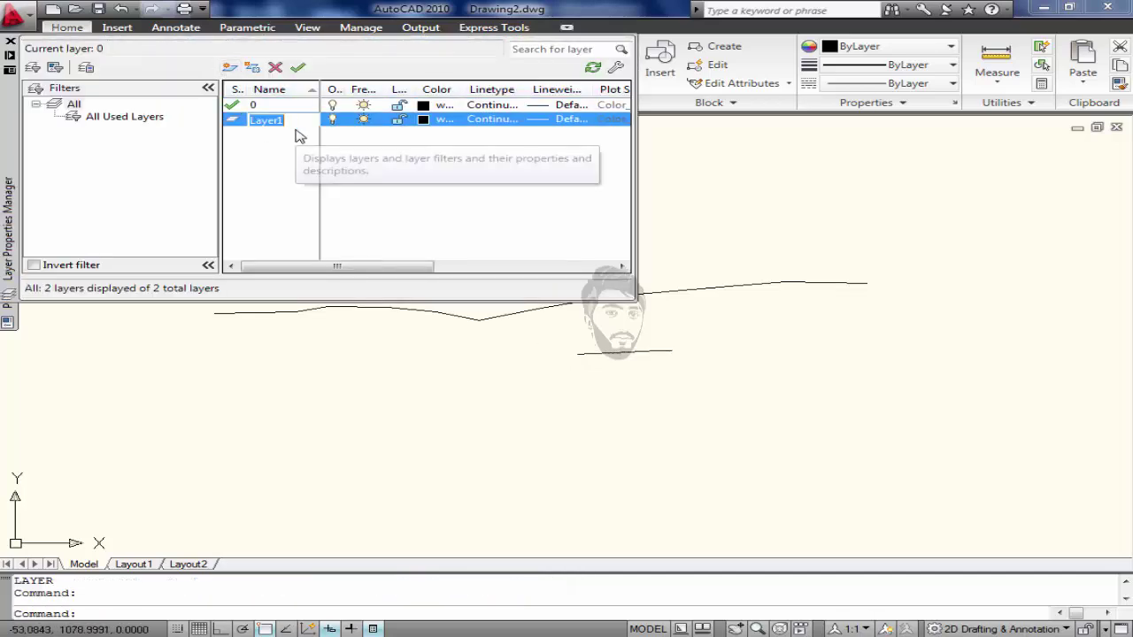
type("N.G.L")
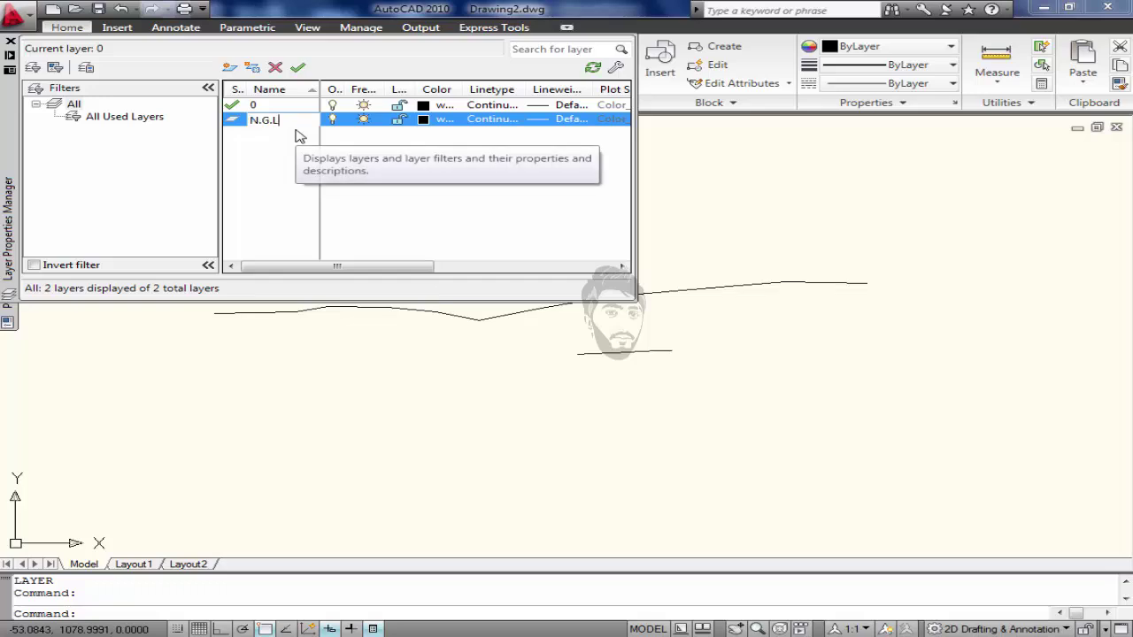
key("Return")
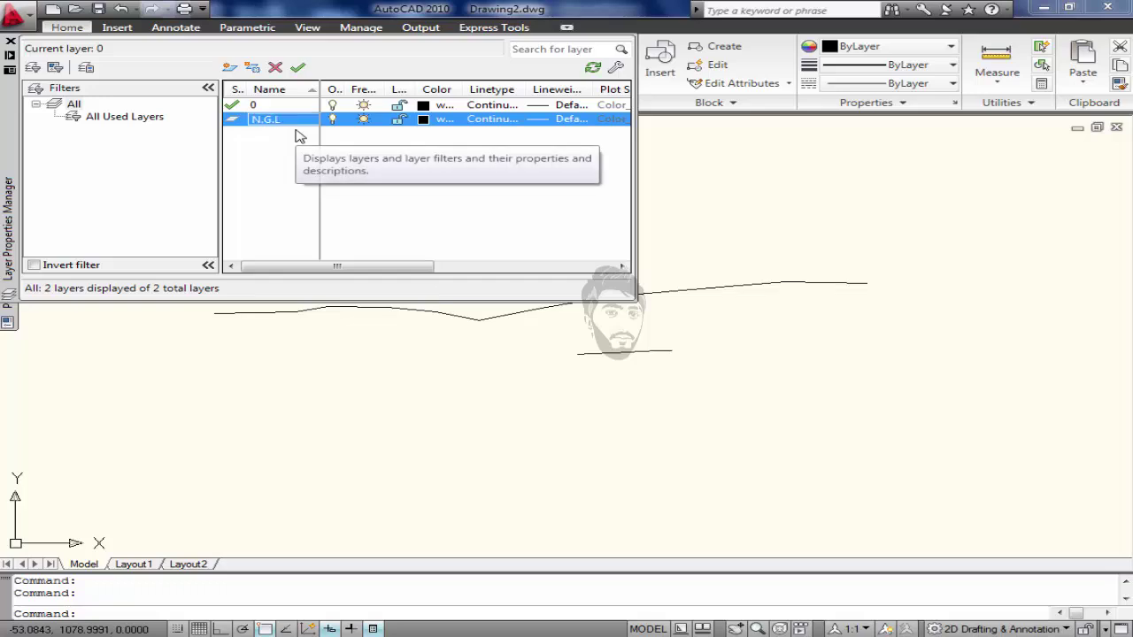
left_click(421, 119)
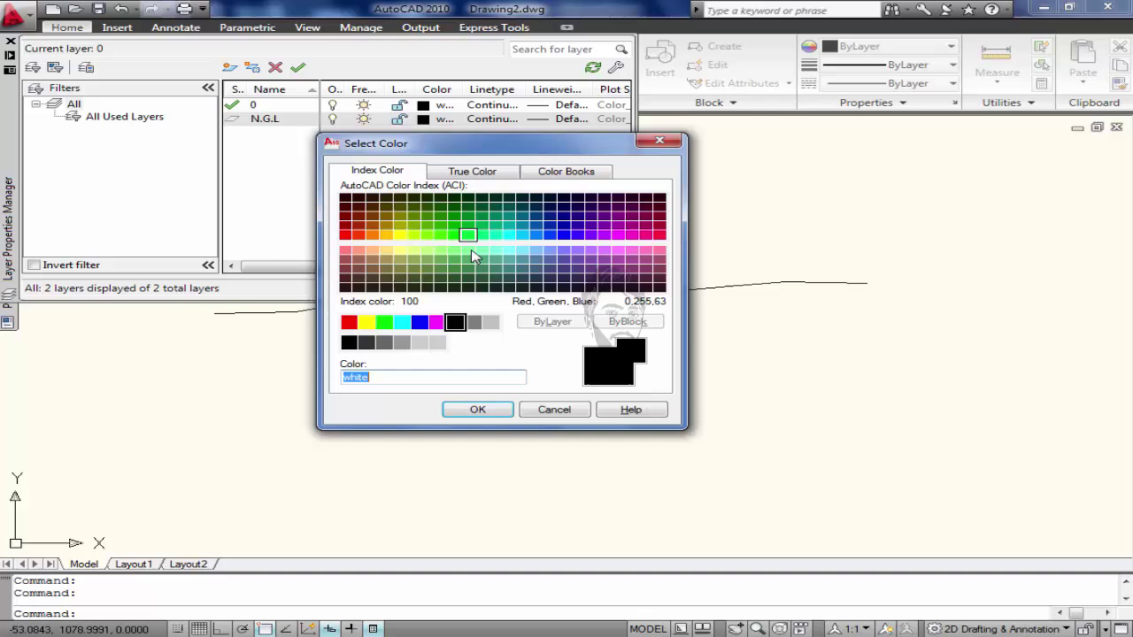
left_click(348, 322)
left_click(477, 409)
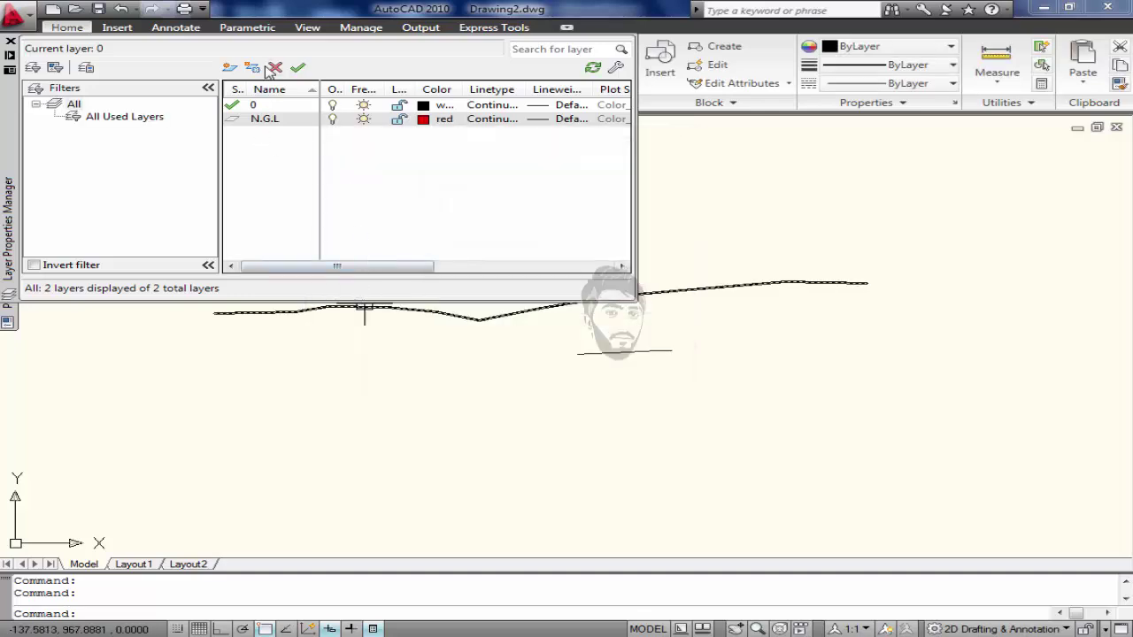
Create a second layer named P.G.L coloured cyan.
left_click(229, 68)
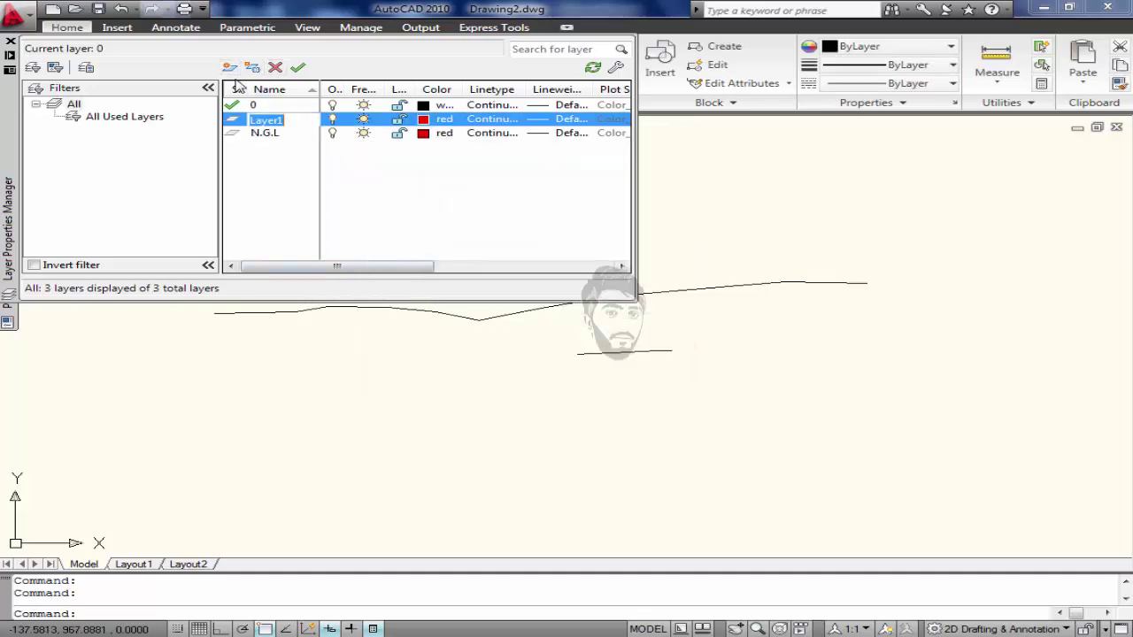
type("P.G.L")
key("Return")
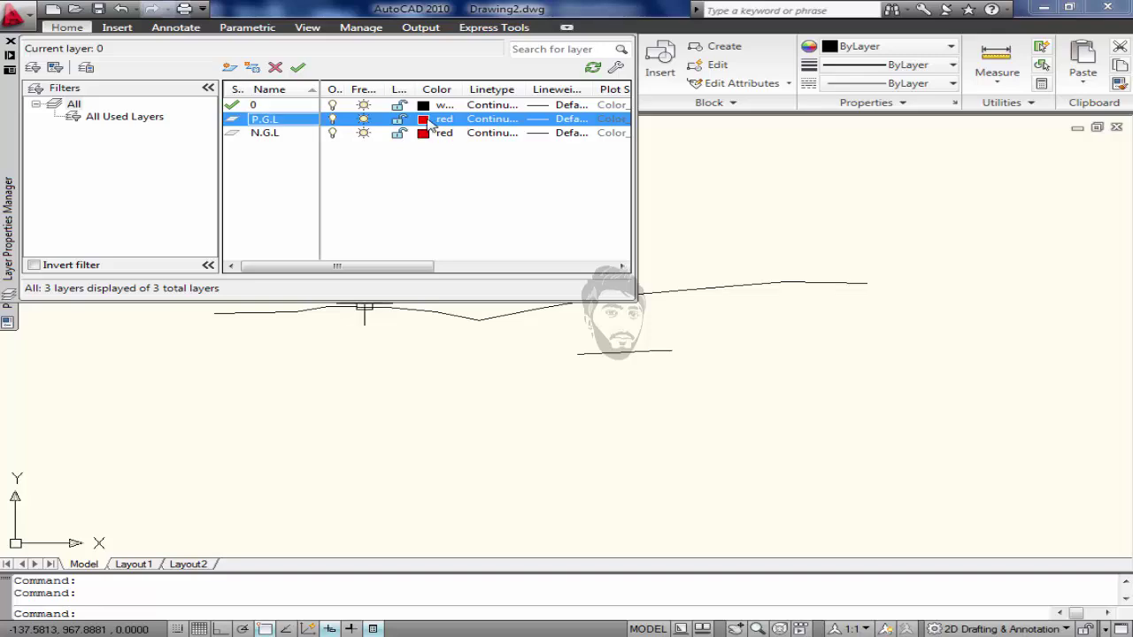
left_click(426, 121)
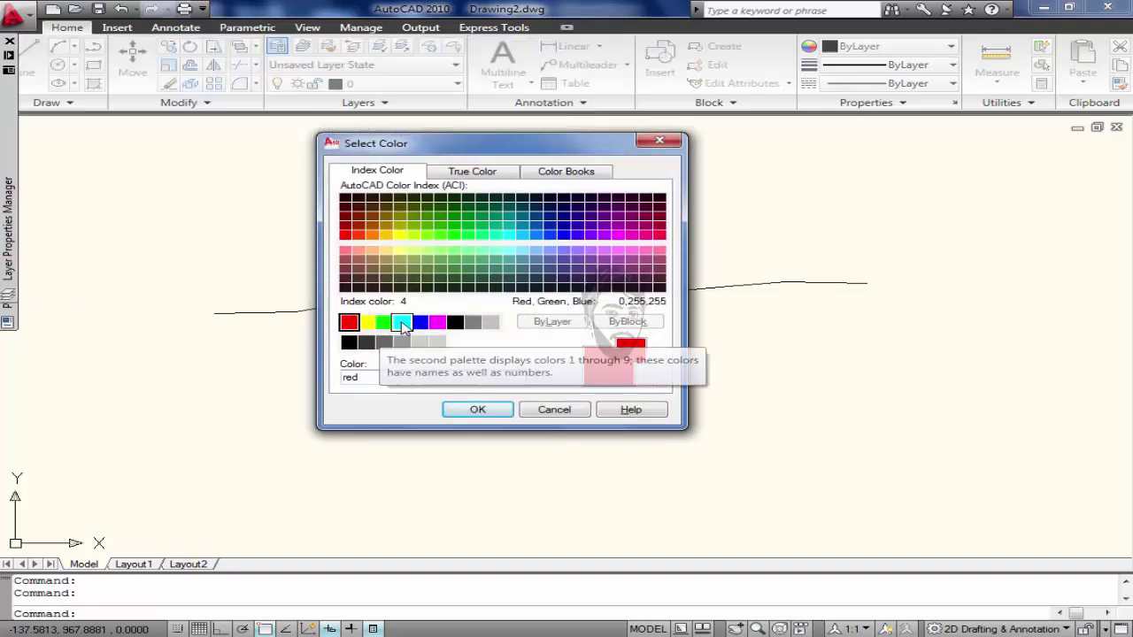
left_click(402, 322)
left_click(477, 409)
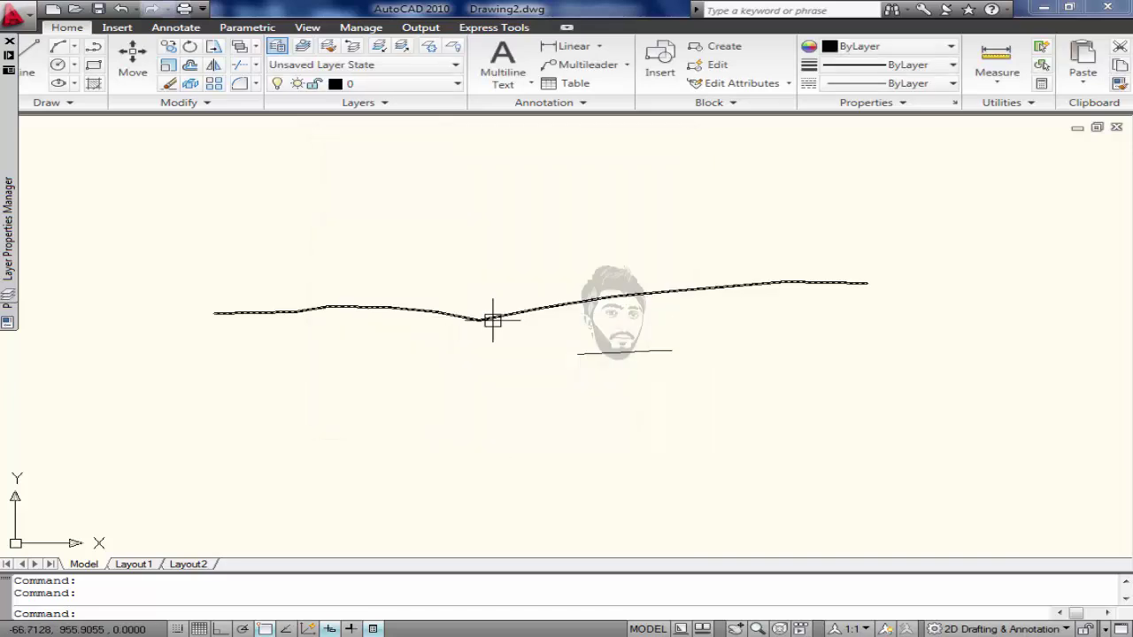
Put the ground polyline on layer N.G.L and the short line on P.G.L.
left_click(493, 320)
left_click(398, 83)
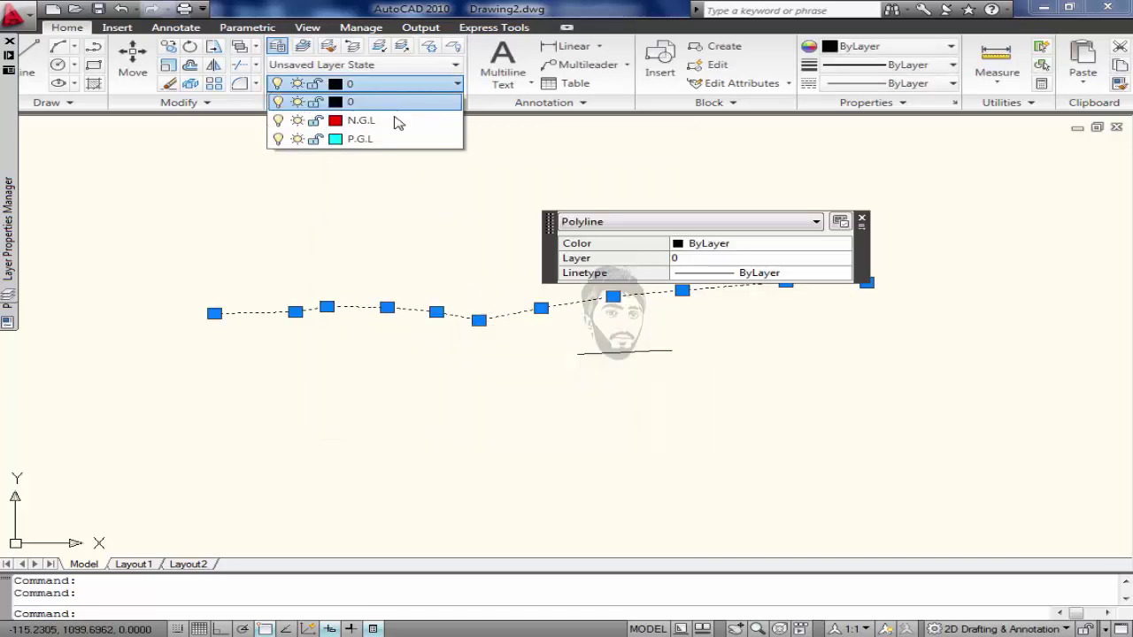
left_click(398, 120)
key("Escape")
left_click(612, 353)
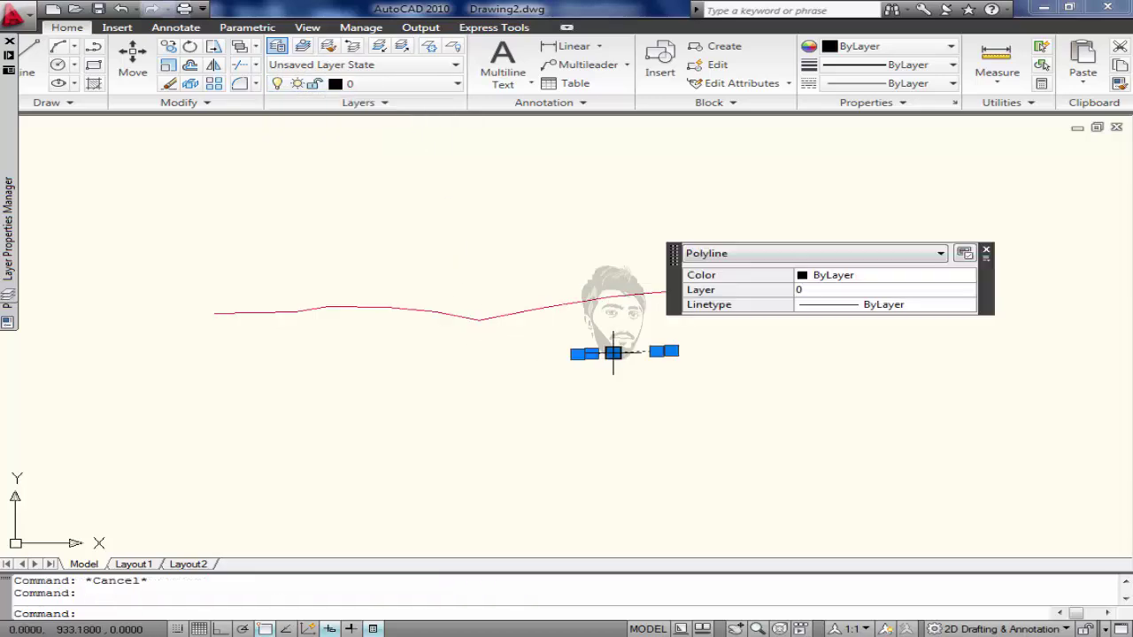
left_click(416, 83)
left_click(416, 137)
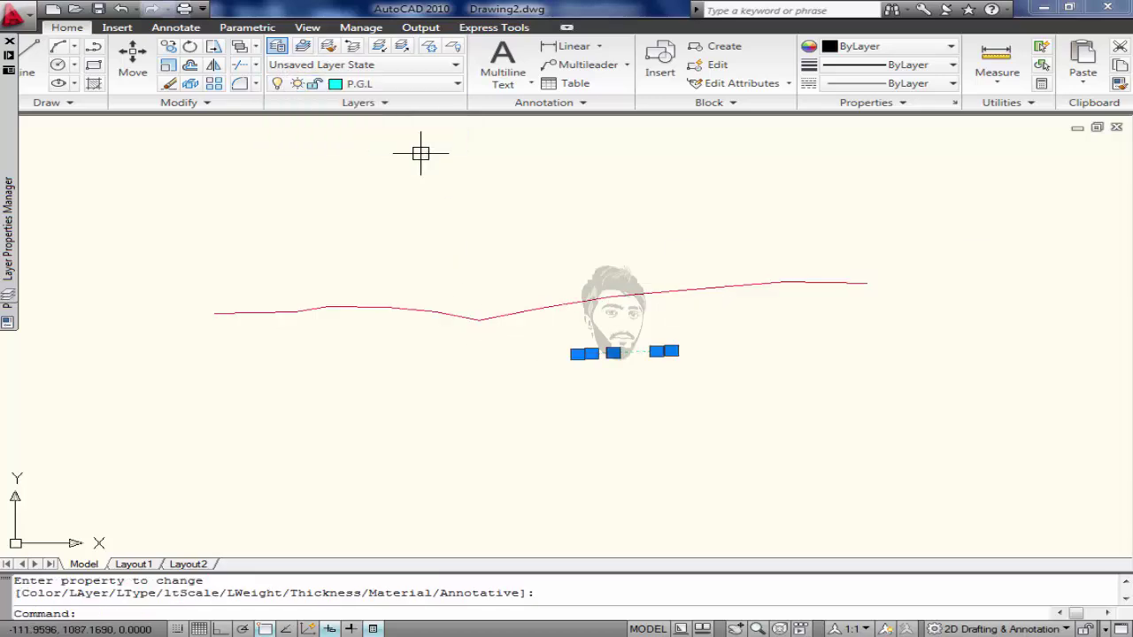
key("Escape")
With Ortho on, draw a closed 2-by-1 slope triangle at the cyan line's right end.
scroll(655, 350, "up", 4)
scroll(734, 349, "up", 4)
middle_click_drag(627, 341, 911, 343)
scroll(720, 339, "down", 1)
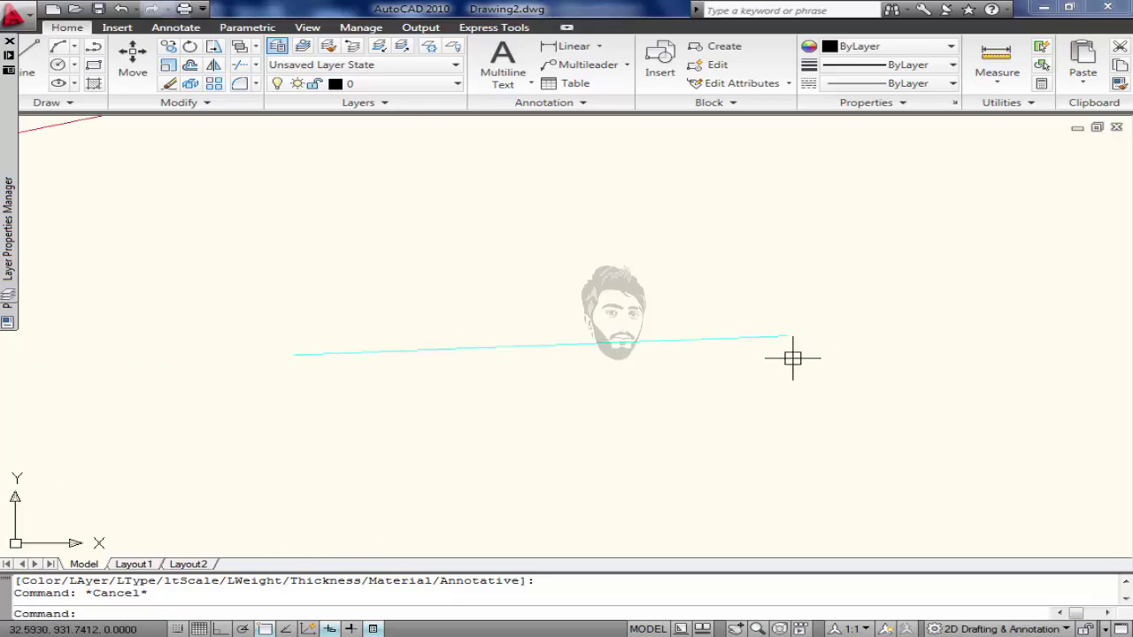
type("L")
key("Return")
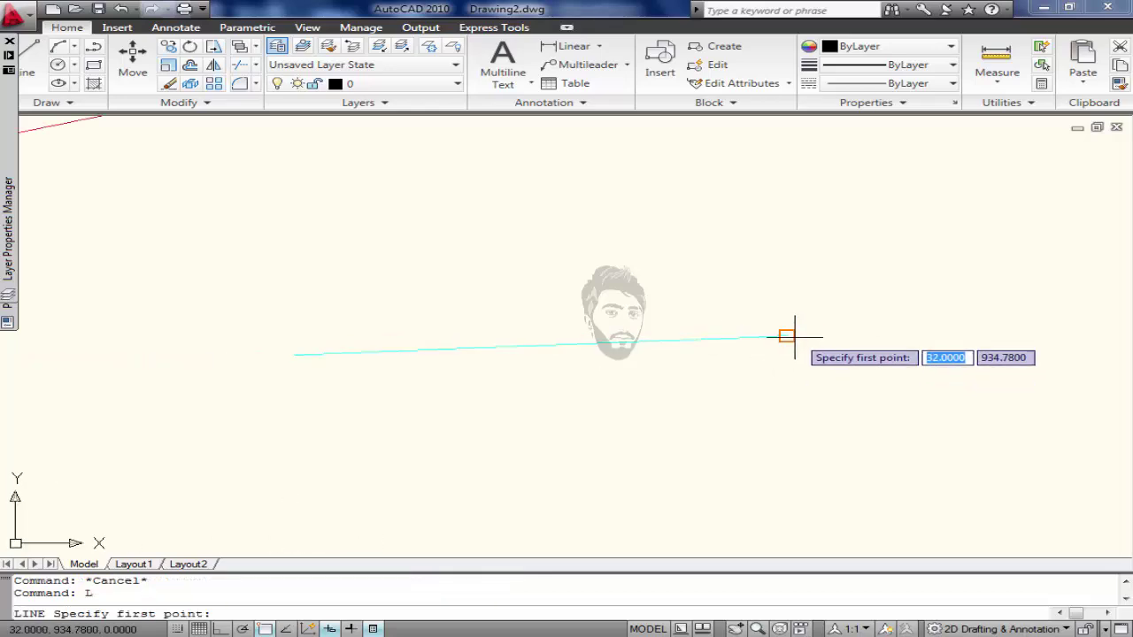
left_click(786, 335)
middle_click_drag(899, 335, 735, 341)
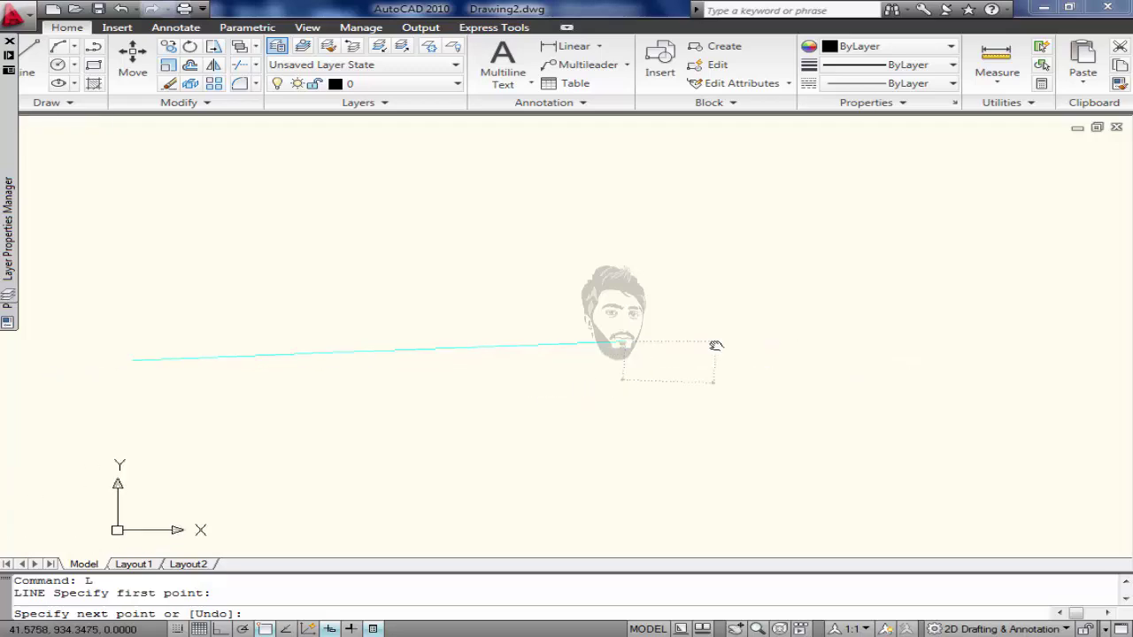
key("F8")
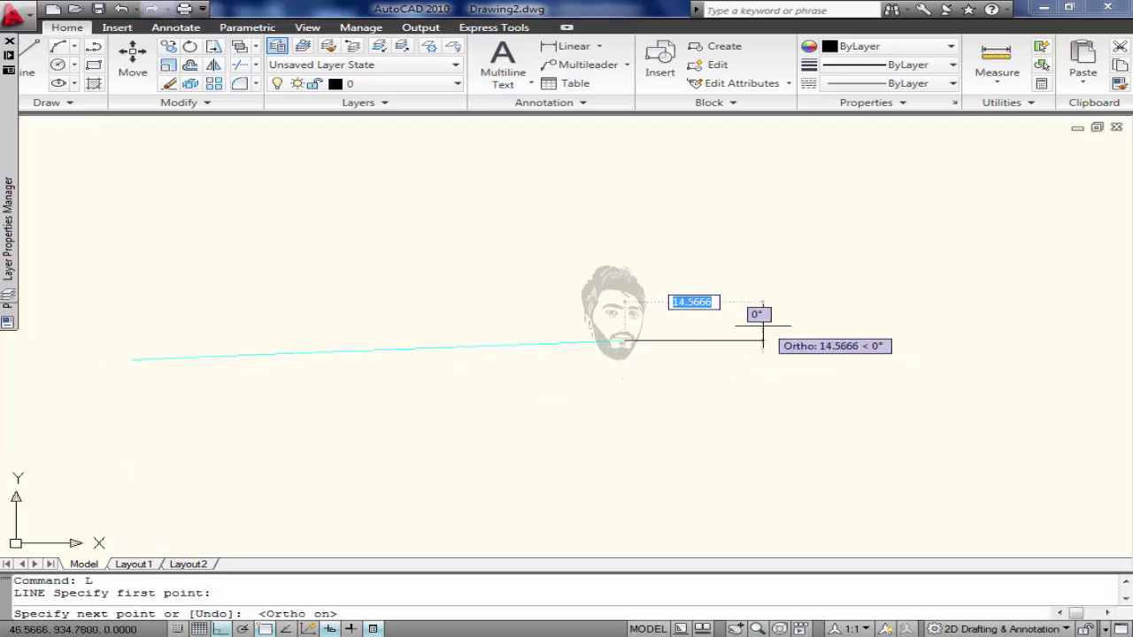
type("2")
key("Return")
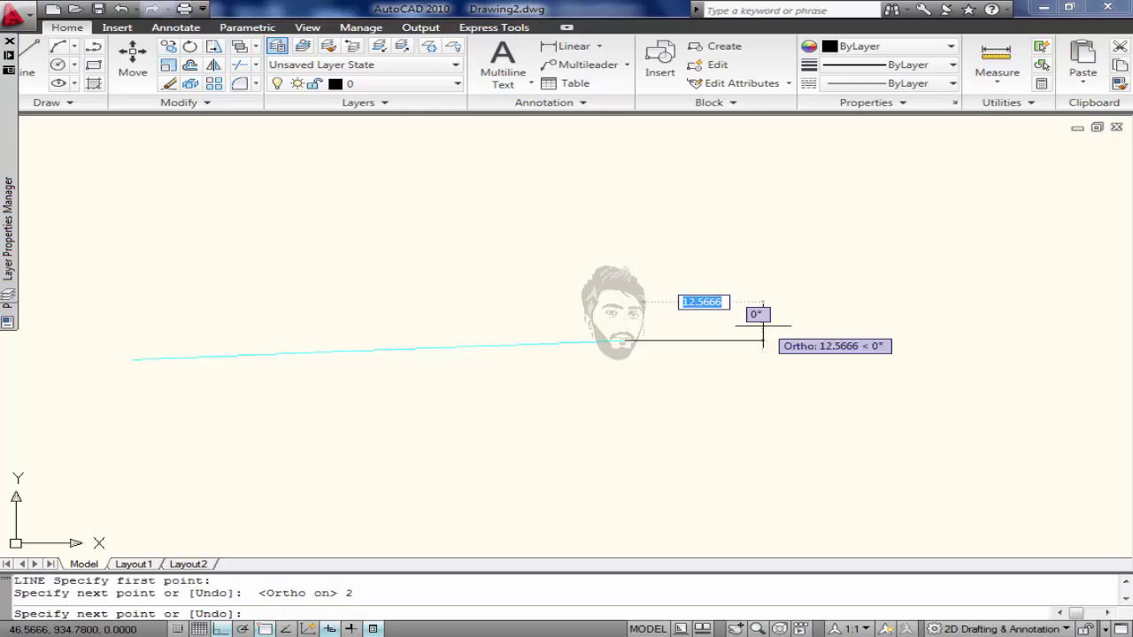
scroll(633, 288, "up", 6)
type("1")
key("Return")
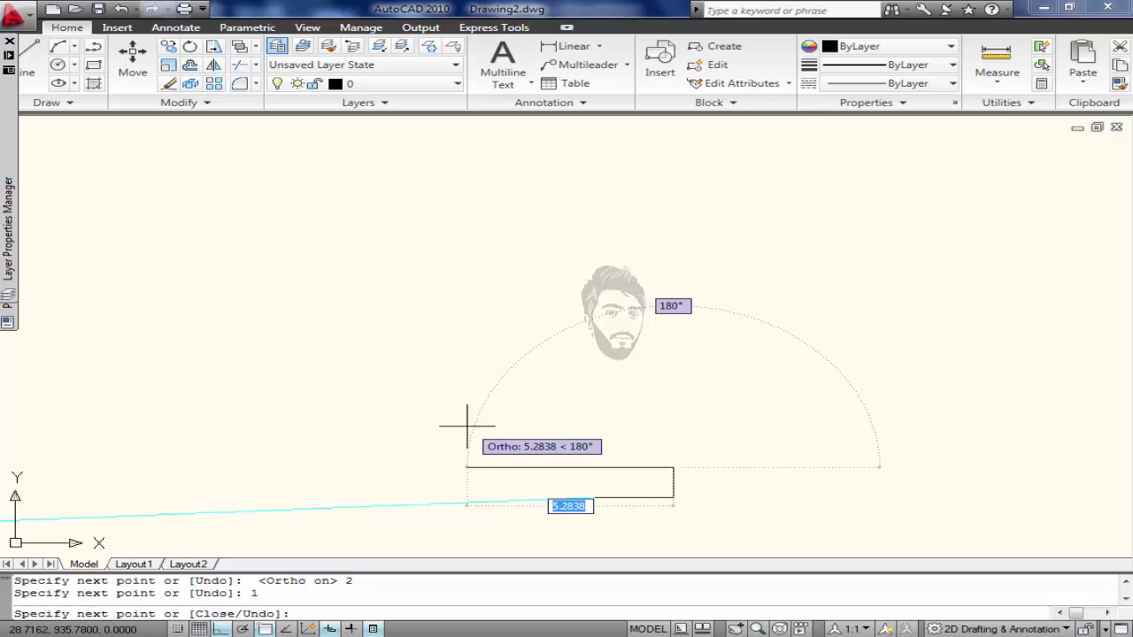
type("c")
key("Return")
Draw a closed 2-by-1 slope triangle at the cyan line's left end.
mouse_move(466, 422)
middle_mouse_down()
mouse_move(781, 278)
mouse_move(809, 417)
mouse_move(818, 370)
middle_mouse_up()
key("Return")
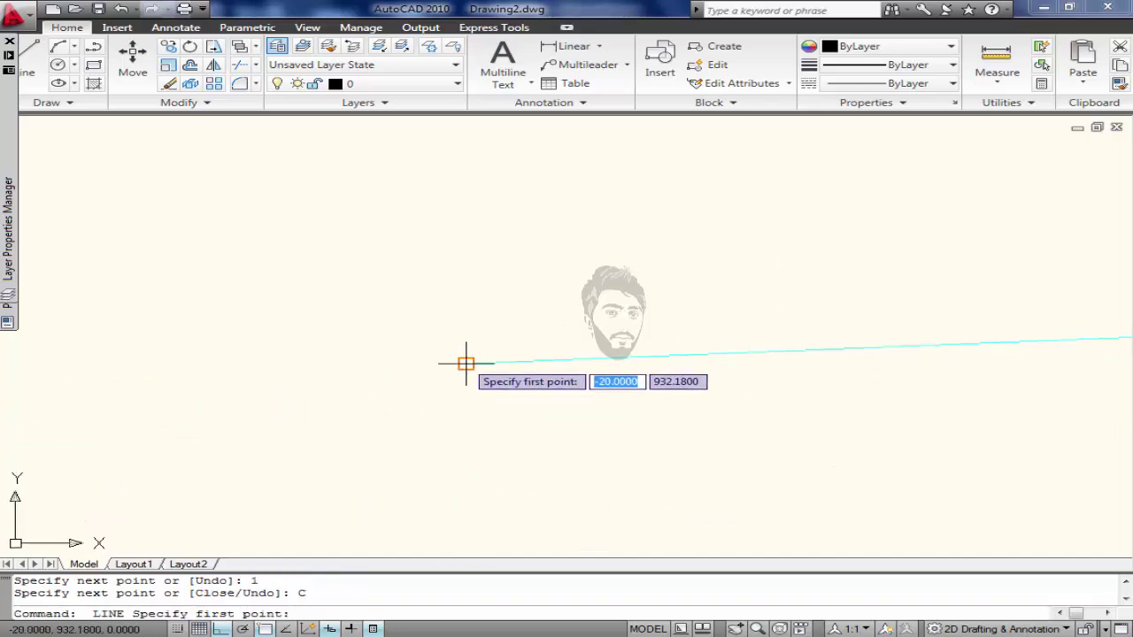
key("Escape")
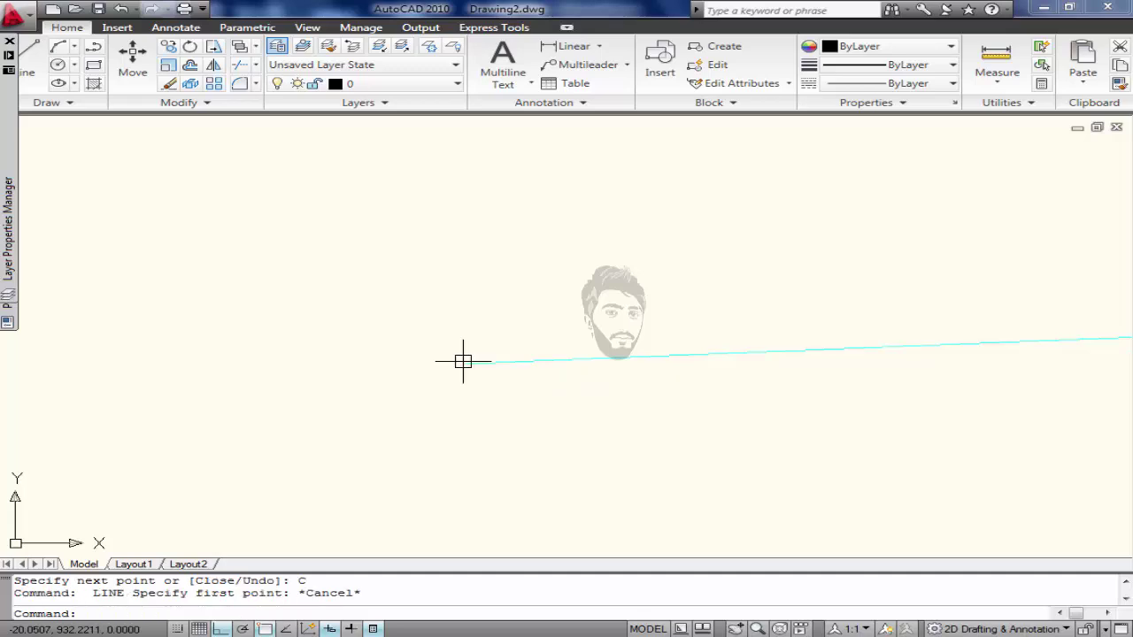
type("l")
key("Return")
left_click(466, 362)
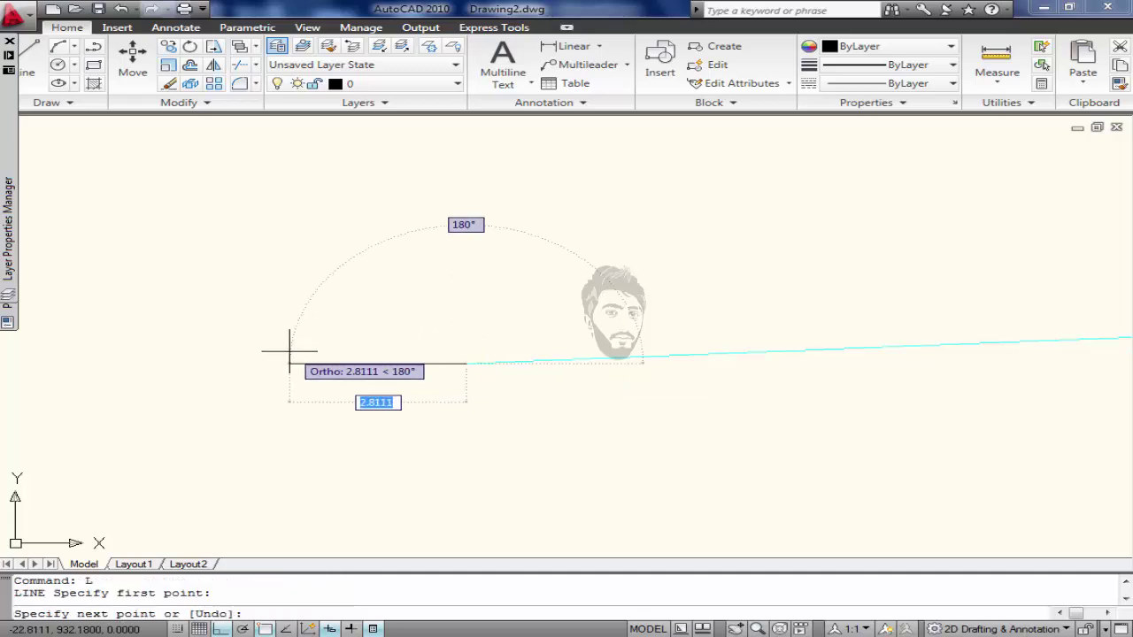
type("2")
key("Return")
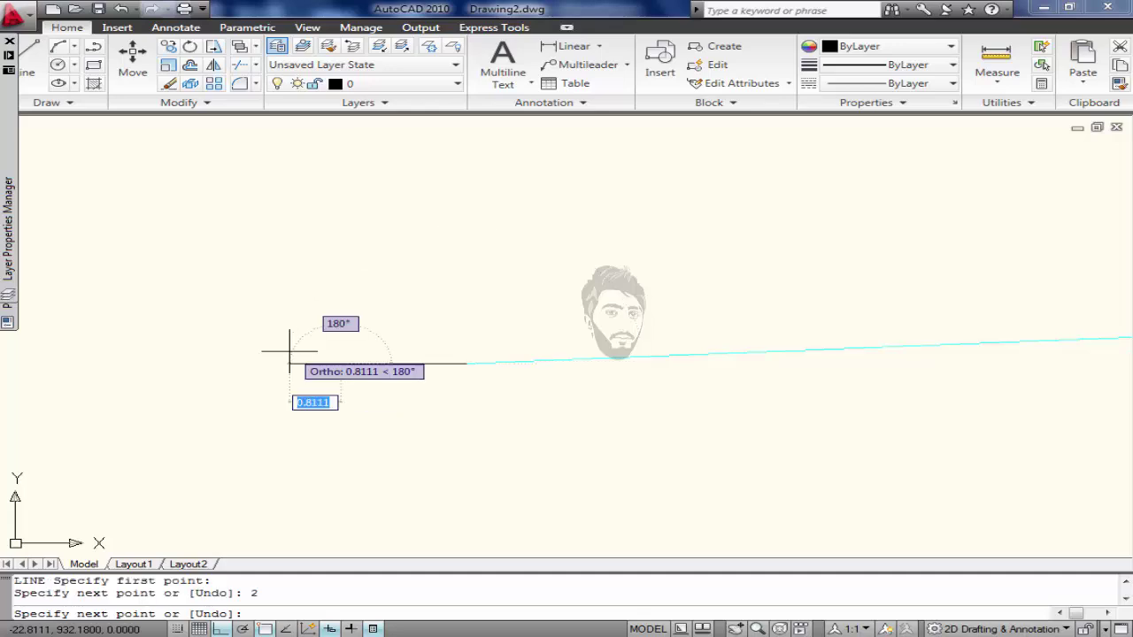
type("1")
key("Return")
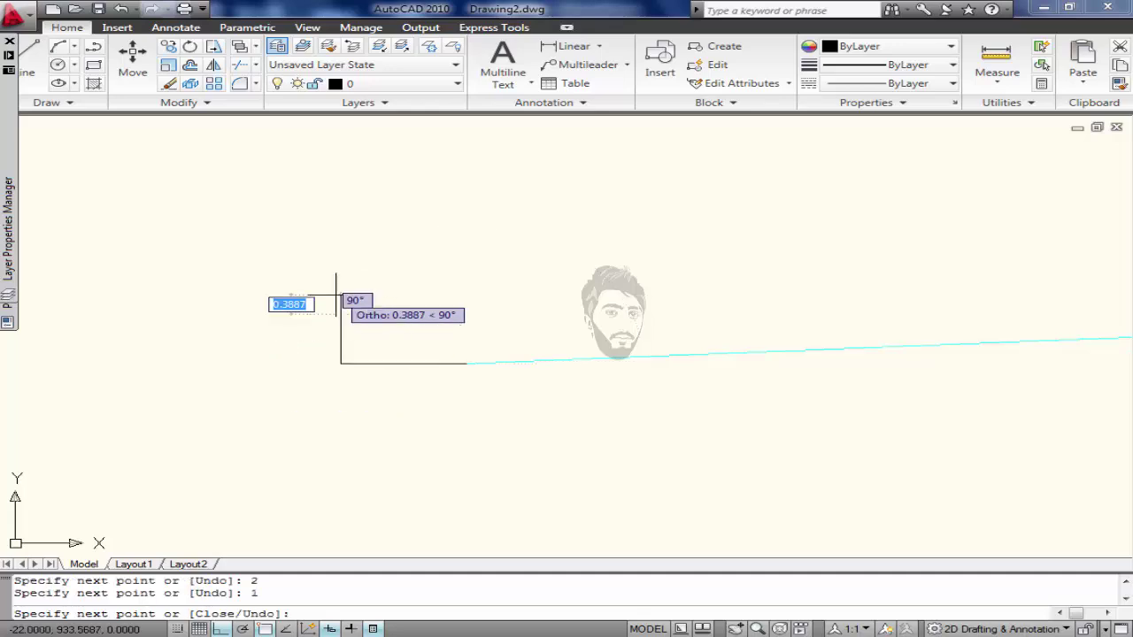
type("v")
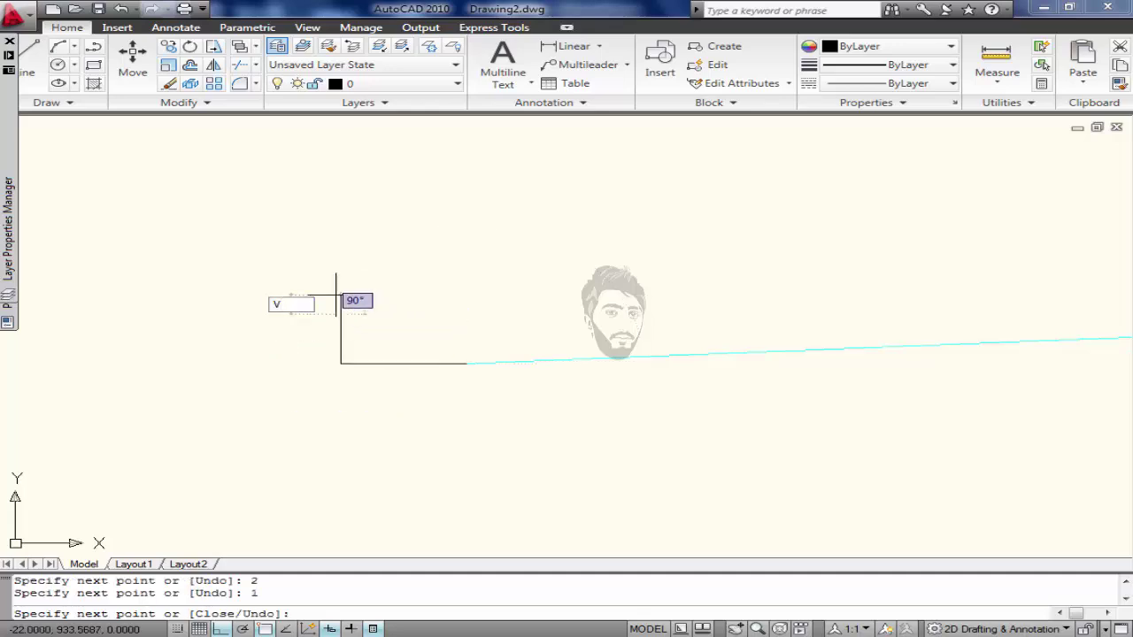
type("c")
key("Return")
Erase the left triangle's two short legs, keeping the slope line.
scroll(365, 376, "up", 5)
left_click(362, 310)
left_click(275, 340)
key("Delete")
Erase the right triangle's two short legs, leaving only its slope line.
middle_click(433, 428)
middle_click(434, 428)
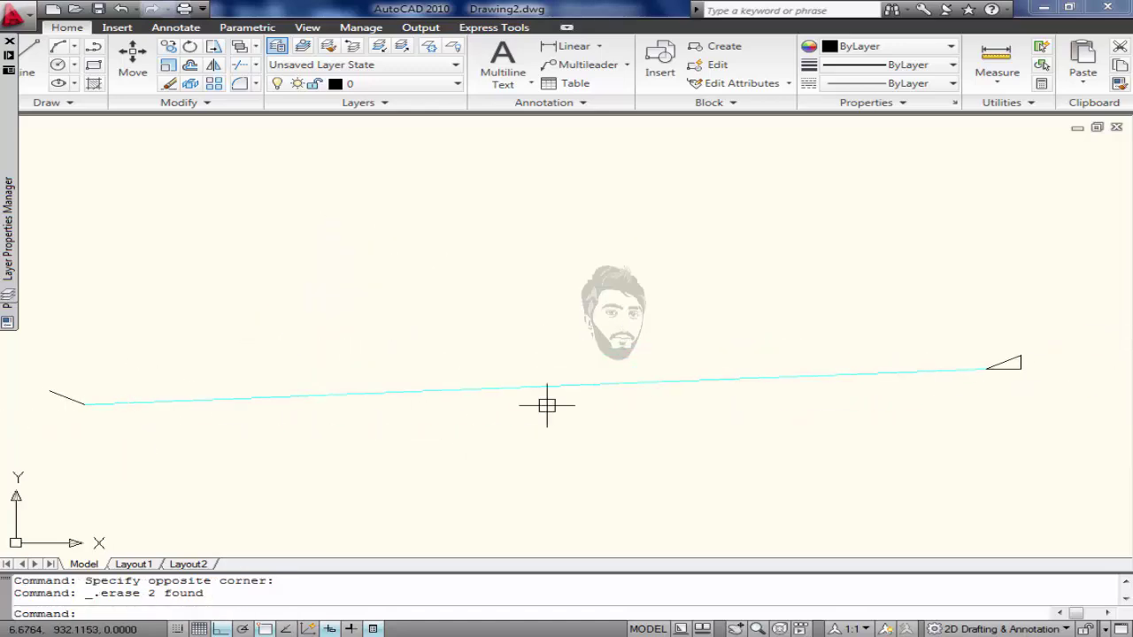
middle_click_drag(926, 397, 488, 382)
scroll(599, 304, "up", 5)
left_click(599, 303)
left_click(535, 329)
key("Delete")
scroll(535, 329, "down", 2)
middle_click_drag(545, 343, 669, 348)
Match the slope line's properties to the cyan design line with MATCHPROP.
type("ma")
key("Return")
left_click(455, 340)
middle_click_drag(628, 317, 885, 374)
middle_click_drag(283, 389, 720, 366)
left_click(696, 363)
key("Return")
scroll(637, 376, "down", 3)
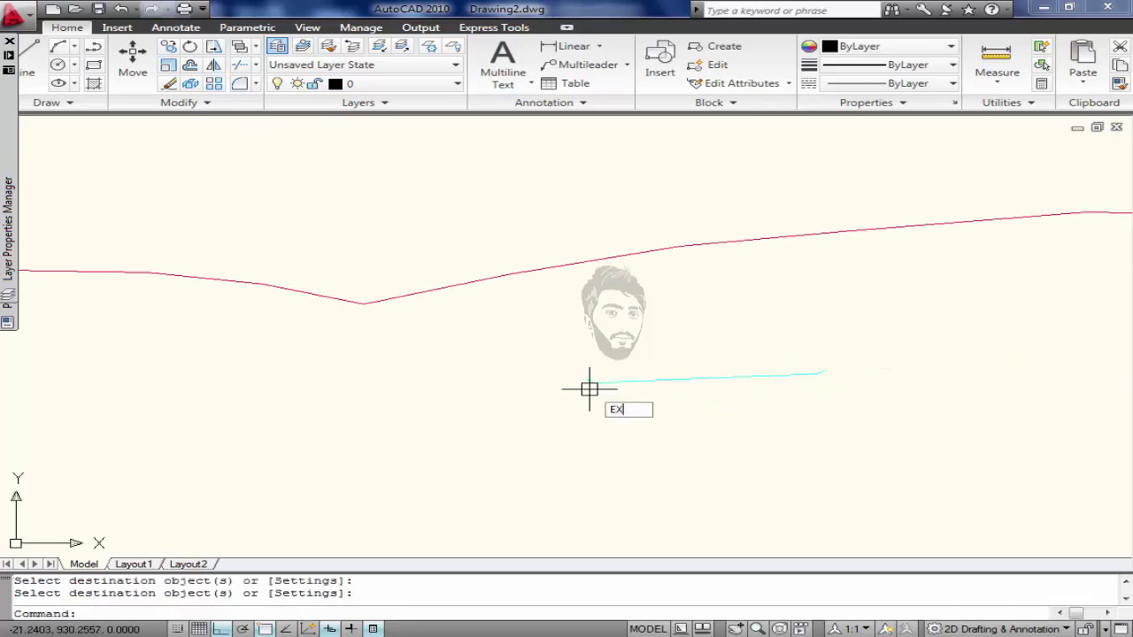
Extend both slope lines up to the red ground profile boundary.
type("ex")
key("Return")
left_click(700, 249)
key("Return")
left_click(837, 368)
left_click(363, 387)
key("Return")
scroll(513, 379, "down", 3)
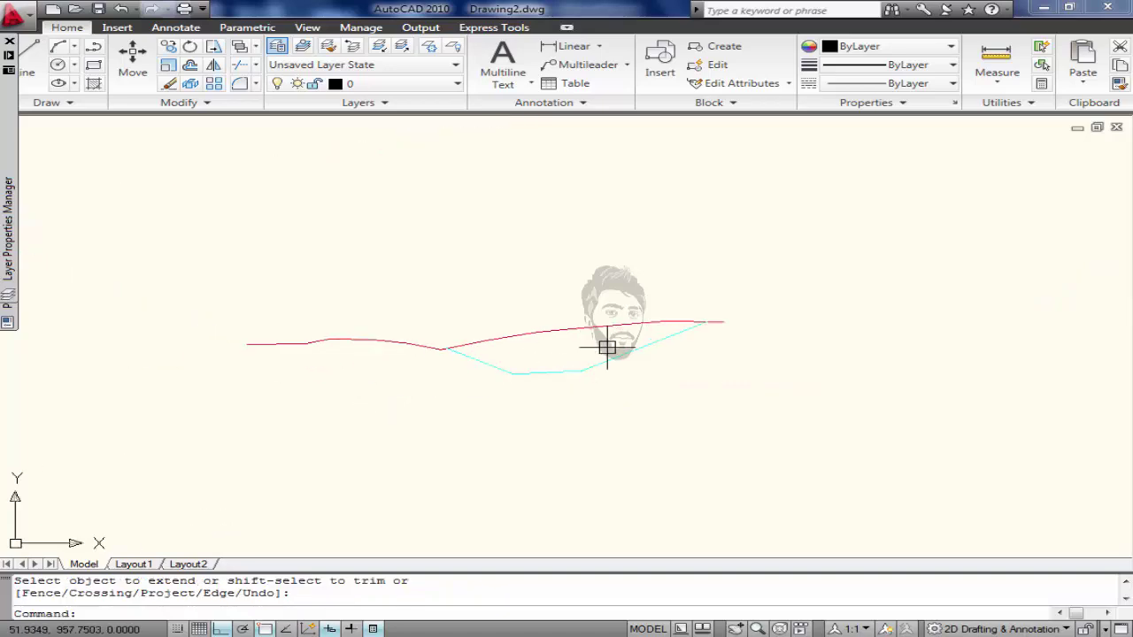
scroll(434, 240, "down", 3)
scroll(415, 278, "up", 3)
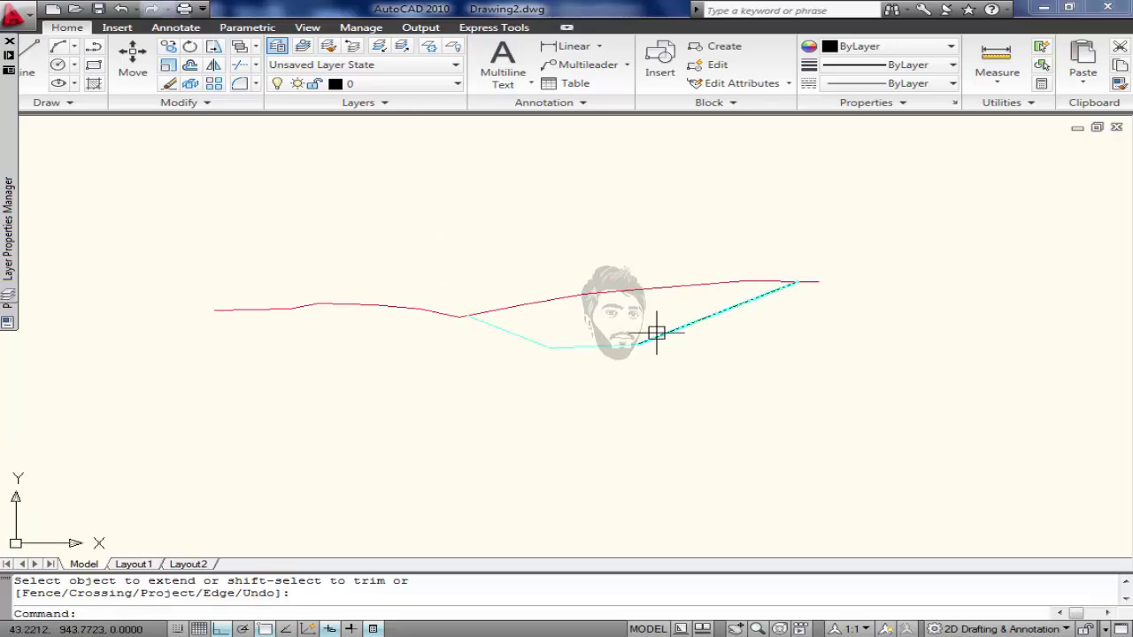
scroll(553, 343, "down", 2)
middle_click_drag(568, 341, 529, 278)
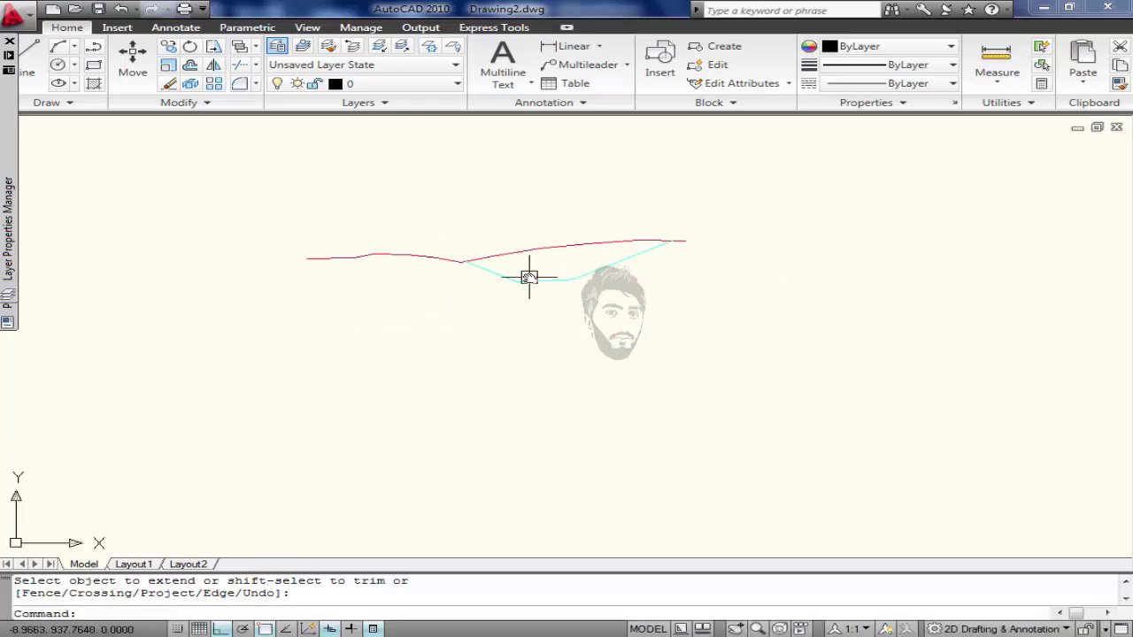
scroll(403, 254, "up", 2)
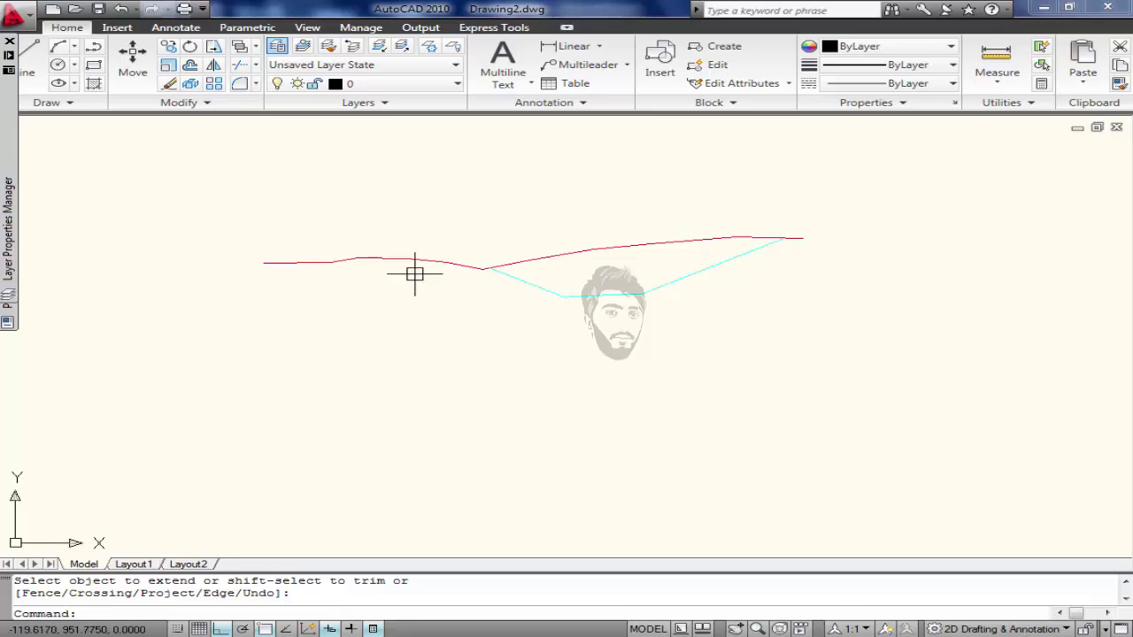
Clear the Excel copy marquee, read 932.180 in G2, and return to AutoCAD.
key("alt+Tab")
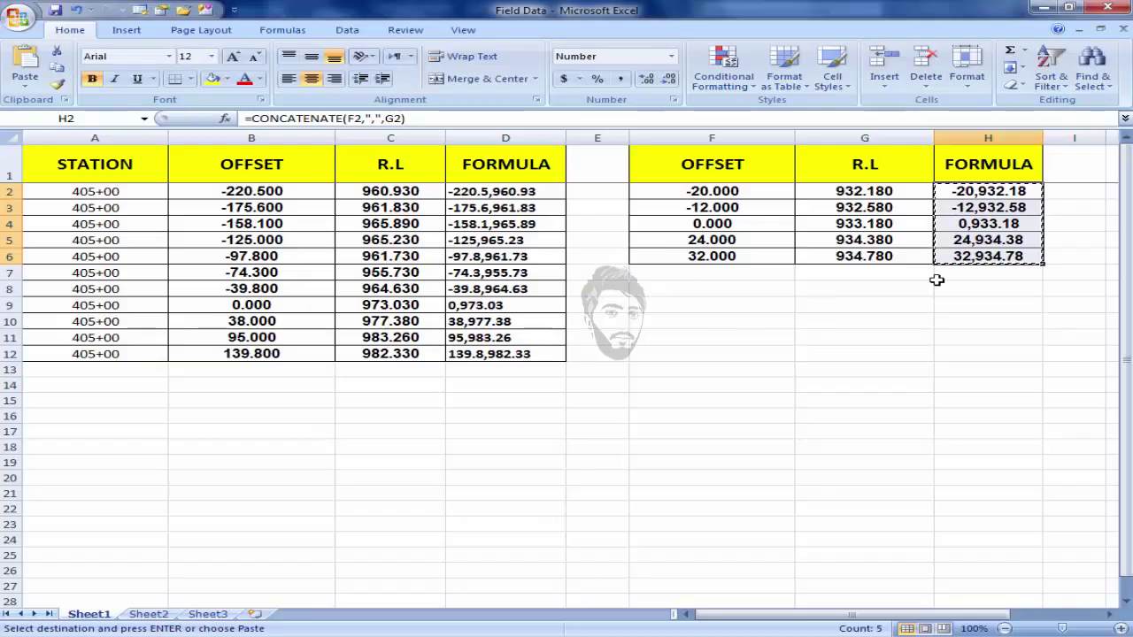
left_click(845, 304)
key("Escape")
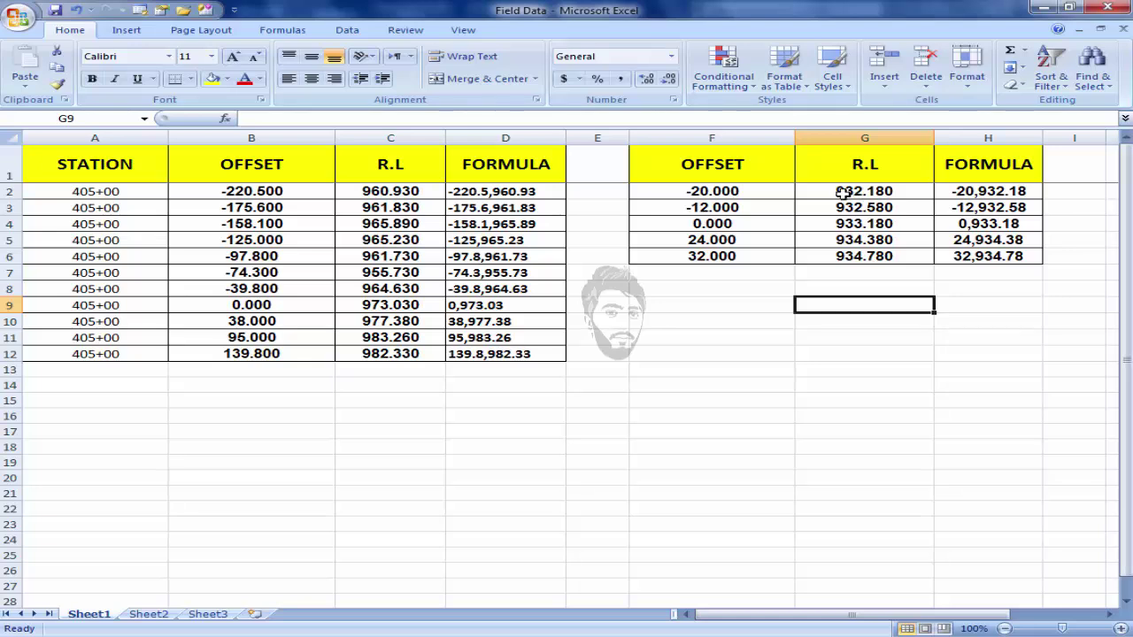
left_click(844, 193)
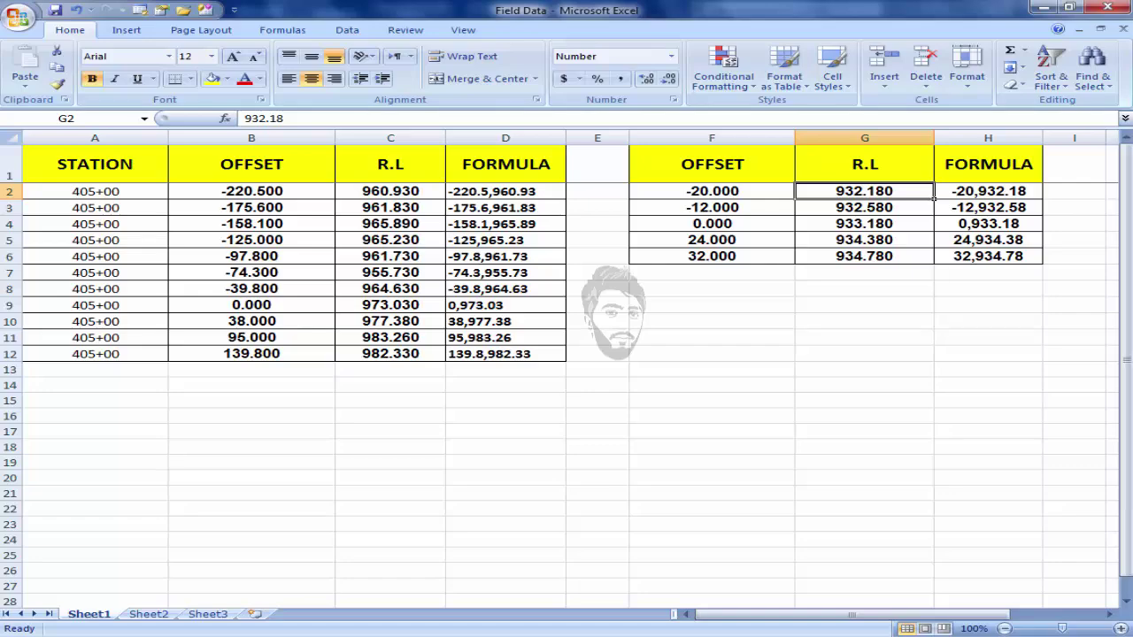
key("alt+Tab")
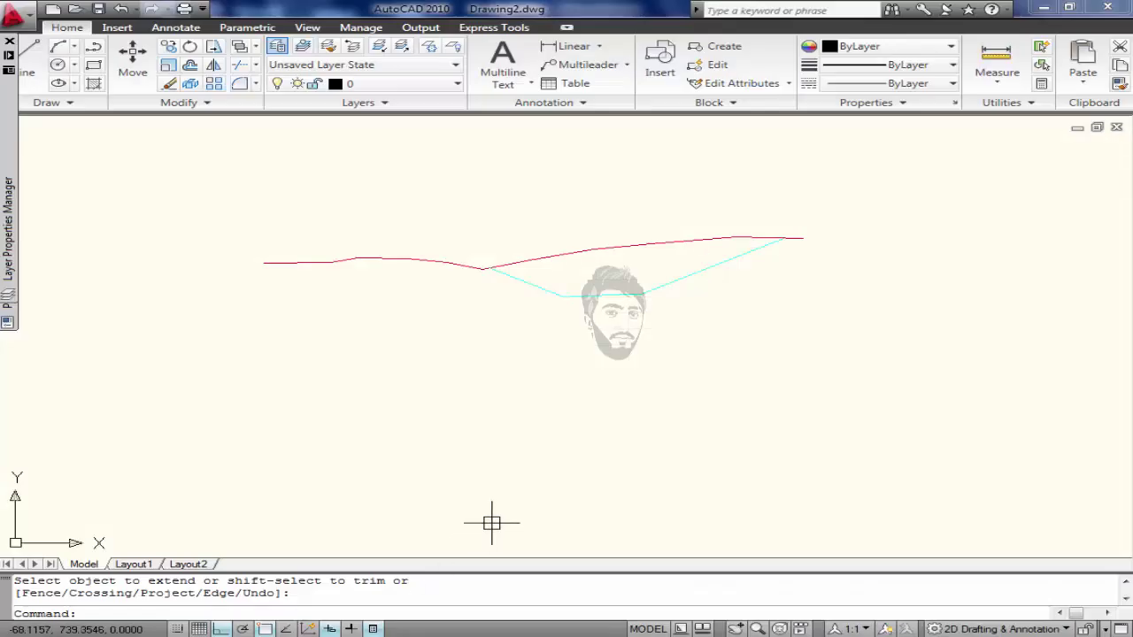
Draw a polyline from 0,0 up 930 units, then right beneath the profile, and select it.
type("PL")
key("Return")
type("0")
key("Tab")
type("0")
key("Return")
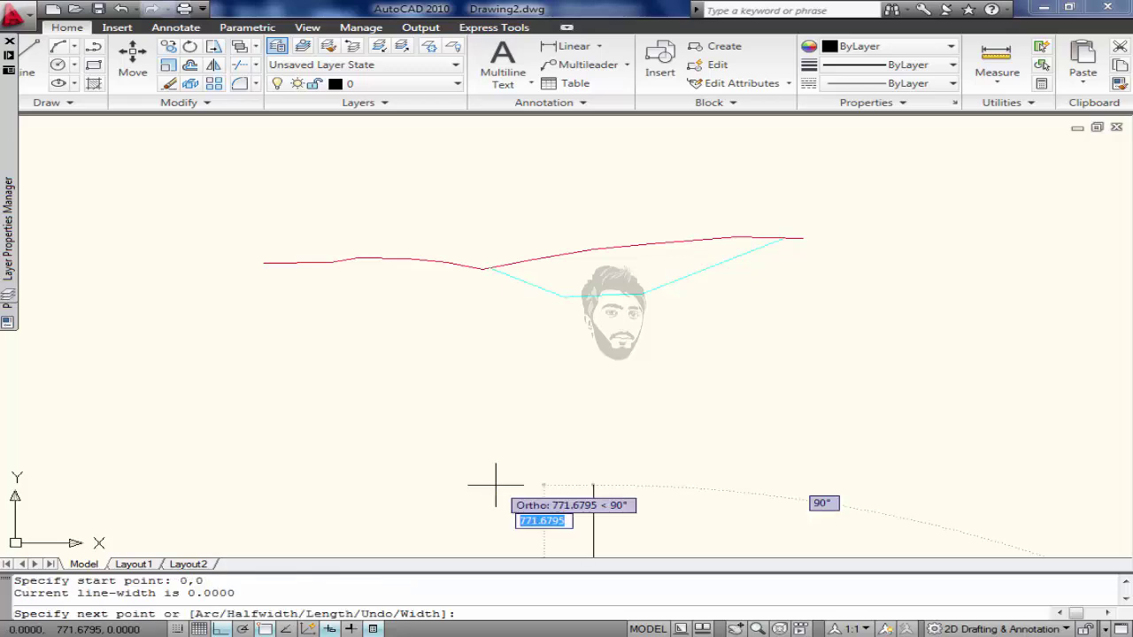
type("930")
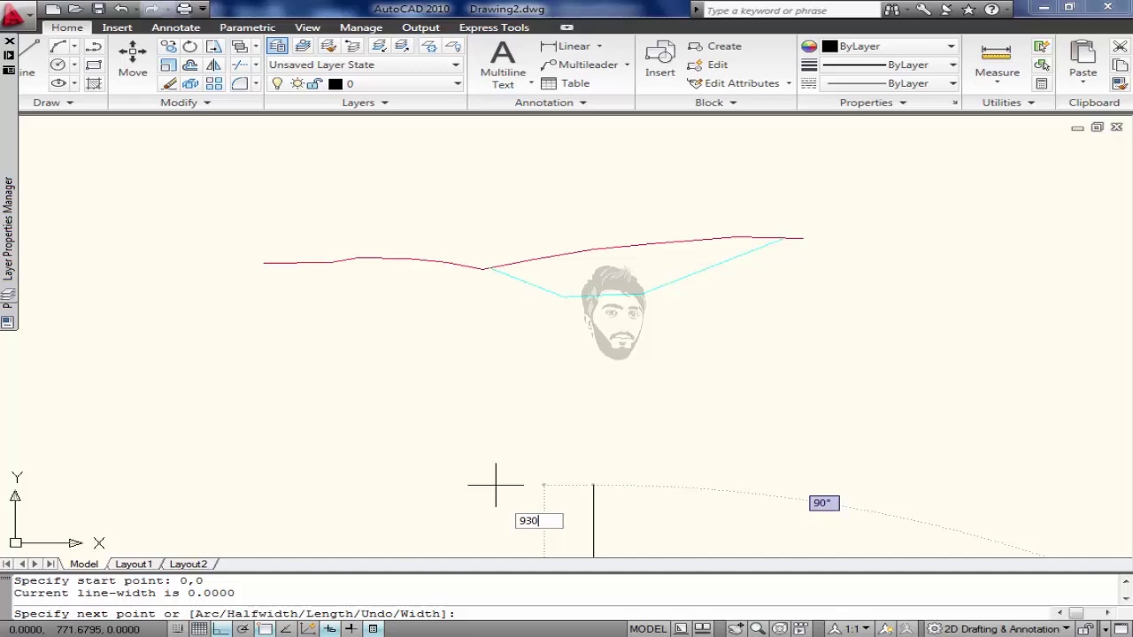
type(".00")
key("Return")
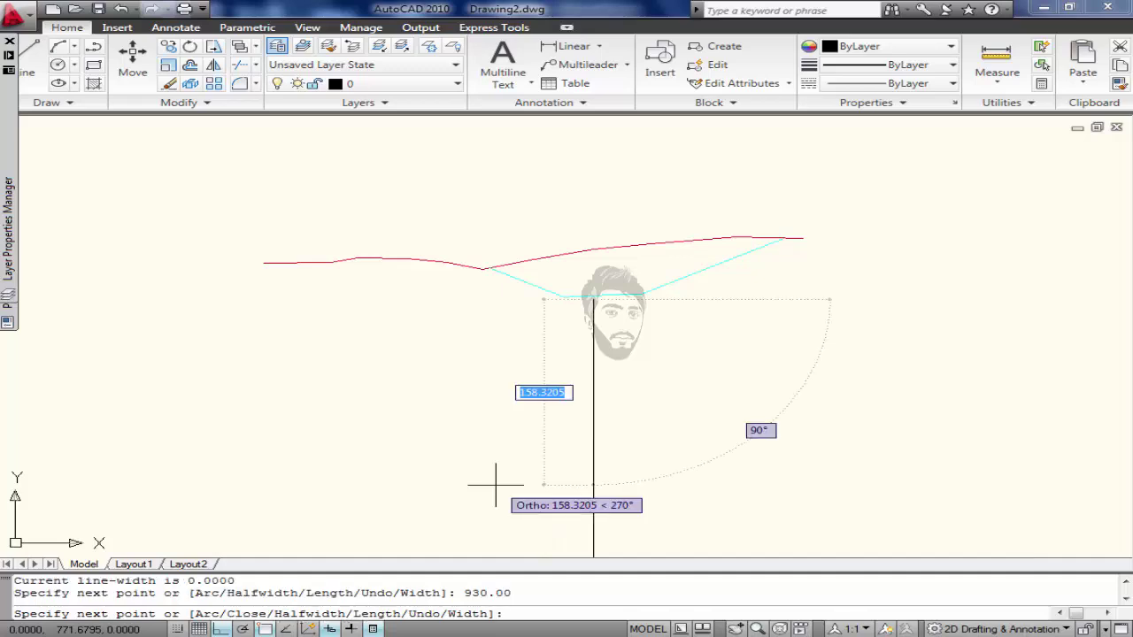
left_click(938, 323)
key("Return")
left_click(670, 301)
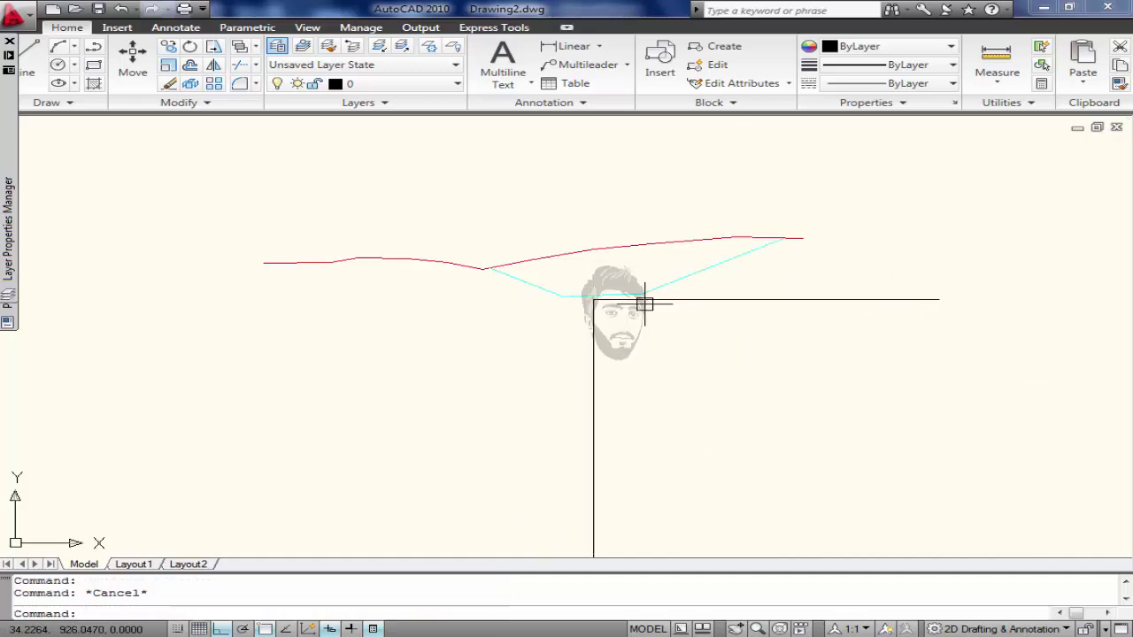
Explode the datum polyline and stretch its base line left under the profile.
key("Return")
left_click(690, 298)
key("Return")
left_click(624, 298)
left_click(593, 299)
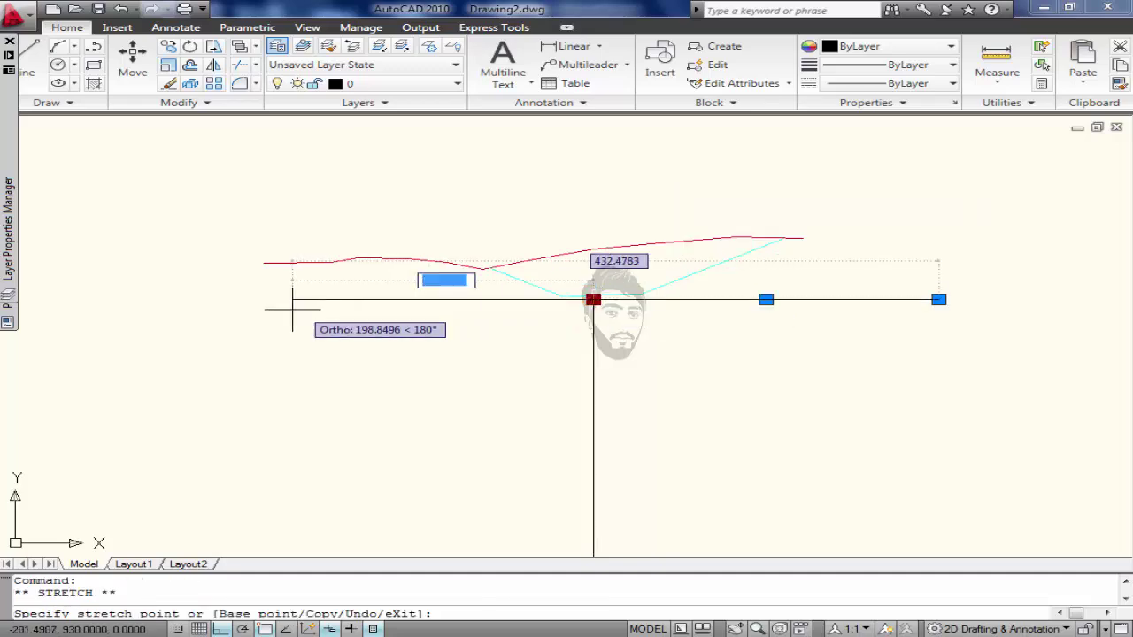
left_click(76, 298)
key("Escape")
Draw vertical lines at the profile's left and right ends.
type("l")
key("Return")
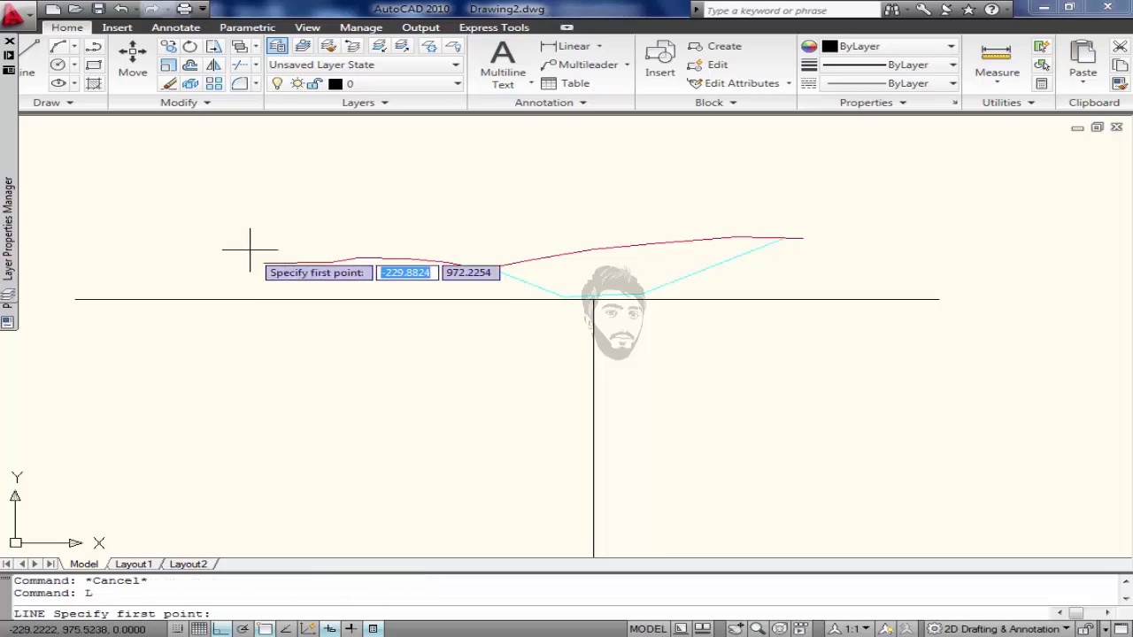
left_click(263, 262)
left_click(263, 206)
key("Return")
left_click(803, 238)
left_click(803, 298)
key("Return")
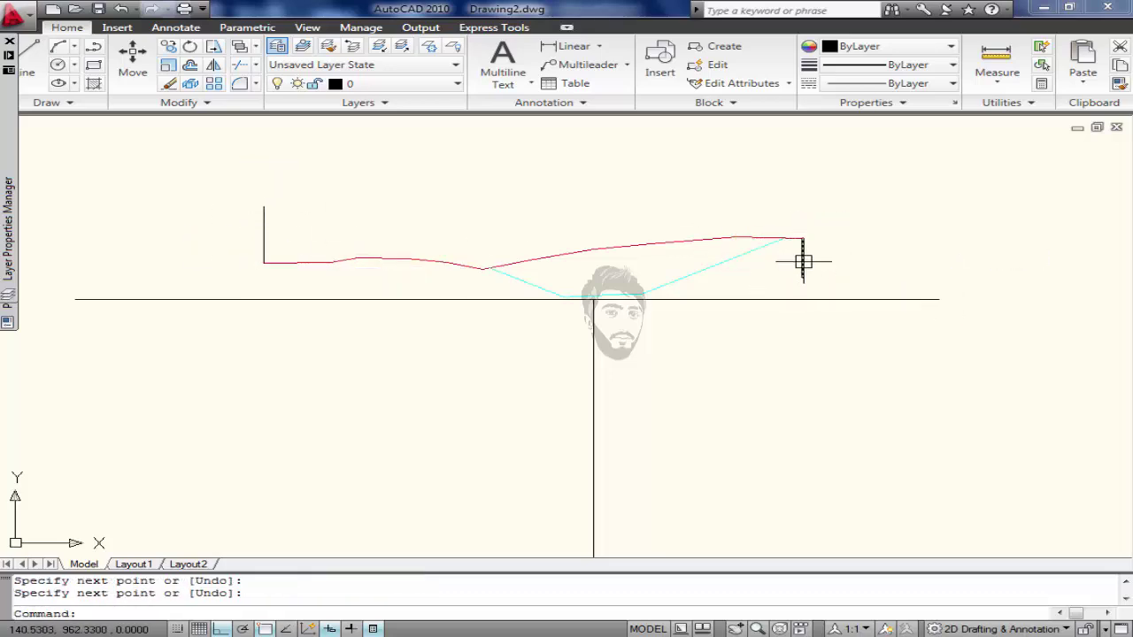
left_click(805, 277)
key("Escape")
key("Escape")
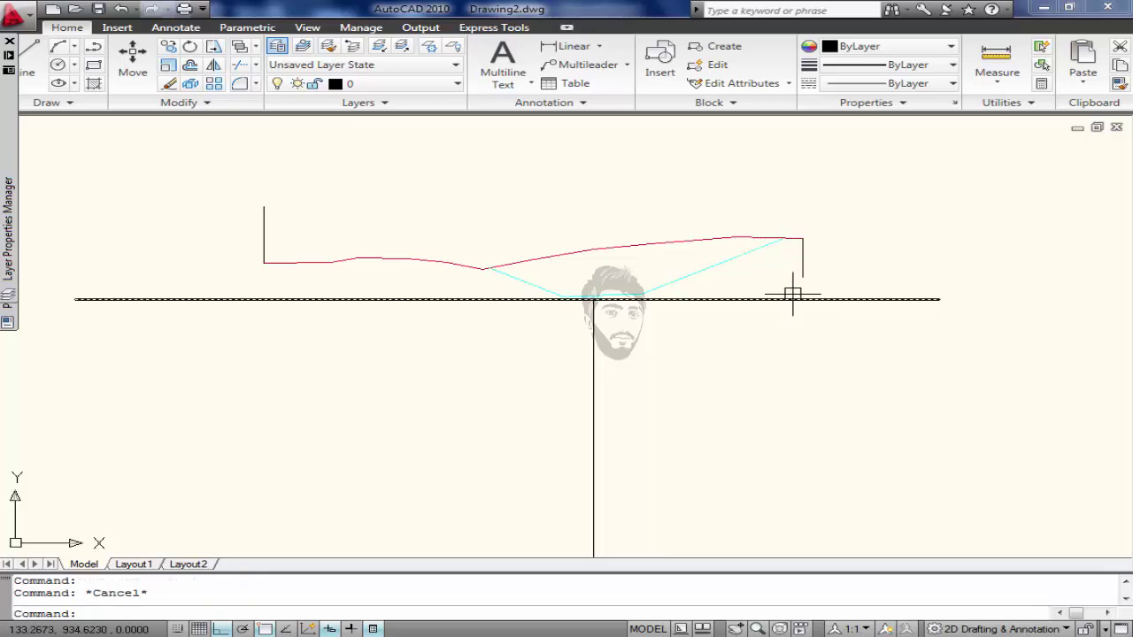
Fillet the base line to both vertical lines to close the bottom corners.
type("f")
key("Return")
left_click(792, 298)
left_click(802, 267)
key("Return")
left_click(508, 298)
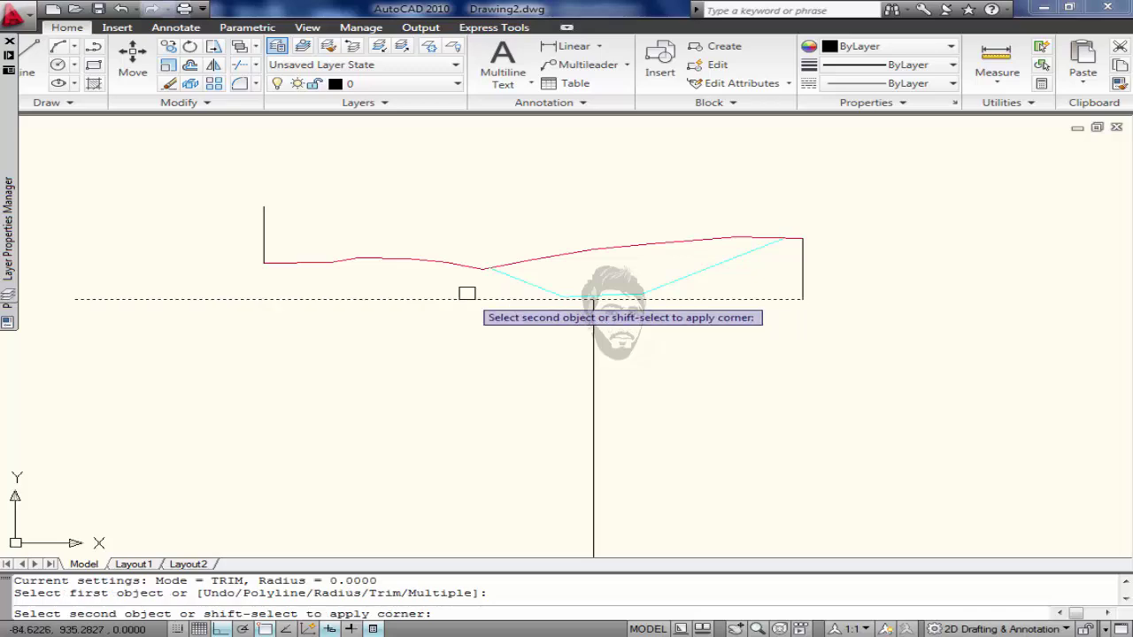
left_click(263, 233)
Copy the base line 62.0161 units up as the box's top edge.
type("C")
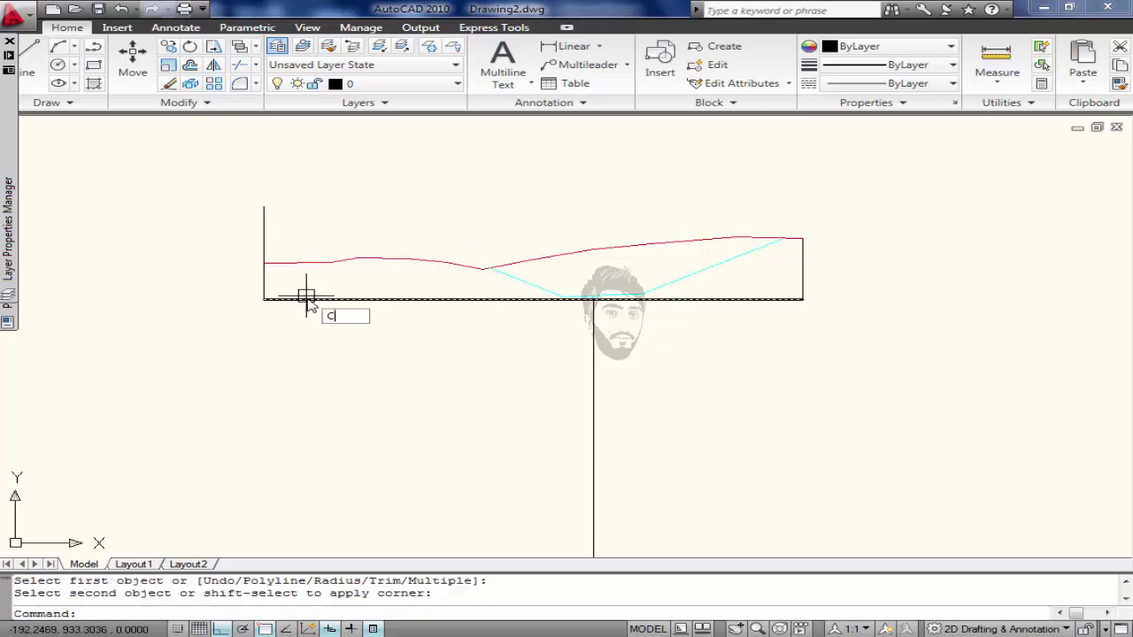
type("o")
key("Return")
left_click(306, 298)
key("Return")
left_click(263, 298)
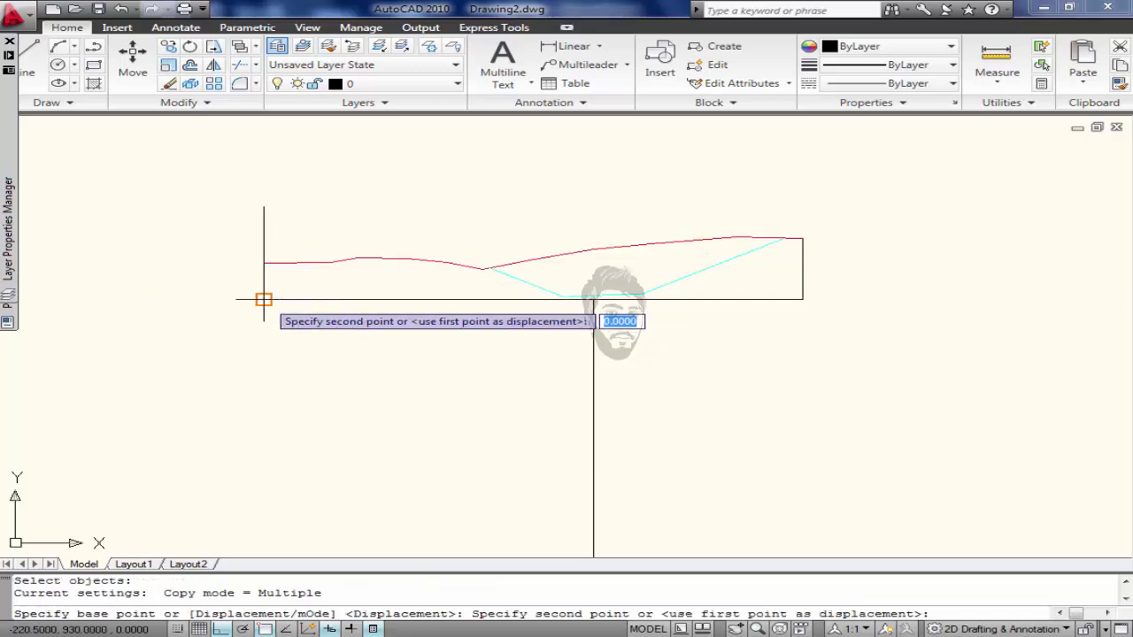
left_click(263, 227)
key("Escape")
Close the top-right corner with a fillet and trim the stub above the top-left corner.
type("f")
key("Return")
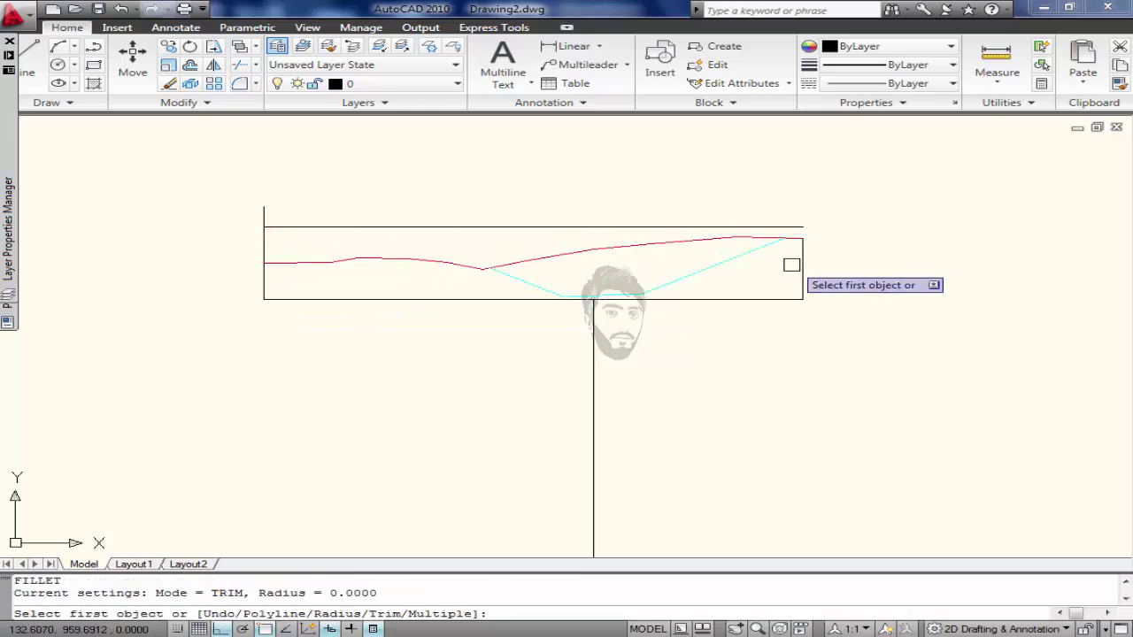
left_click(791, 265)
left_click(785, 226)
key("Escape")
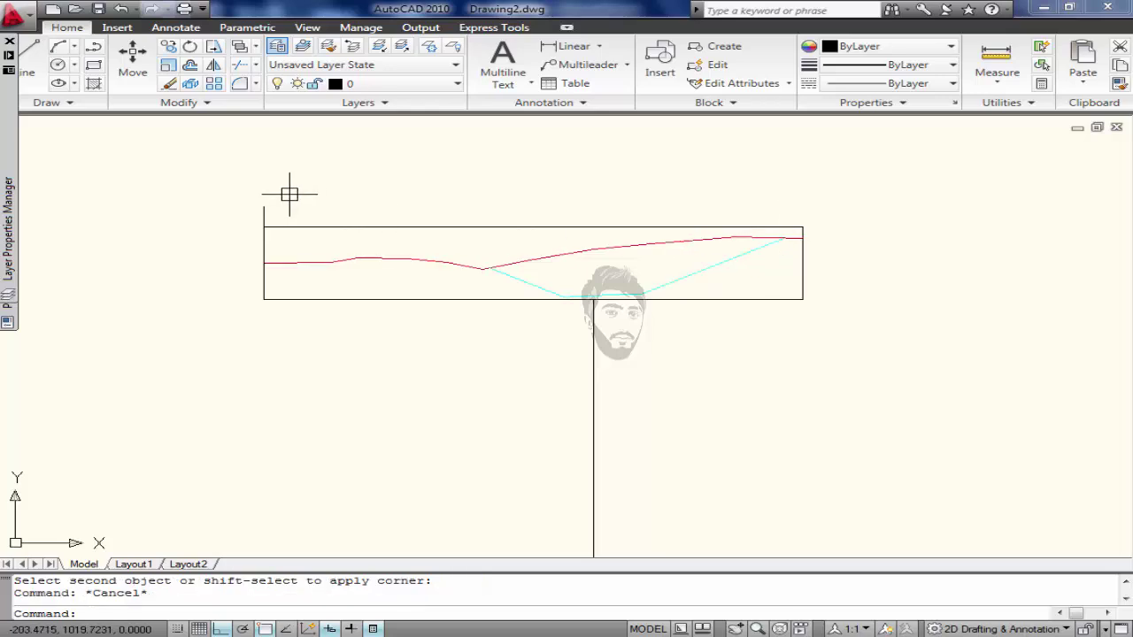
type("tr")
key("Return")
key("Return")
left_click(264, 210)
Select the box's top and left edges and copy them from the top-left corner.
key("Return")
scroll(301, 294, "up", 6)
left_click(263, 291)
left_click(143, 321)
type("c")
key("Return")
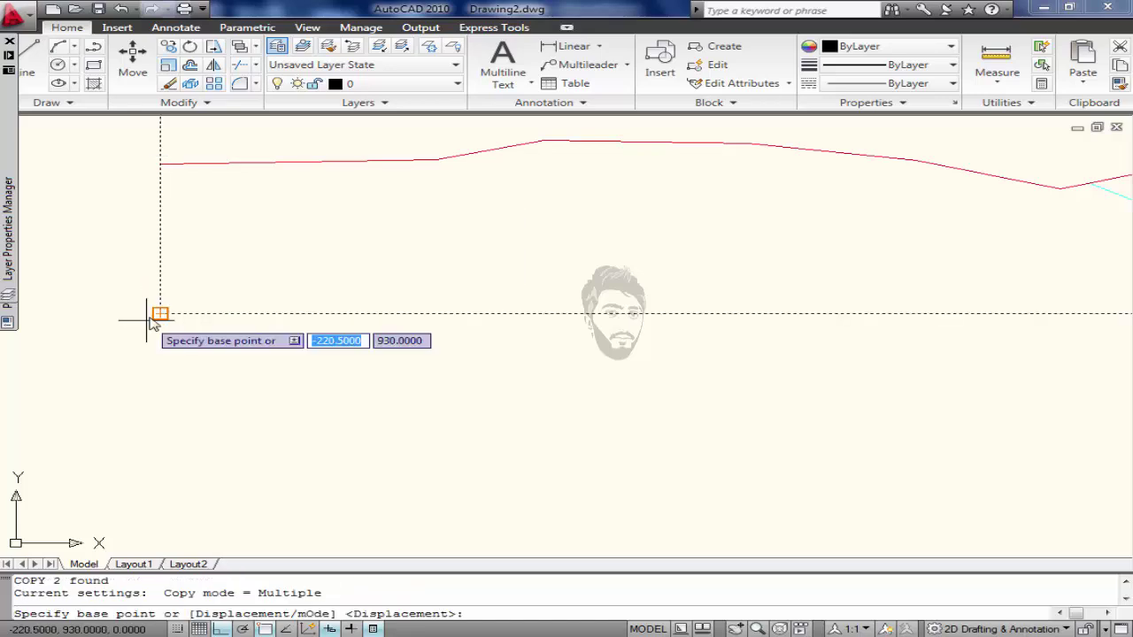
left_click(160, 314)
scroll(266, 316, "down", 5)
Place the copied edges above the box and set the Standard dimension text height to 1.0.
left_click(276, 201)
key("Escape")
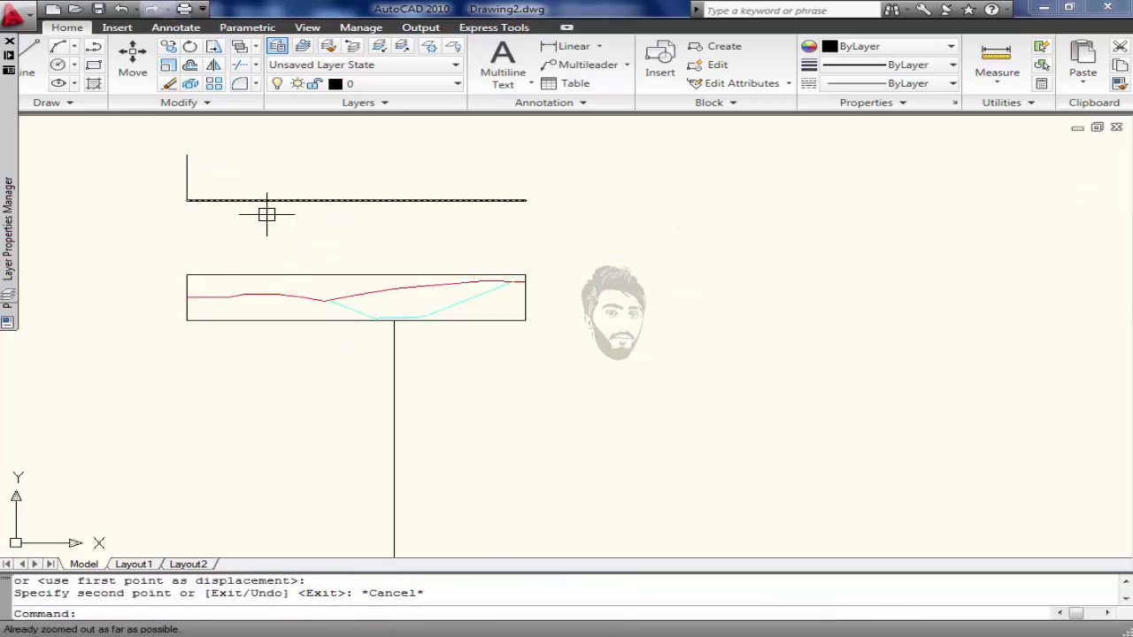
type("d")
key("Return")
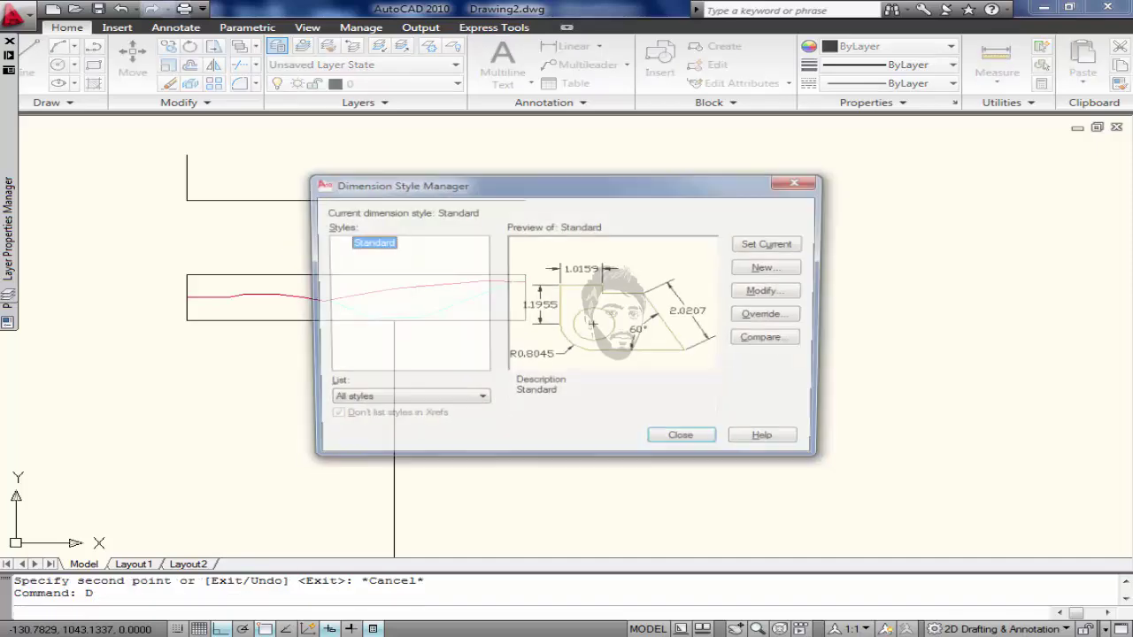
left_click(770, 291)
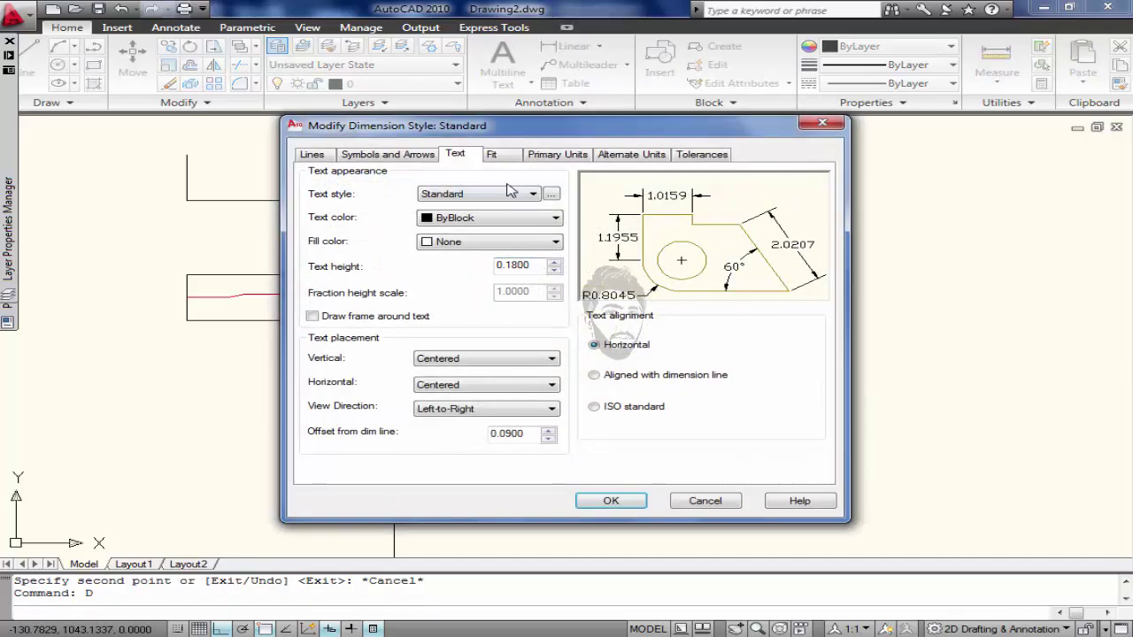
double_click(529, 267)
type("1.1")
key("Tab")
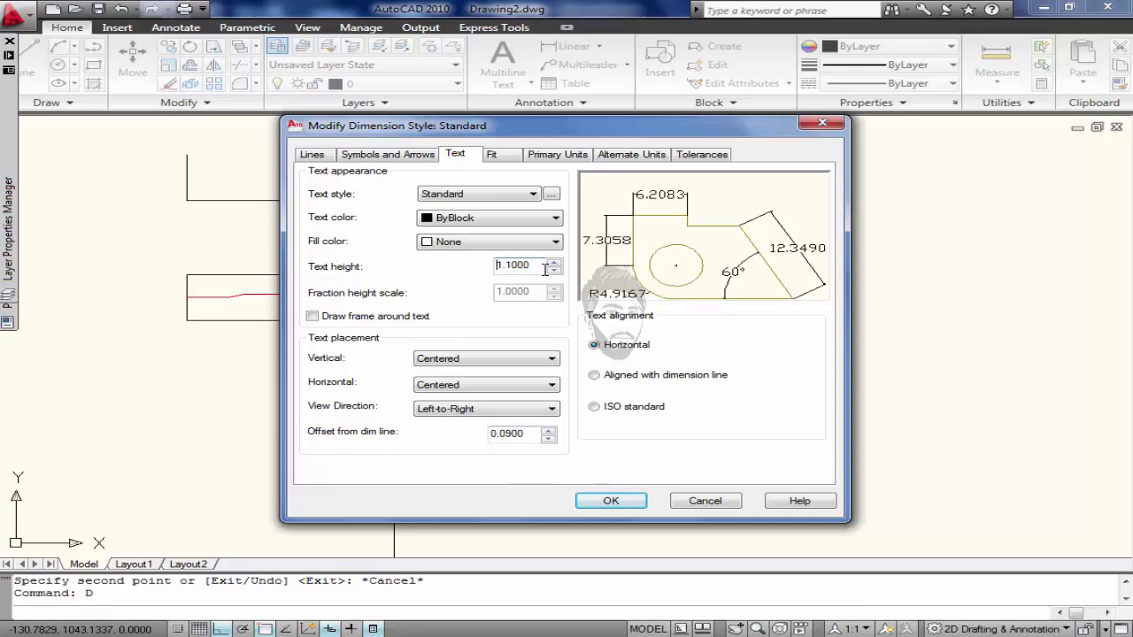
left_click_drag(545, 269, 416, 265)
key("Tab")
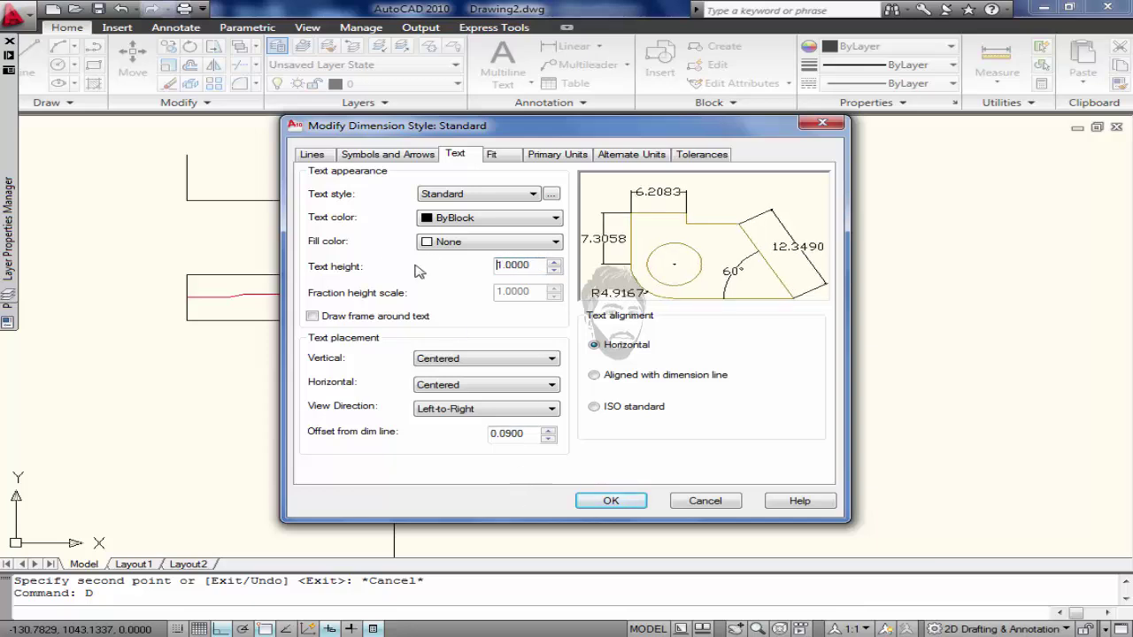
left_click(611, 501)
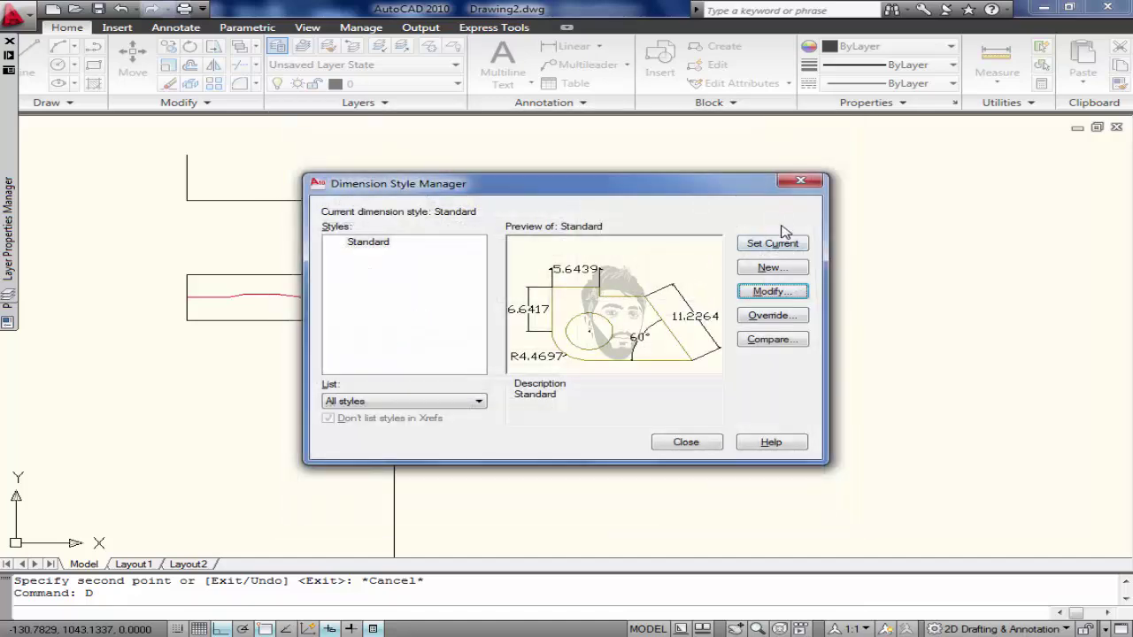
left_click(679, 446)
Add aligned dimensions to the top edge (360.3000) and the left edge (62.0161).
type("DA")
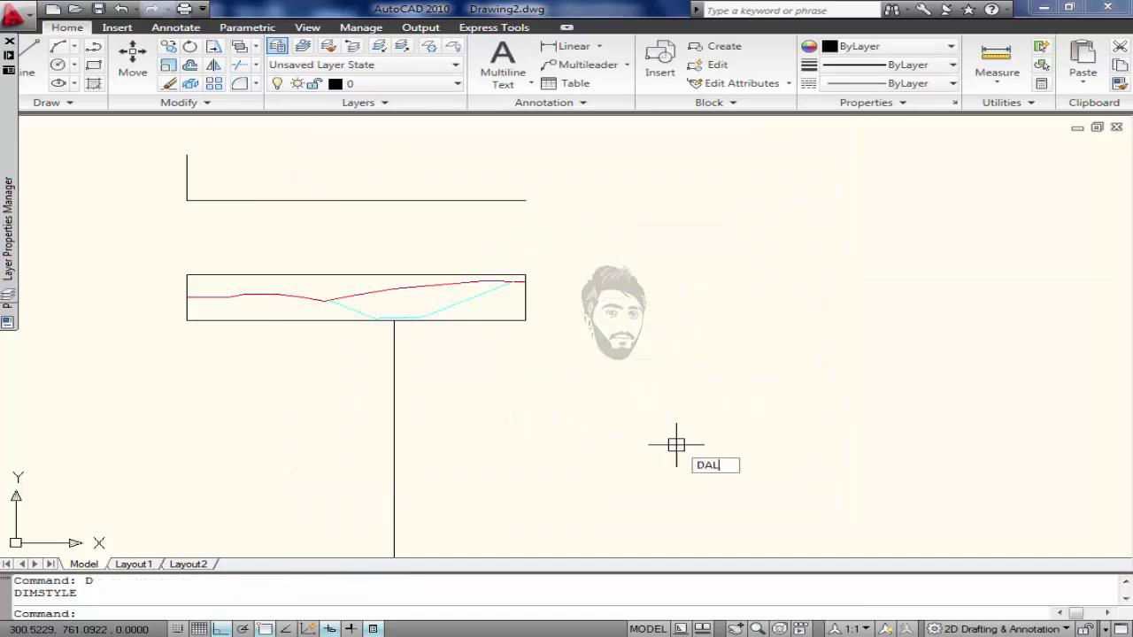
type("L")
key("Return")
key("Return")
left_click(422, 202)
left_click(425, 218)
middle_click_drag(425, 218, 519, 278)
key("Return")
key("Return")
left_click(269, 223)
left_click(216, 223)
scroll(217, 223, "up", 5)
scroll(198, 265, "down", 3)
middle_click_drag(405, 301, 44, 322)
scroll(195, 374, "down", 1)
scroll(311, 470, "up", 3)
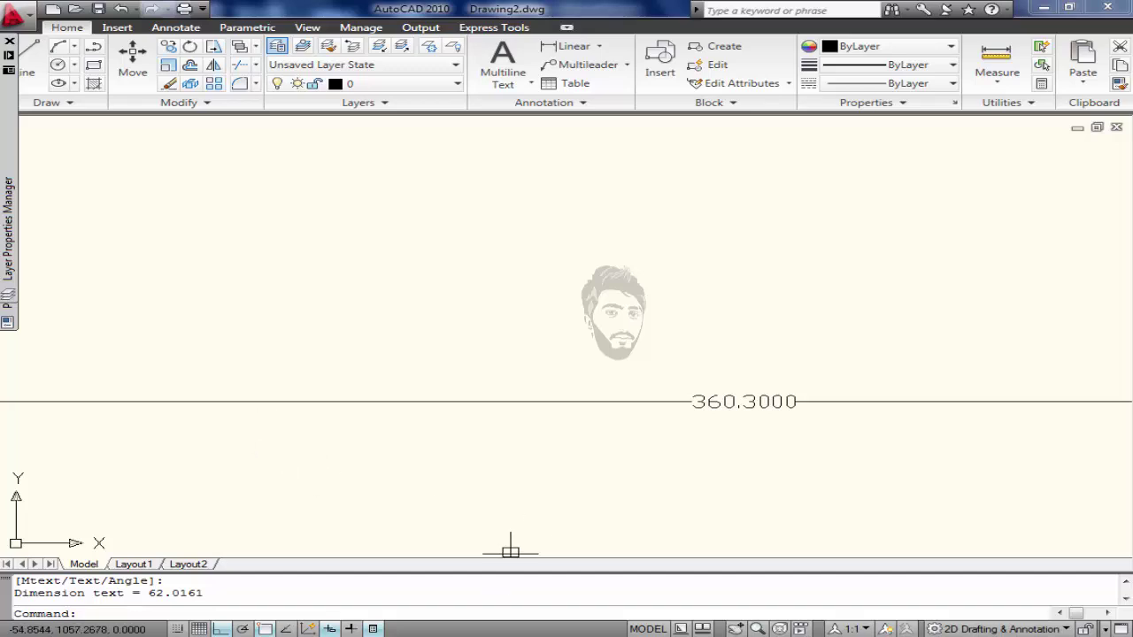
Compute 360.3 divided by 10 in Calculator for the horizontal scale.
left_click(296, 630)
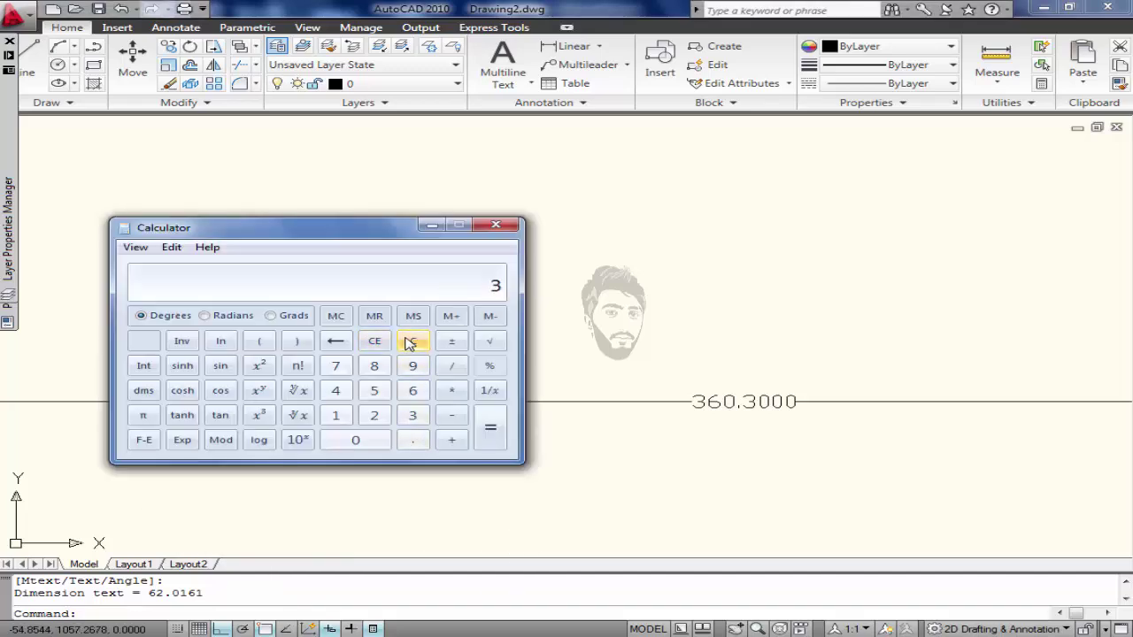
type(".300")
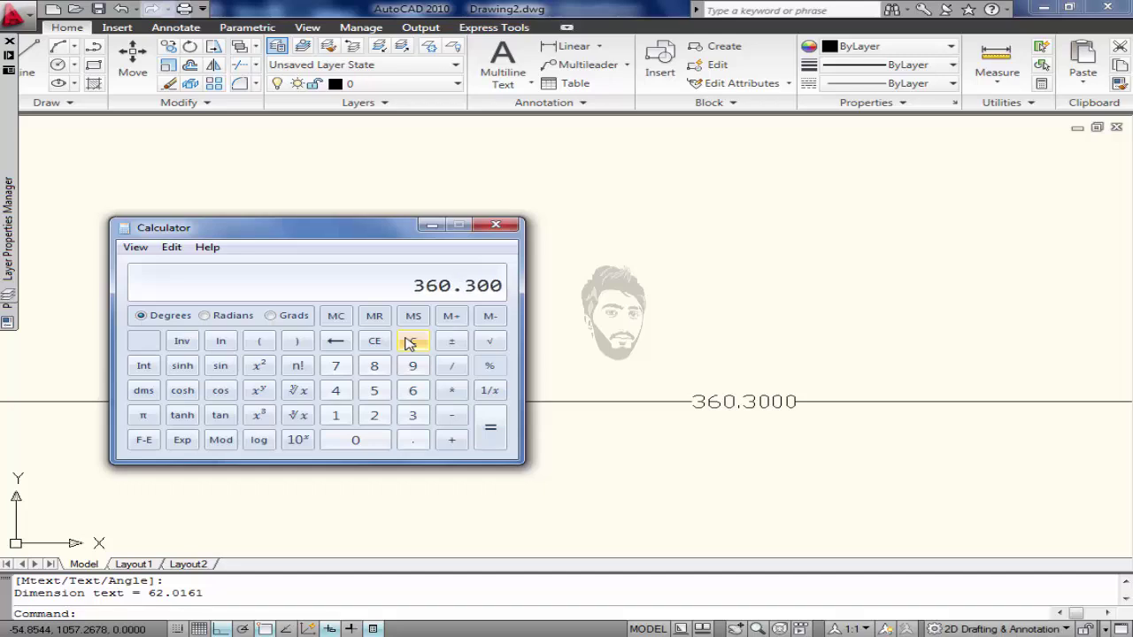
key("slash")
type("0")
key("Return")
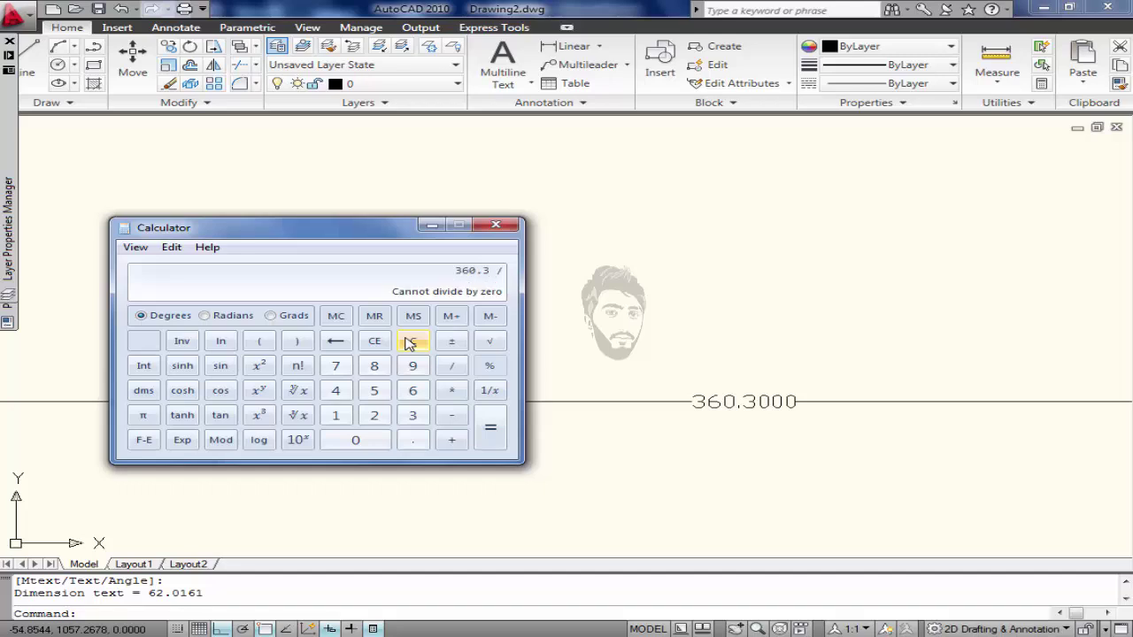
left_click(414, 342)
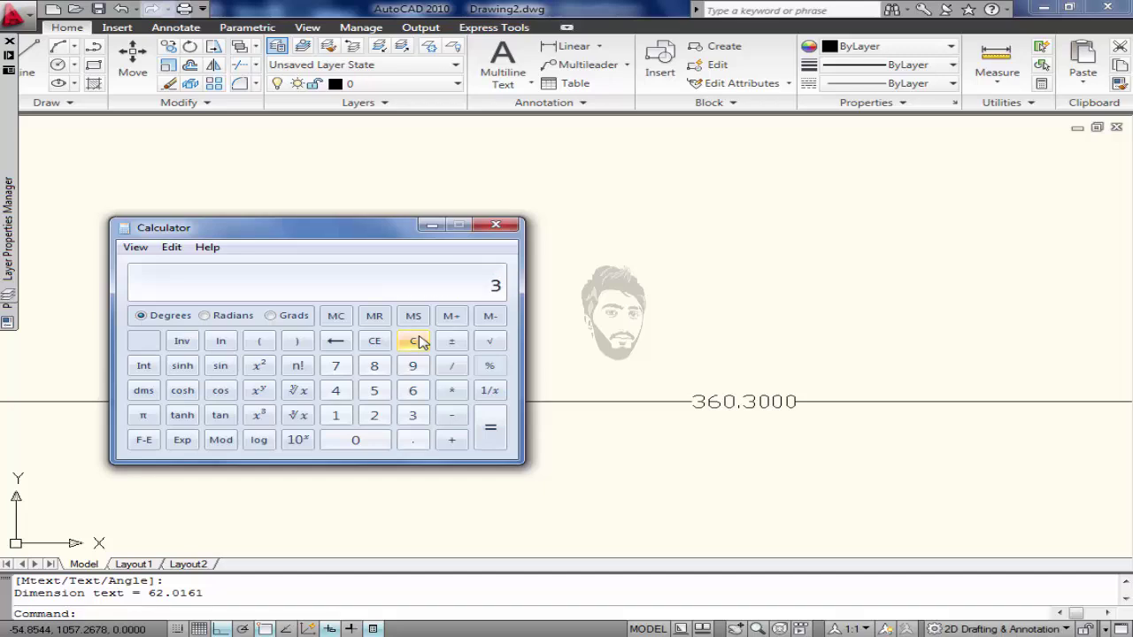
type("360.300")
key("asterisk")
type("0.3 / 1")
key("Return")
Delete the 'SAY 37' rounding from the notes' HORIZONTAL line and minimize both windows.
key("alt+Tab")
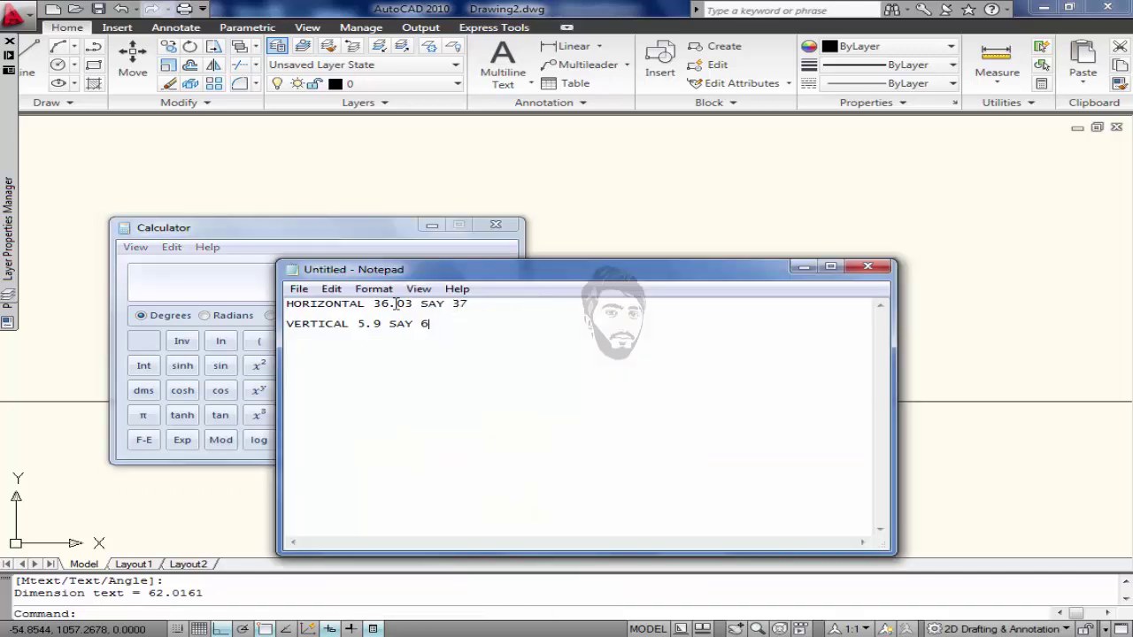
left_click_drag(421, 302, 523, 302)
key("Delete")
left_click(799, 266)
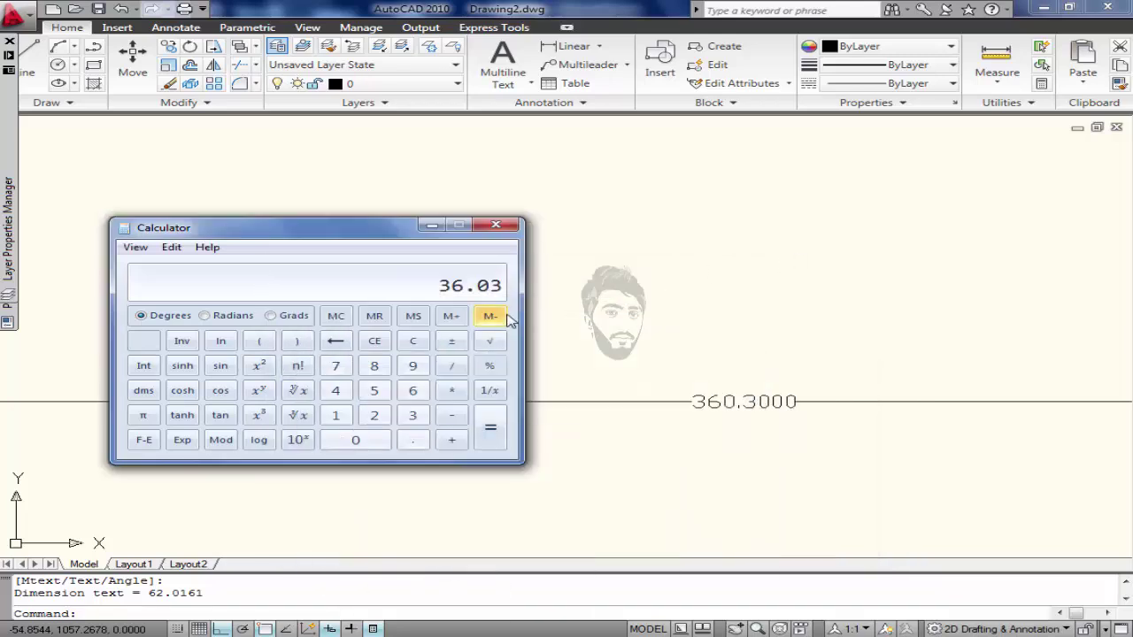
left_click(432, 225)
Compute 61.01 divided by 10 in Calculator for the vertical scale.
scroll(785, 387, "down", 5)
middle_click_drag(447, 355, 578, 362)
scroll(195, 314, "up", 5)
middle_click_drag(195, 313, 371, 313)
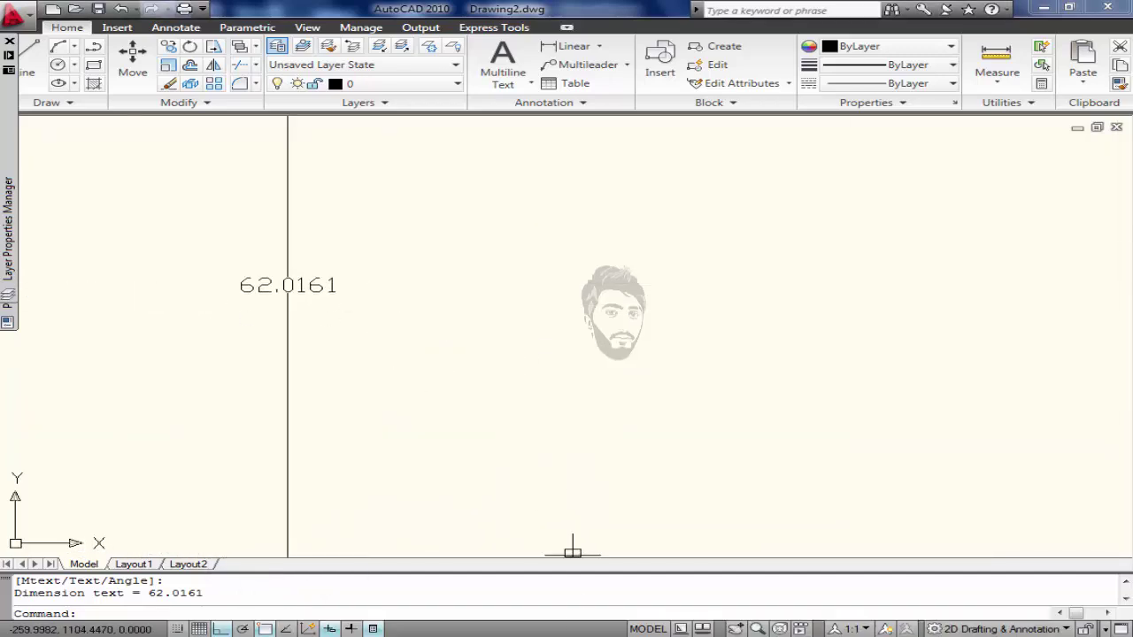
key("alt+Tab")
key("alt+Tab")
key("Tab")
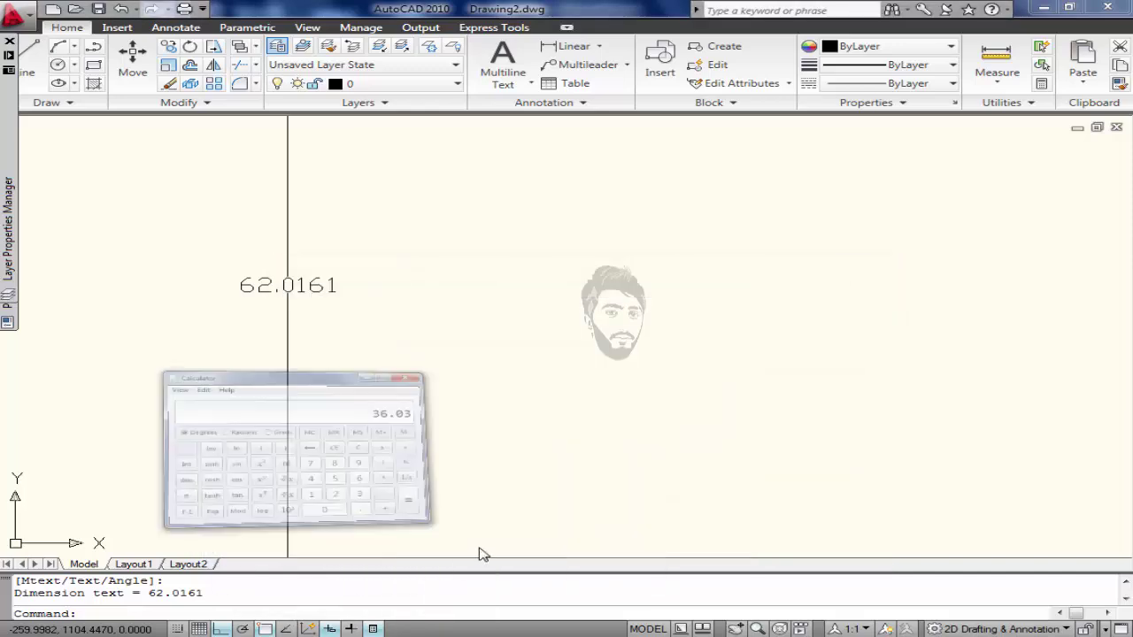
left_click(411, 344)
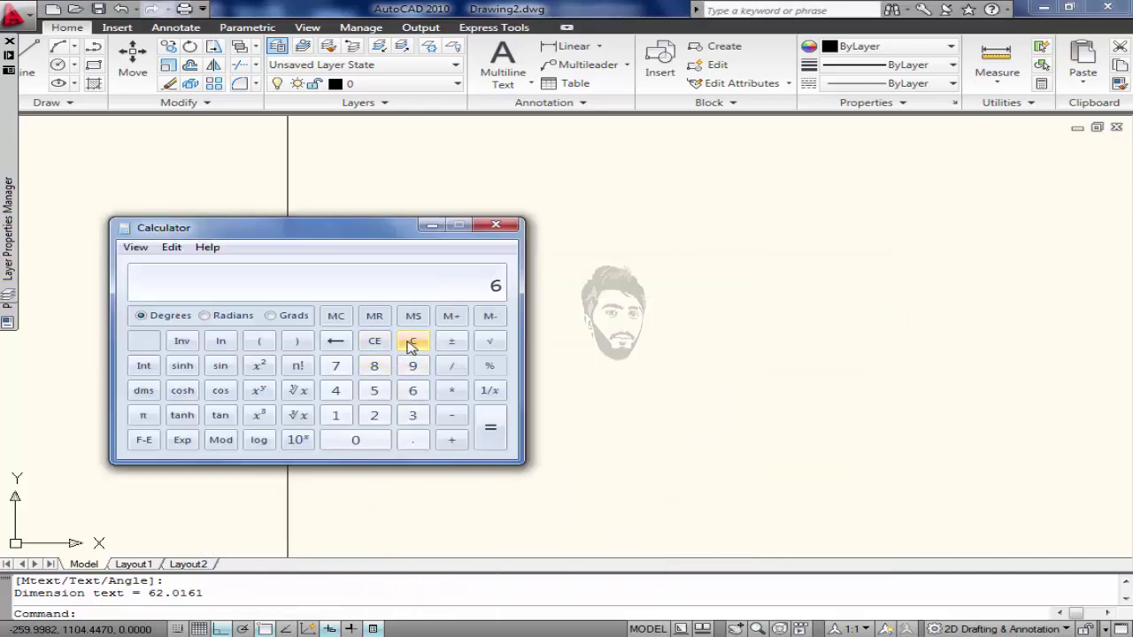
type("61.06")
key("BackSpace")
type("1/10")
key("Return")
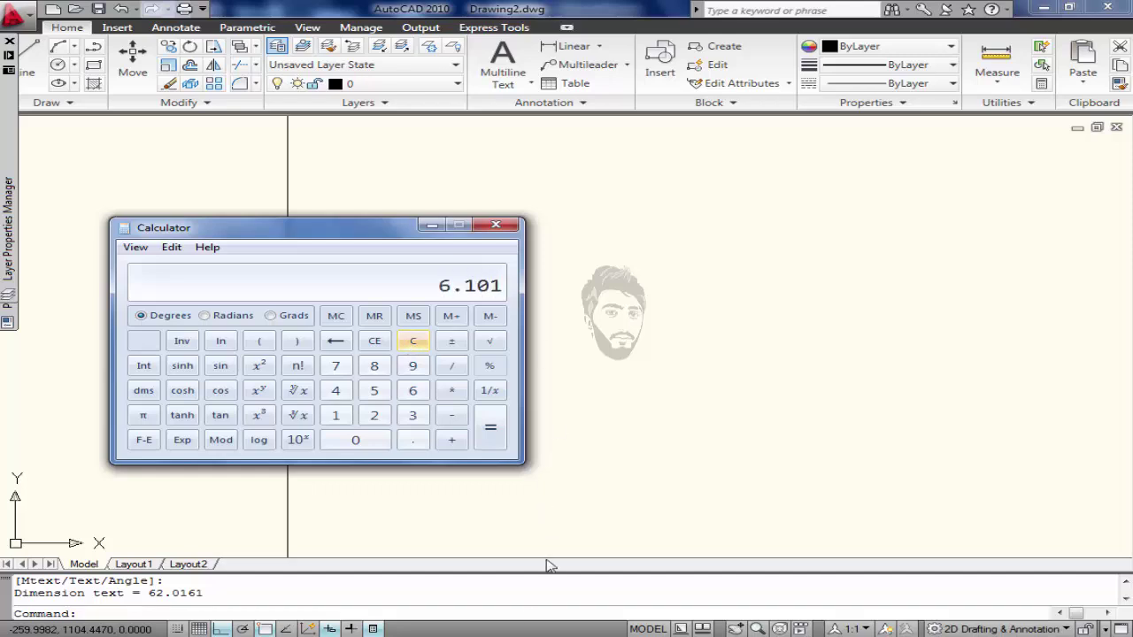
Remove the old 5.9 value from the notes' VERTICAL line and close the calculator.
key("alt+Tab")
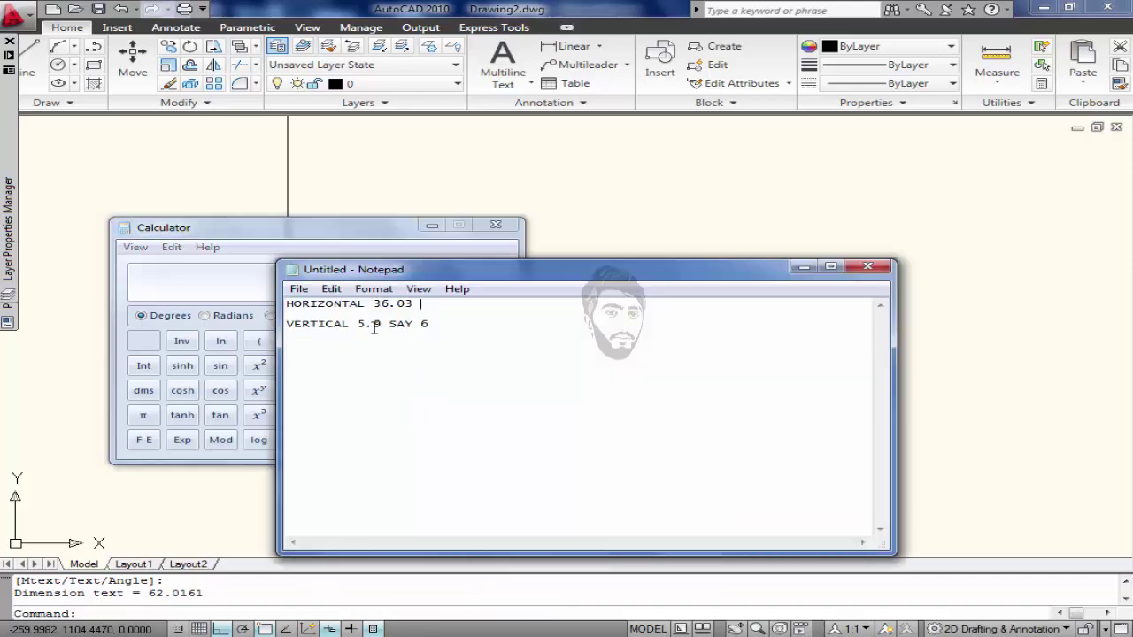
left_click_drag(287, 323, 360, 323)
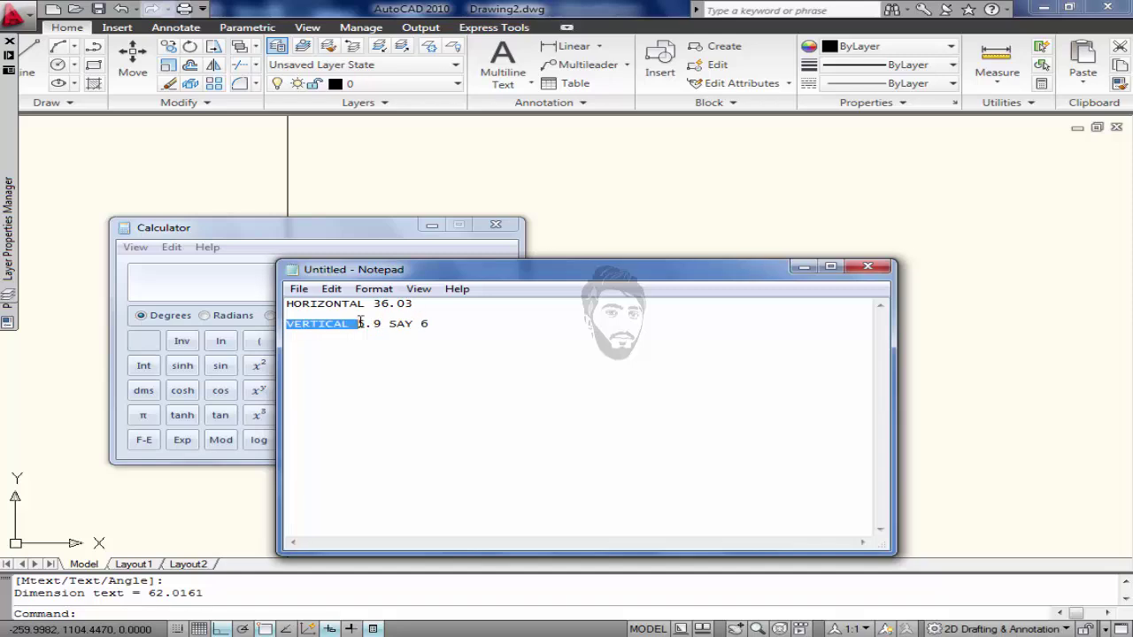
left_click(361, 324)
key("Delete")
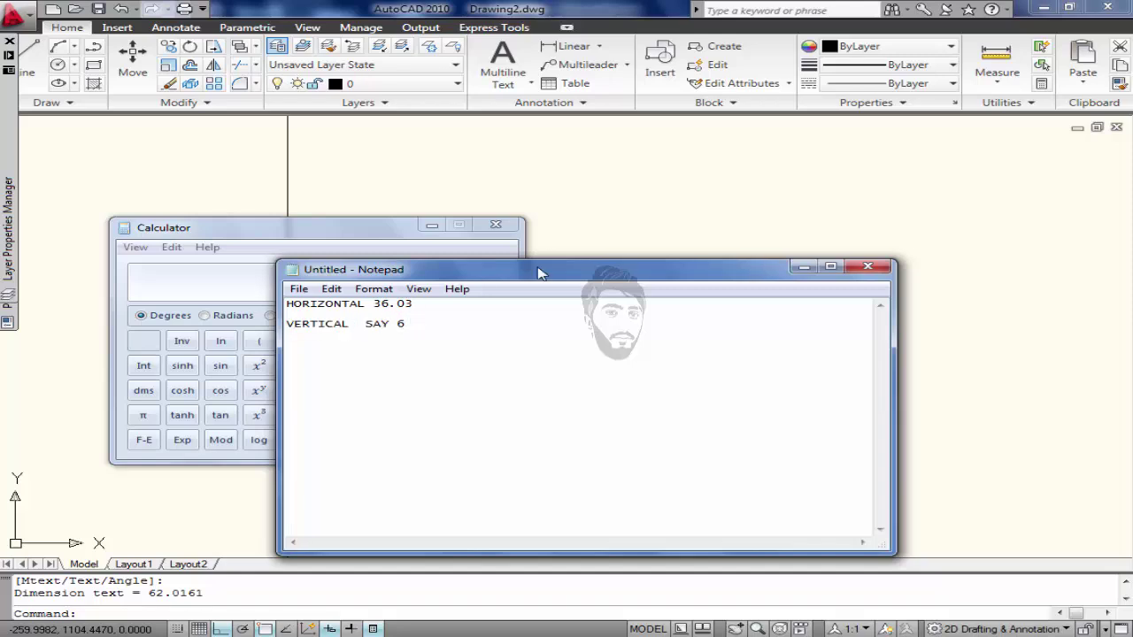
left_click(450, 240)
left_click(496, 226)
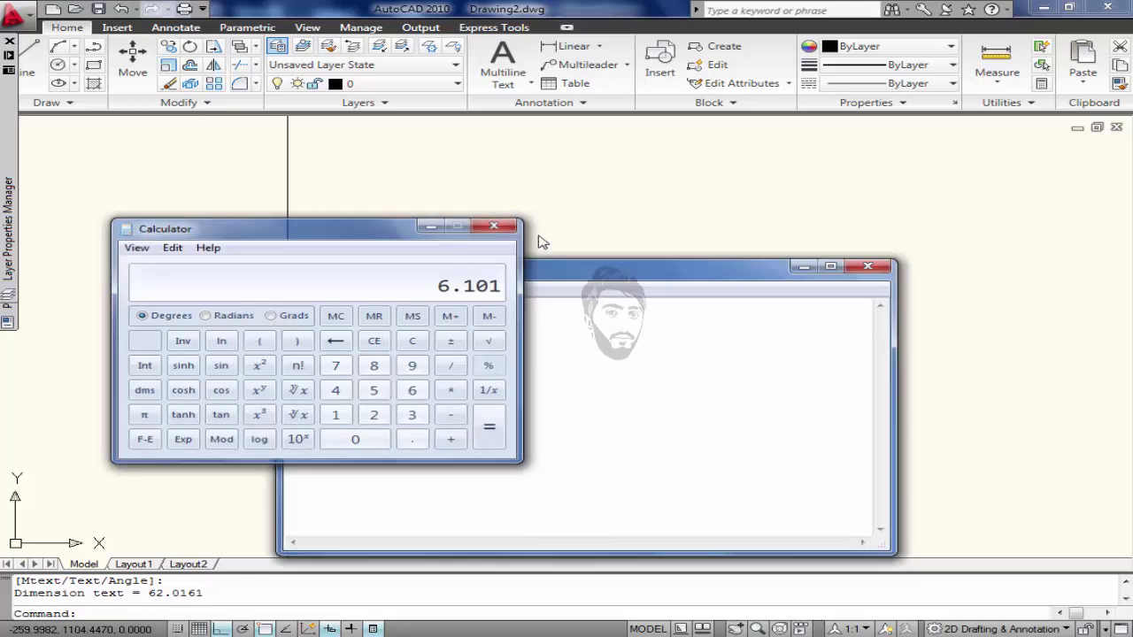
left_click(791, 267)
Erase the temporary 62.0161 aligned dimension from the drawing.
middle_click_drag(413, 273, 349, 254)
left_click(349, 253)
left_click(277, 386)
key("Delete")
left_click(687, 428)
Array the horizontal base line into 6 rows and 1 column, spaced 10 units apart.
middle_click_drag(539, 466, 379, 436)
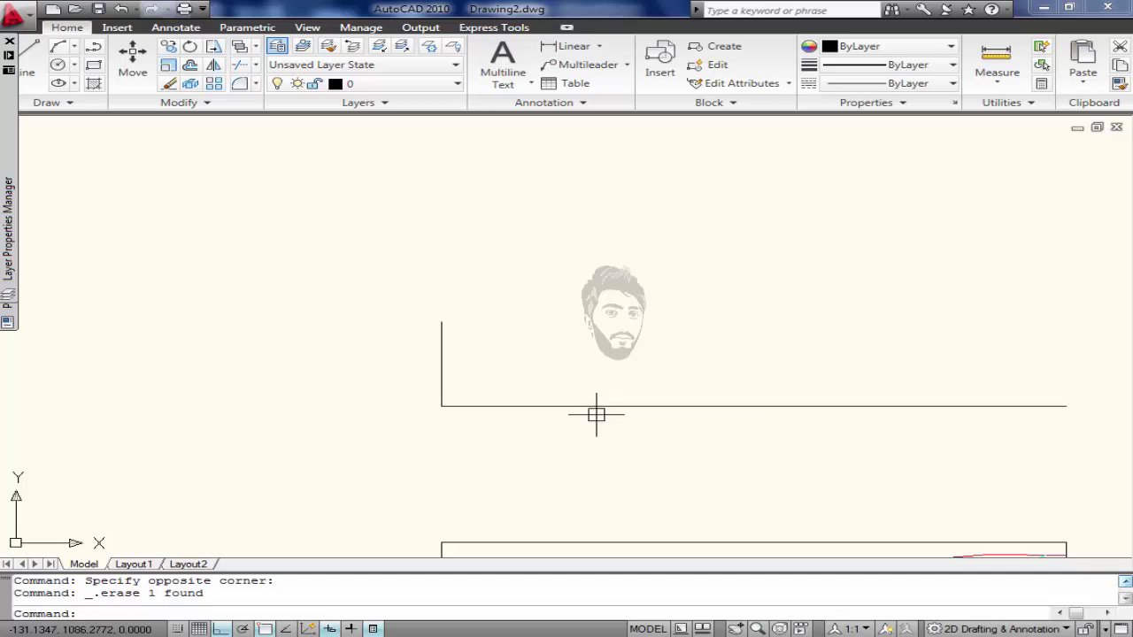
key("Return")
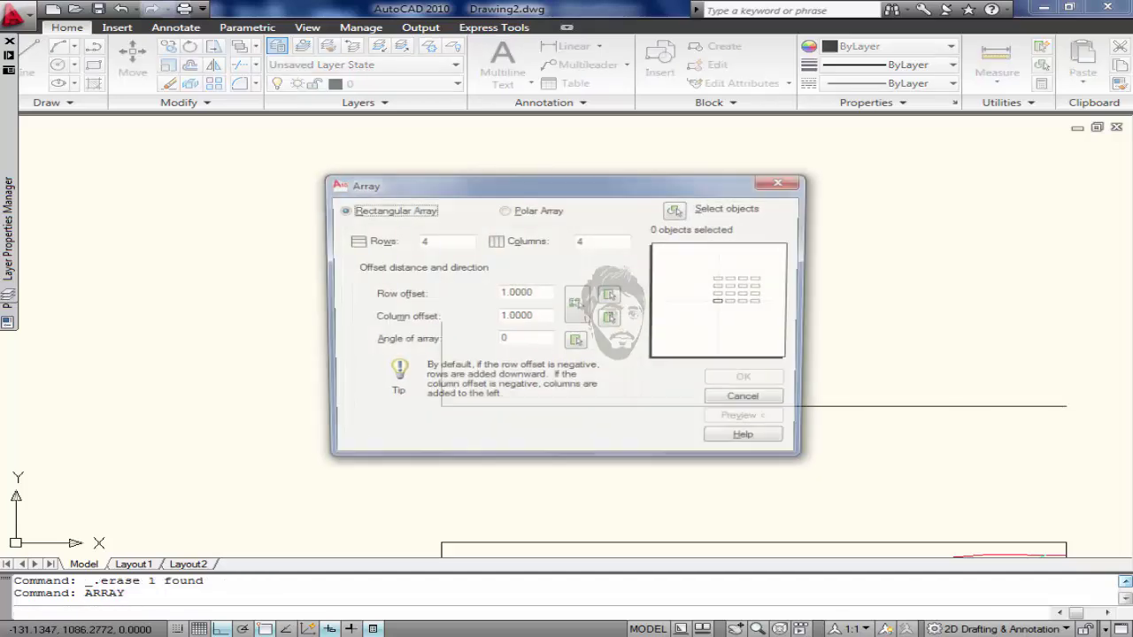
double_click(443, 240)
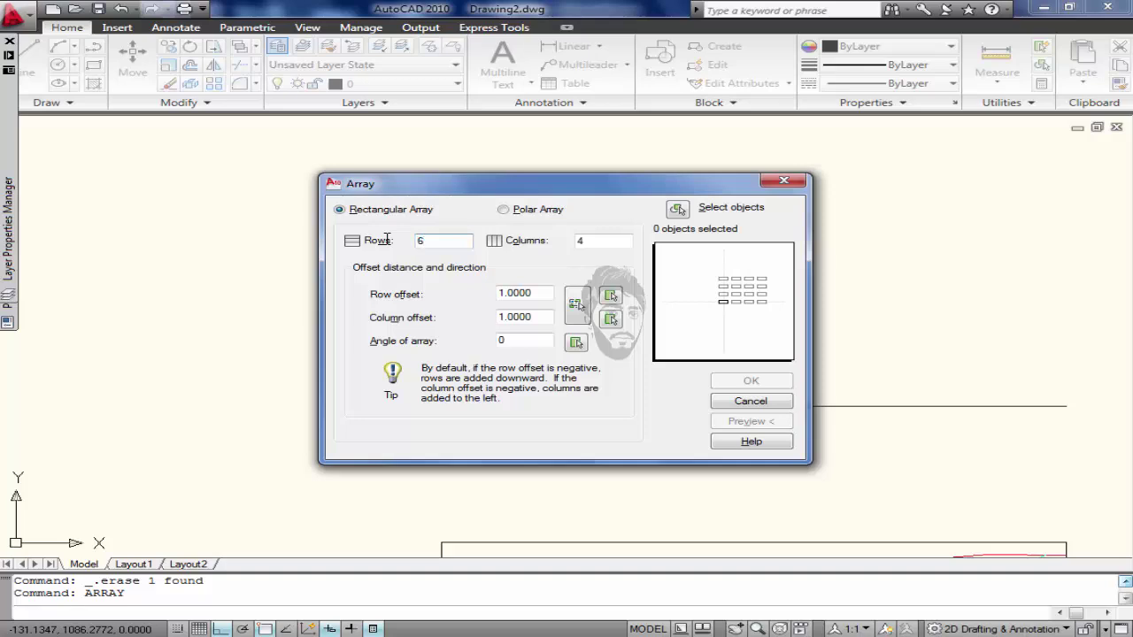
key("Tab")
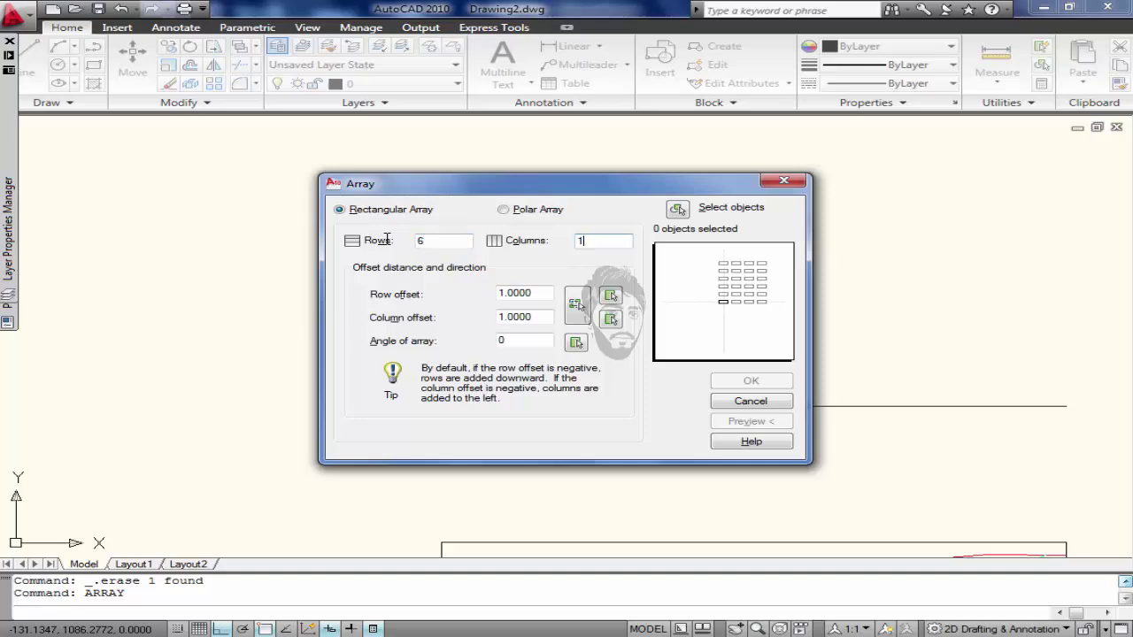
key("Tab")
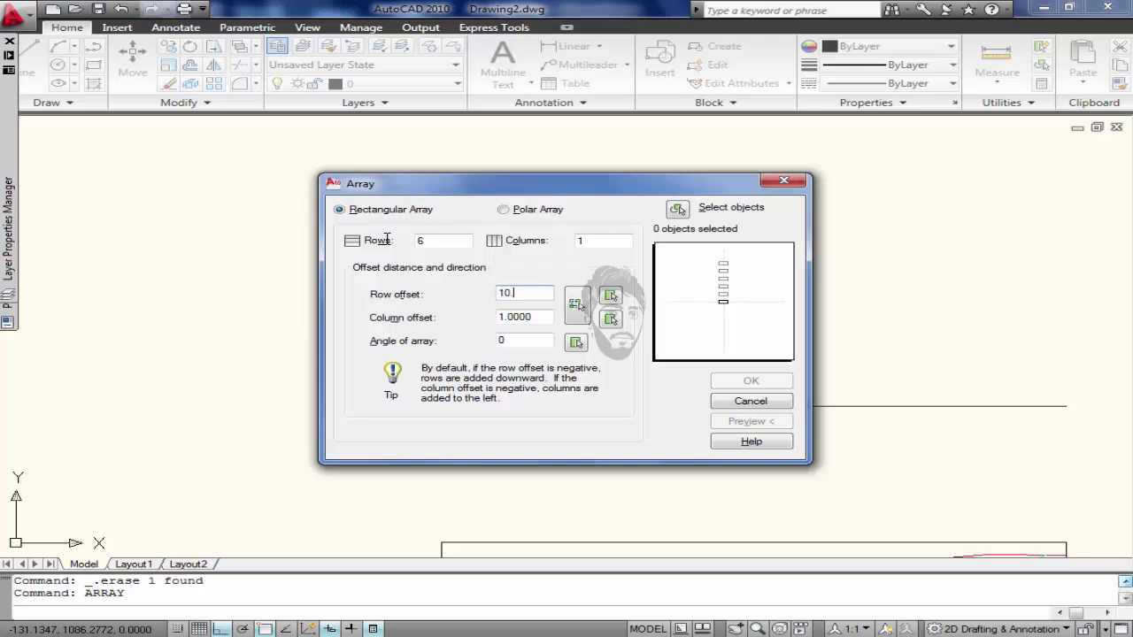
left_click(678, 210)
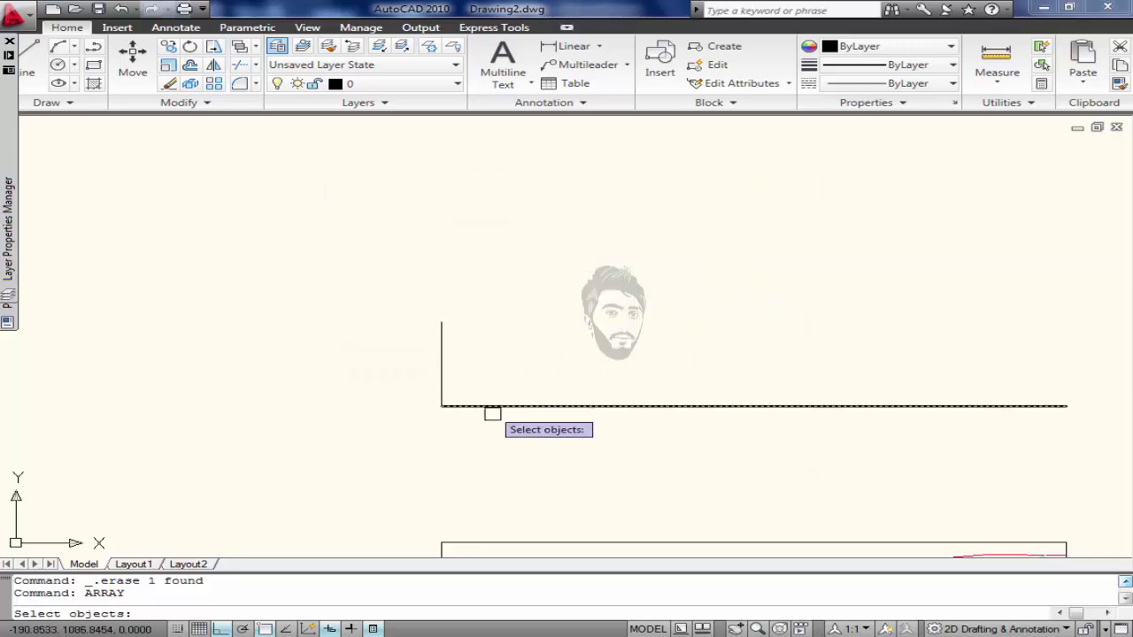
left_click(496, 407)
key("Return")
left_click(750, 382)
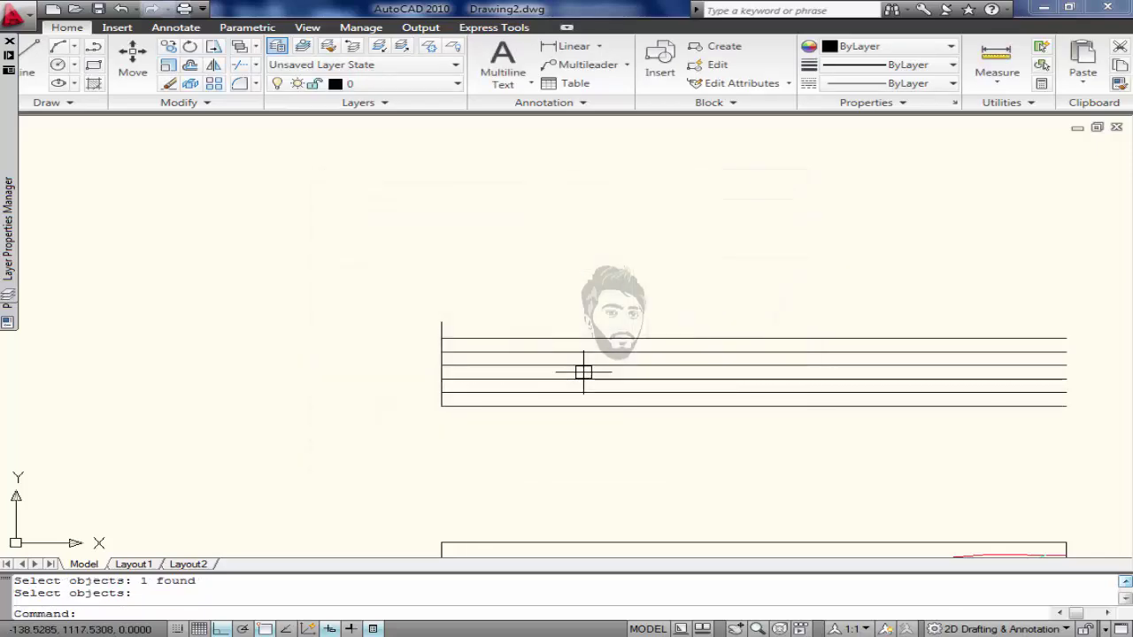
scroll(468, 362, "down", 2)
scroll(404, 362, "up", 4)
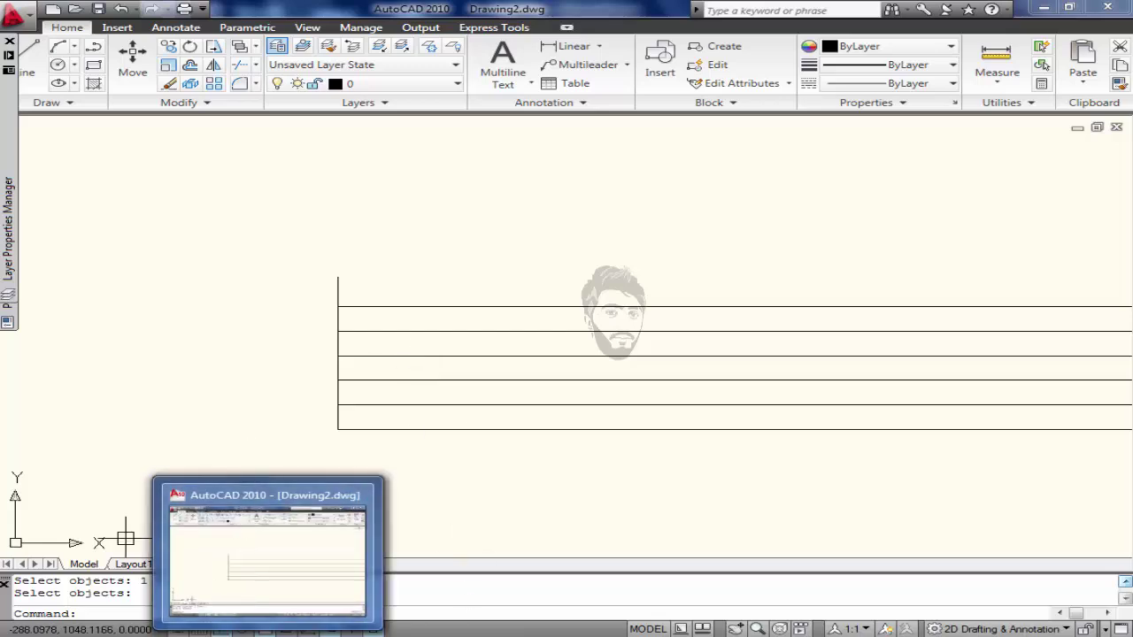
left_click(312, 636)
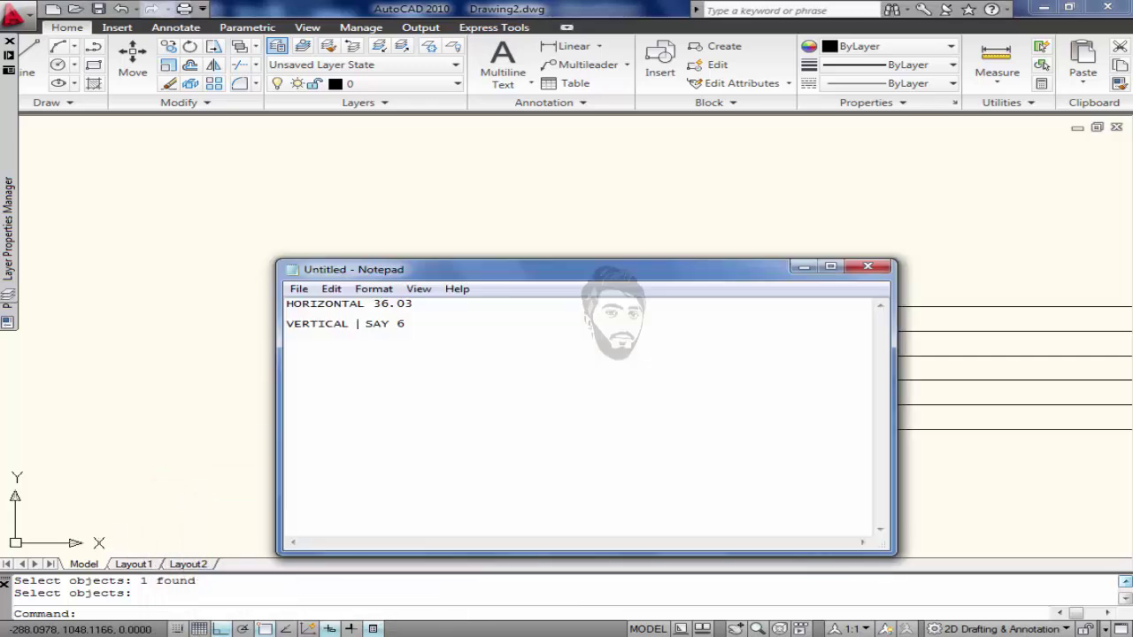
Reopen the Array settings and enter 1 row, 37 columns and a column offset of 10.
key("alt+Tab")
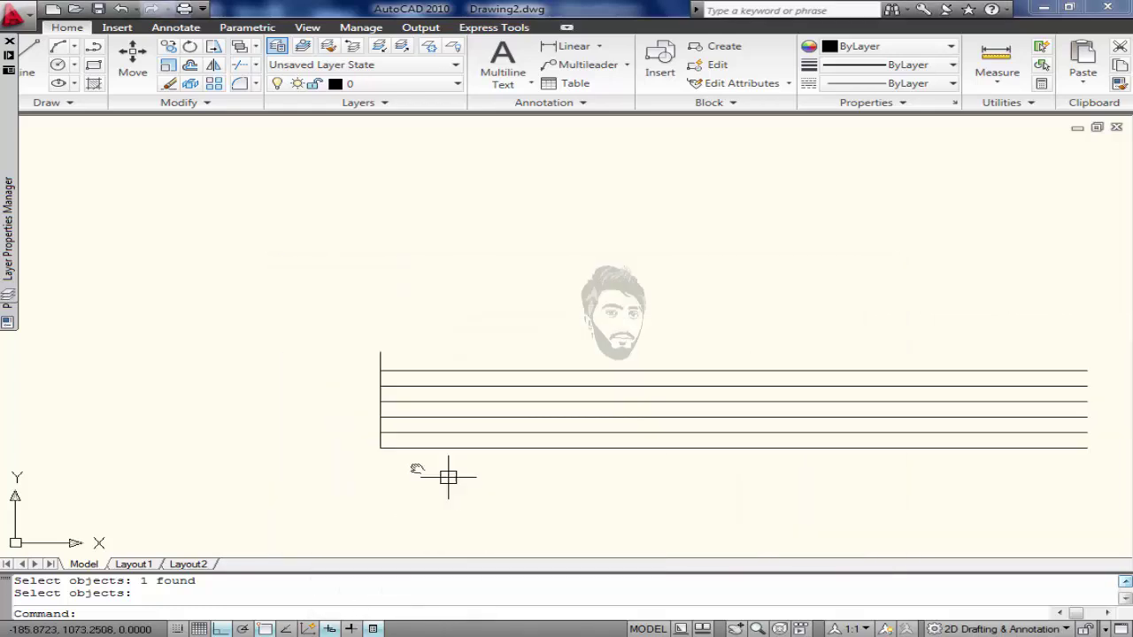
key("Return")
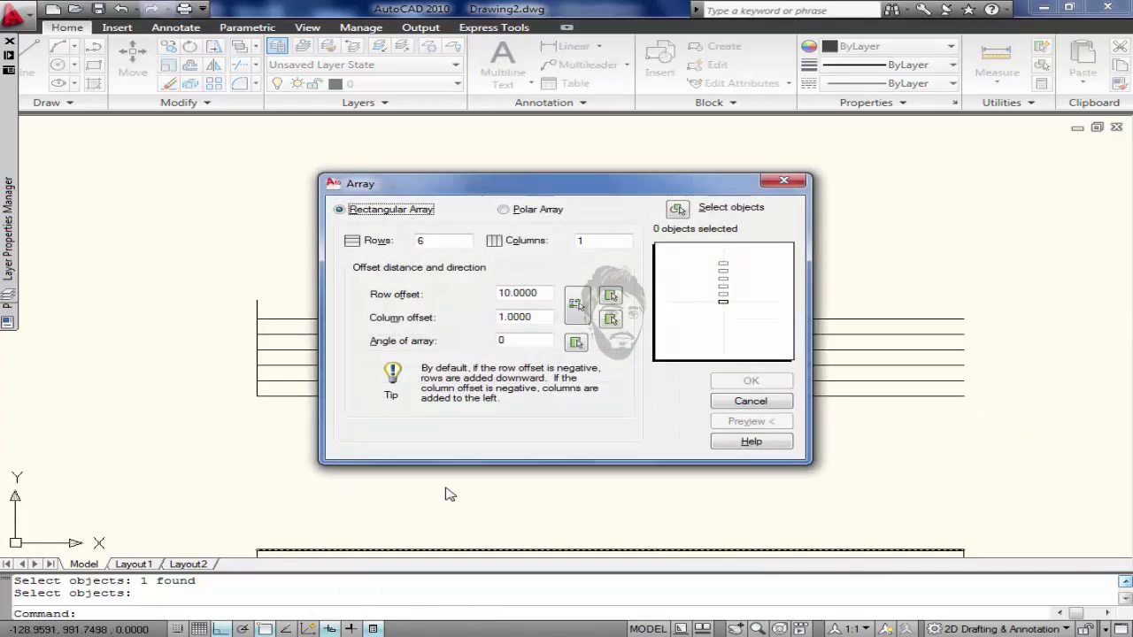
double_click(444, 240)
type("1")
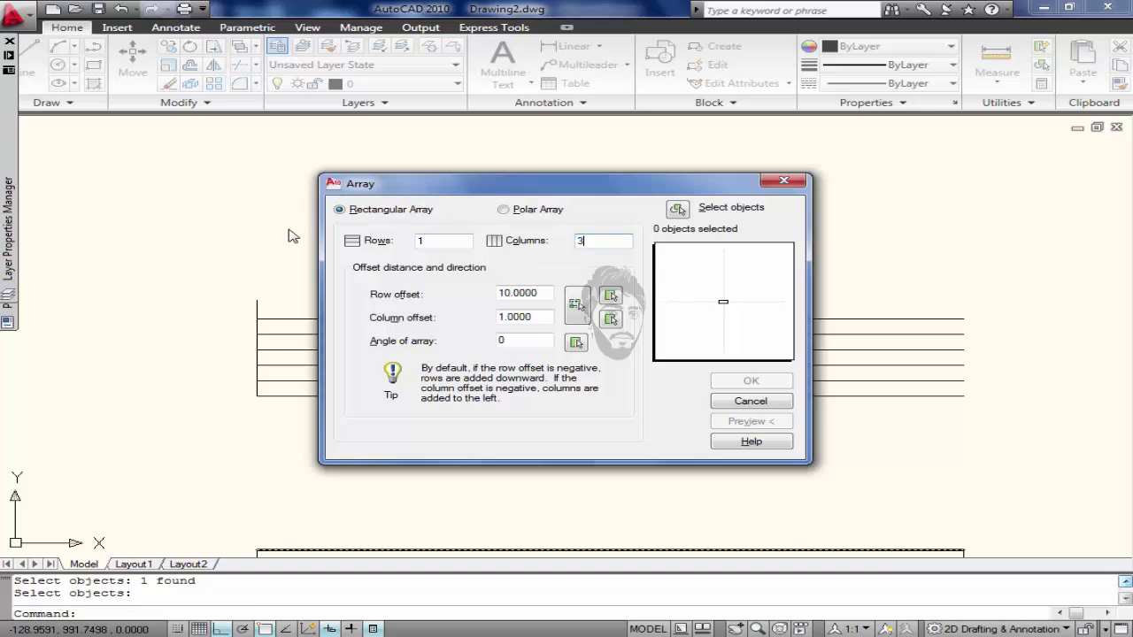
key("Tab")
type("1")
key("Tab")
key("Tab")
key("Tab")
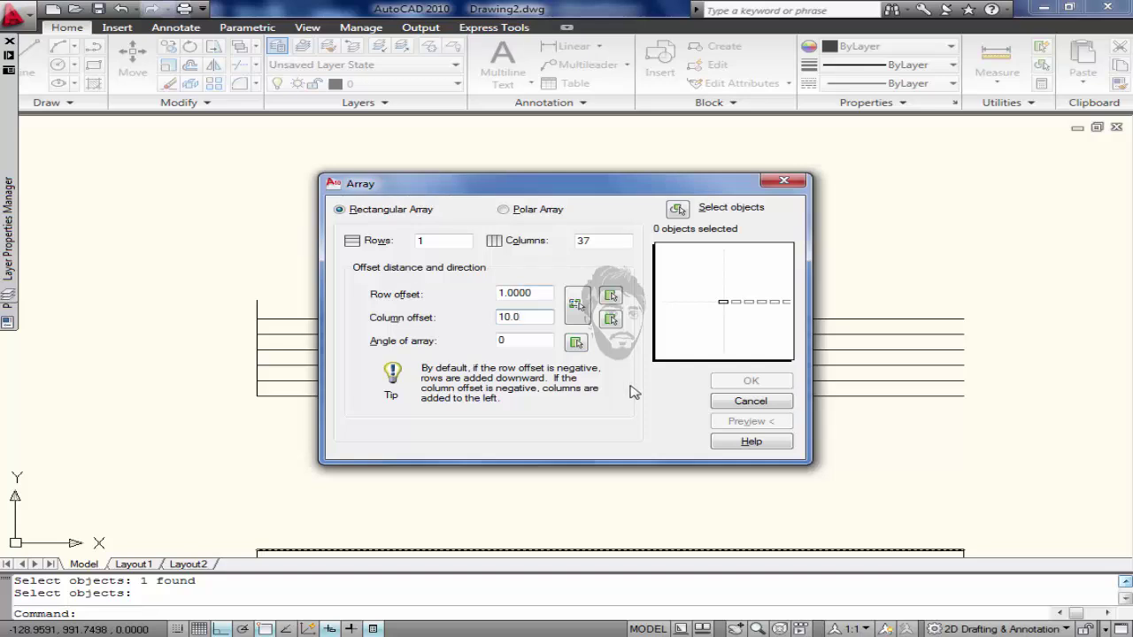
type("10.0")
Select the vertical edge line and apply the array to create the 37 columns.
left_click(678, 210)
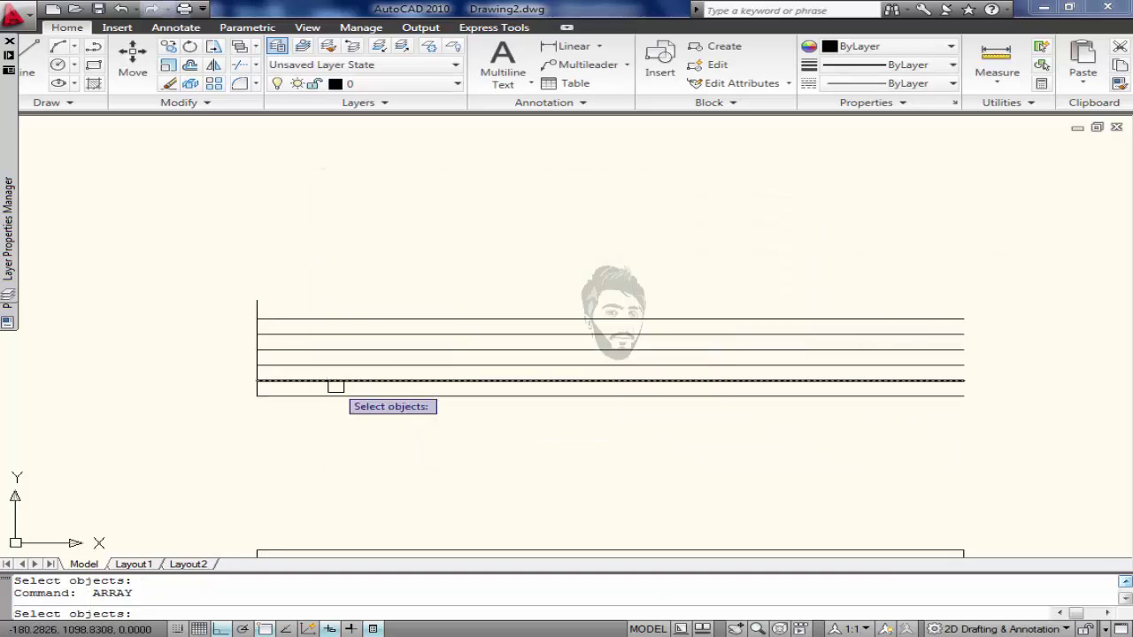
scroll(251, 379, "up", 3)
left_click(258, 378)
key("Return")
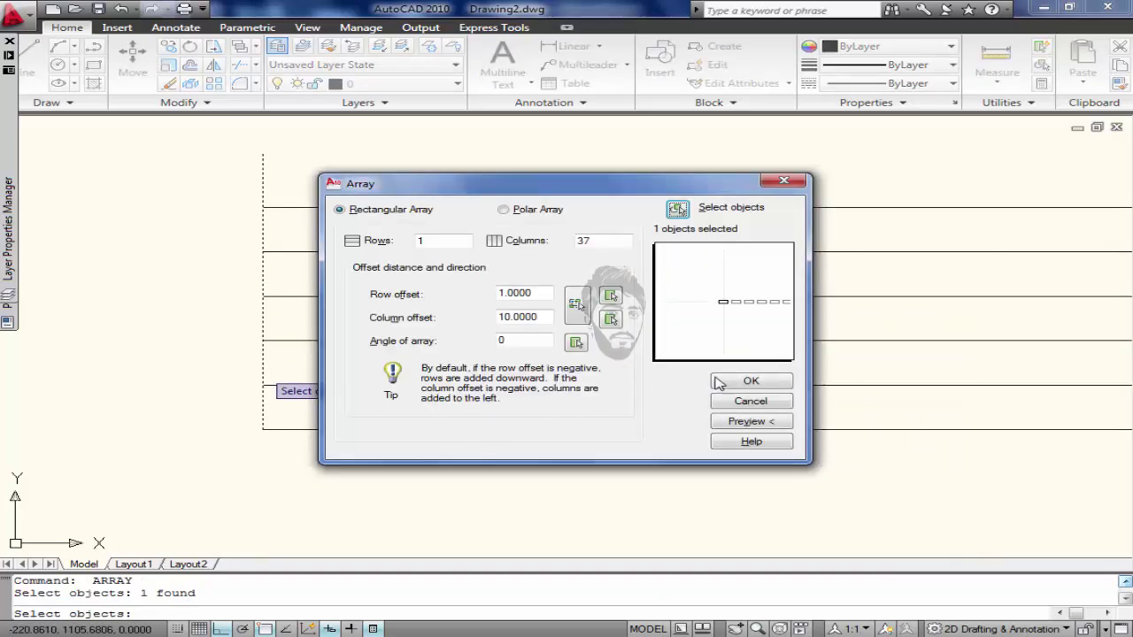
left_click(751, 379)
scroll(400, 399, "down", 4)
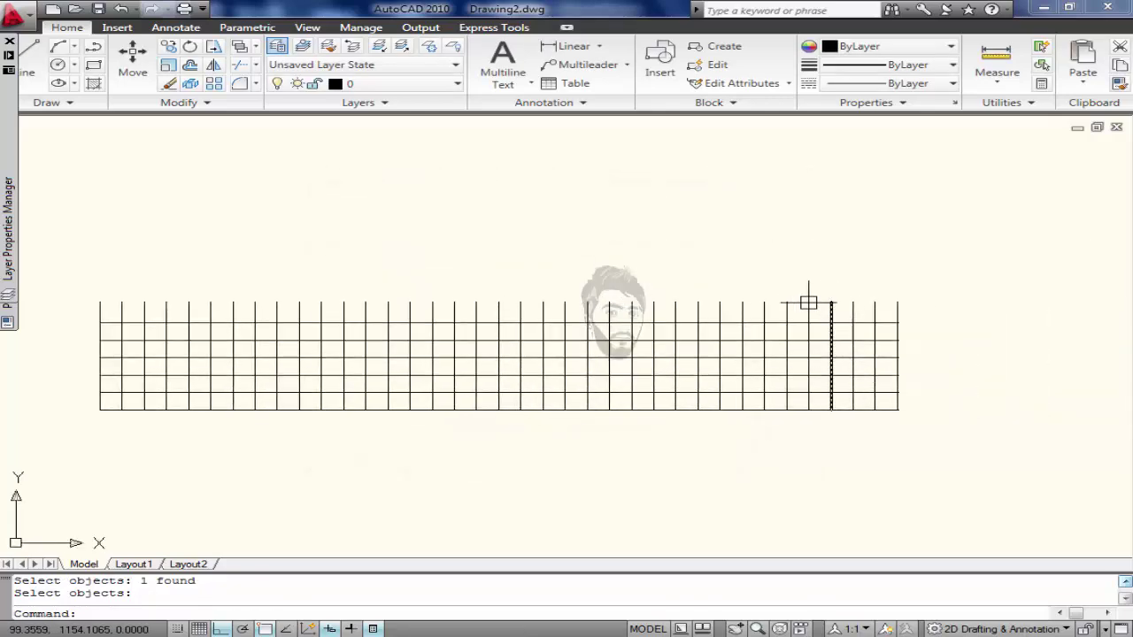
Copy a single grid line upward from its left end, then cancel the copy.
scroll(399, 349, "up", 1)
type("c")
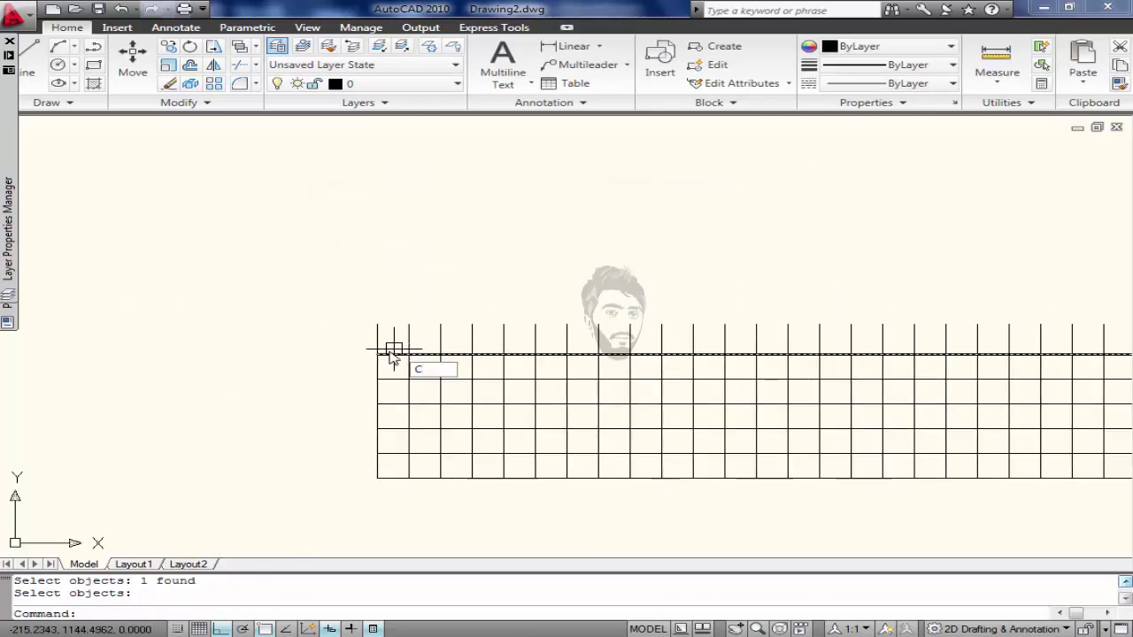
type("o")
key("Return")
scroll(442, 352, "up", 2)
left_click(392, 354)
key("Return")
left_click(346, 356)
left_click(346, 312)
scroll(346, 312, "down", 6)
key("Escape")
Clear a stray command, then select and deselect the vertical line below the profile.
type("c")
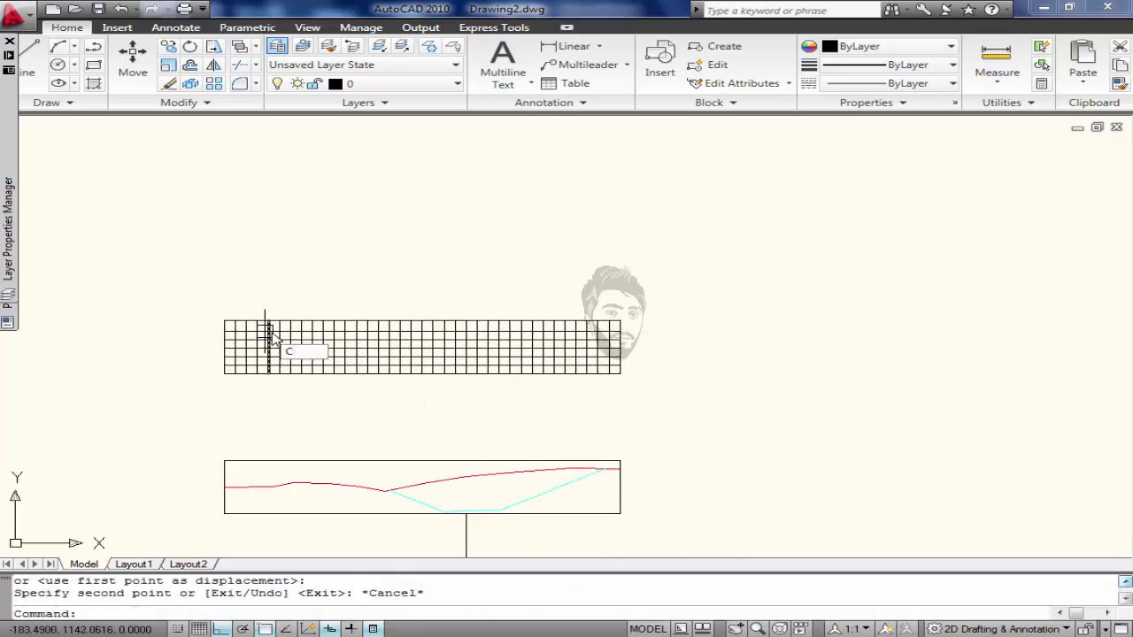
key("Escape")
key("Escape")
scroll(519, 400, "down", 1)
scroll(481, 463, "up", 1)
left_click(479, 461)
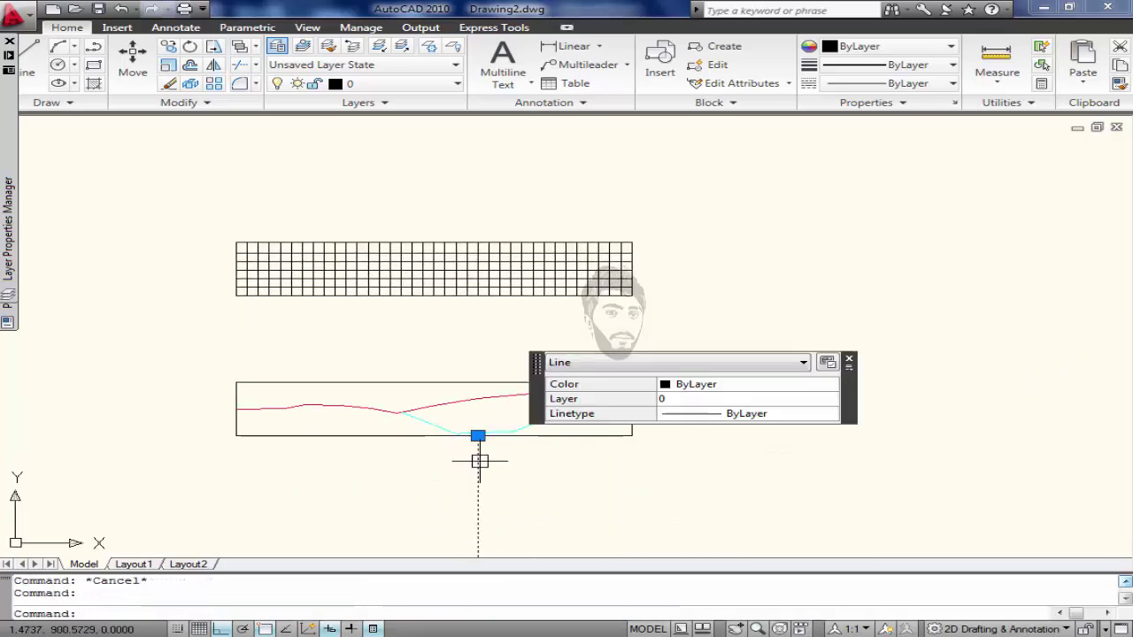
key("Escape")
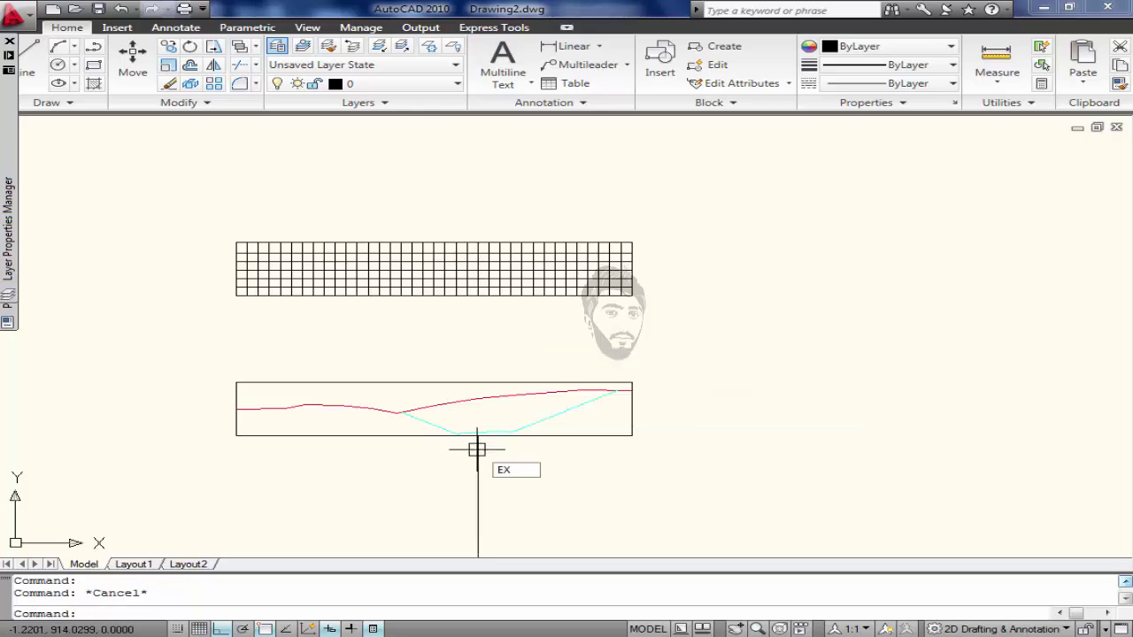
key("Escape")
scroll(477, 450, "up", 2)
scroll(576, 473, "down", 1)
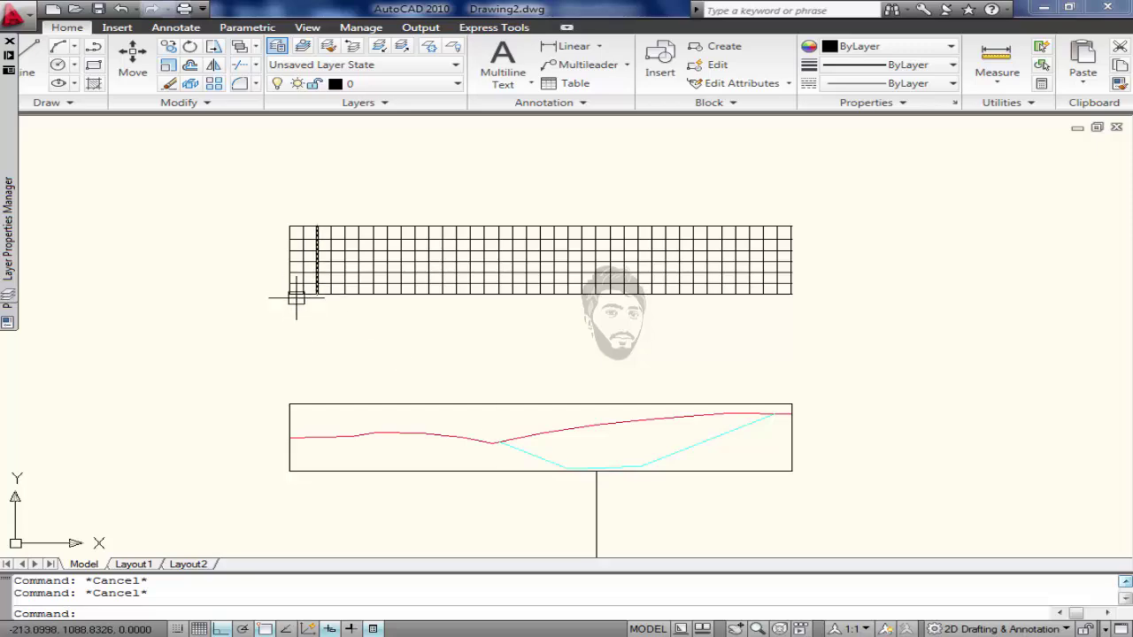
Copy the whole 44-object grid from its corner and place it over the profile box.
type("co")
key("Return")
left_click(849, 182)
left_click(141, 345)
scroll(389, 290, "up", 3)
key("Return")
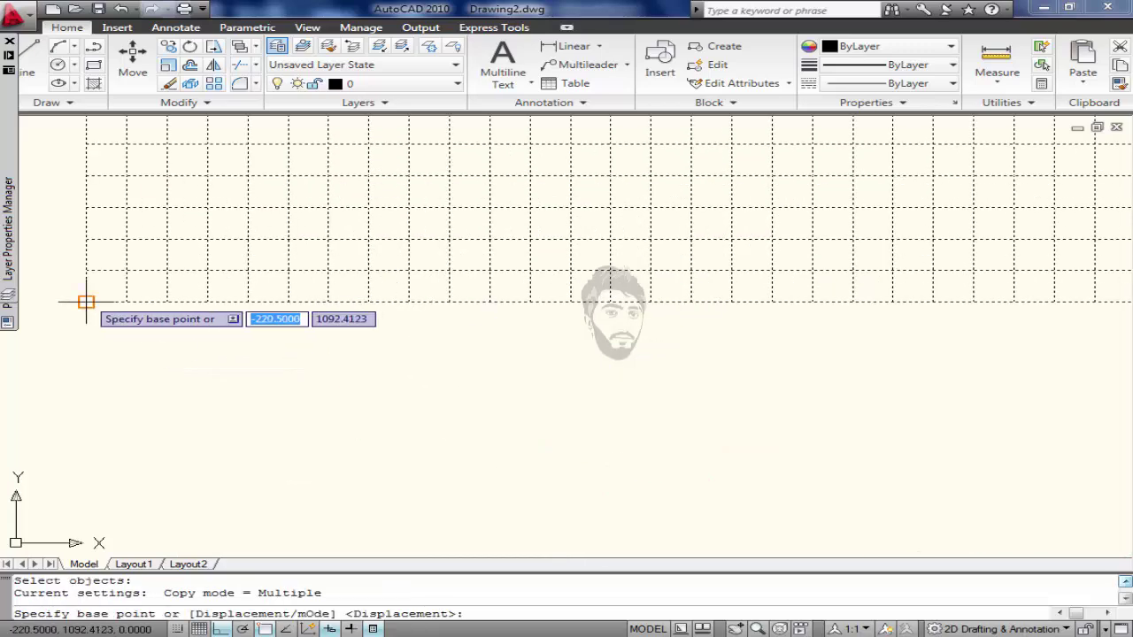
left_click(88, 299)
scroll(151, 342, "down", 4)
scroll(211, 312, "up", 3)
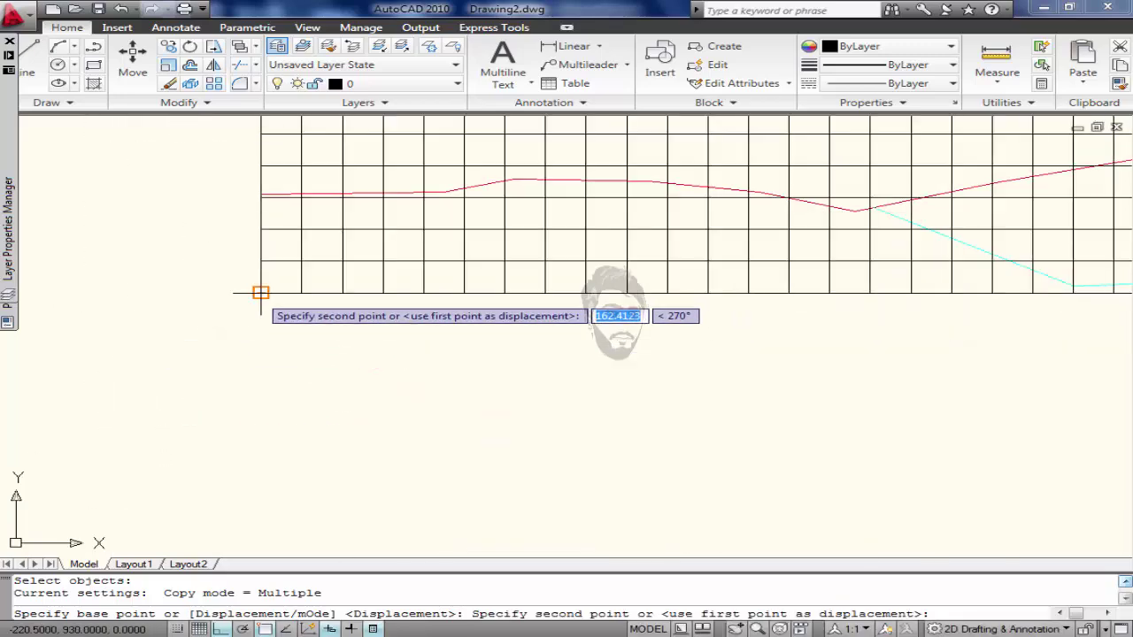
left_click(260, 292)
key("Escape")
scroll(283, 316, "down", 1)
middle_click_drag(283, 315, 213, 354)
scroll(488, 331, "up", 5)
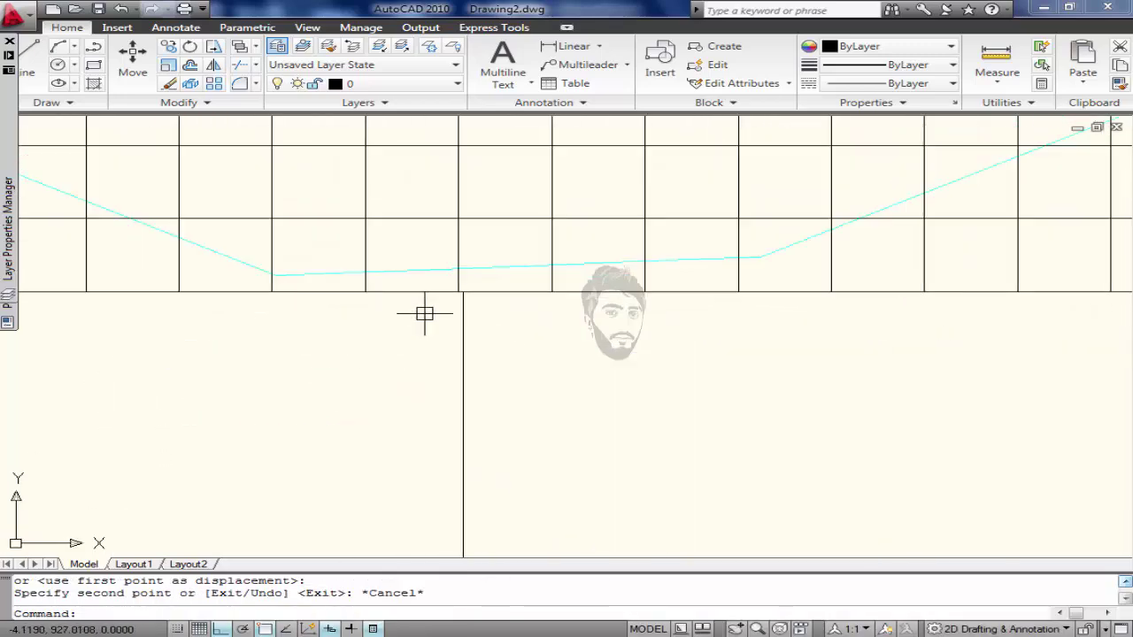
scroll(425, 314, "up", 2)
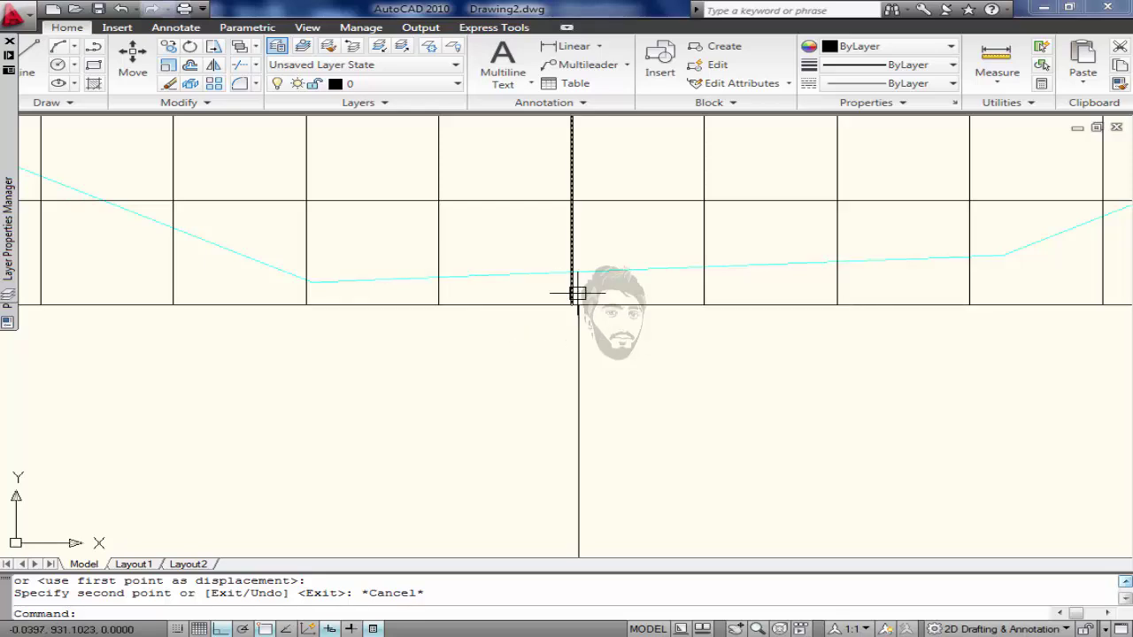
Check the Field Data spreadsheet, then return to the drawing with the whole grid in view.
left_click(470, 620)
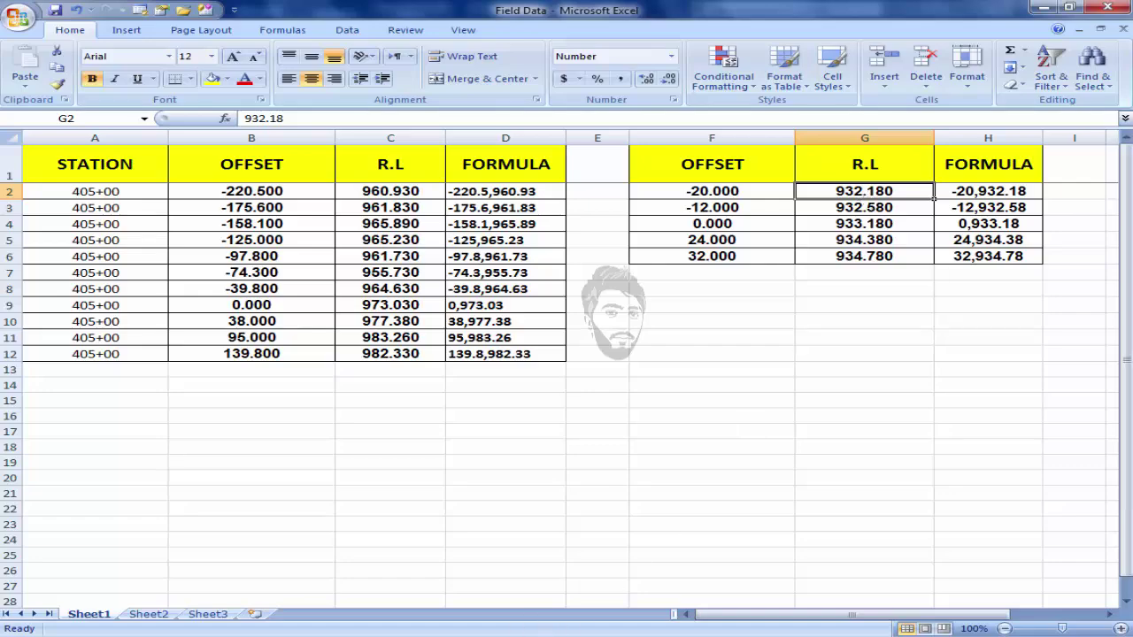
key("alt+Tab")
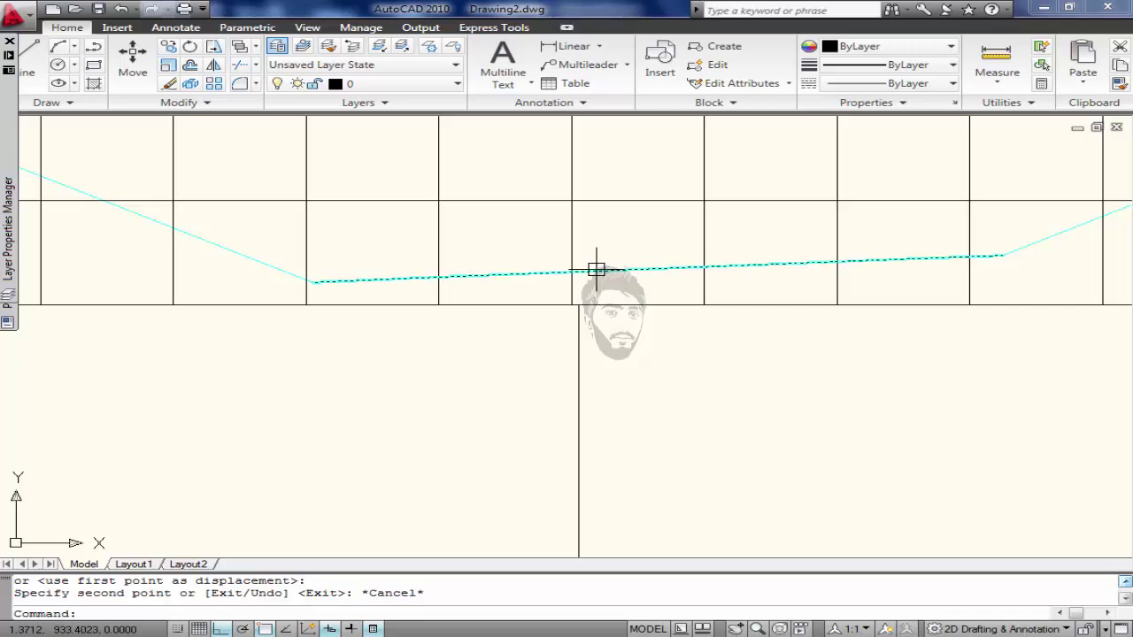
scroll(596, 270, "down", 5)
middle_click_drag(430, 324, 650, 331)
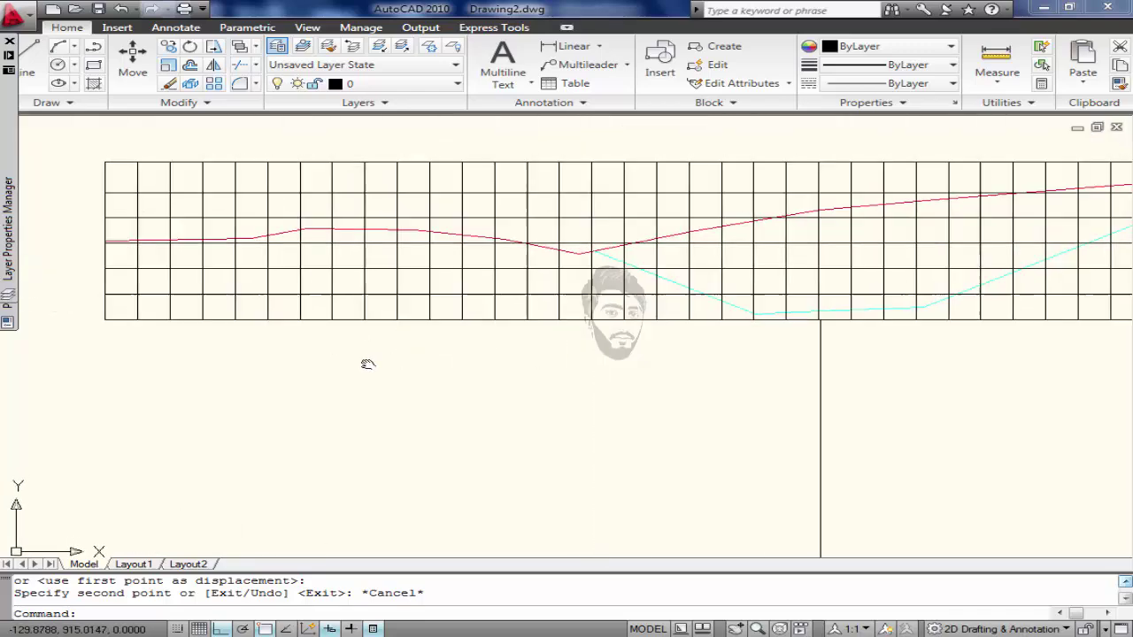
middle_click_drag(328, 365, 461, 346)
scroll(564, 374, "down", 2)
Erase the vertical line below the grid and the stray right-edge vertical line.
left_click(741, 387)
left_click(669, 413)
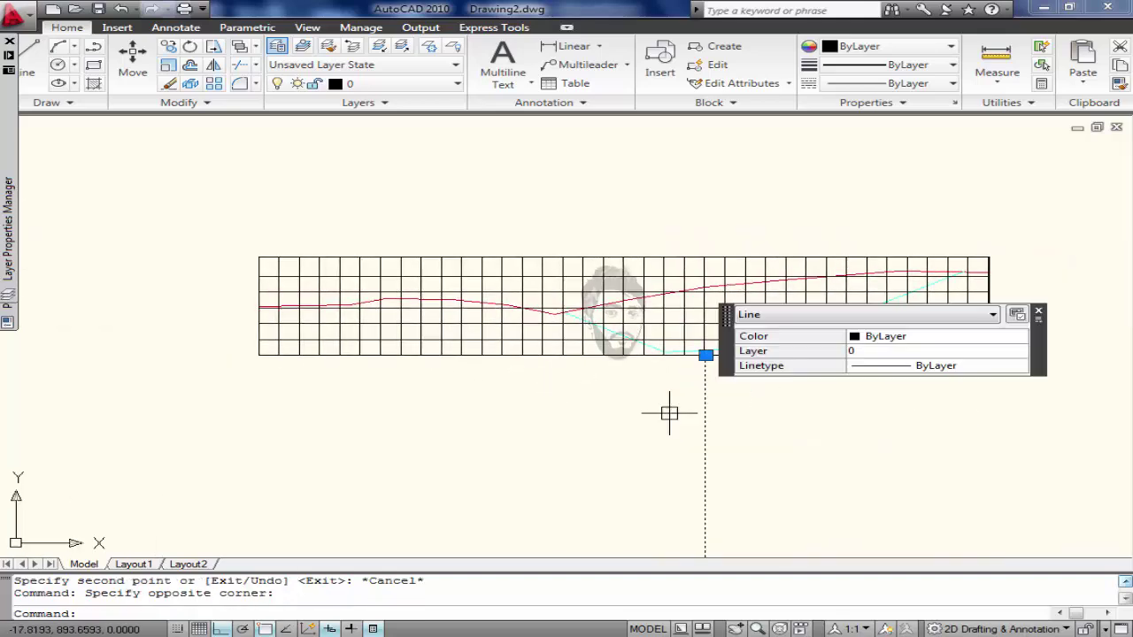
key("Delete")
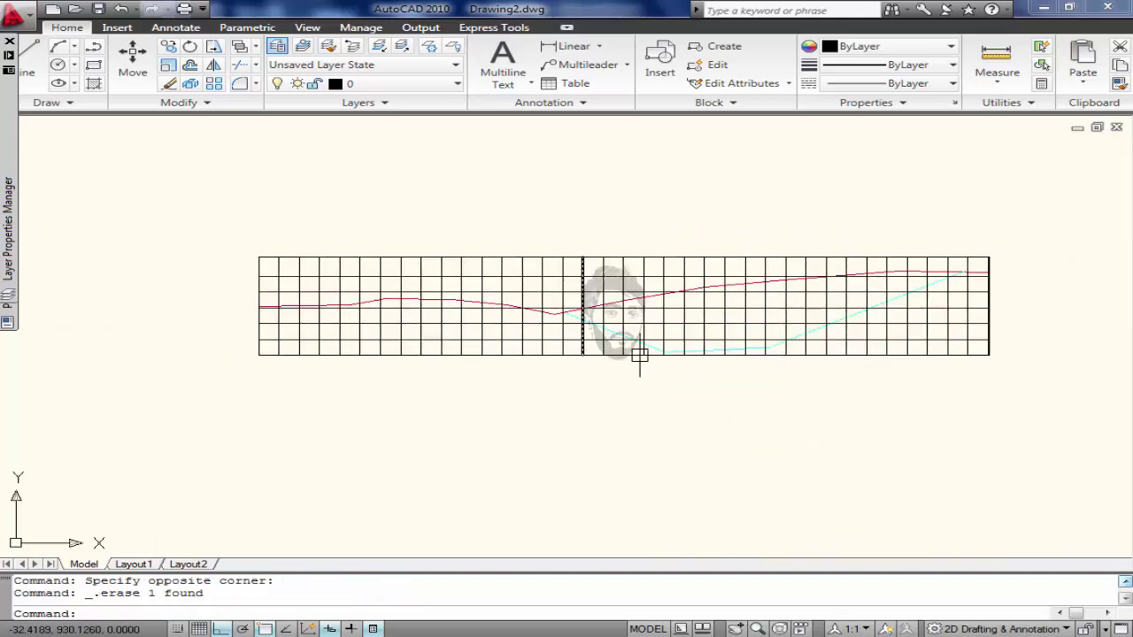
scroll(983, 266, "up", 6)
scroll(817, 253, "up", 5)
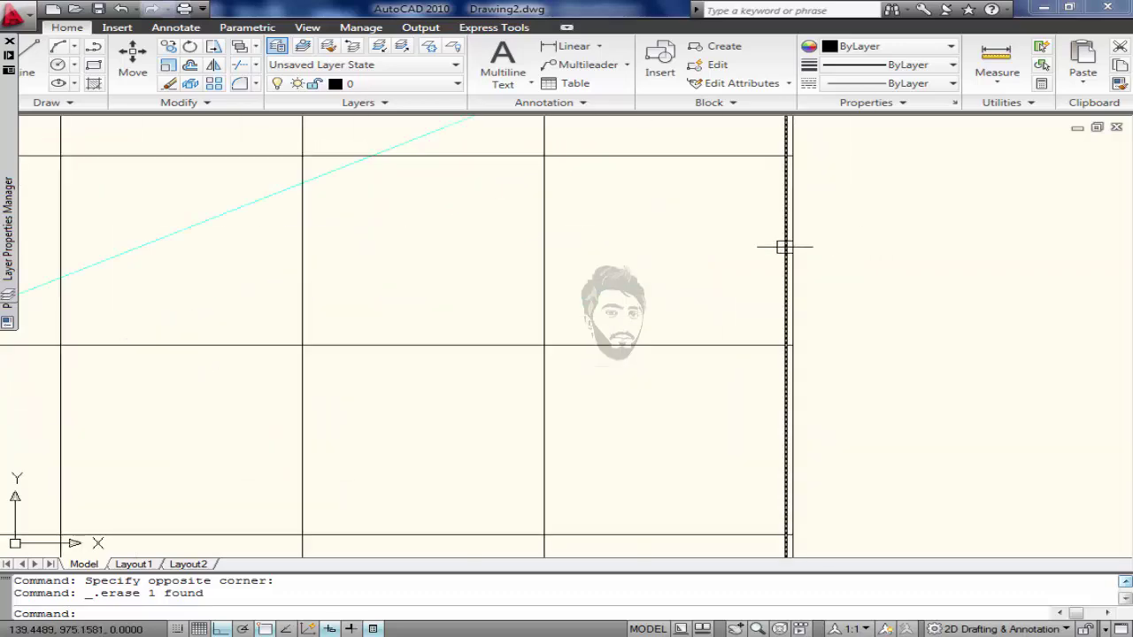
left_click(784, 246)
key("Delete")
scroll(536, 336, "down", 8)
middle_click_drag(535, 337, 719, 316)
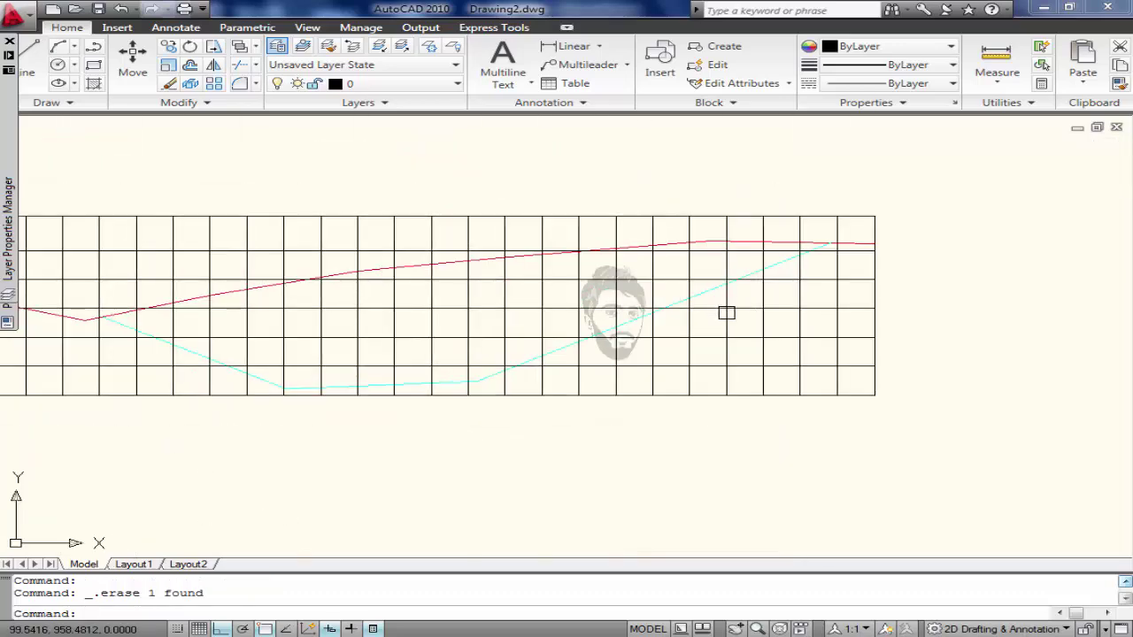
Start OFFSET with a 10-unit distance, restarting it once after a cancel.
key("F6")
scroll(652, 318, "down", 3)
scroll(403, 332, "up", 4)
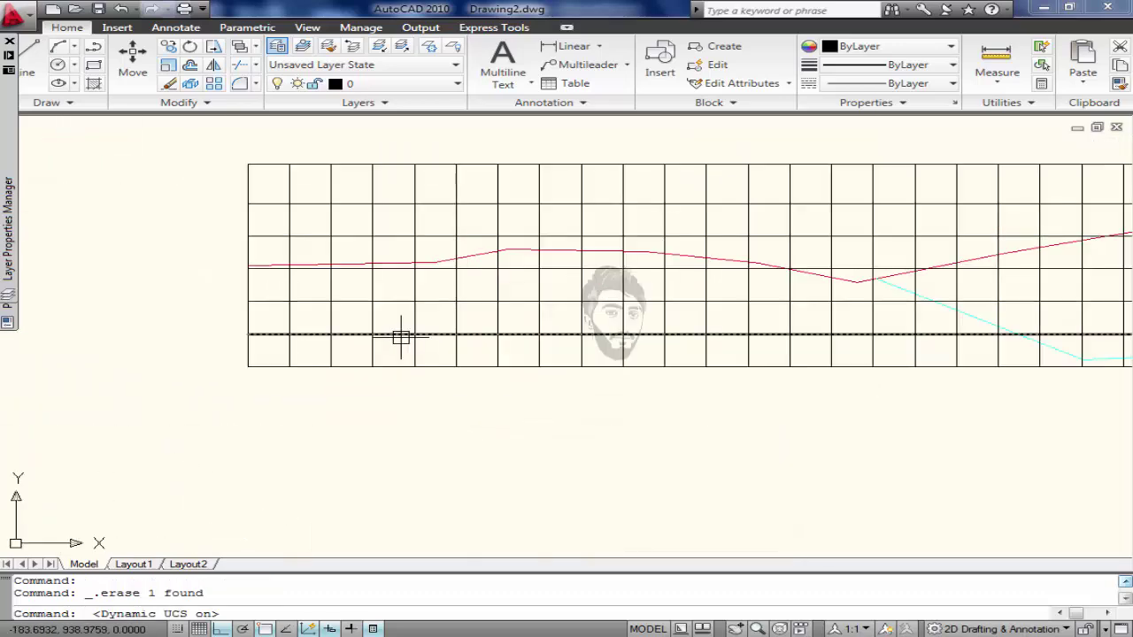
key("Return")
type("10")
key("Return")
key("Escape")
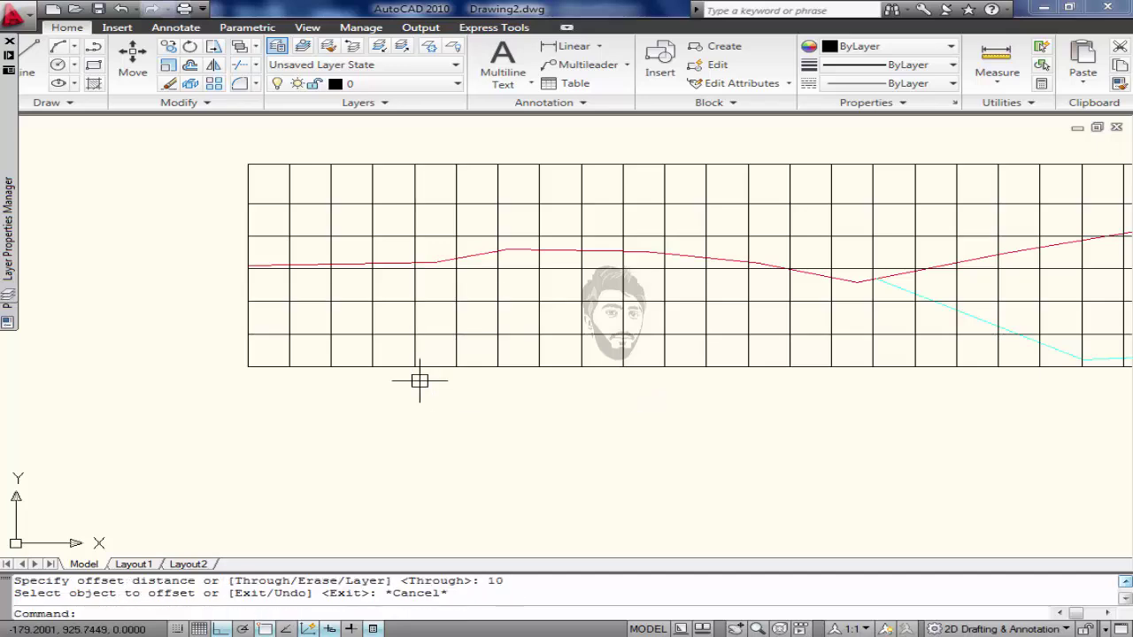
type("O")
key("Return")
type("10")
key("Return")
Offset the grid's bottom line downward in successive 10-unit copies to form rows beneath it.
left_click(392, 366)
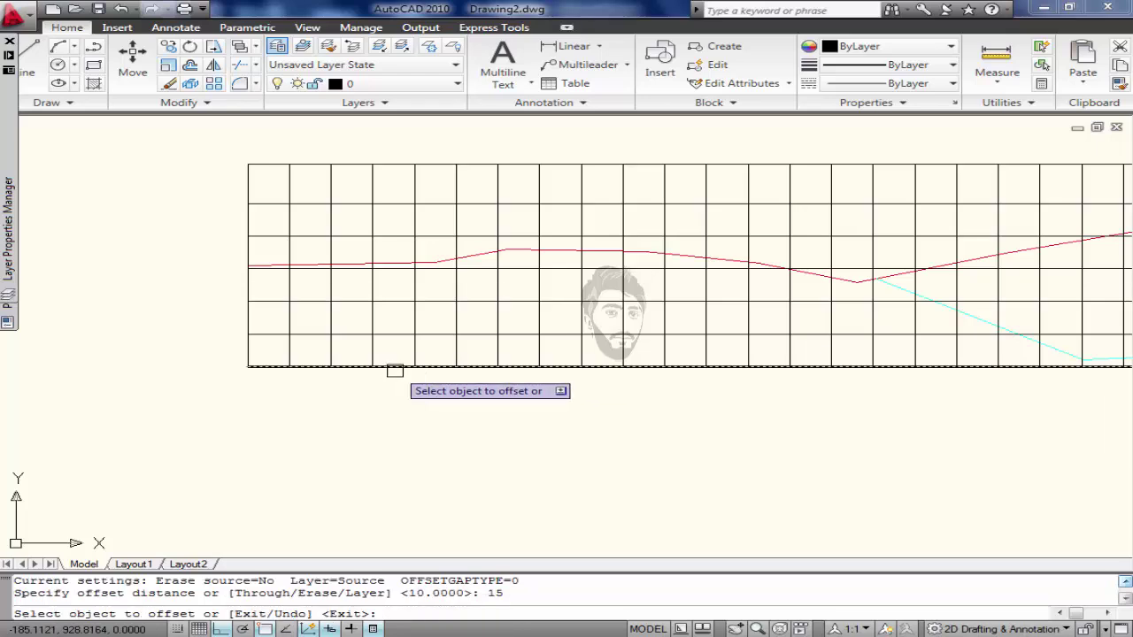
left_click(402, 459)
left_click(397, 414)
left_click(401, 447)
left_click(404, 479)
left_click(410, 463)
left_click(413, 496)
left_click(443, 515)
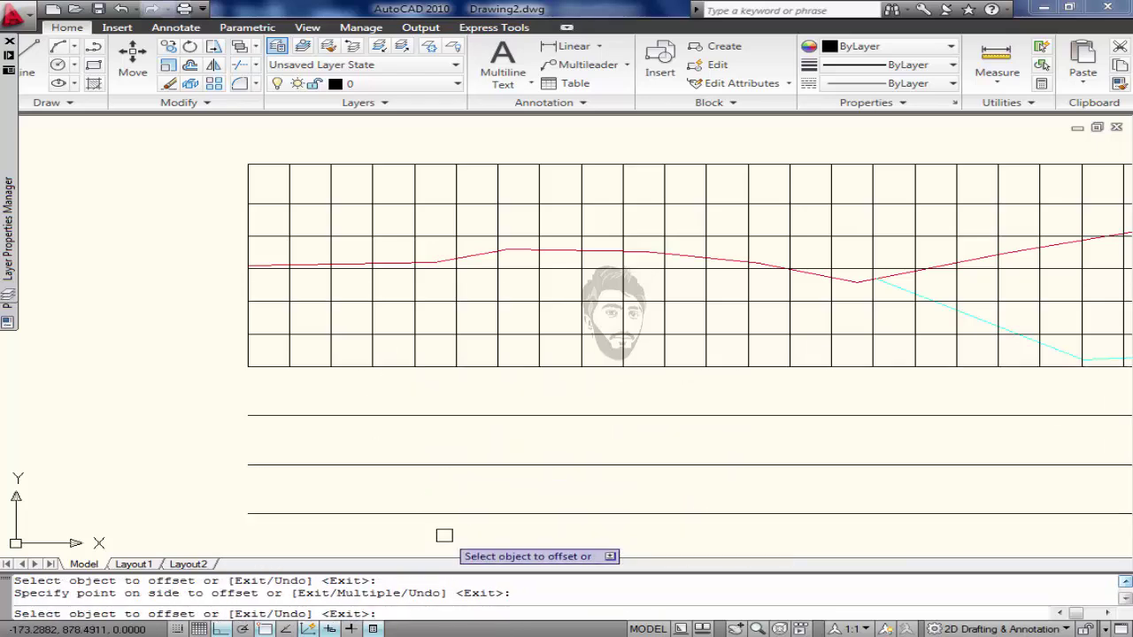
left_click(443, 527)
middle_click_drag(442, 527, 440, 409)
key("Return")
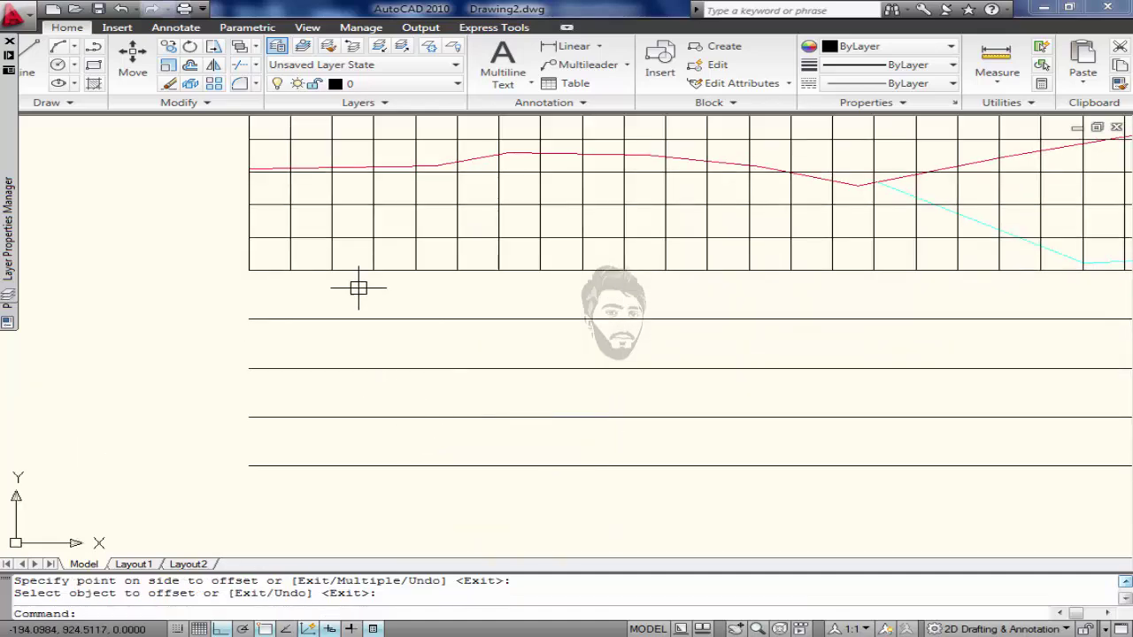
Fillet the bottom line into the grid's left edge, then undo the unwanted rounded corner.
scroll(358, 288, "down", 4)
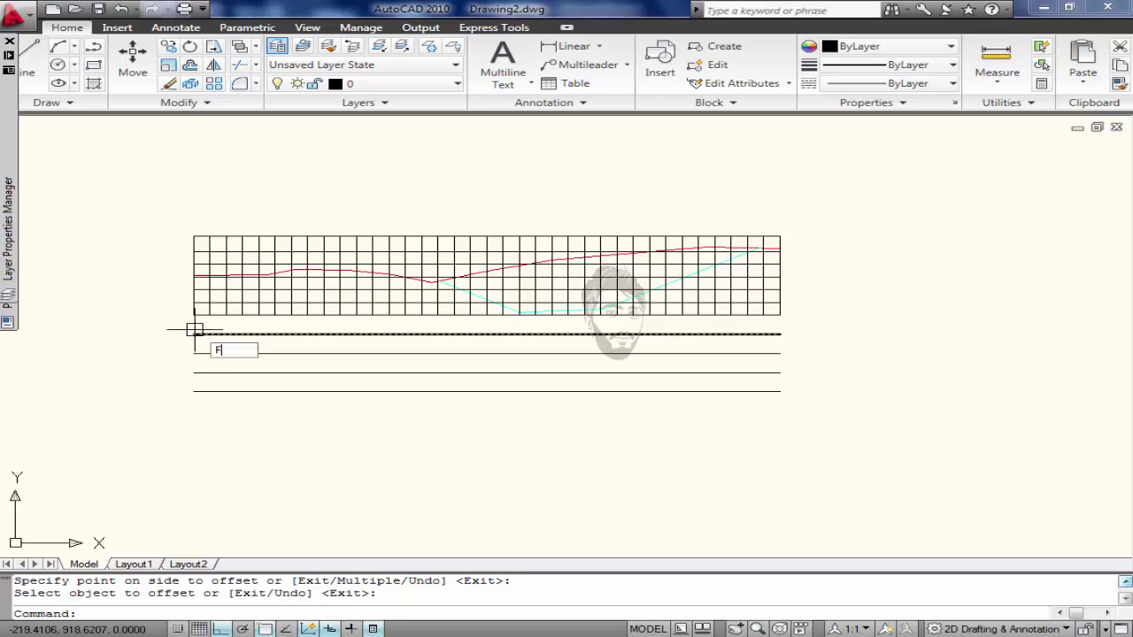
key("Return")
left_click(200, 390)
scroll(190, 323, "up", 3)
left_click(195, 330)
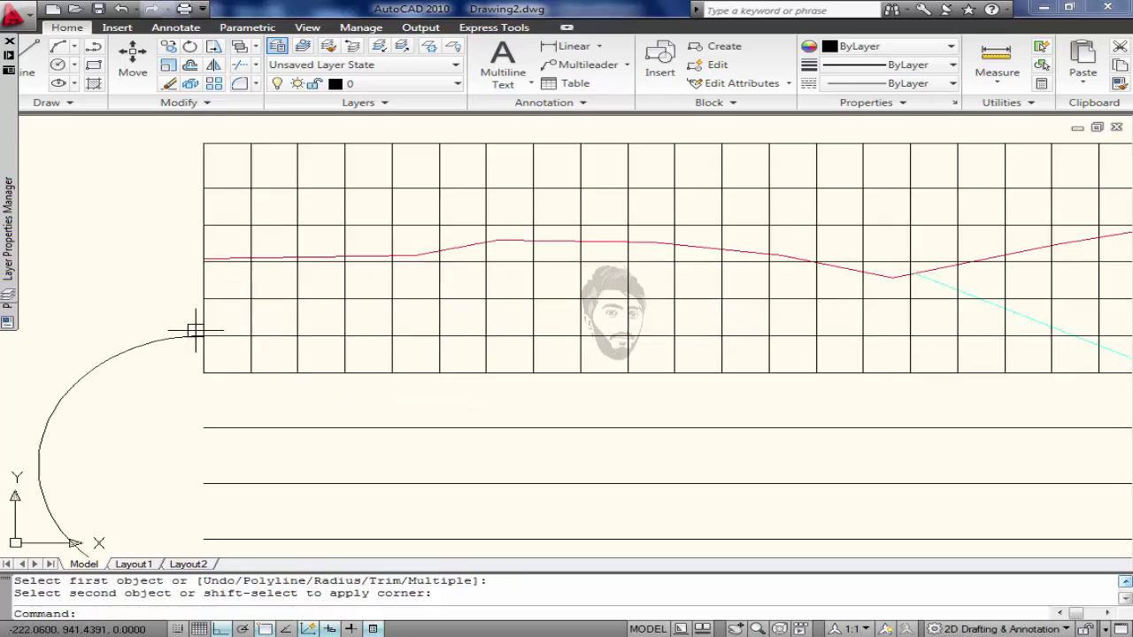
key("Escape")
key("ctrl+z")
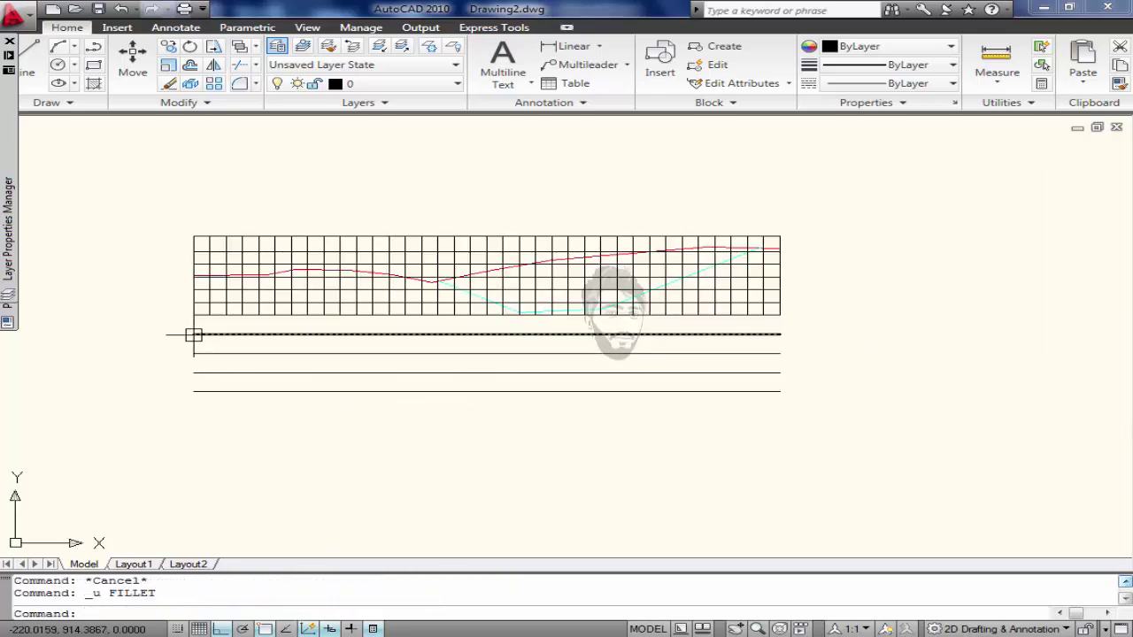
Retry the fillet on the bottom line twice, cancelling both attempts.
key("Return")
left_click(196, 390)
scroll(200, 319, "up", 4)
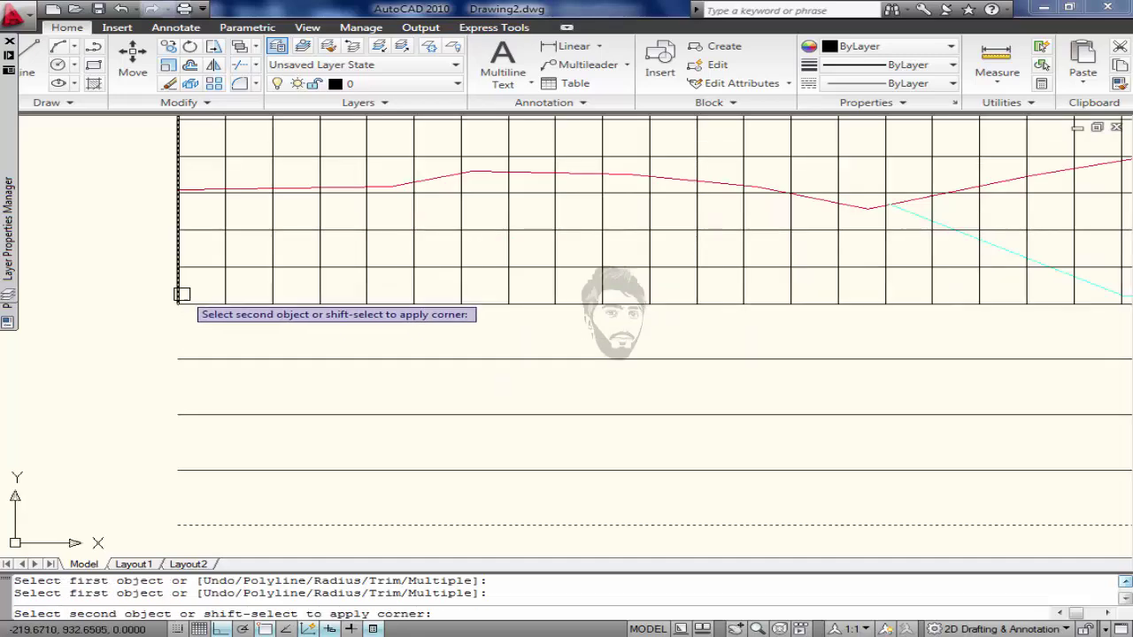
key("Escape")
scroll(460, 341, "down", 3)
scroll(673, 349, "up", 4)
key("Return")
left_click(741, 475)
key("Escape")
scroll(682, 327, "down", 3)
scroll(342, 357, "up", 2)
Offset the table's left line 10 units, then delete the unwanted copy.
key("Return")
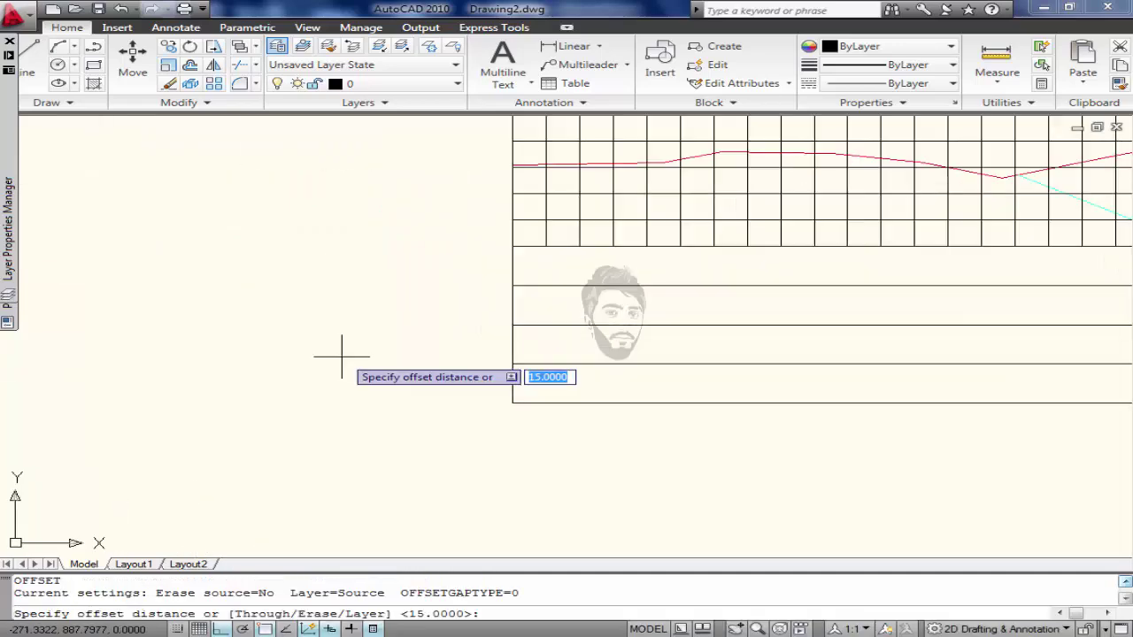
key("Return")
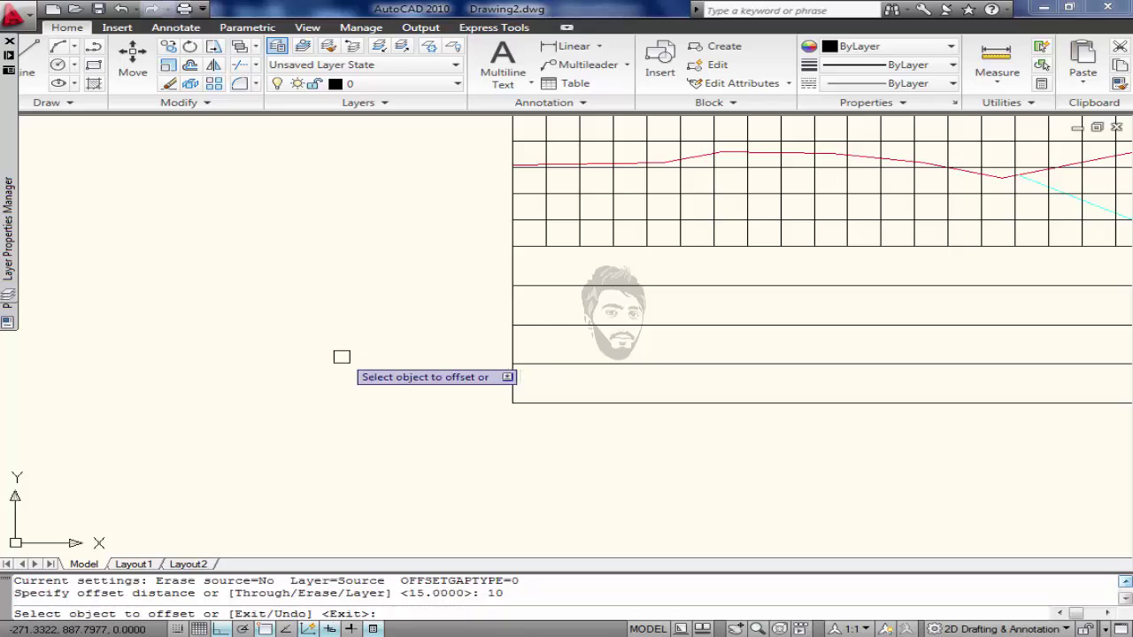
left_click(513, 343)
left_click(446, 353)
key("Return")
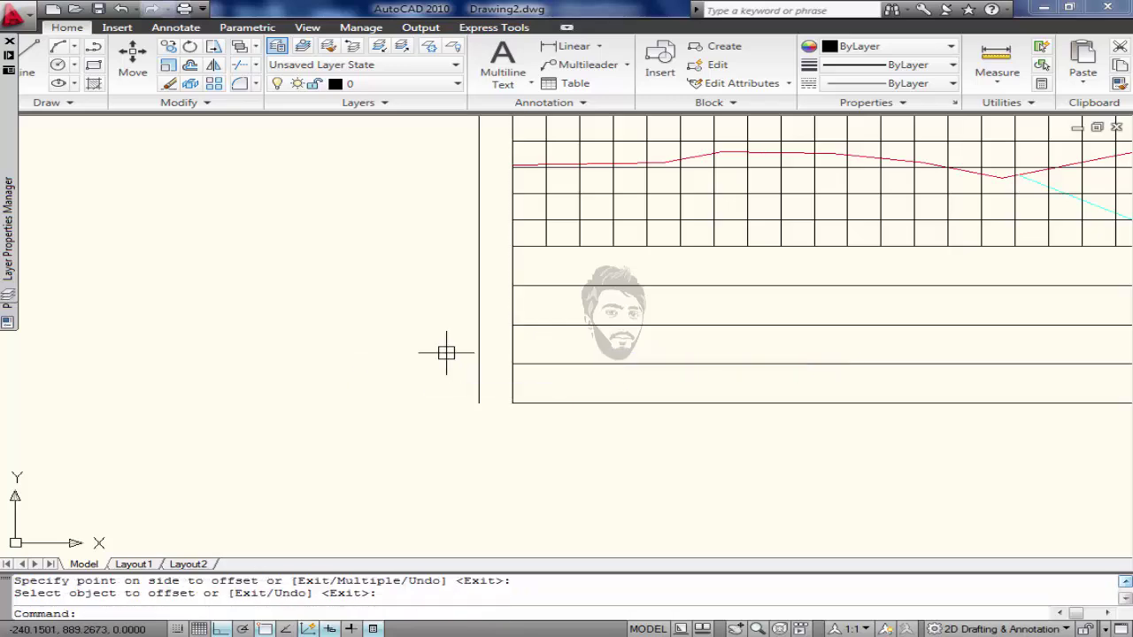
left_click(477, 354)
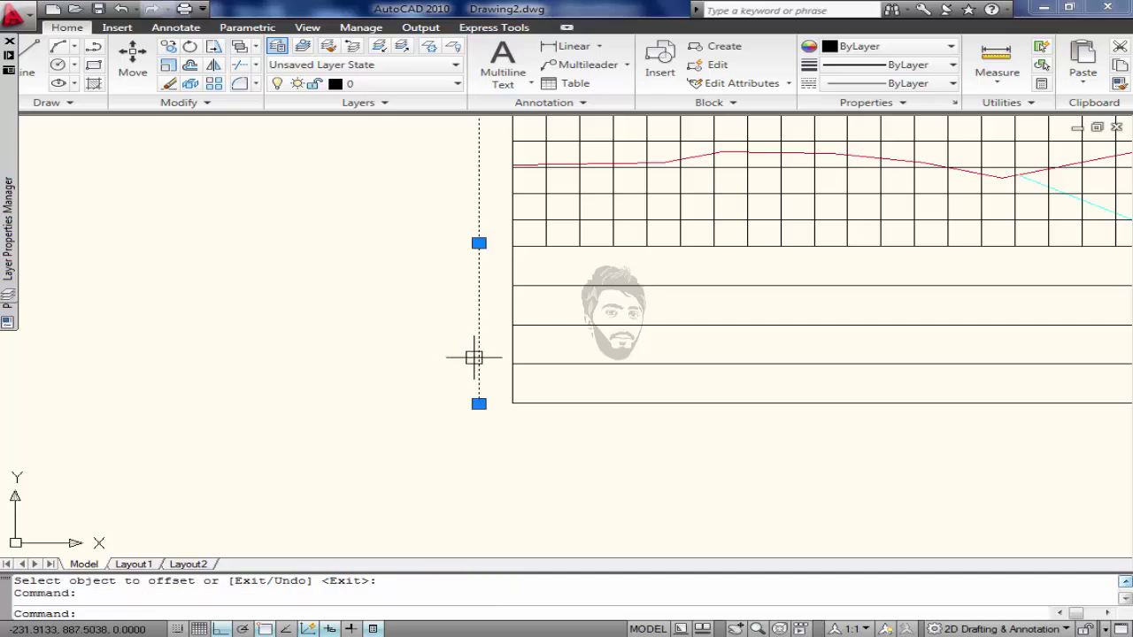
key("Delete")
Offset the left edge 15 units left, then that new line another 30 units left.
type("o")
key("Return")
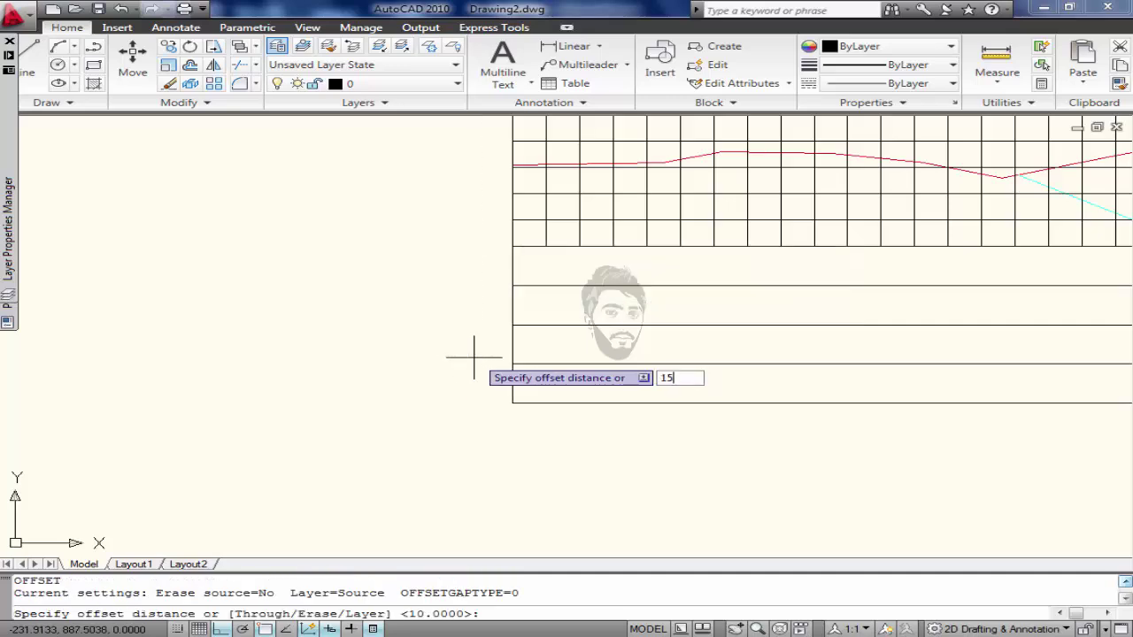
type("15")
key("Return")
left_click(510, 342)
left_click(466, 347)
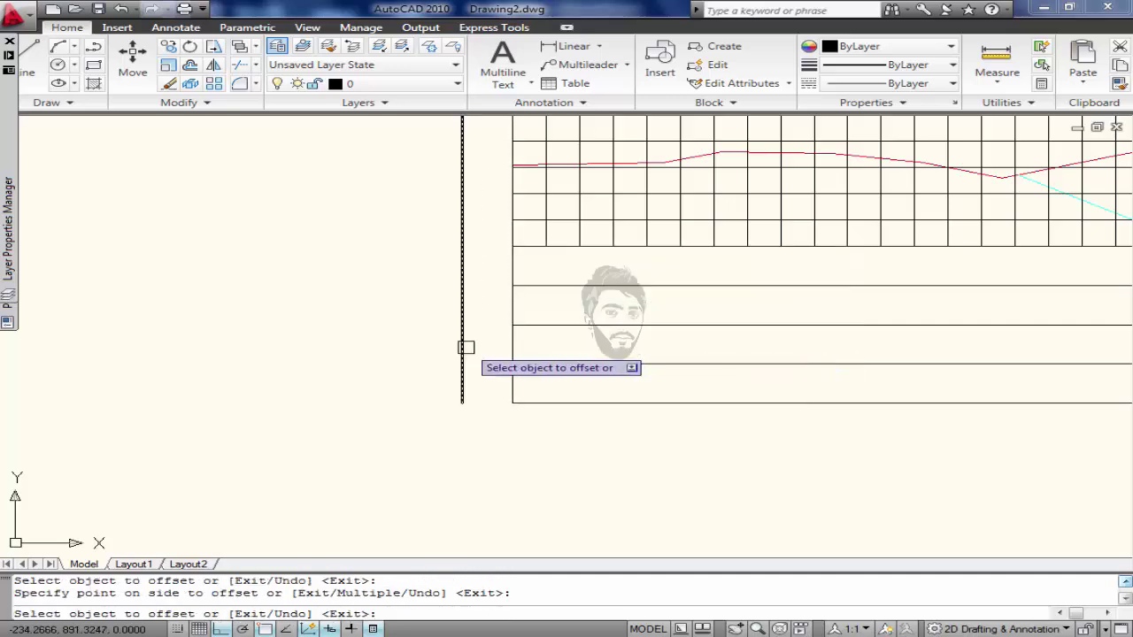
key("Return")
key("Return")
type("30")
key("Return")
left_click(462, 347)
left_click(301, 361)
Fillet the bottom and top lines to the outer left line to close both corners.
key("Return")
type("f")
key("Return")
left_click(642, 400)
left_click(367, 345)
key("Return")
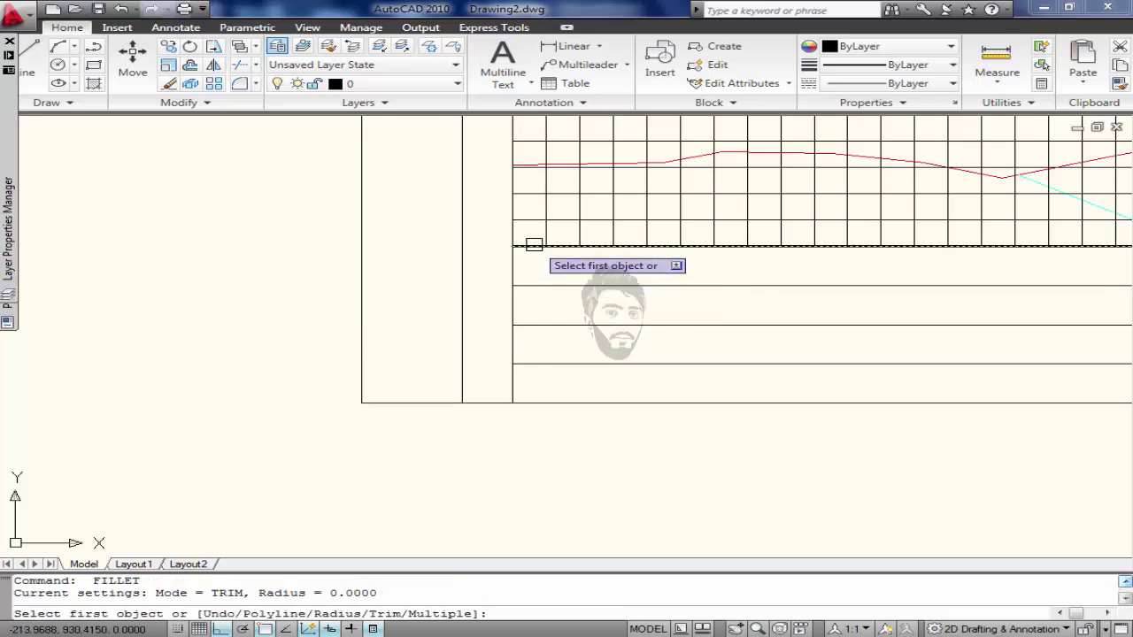
left_click(531, 245)
left_click(354, 257)
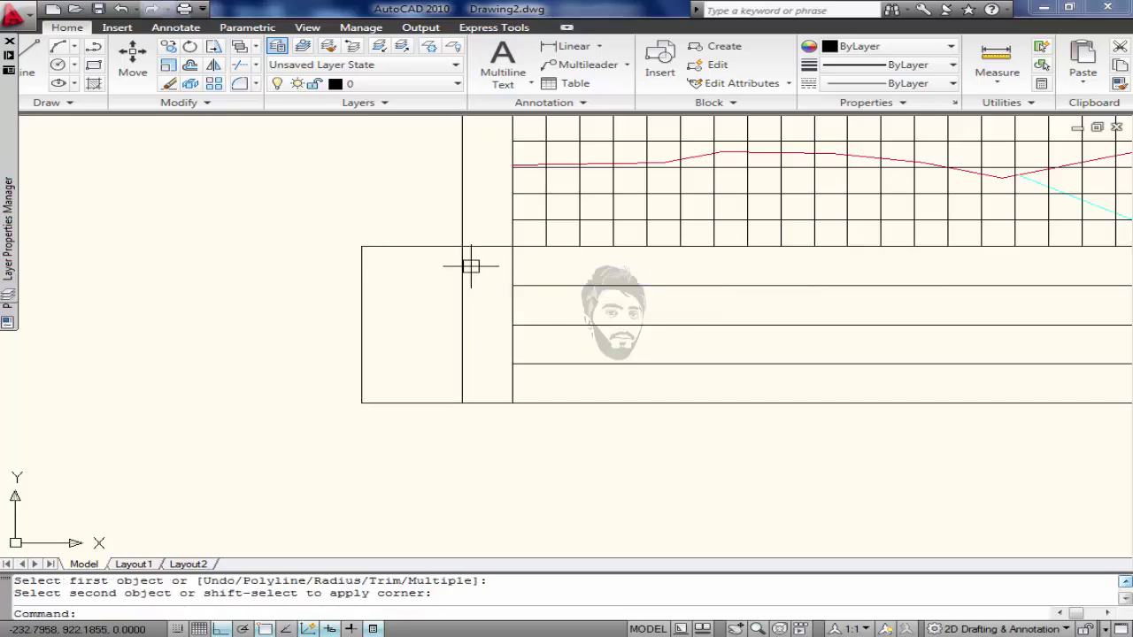
Trim the extra middle vertical line sticking out above the table.
type("tr")
key("Return")
Extend the row lines left across the 15 and 30 label columns.
key("Return")
left_click(461, 239)
type("ex")
key("Return")
key("Return")
left_click(587, 274)
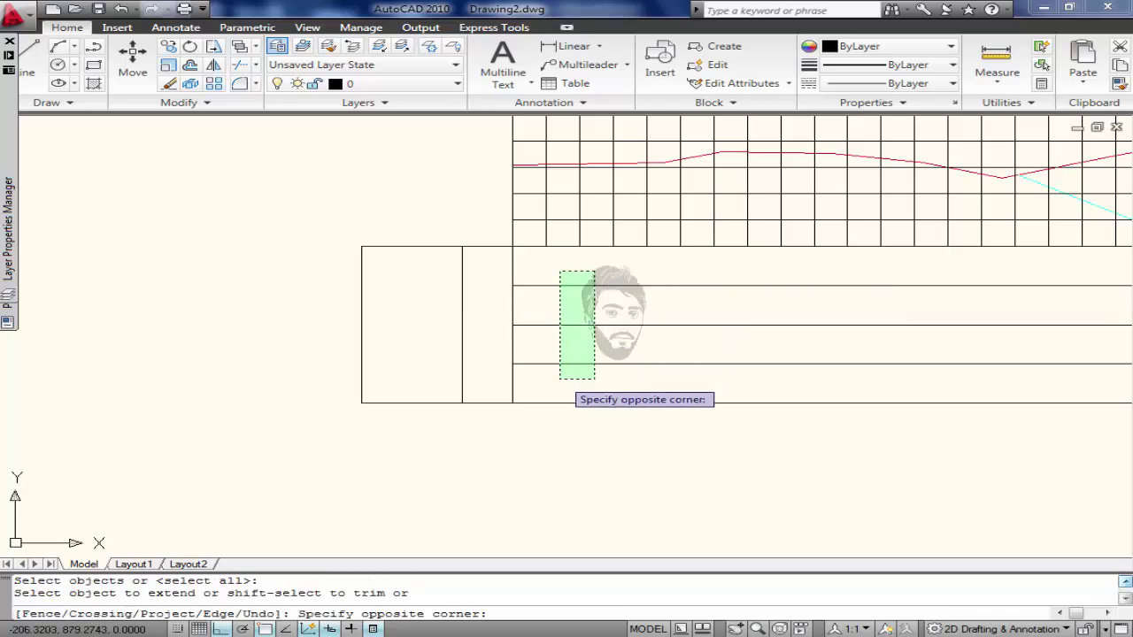
left_click(562, 370)
left_click(492, 298)
left_click(487, 384)
key("Return")
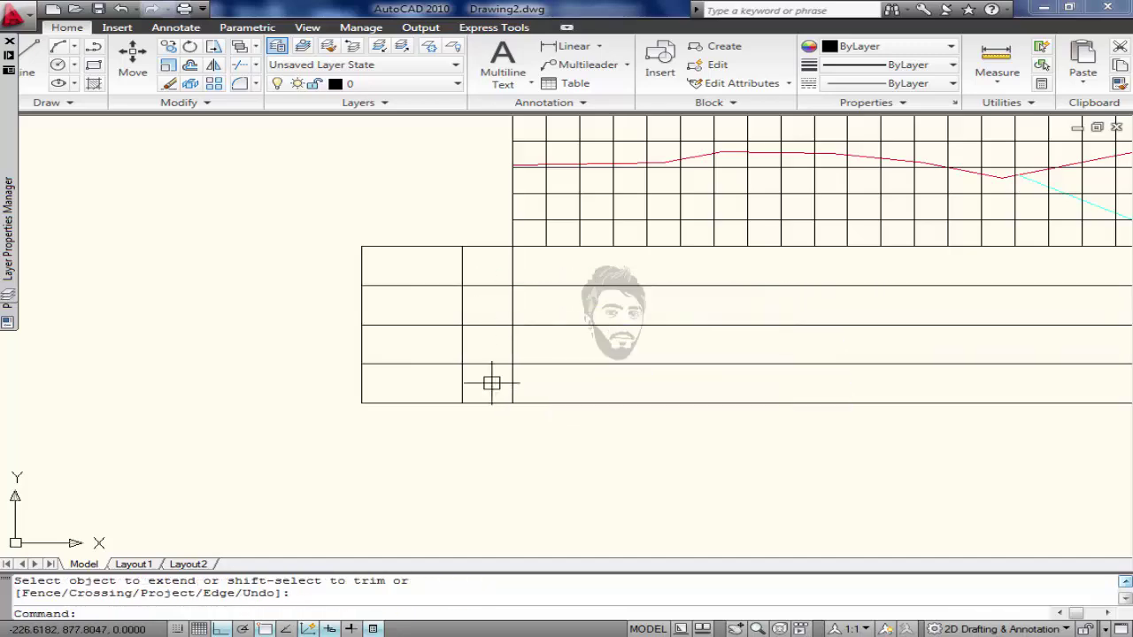
scroll(421, 390, "down", 4)
scroll(421, 389, "up", 8)
scroll(448, 371, "down", 3)
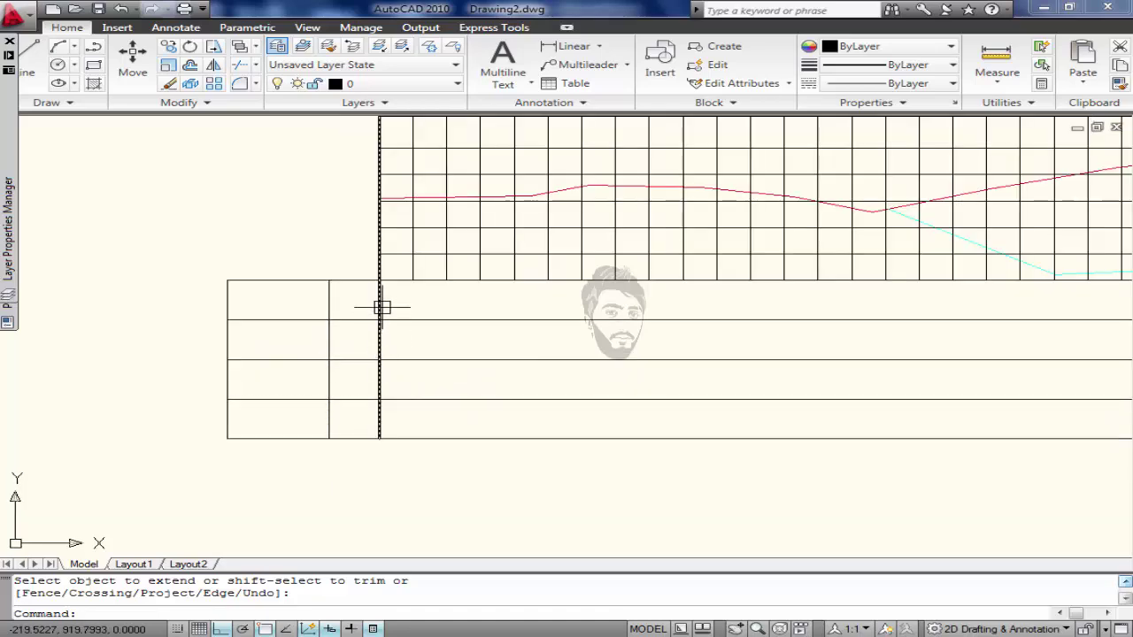
scroll(381, 305, "down", 2)
scroll(398, 349, "up", 1)
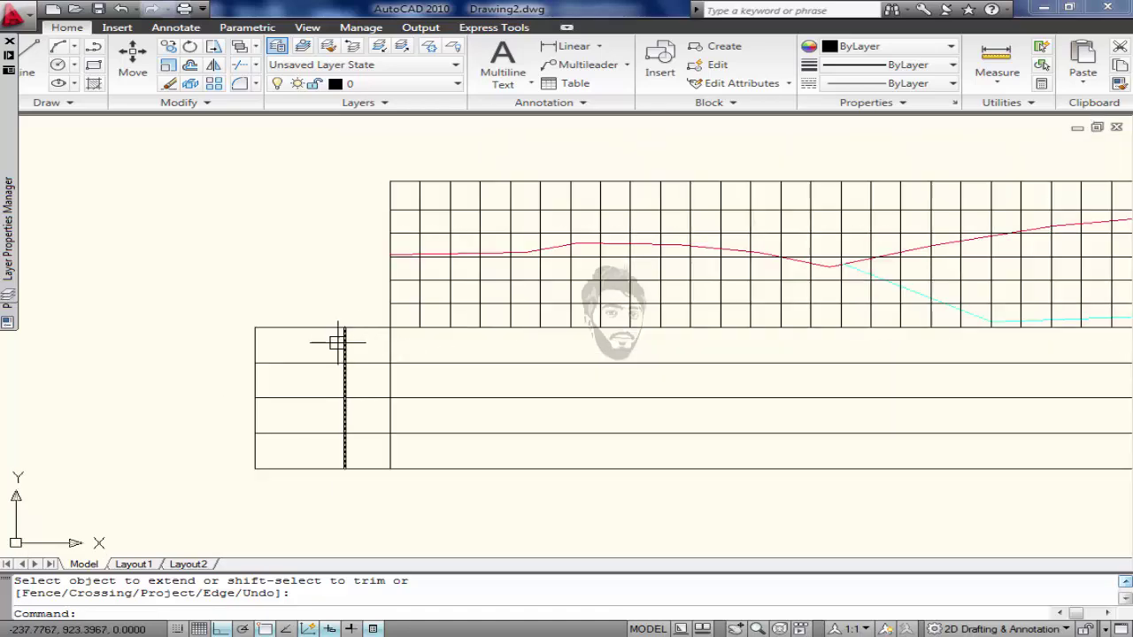
Draw an MText box in the top-left cell and set its font to Arial.
scroll(298, 352, "up", 2)
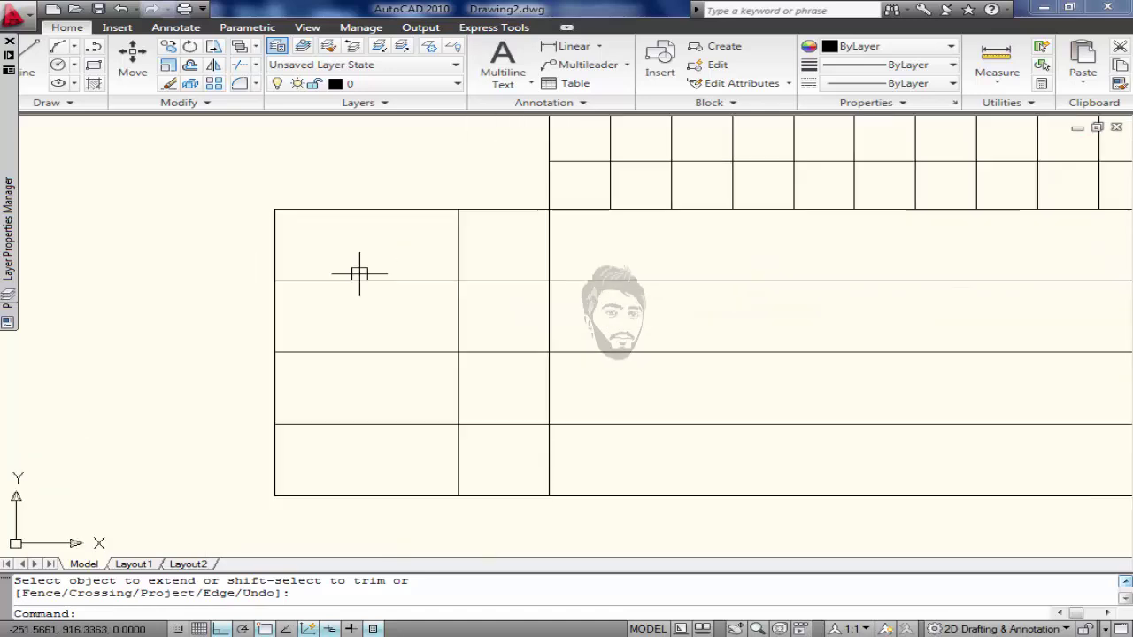
type("T")
key("Return")
left_click(317, 246)
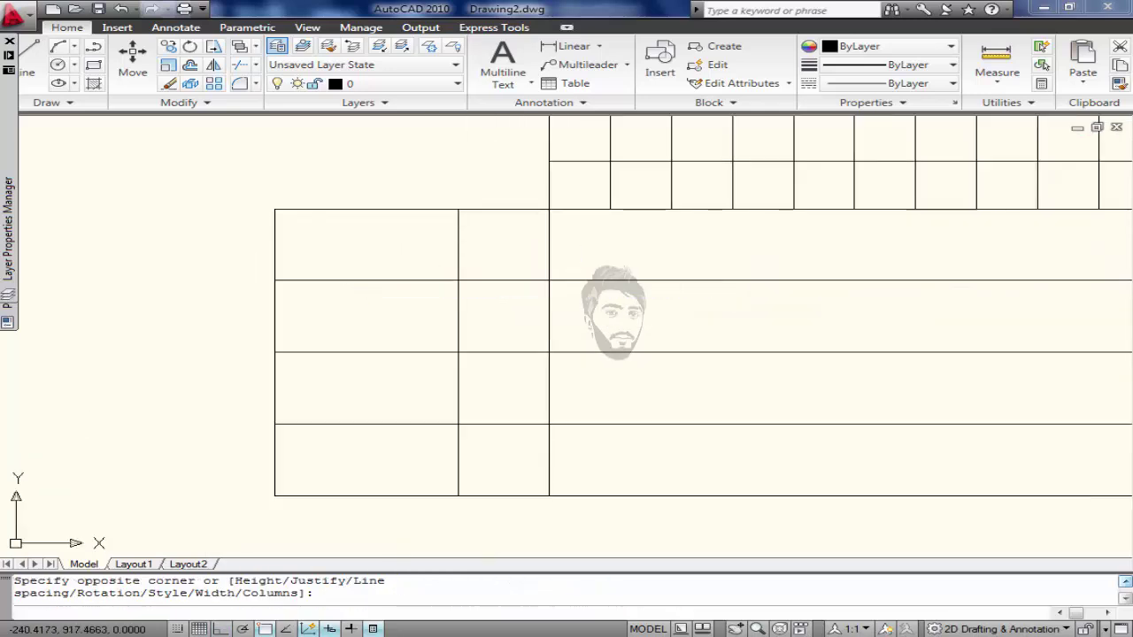
left_click(417, 271)
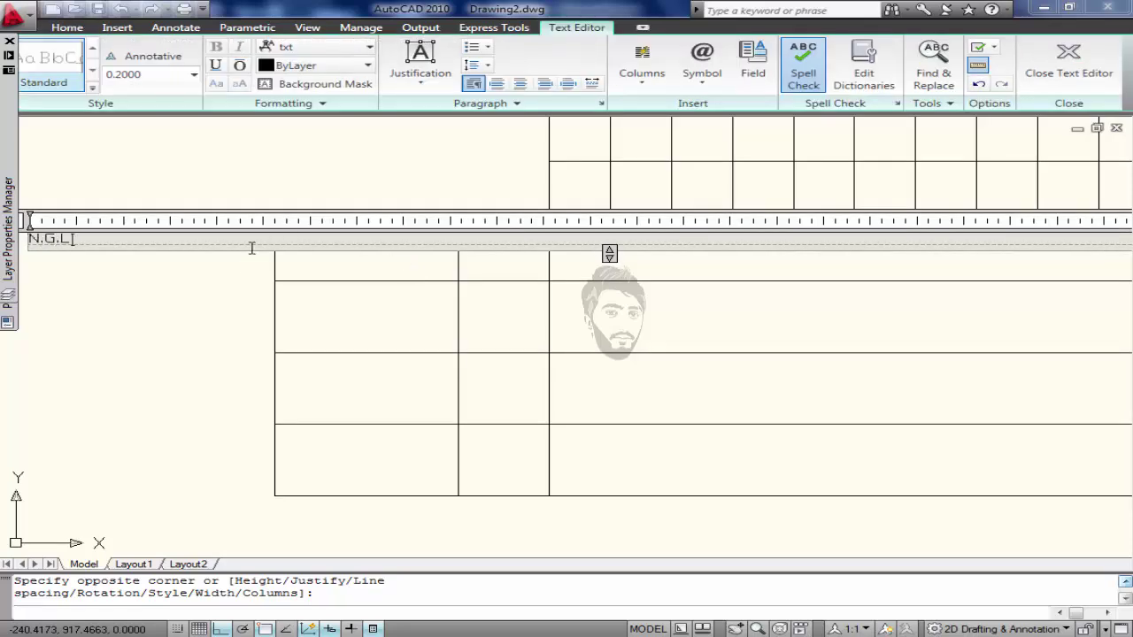
left_click(304, 51)
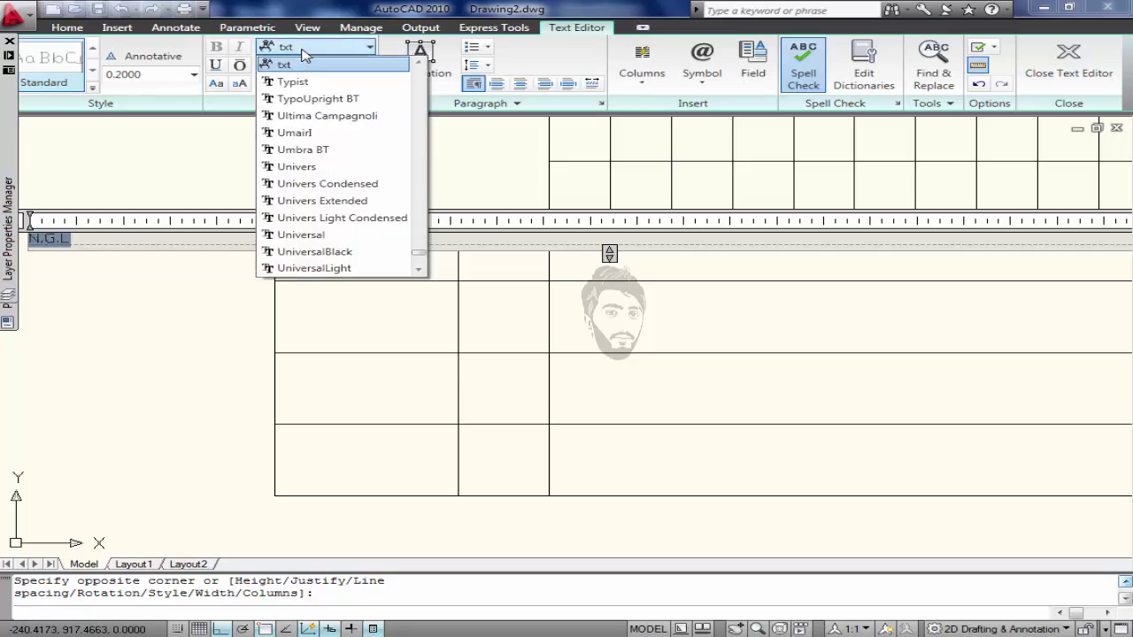
type("arial")
key("Return")
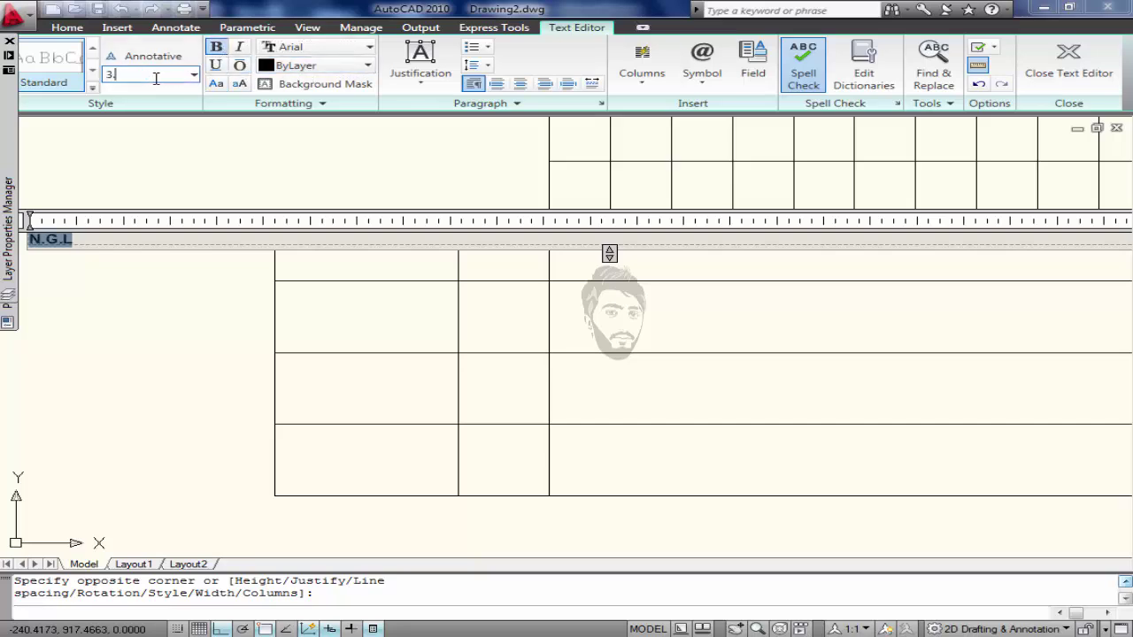
Set the N.G.L text height to 0.5, after trying 3 and 1.
left_click(156, 77)
type("3.")
key("Return")
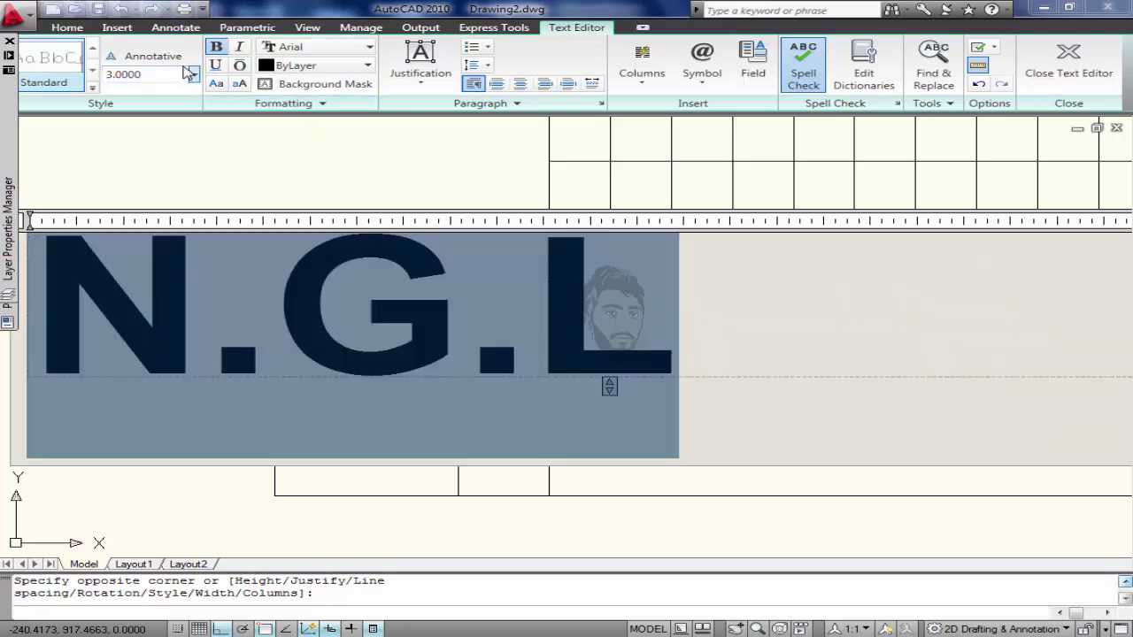
left_click(168, 71)
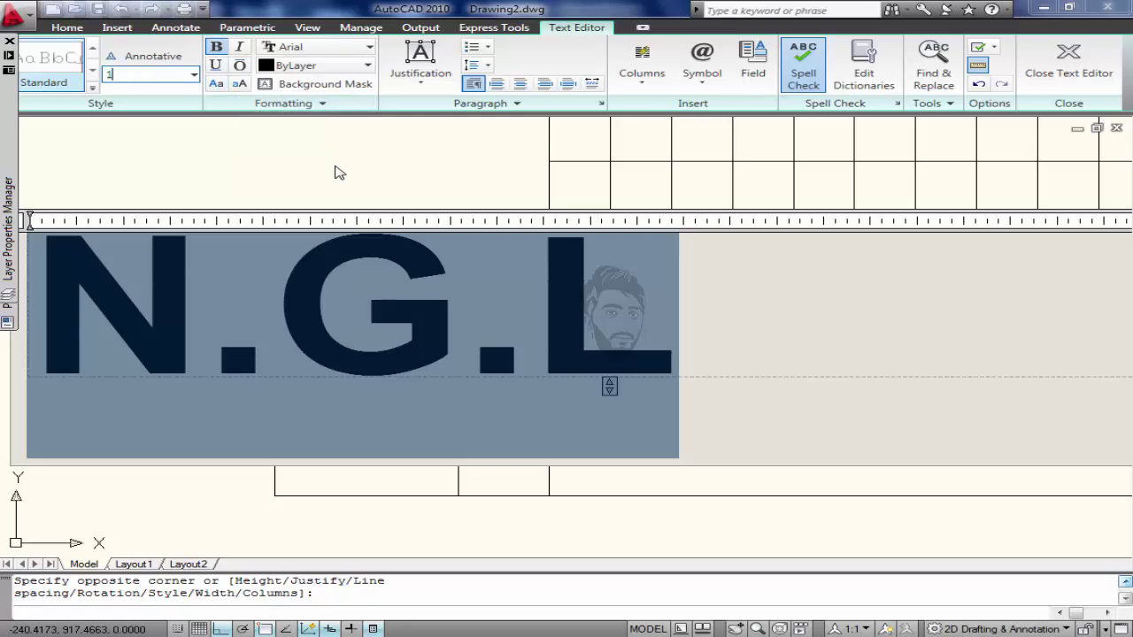
key("Return")
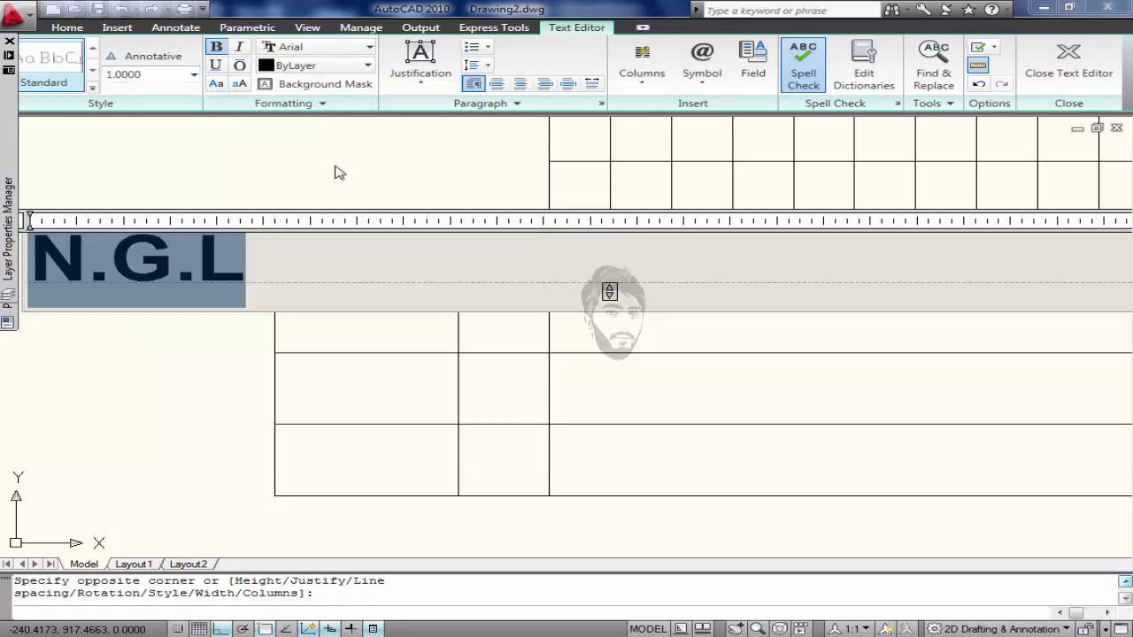
left_click(160, 73)
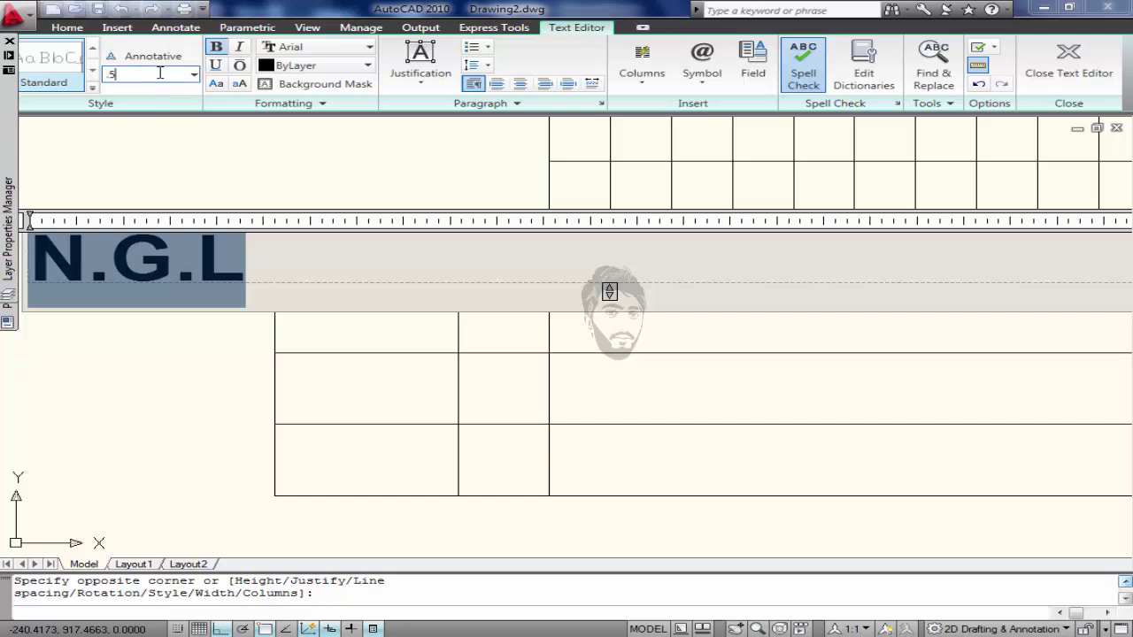
type(".5")
key("Return")
Close the text editor and scale the N.G.L label up.
left_click(199, 199)
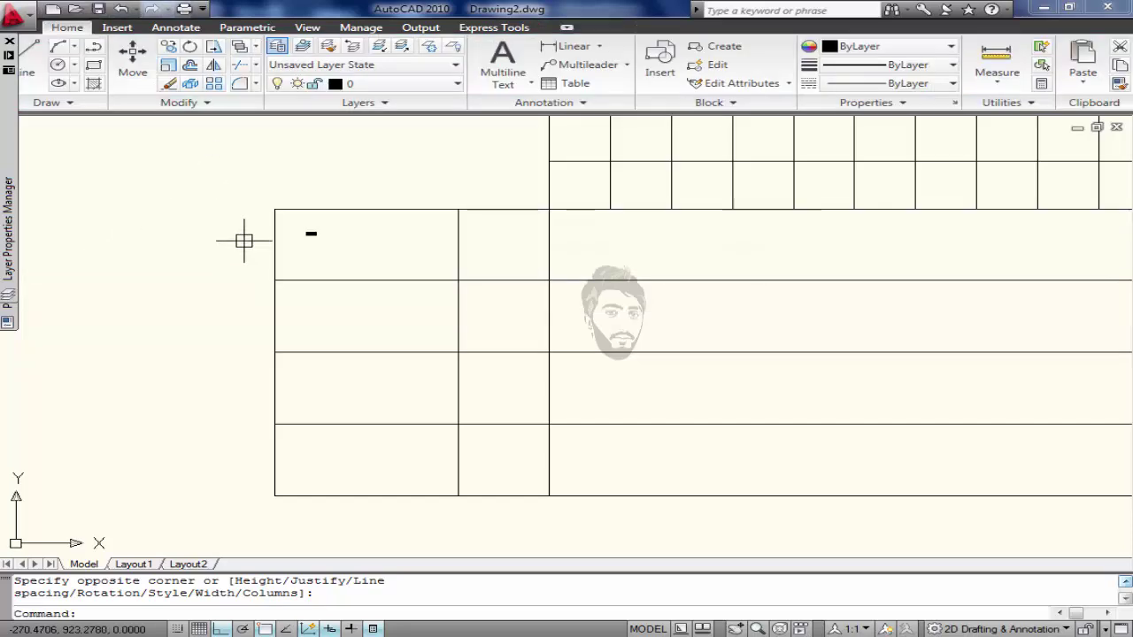
type("sc")
key("Return")
left_click(312, 233)
key("Return")
left_click(95, 250)
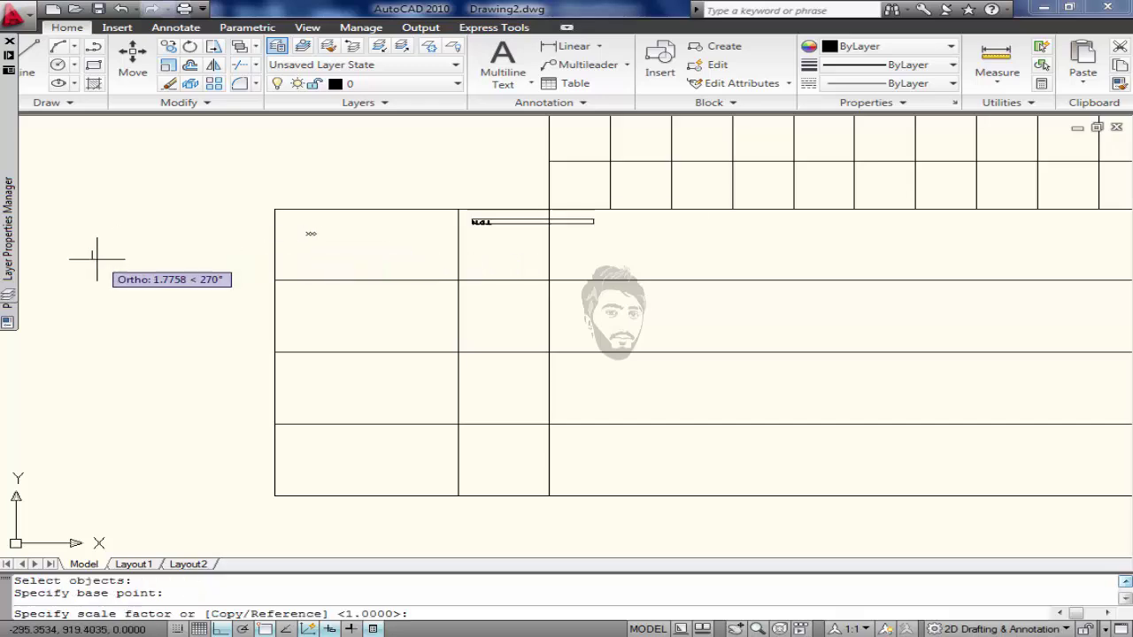
left_click(122, 277)
scroll(183, 245, "down", 3)
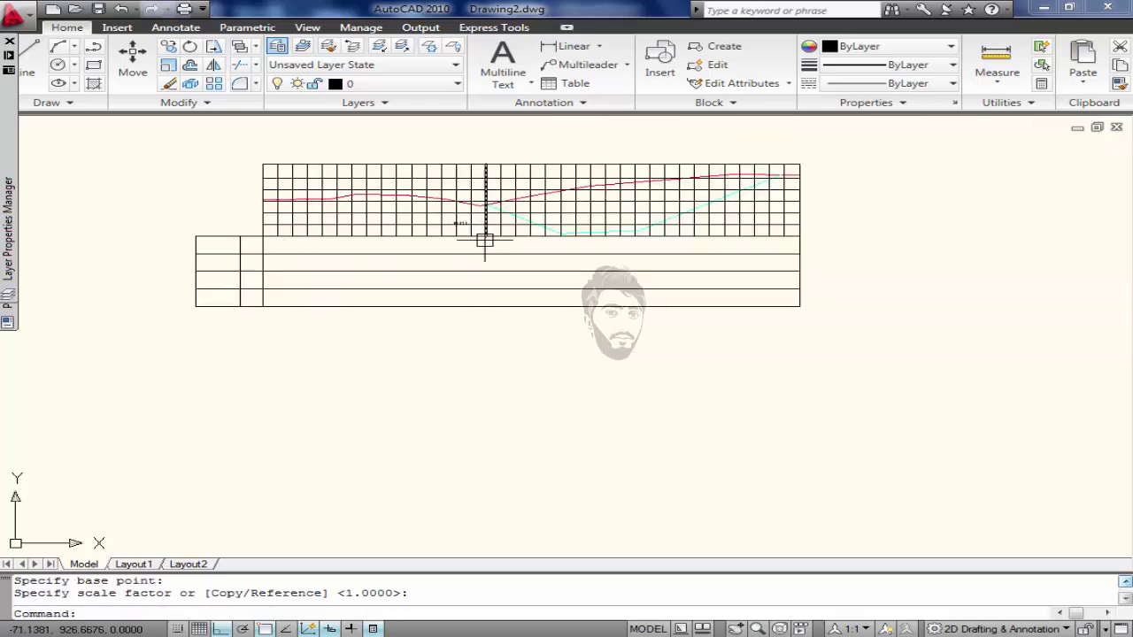
scroll(412, 236, "up", 4)
Move the N.G.L label into the table's top-left heading cell.
left_click(422, 232)
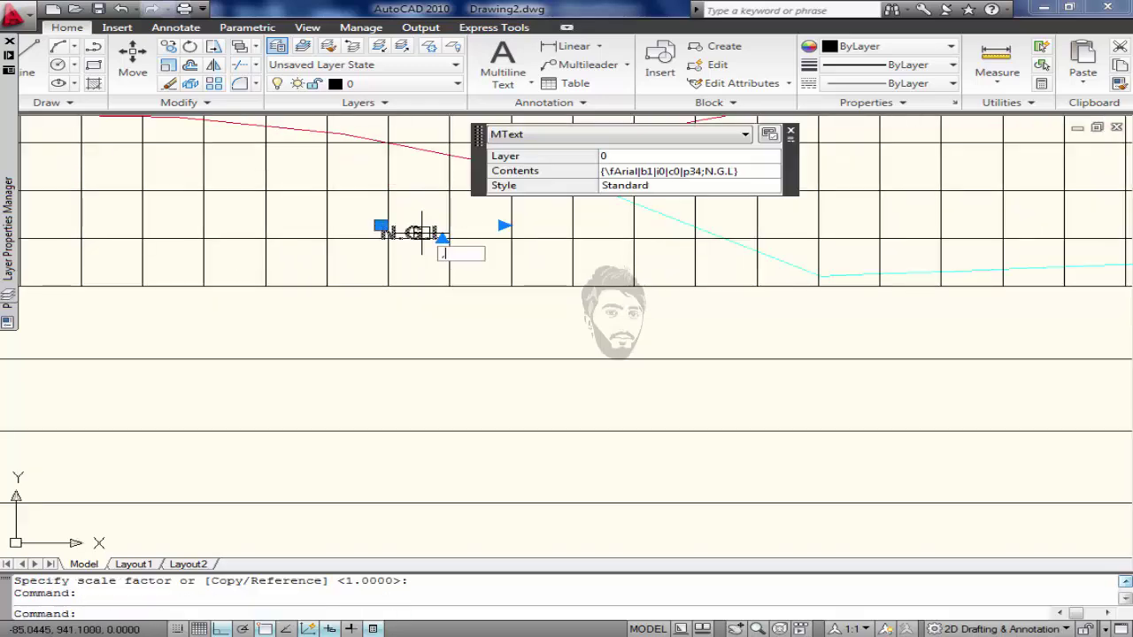
type("M")
key("Return")
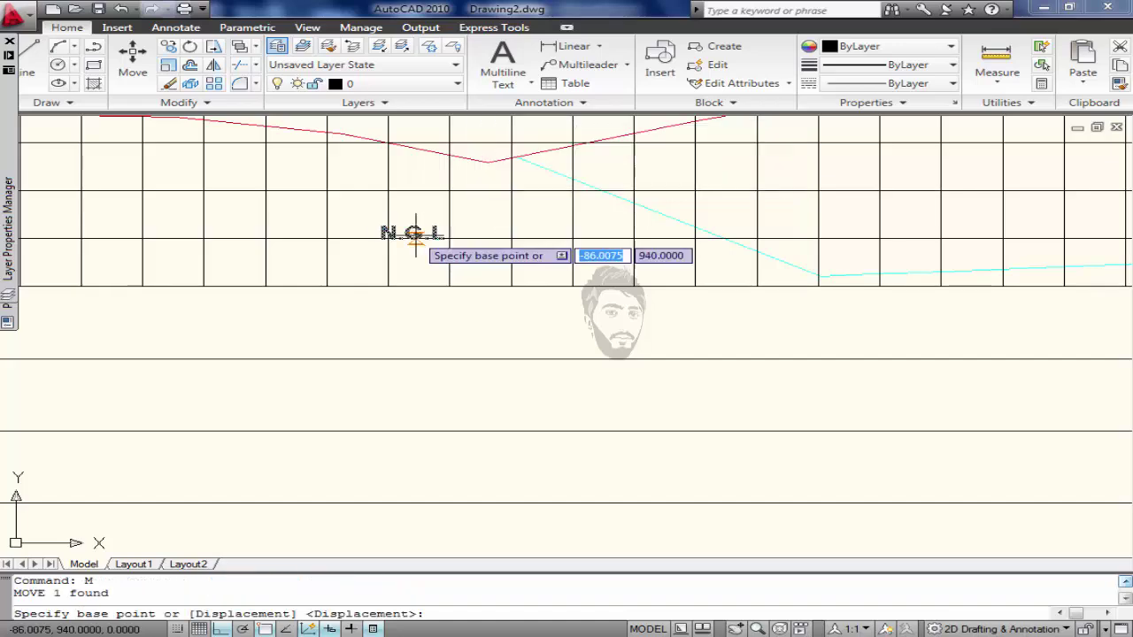
left_click(416, 233)
scroll(278, 245, "down", 4)
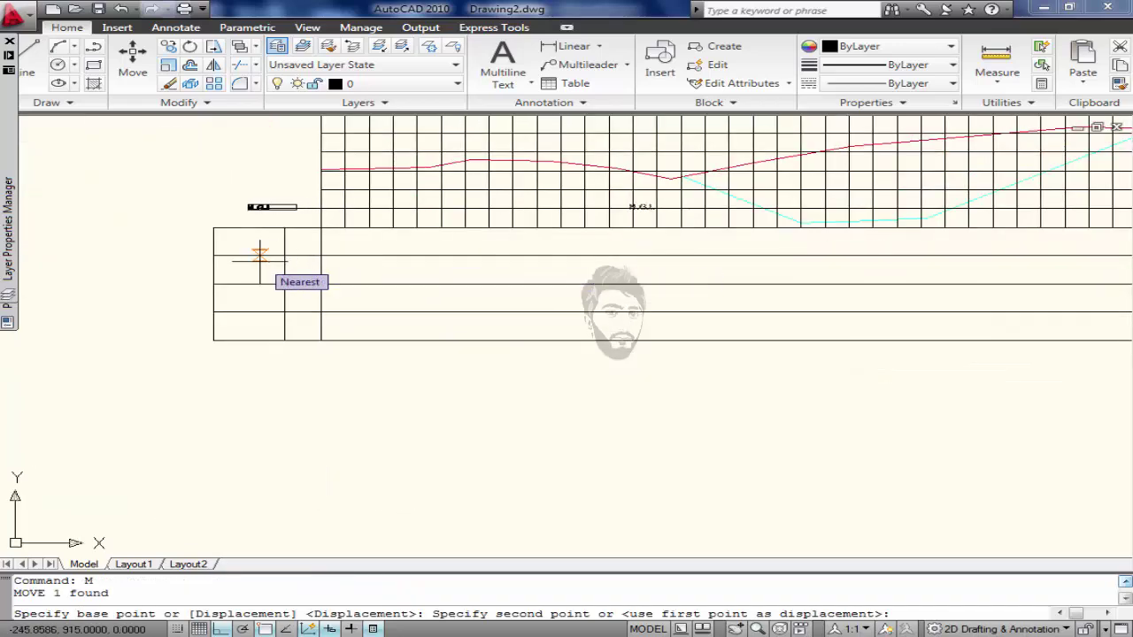
key("F8")
scroll(252, 235, "up", 4)
key("Escape")
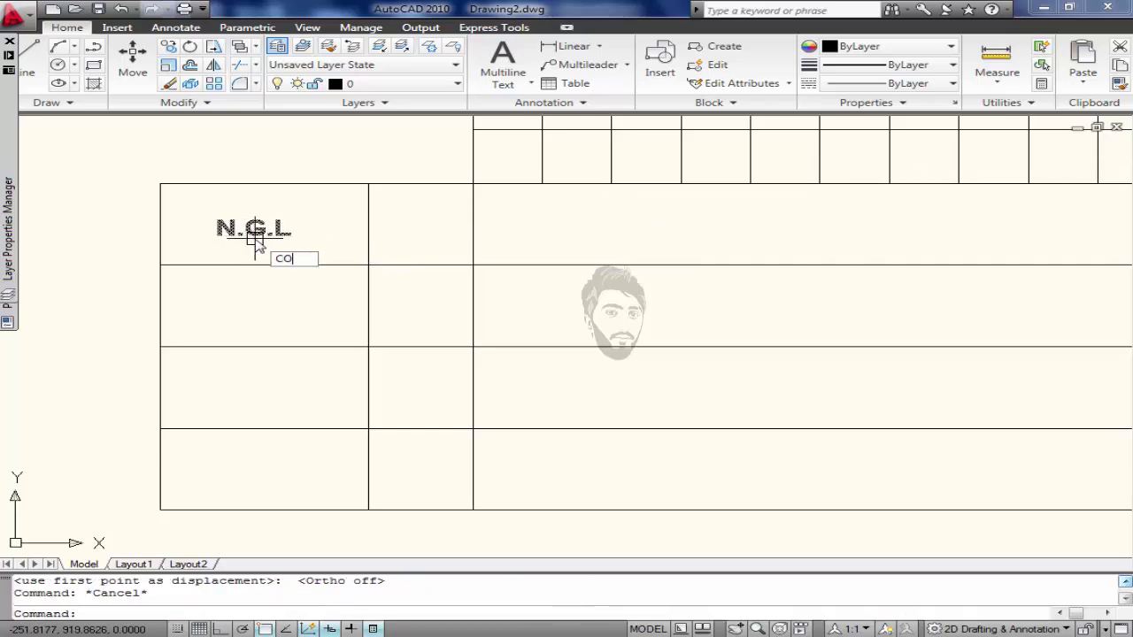
Copy the N.G.L label straight down into the second row.
key("Escape")
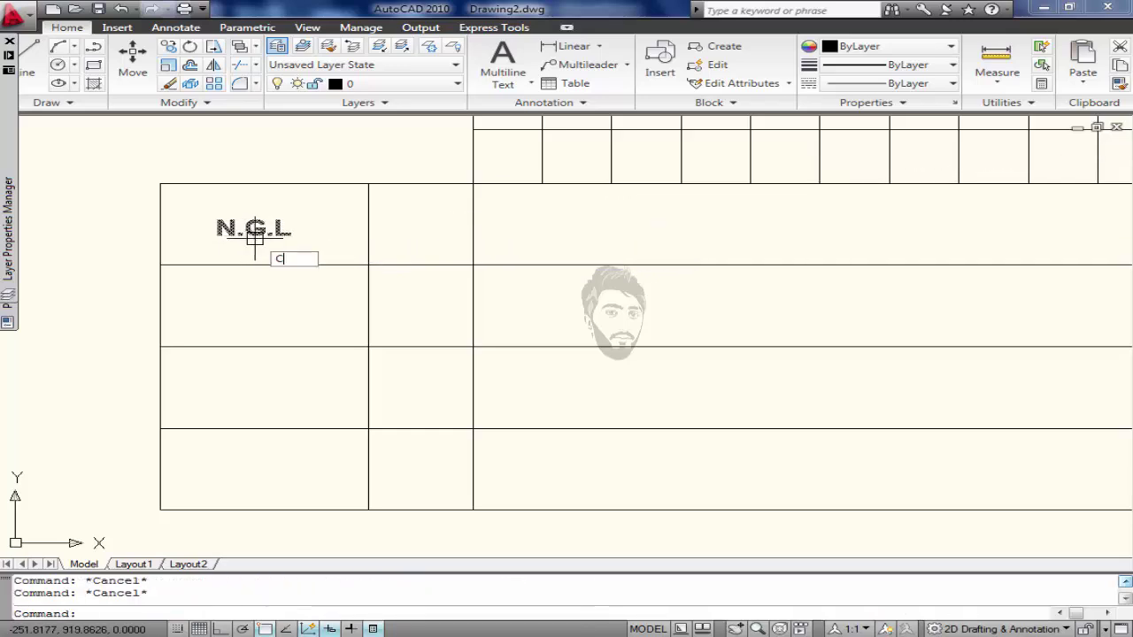
type("CO")
key("Return")
left_click(254, 232)
key("Return")
left_click(217, 238)
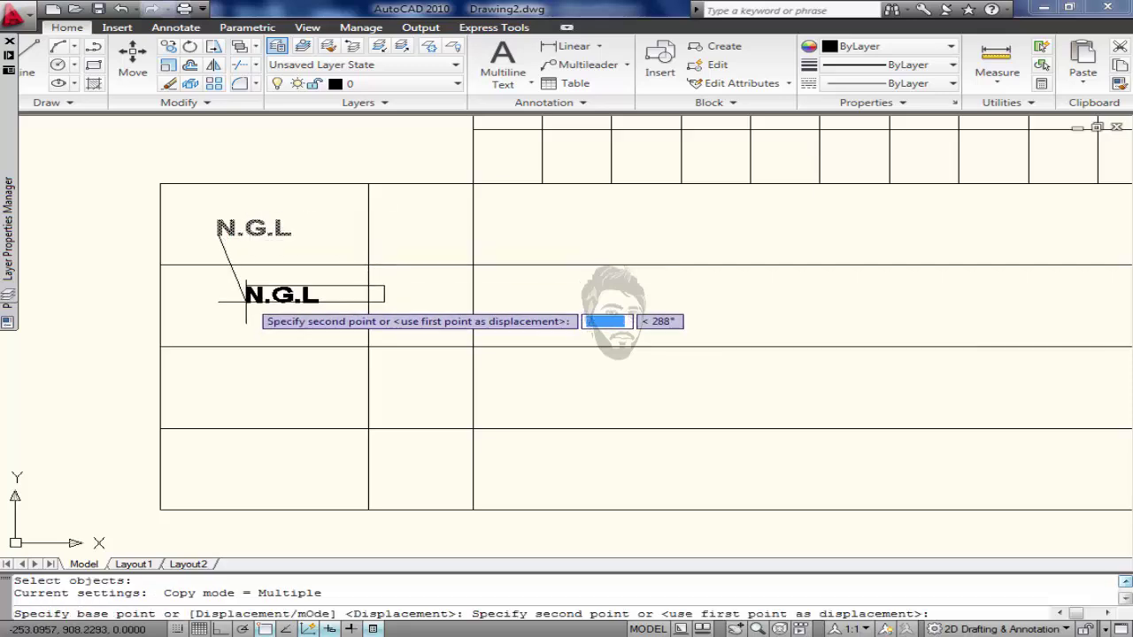
key("F8")
double_click(214, 320)
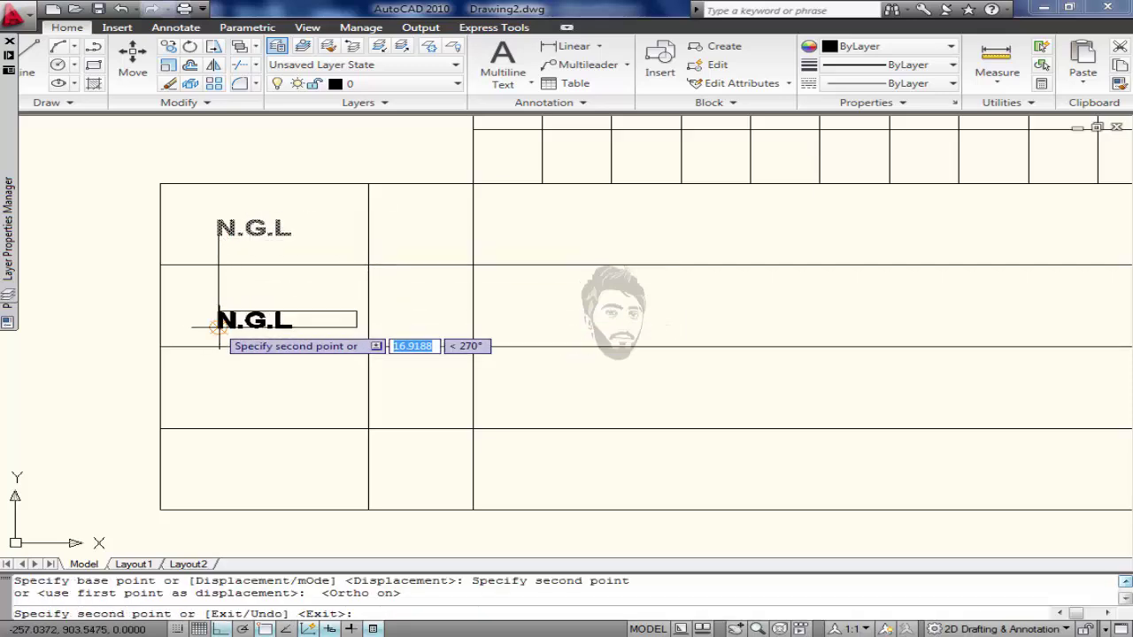
key("Escape")
Edit the copy to read DISTANCE OF N.G.L, widening its box to one line.
left_click(285, 320)
double_click(285, 320)
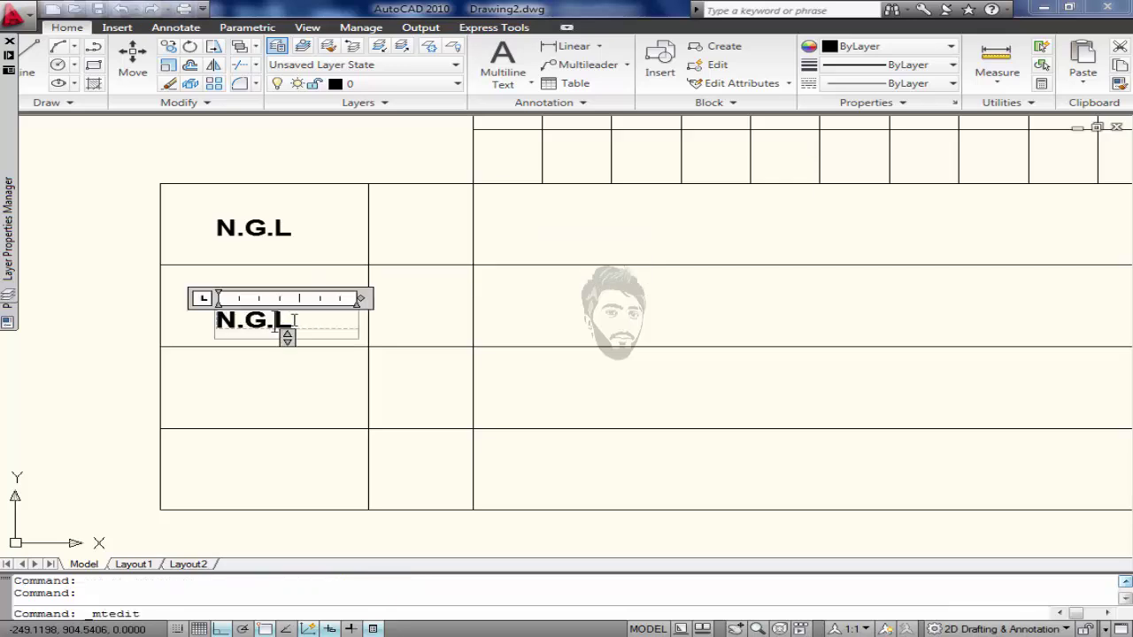
type("DISTANCE OF")
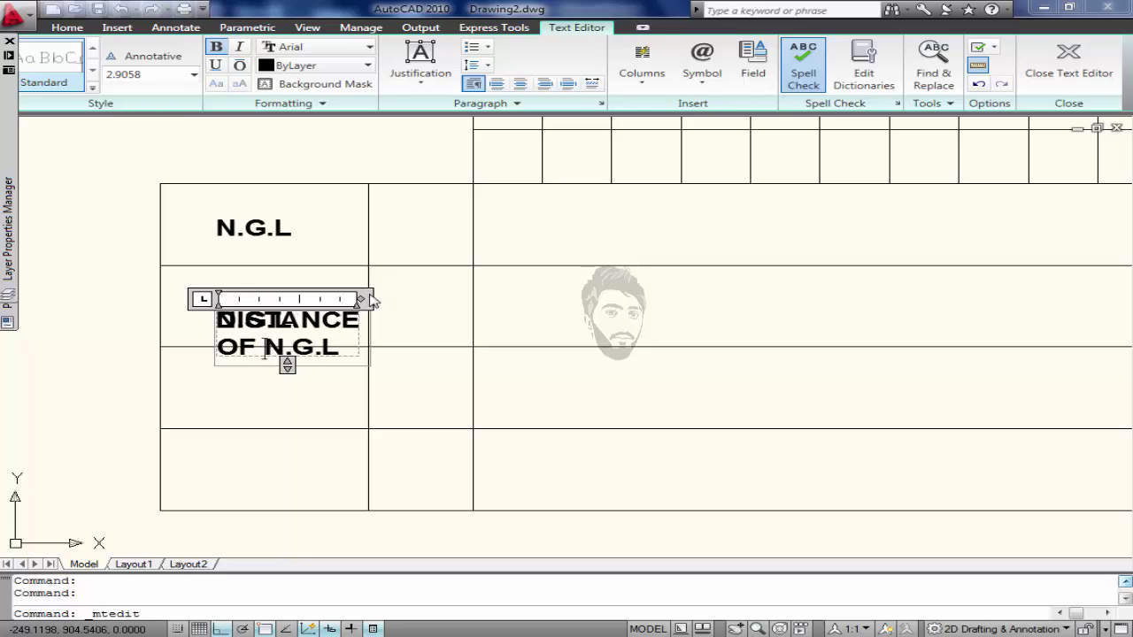
left_click_drag(360, 300, 498, 299)
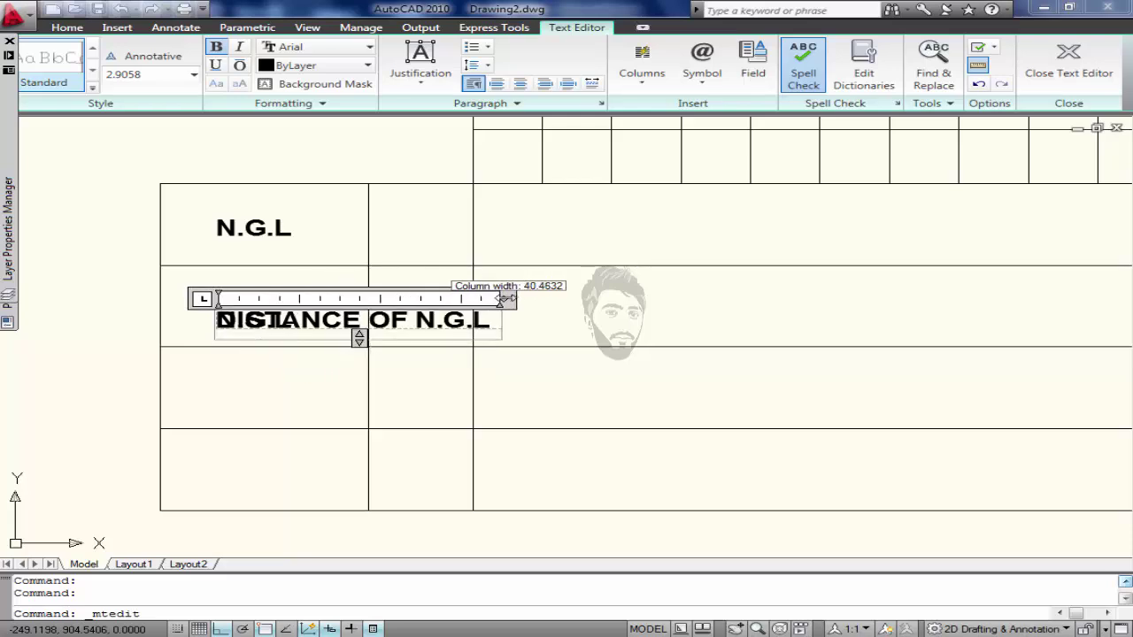
left_click(584, 299)
Move the DISTANCE OF N.G.L label higher and delete the leftover small N.G.L text.
left_click(304, 318)
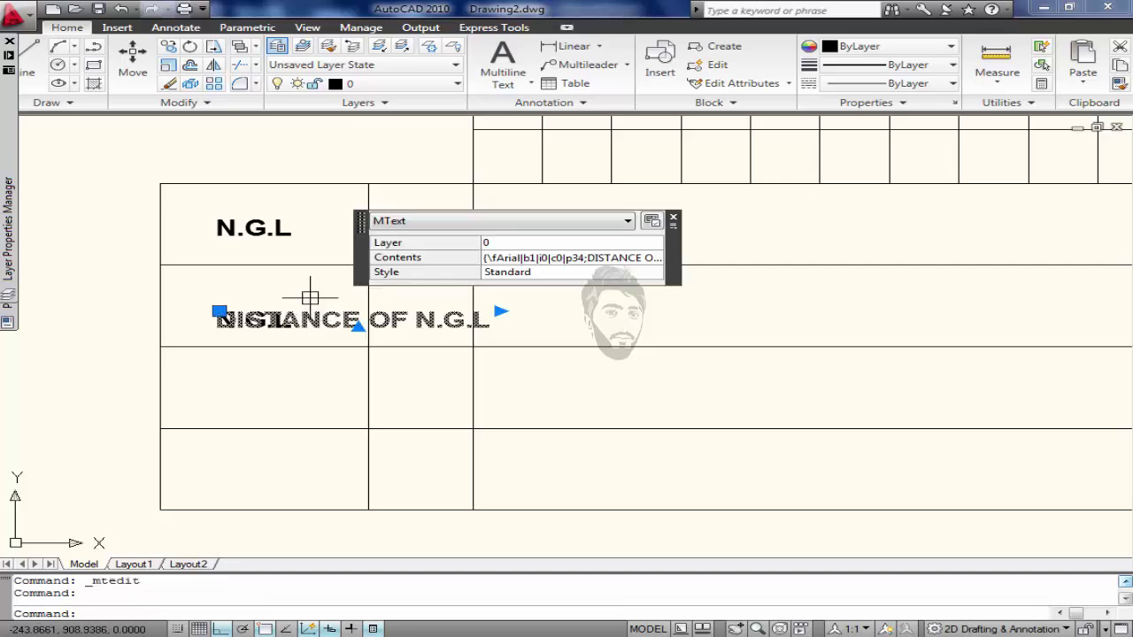
key("Escape")
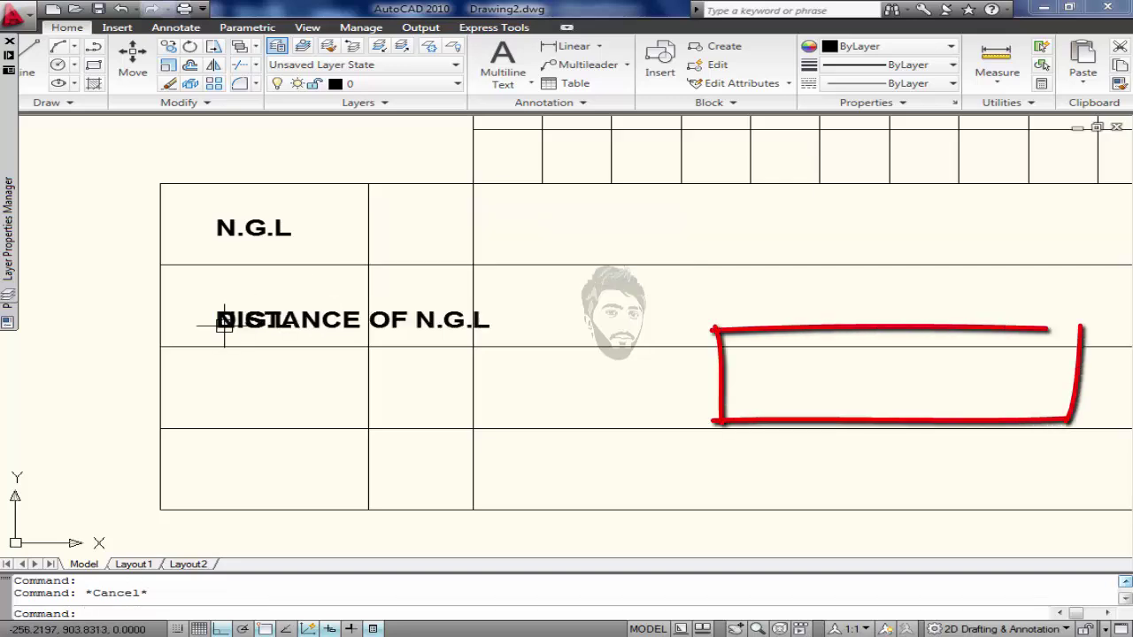
left_click(230, 318)
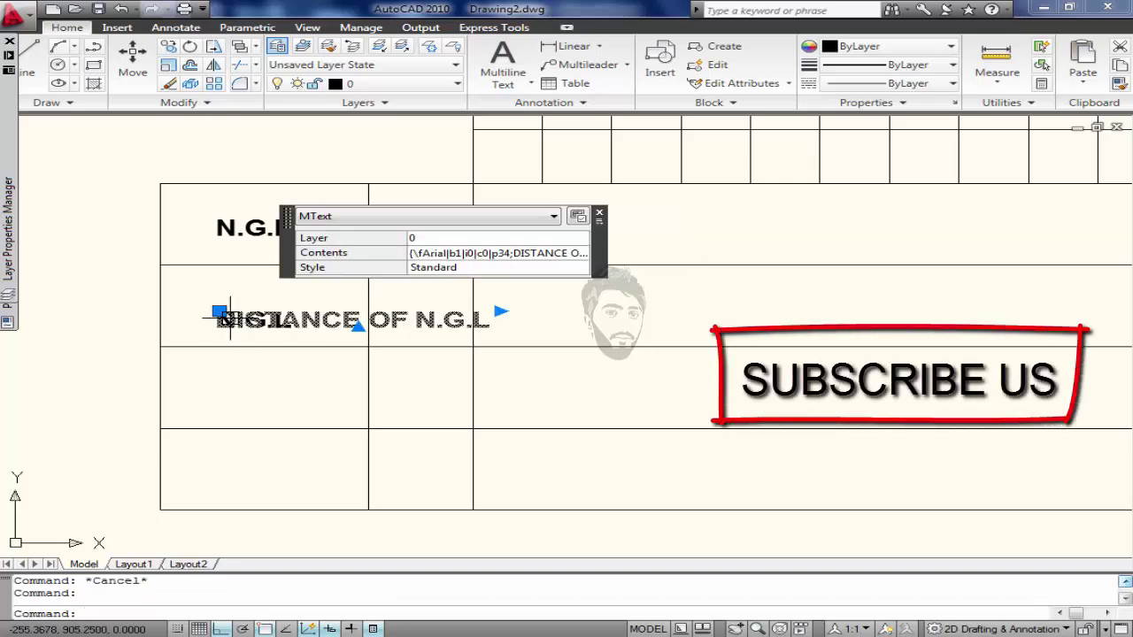
type("m")
key("Return")
left_click(232, 320)
left_click(231, 292)
key("Escape")
left_click(237, 321)
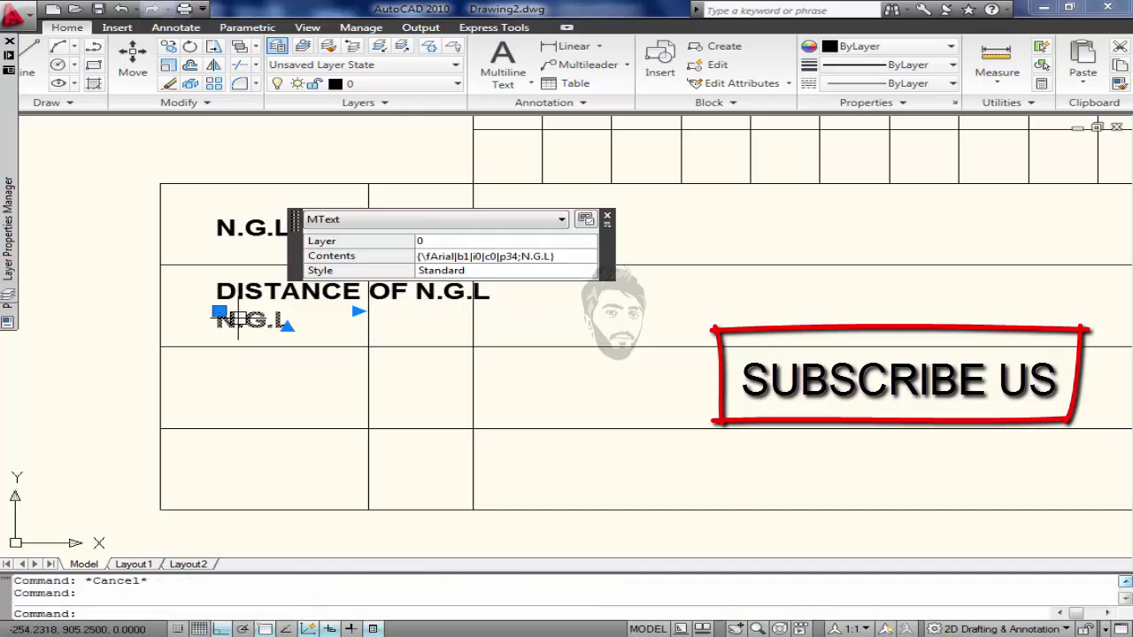
key("Delete")
Try scaling the DISTANCE OF N.G.L label, cancelling the oversized result.
left_click(255, 292)
type("sc")
key("Return")
left_click(218, 298)
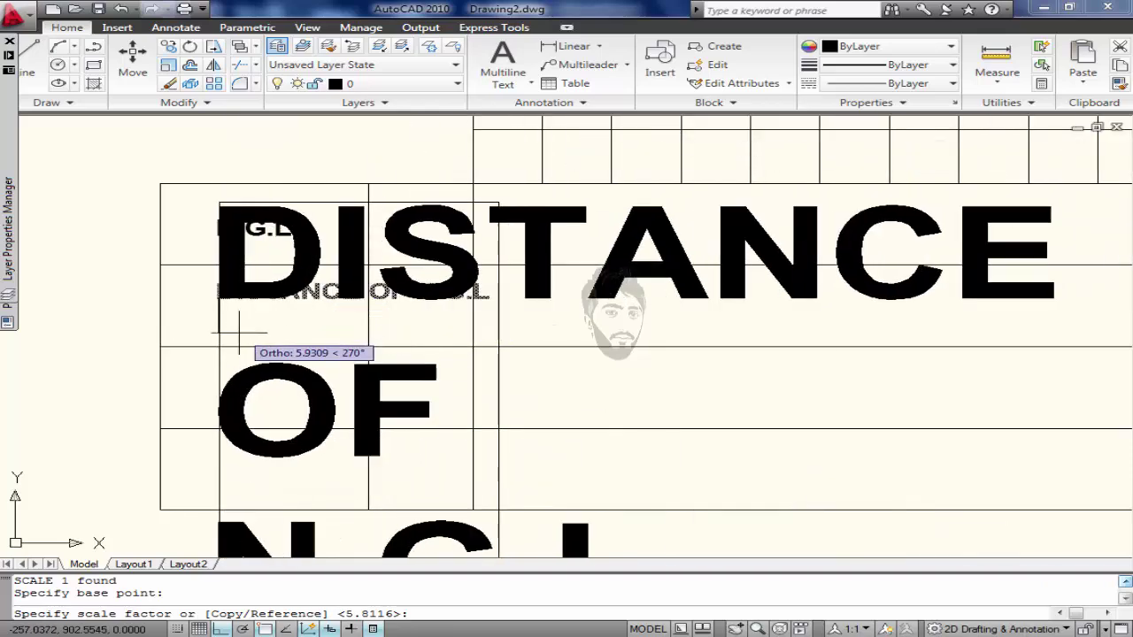
key("Escape")
Set the DISTANCE OF N.G.L text height to 1, after trying 0.5.
left_click(233, 295)
double_click(226, 290)
left_click(133, 74)
type("0.5")
key("Return")
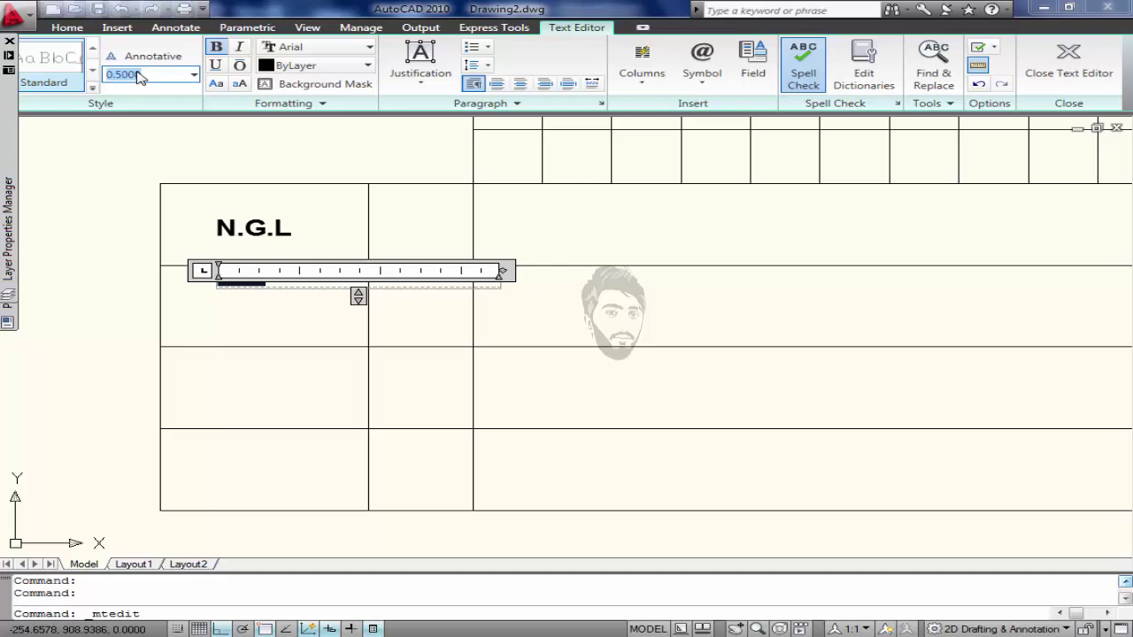
type("1")
key("Return")
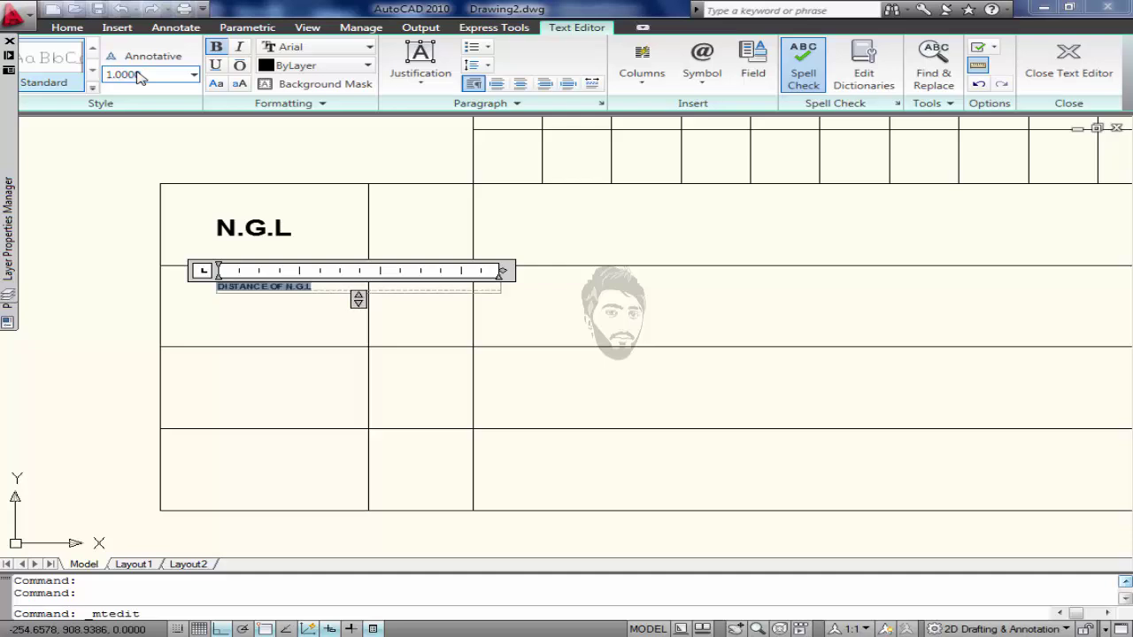
left_click(138, 178)
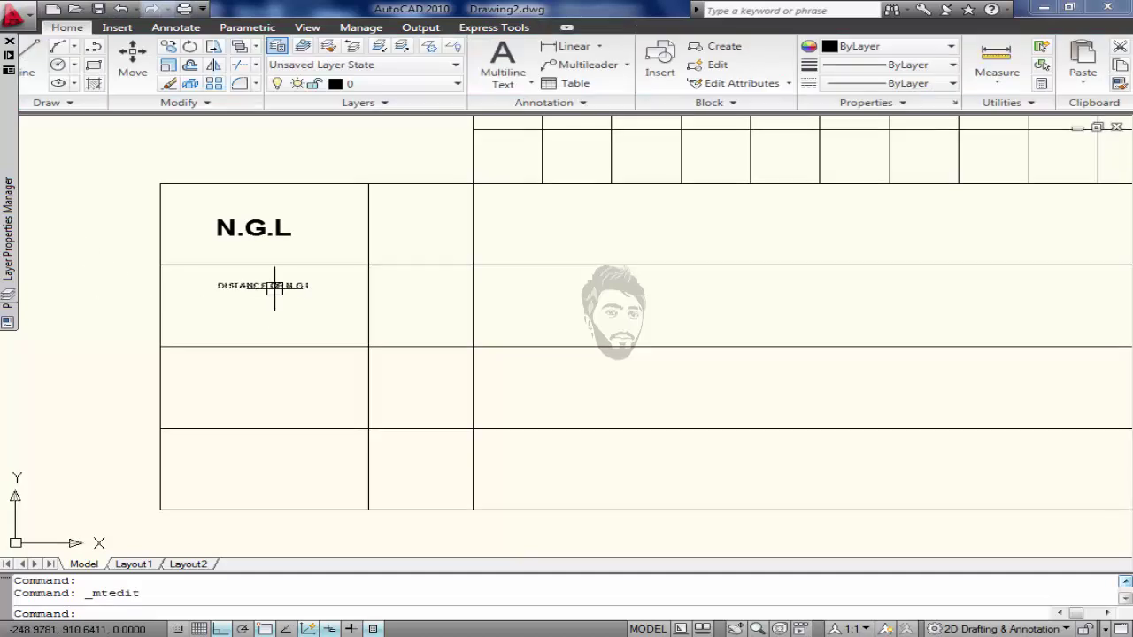
Scale the DISTANCE OF N.G.L label up.
left_click(275, 286)
type("sc")
key("Return")
left_click(68, 304)
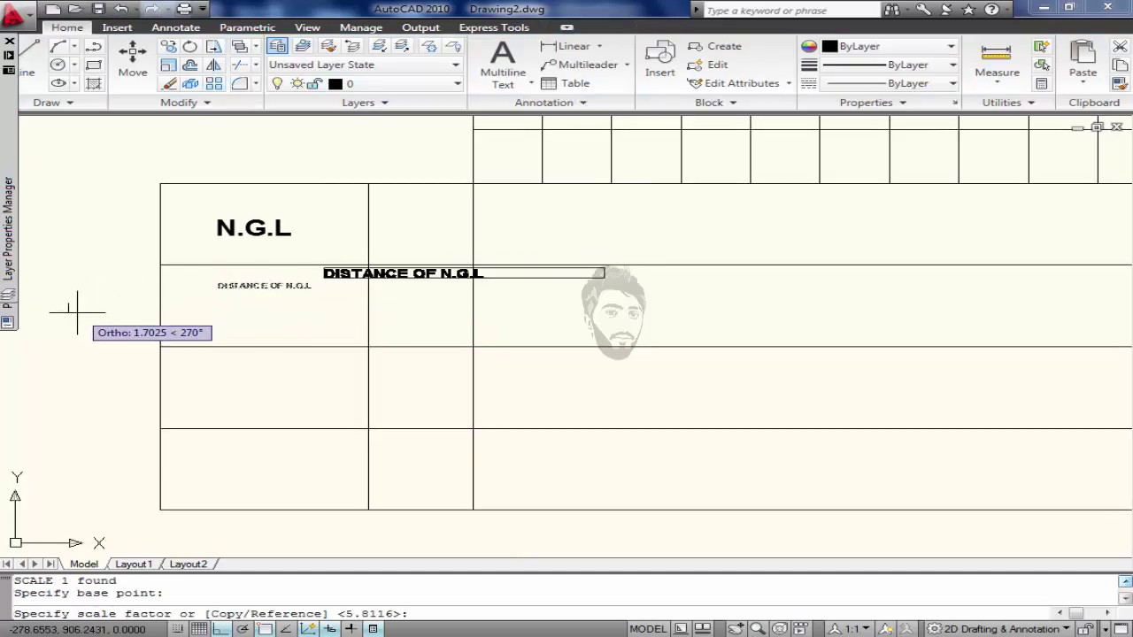
left_click(77, 311)
Move the enlarged label into the second row's heading cell.
left_click(449, 274)
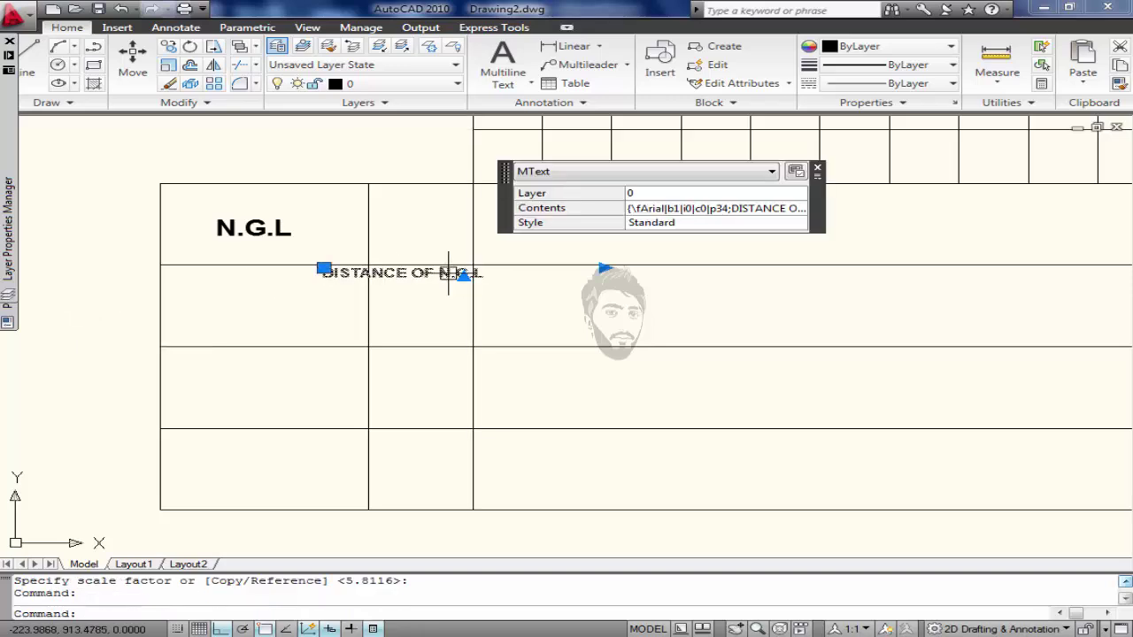
type("M")
key("Return")
left_click(449, 273)
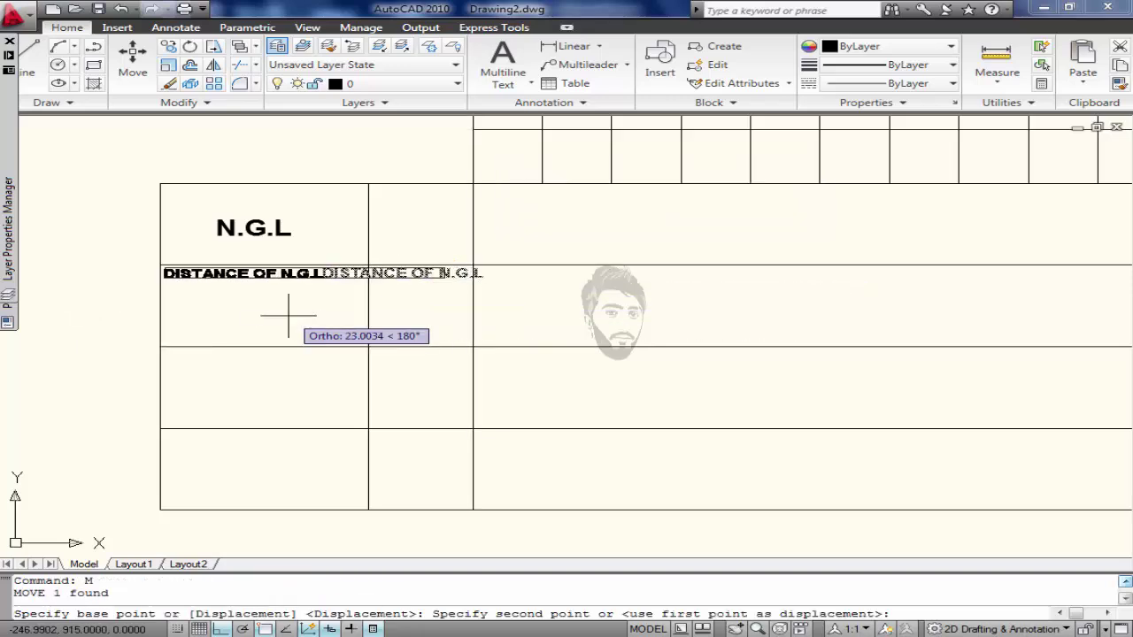
key("F8")
left_click(310, 311)
key("Escape")
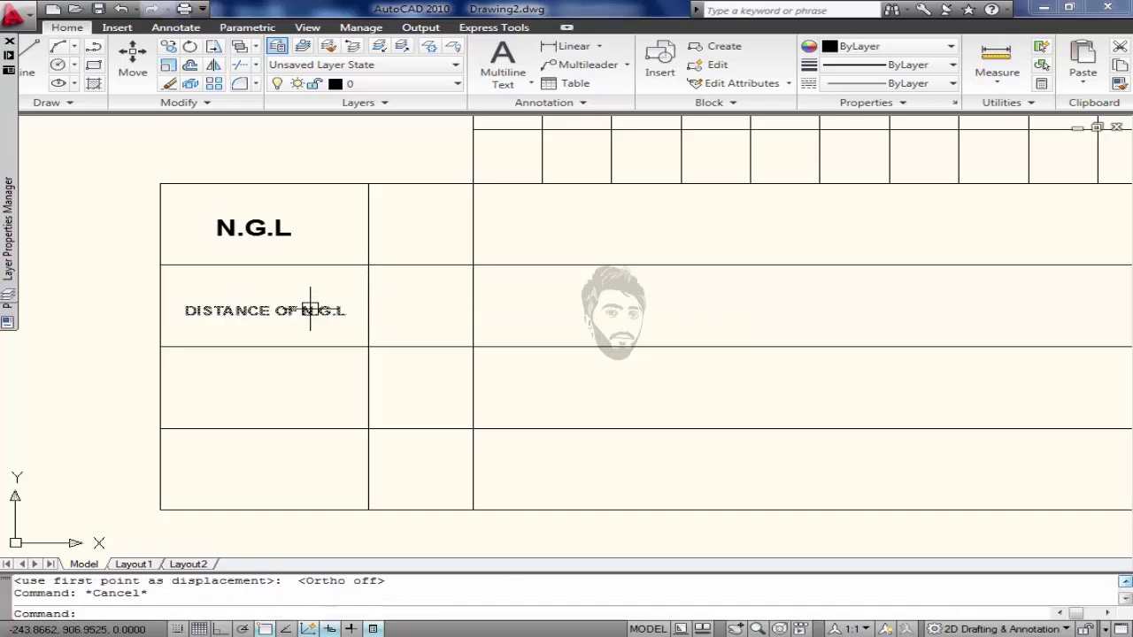
Copy the N.G.L and DISTANCE OF N.G.L labels two rows down.
type("CO")
key("Return")
left_click(305, 309)
left_click(254, 227)
key("Return")
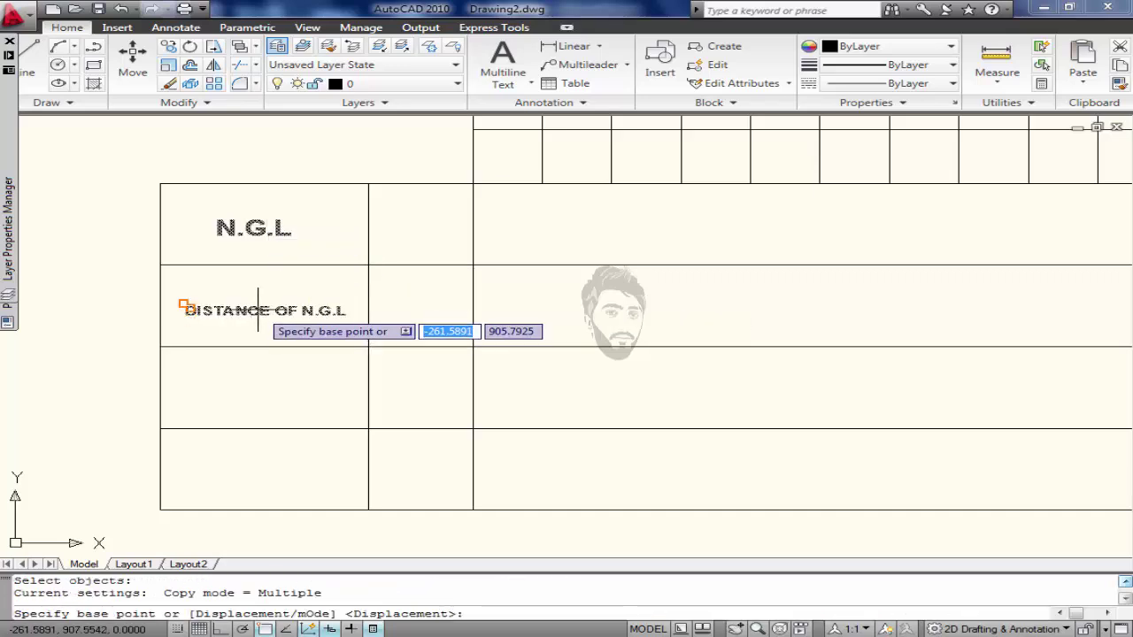
left_click(368, 346)
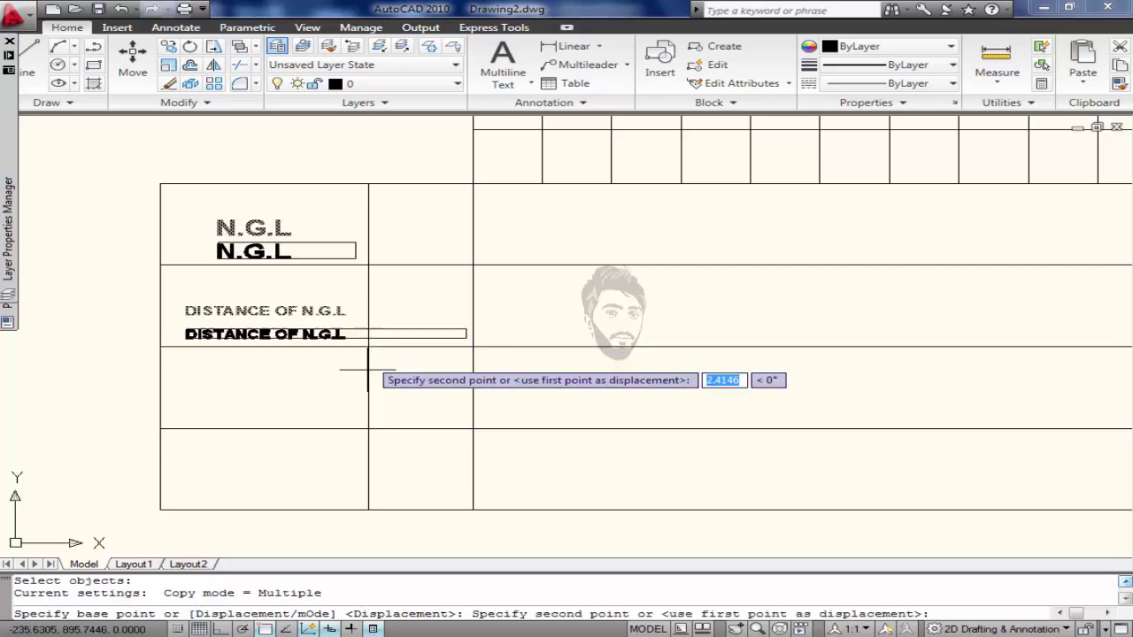
left_click(369, 509)
key("Escape")
Change the copies to read P.G.L and DISTANCE OF P.G.L.
left_click(280, 389)
double_click(275, 396)
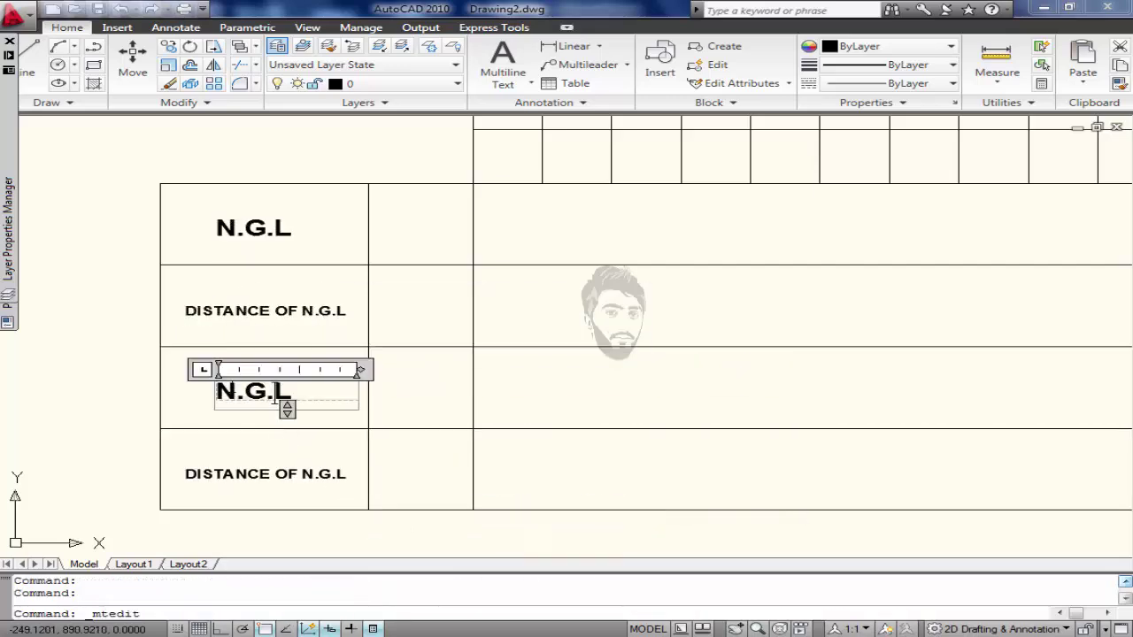
left_click_drag(236, 391, 194, 392)
type("P")
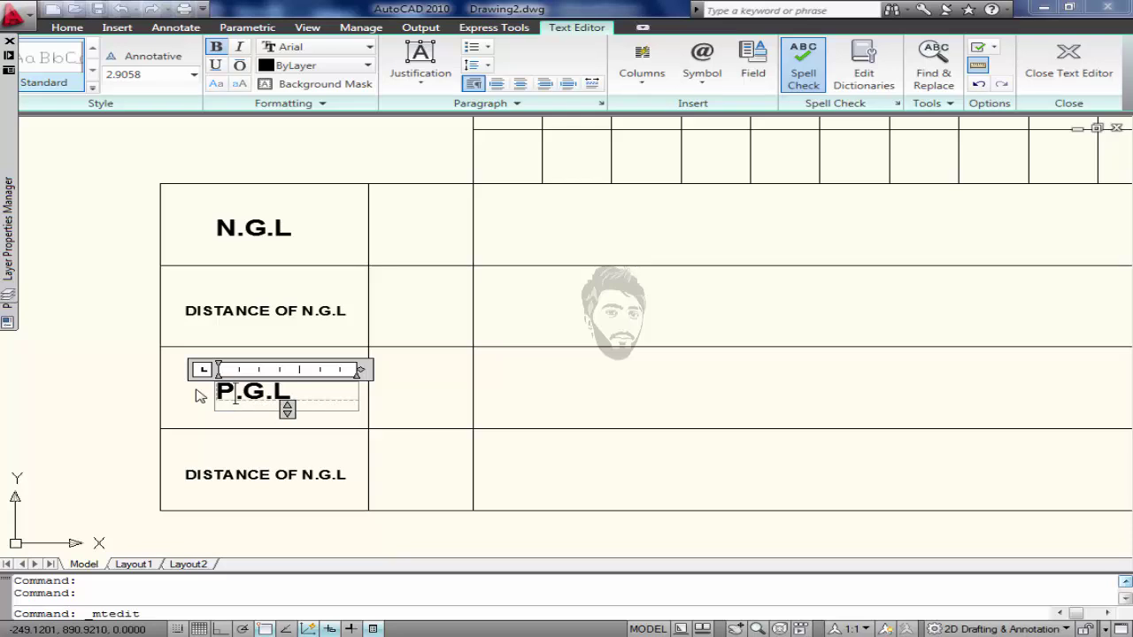
left_click(129, 425)
left_click(346, 475)
double_click(346, 476)
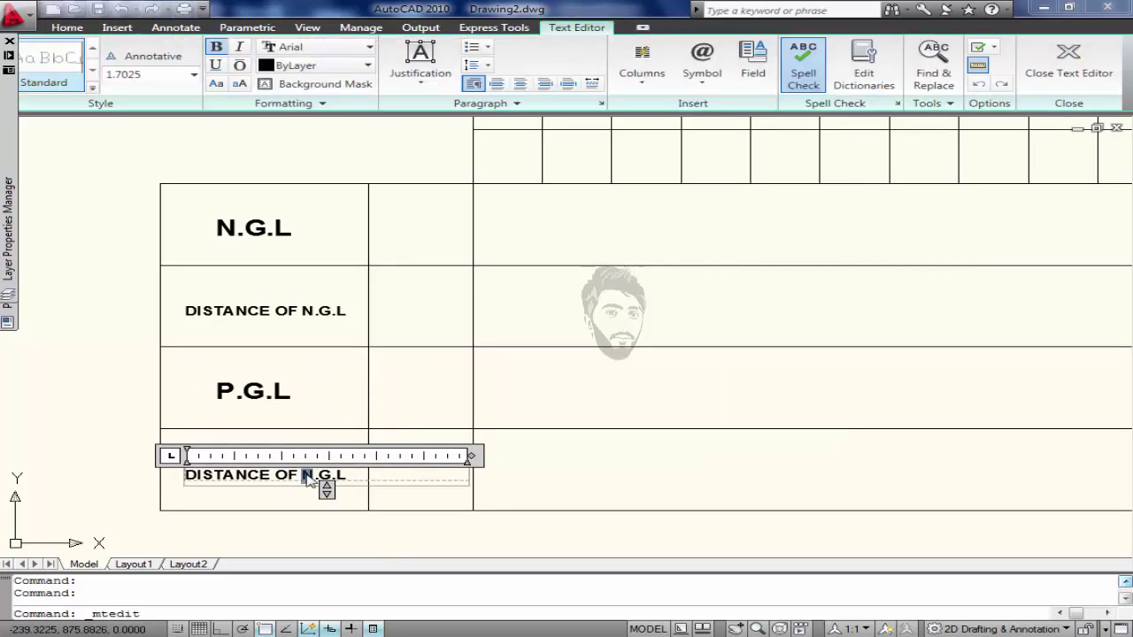
type("P")
left_click(89, 407)
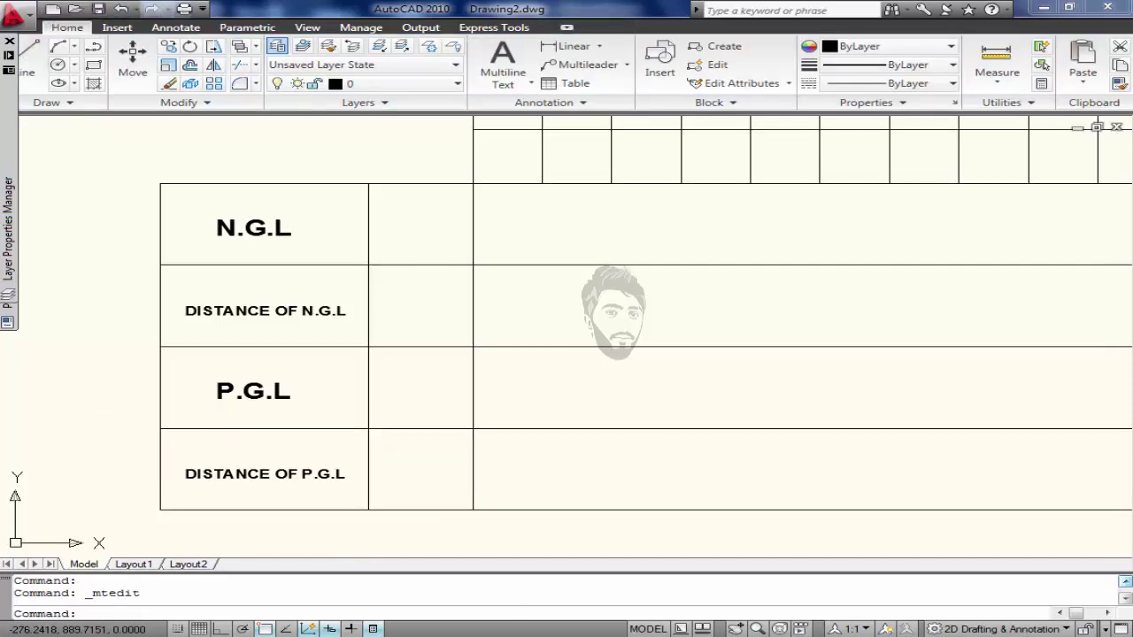
Save the drawing as G1111.dwg on the Desktop.
key("ctrl+s")
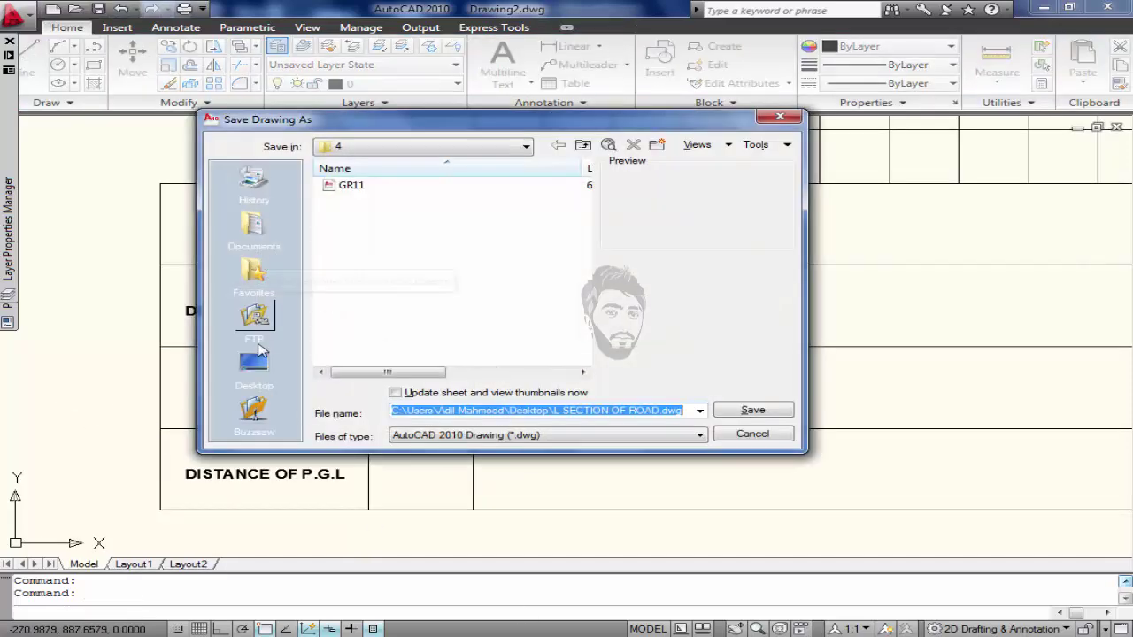
left_click(257, 361)
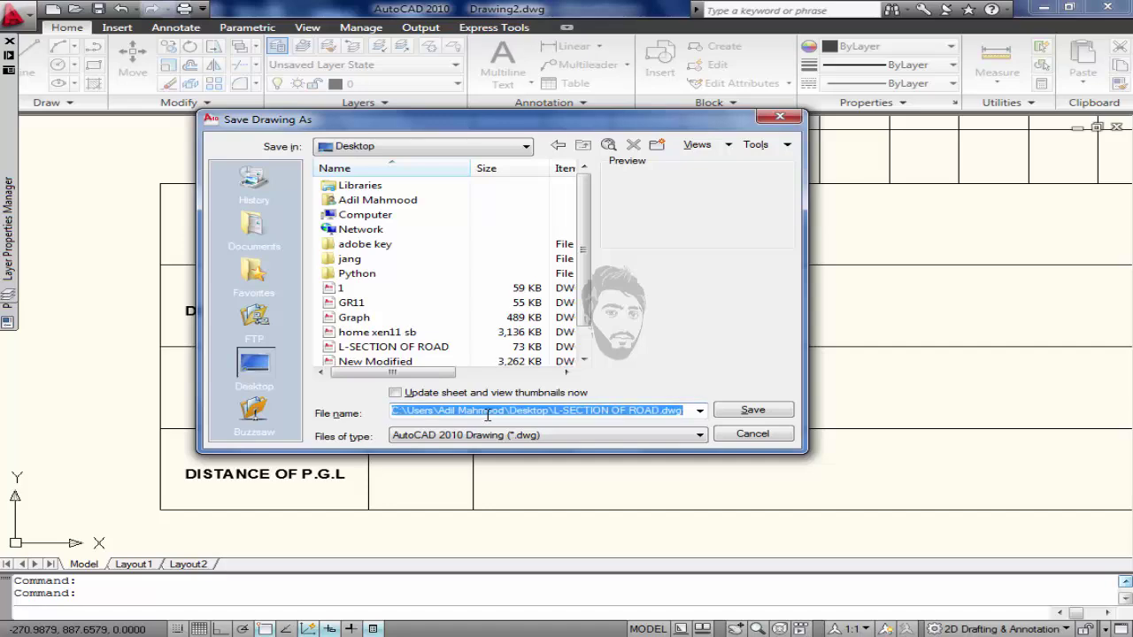
type("G1111")
key("Return")
Start a vertical construction line (XL, Ver option) awaiting a through point.
scroll(480, 409, "down", 3)
middle_click_drag(620, 381, 479, 376)
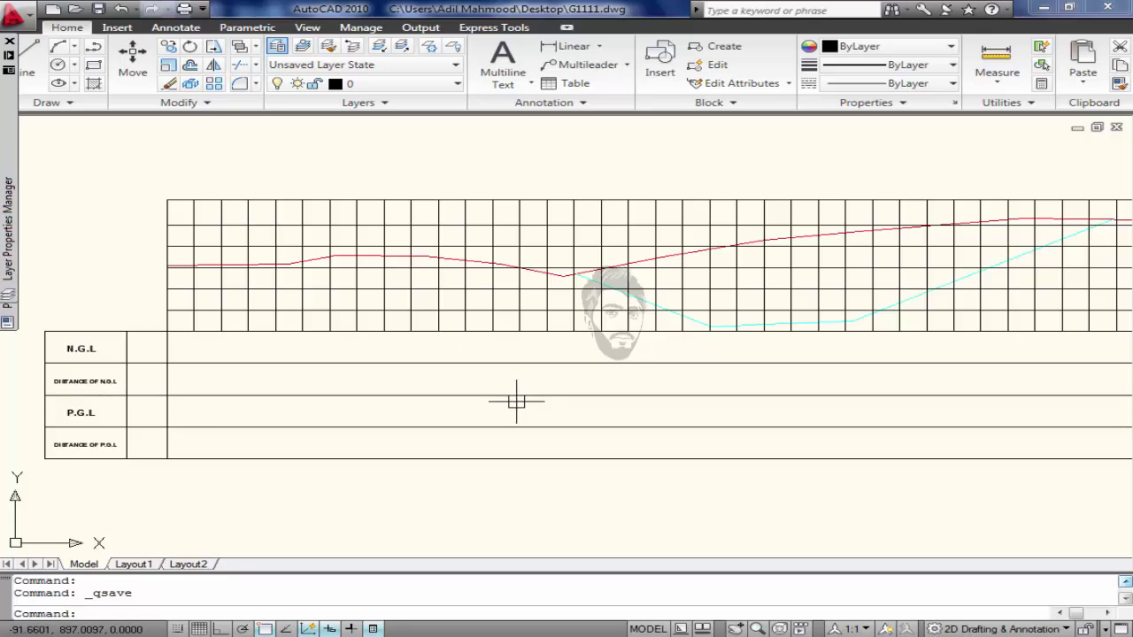
type("XL")
key("Return")
type("V")
key("Return")
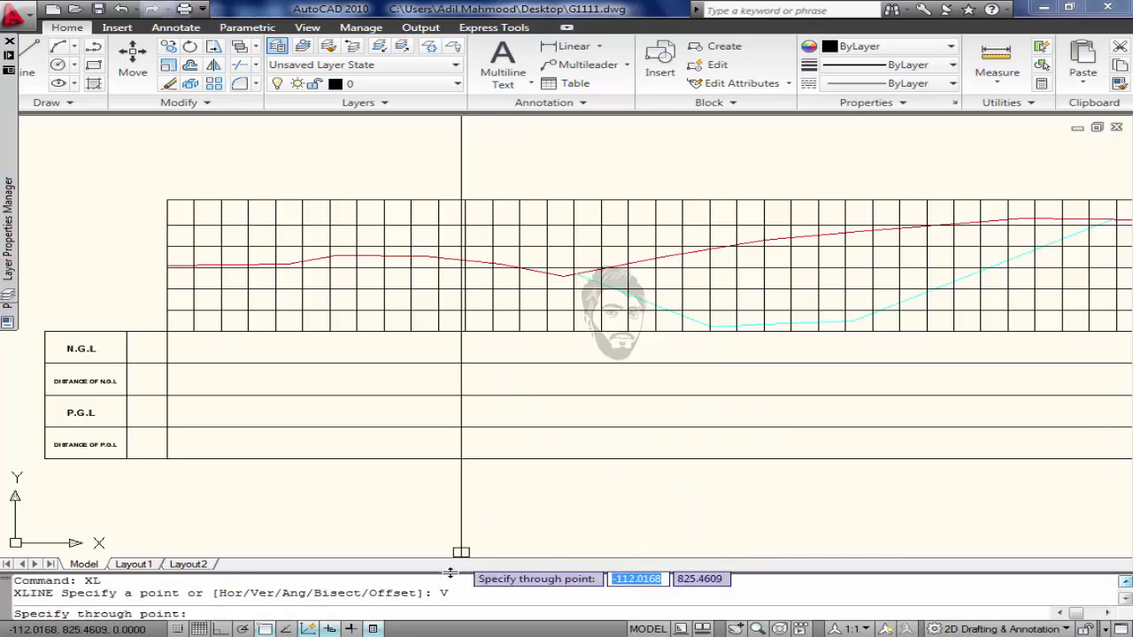
Copy Excel's column D offset,level pairs and paste them as xline through points on layer N.G.L.
key("alt+Tab")
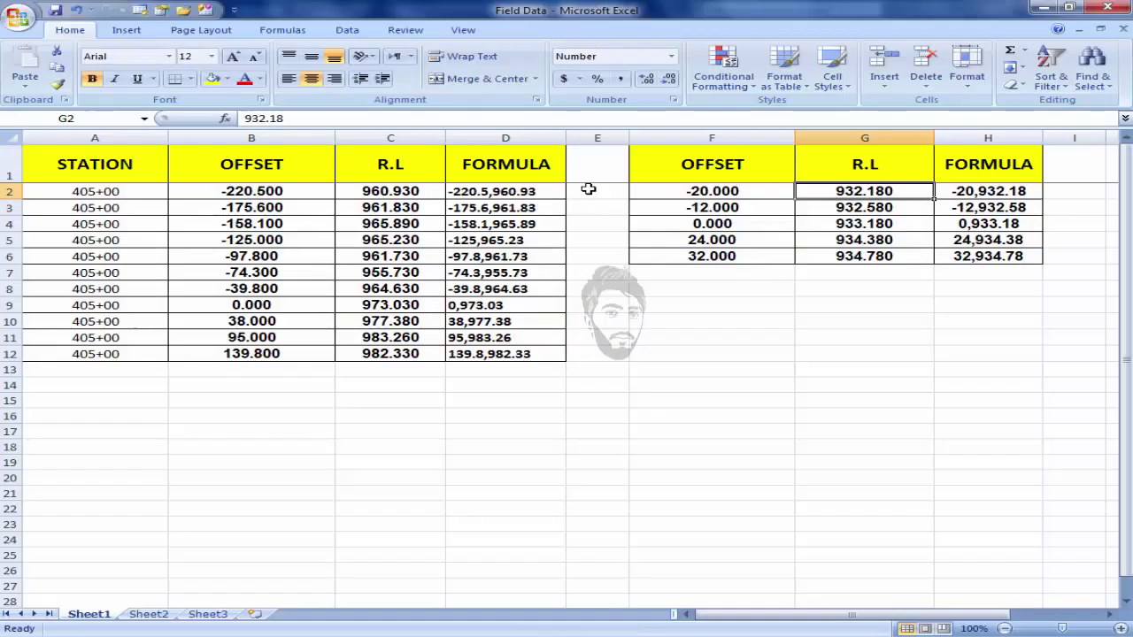
left_click_drag(531, 191, 535, 345)
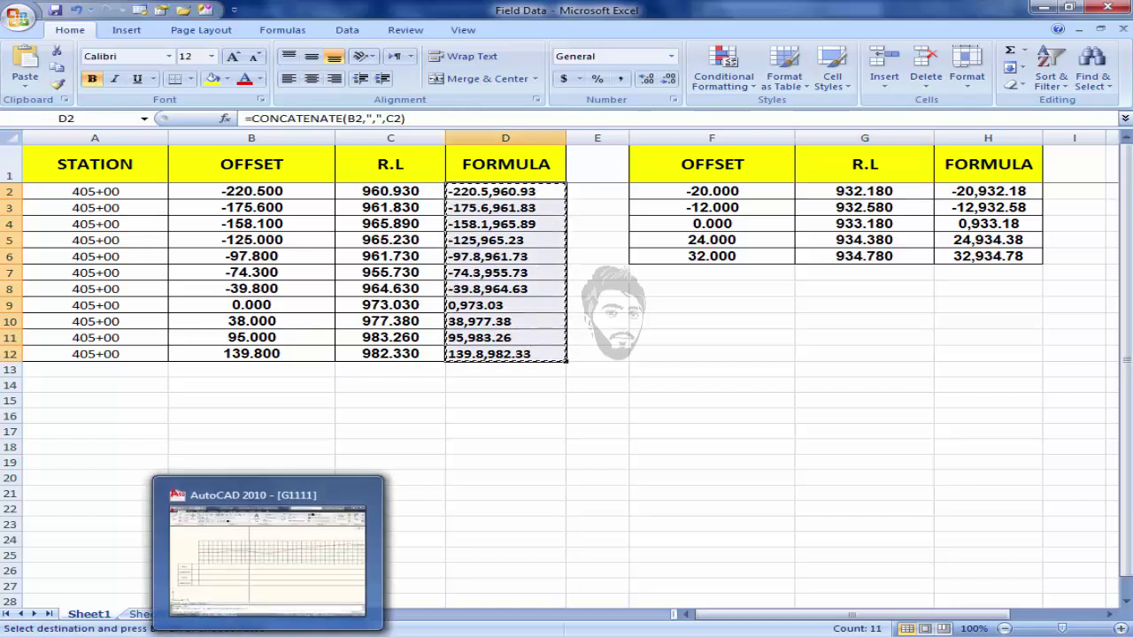
left_click(265, 544)
left_click(345, 85)
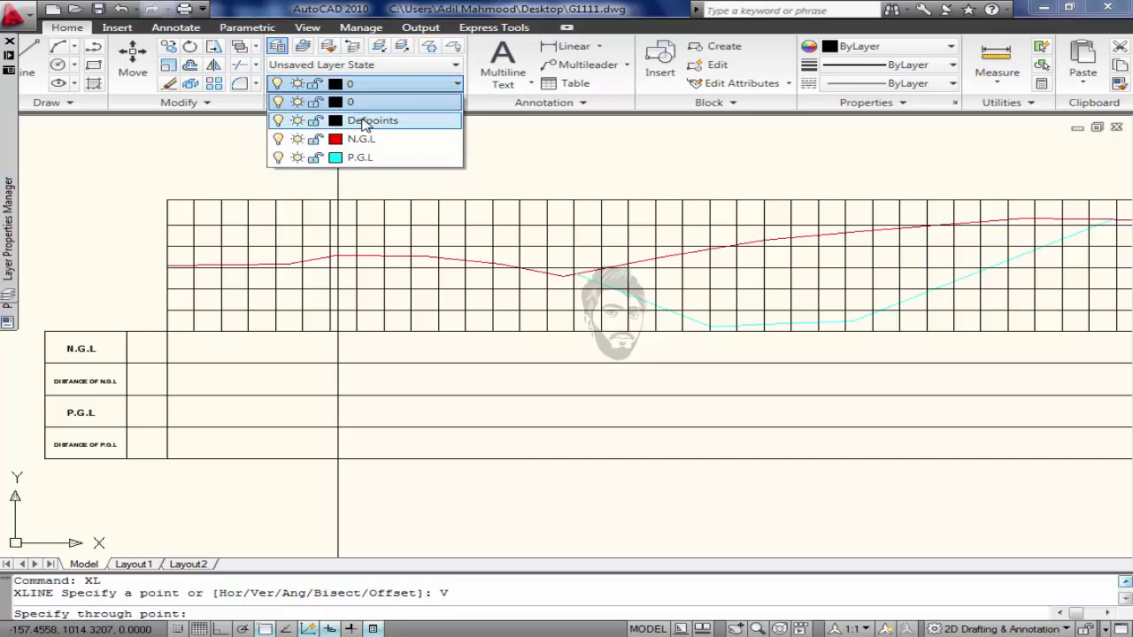
left_click(370, 140)
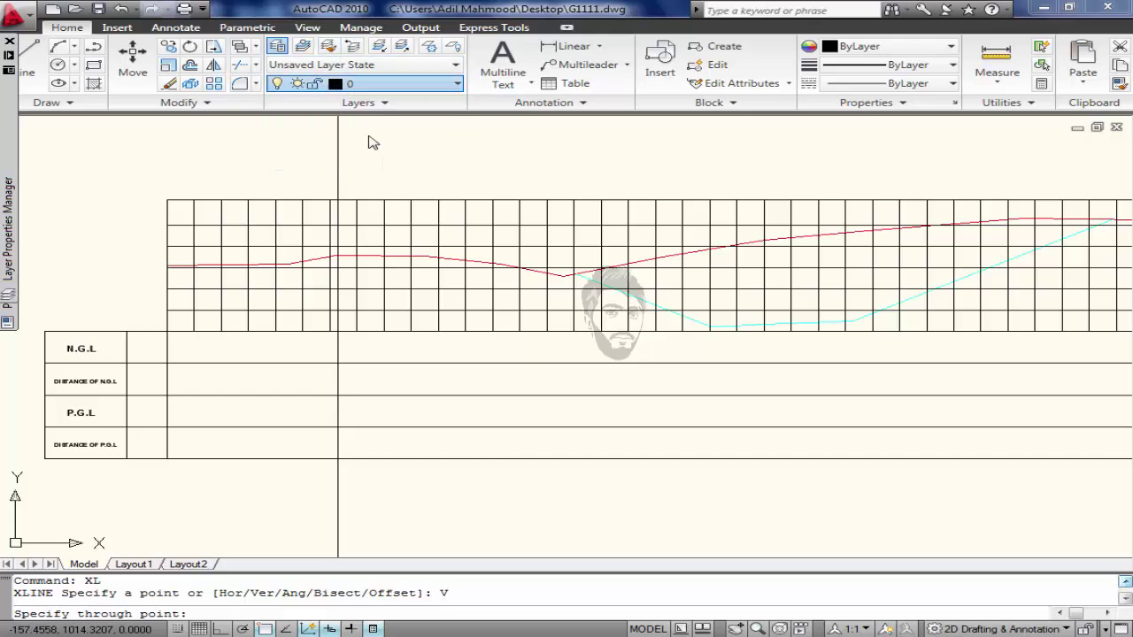
right_click(337, 609)
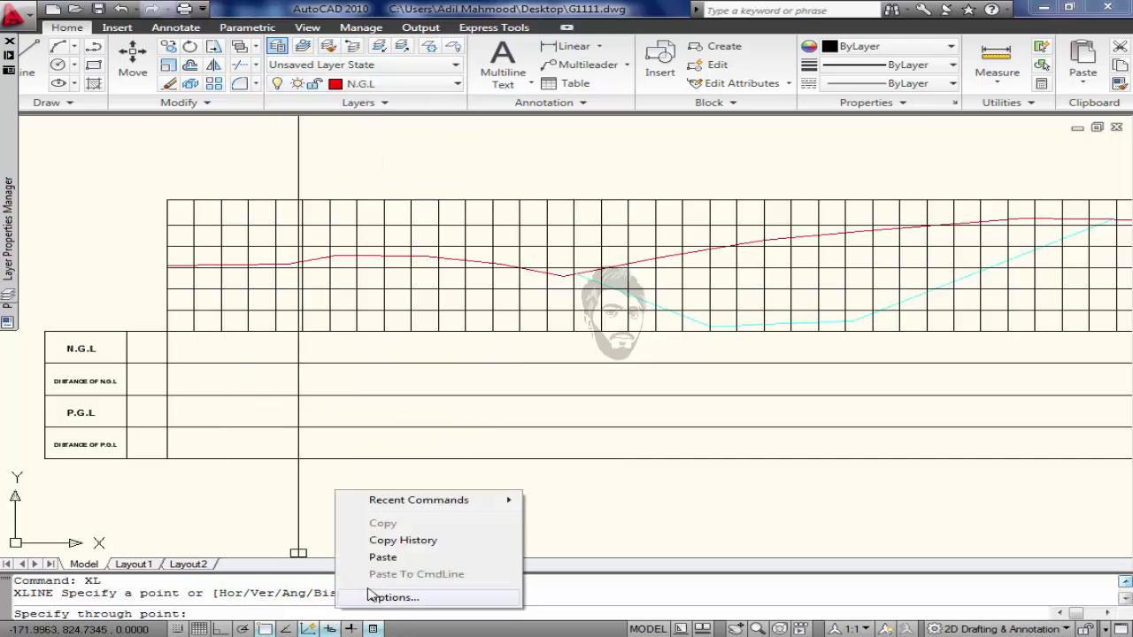
left_click(383, 556)
scroll(387, 477, "down", 2)
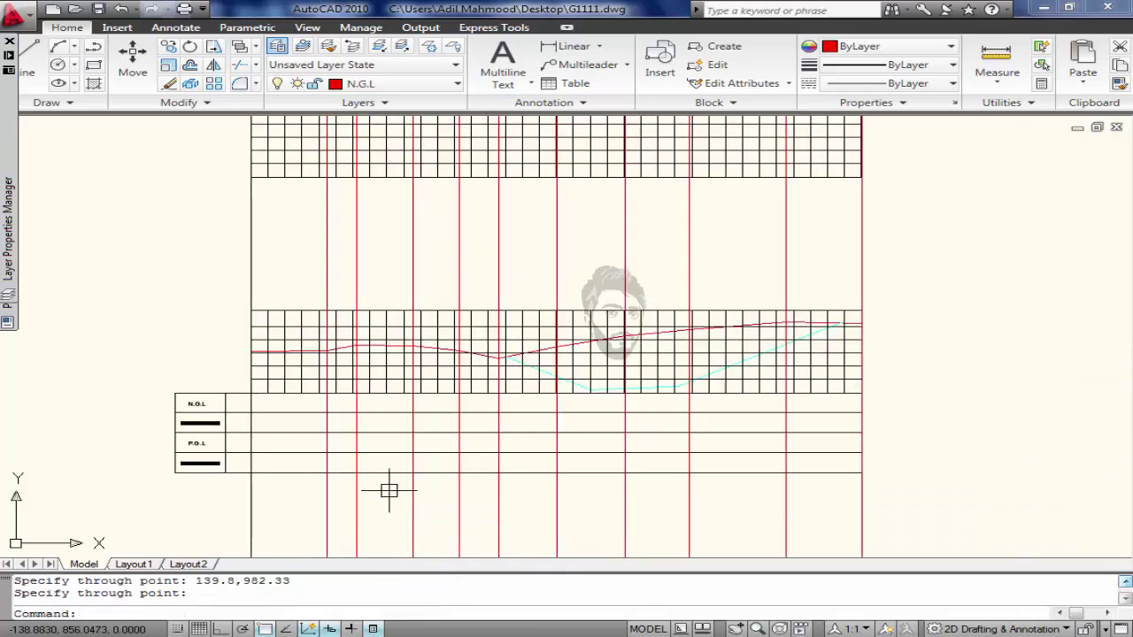
Trim the red vertical lines above the table against the horizontal table edge.
key("Return")
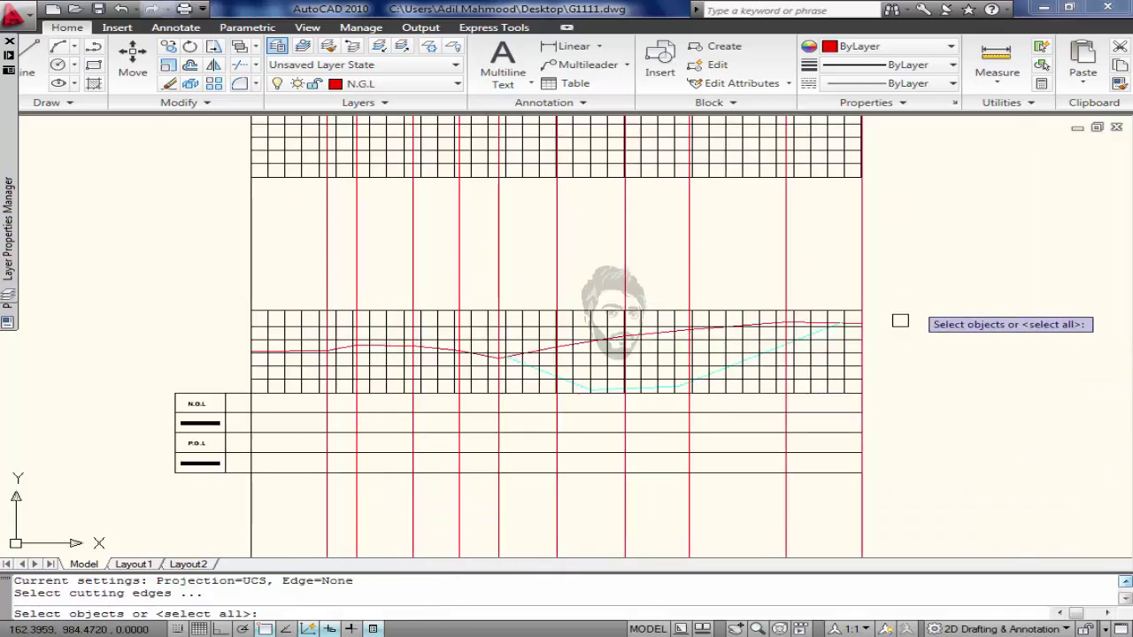
scroll(704, 387, "up", 2)
left_click(720, 378)
scroll(726, 389, "down", 4)
key("Return")
left_click(856, 325)
left_click(430, 337)
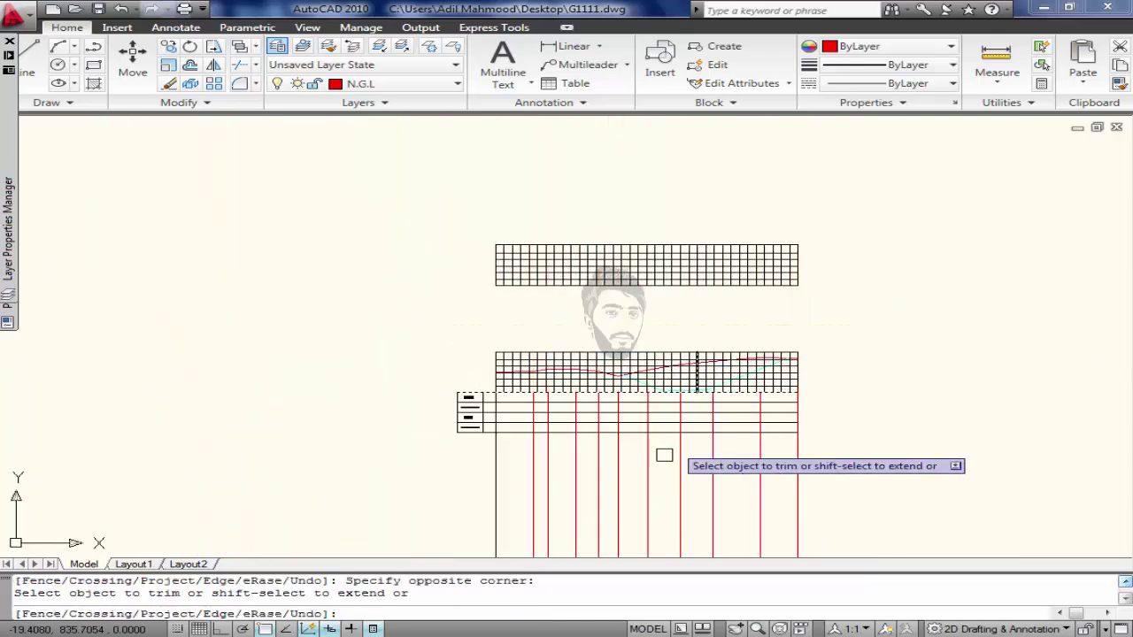
middle_click_drag(536, 437, 430, 331)
scroll(448, 386, "up", 3)
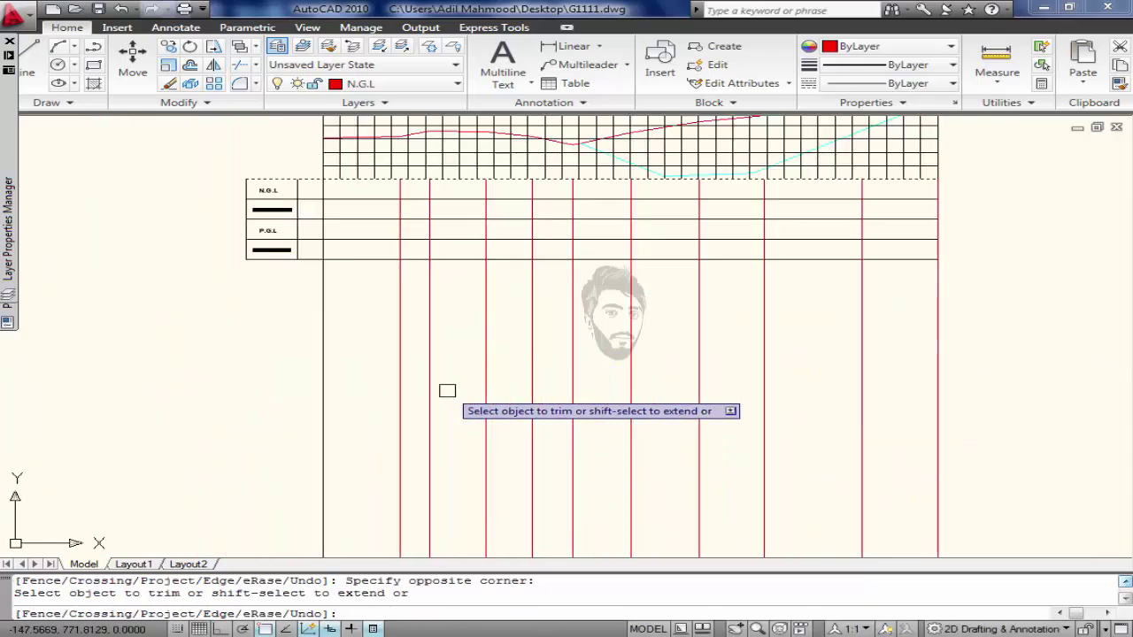
key("Return")
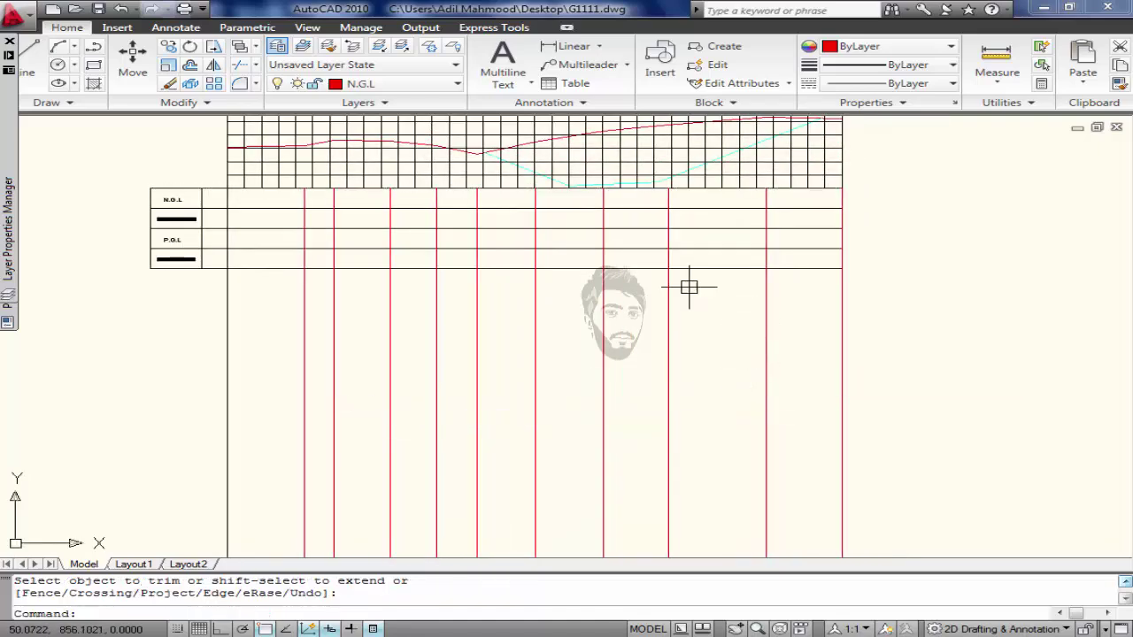
Trim the red lines hanging below the table and save the drawing.
key("Return")
key("Return")
left_click(888, 313)
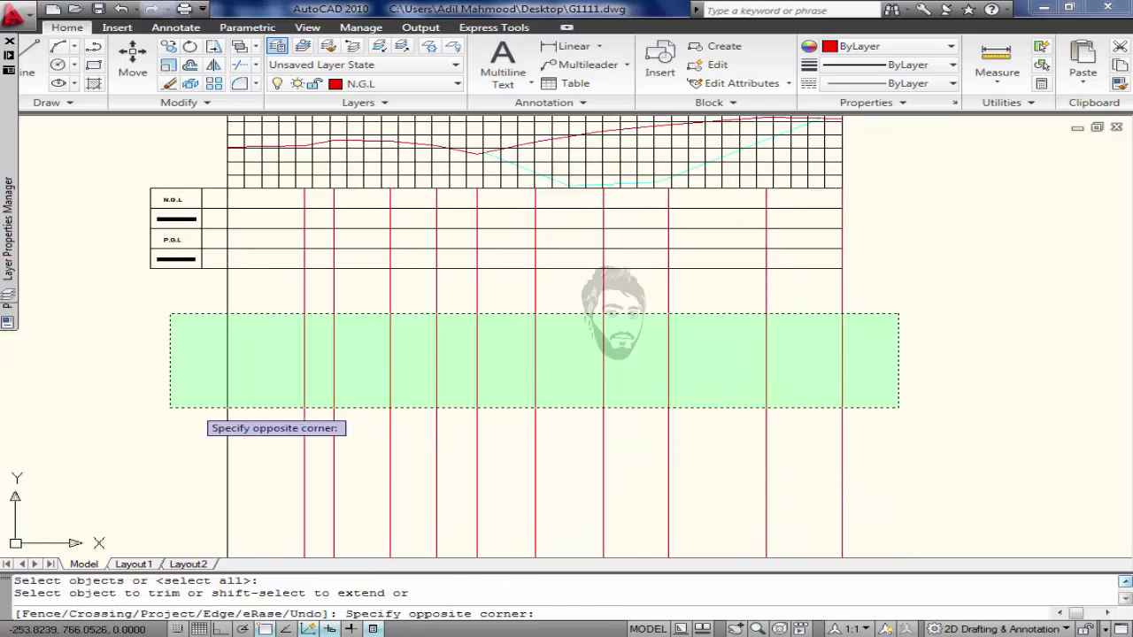
left_click(152, 410)
key("Return")
middle_click_drag(251, 369, 275, 405)
key("ctrl+s")
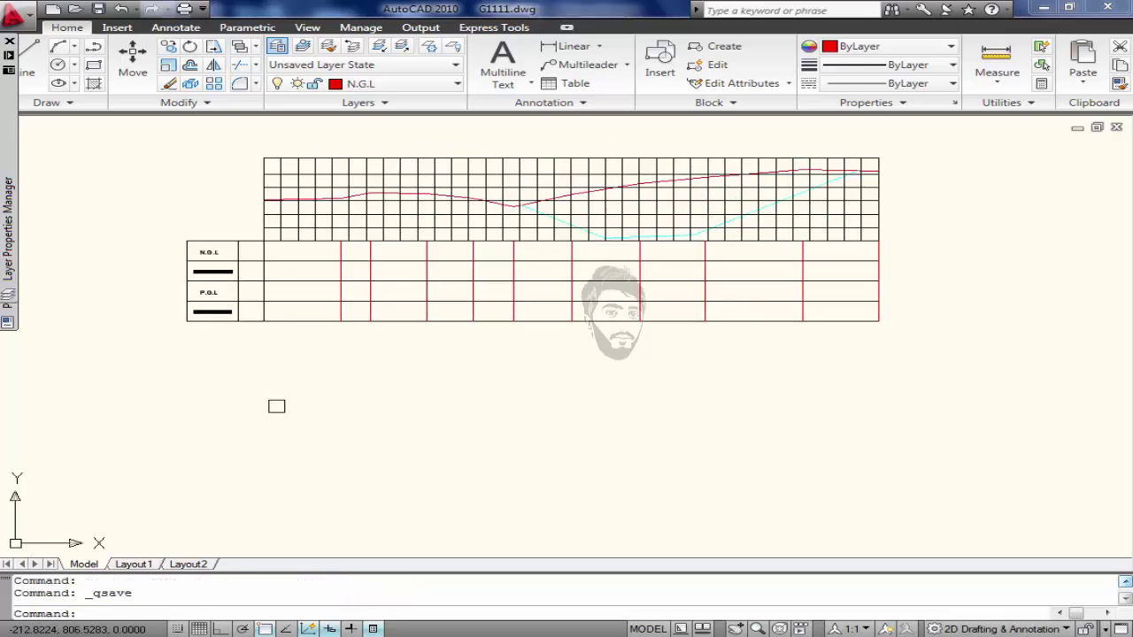
middle_click_drag(343, 303, 359, 347)
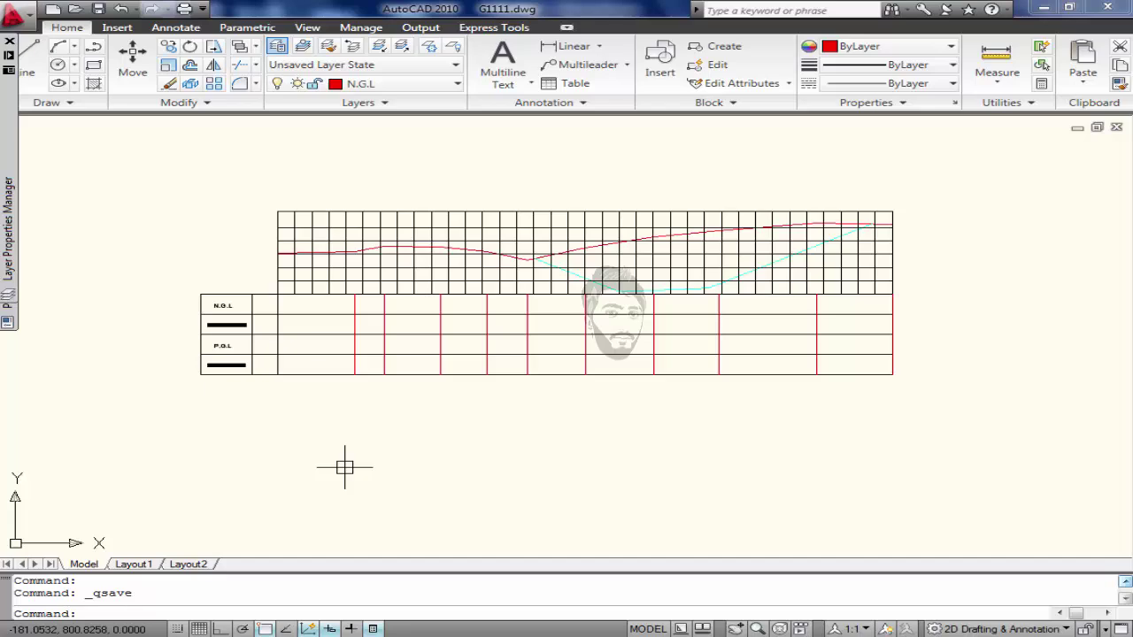
Load the vv.lsp routine through APPLOAD.
type("AP")
key("Return")
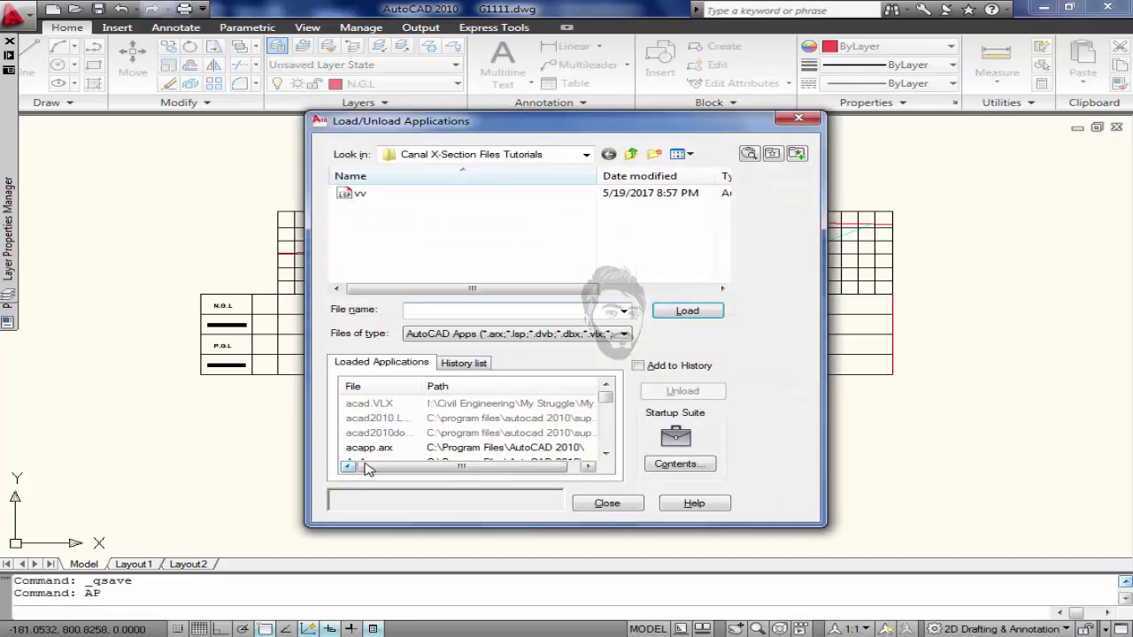
left_click(398, 205)
left_click(666, 312)
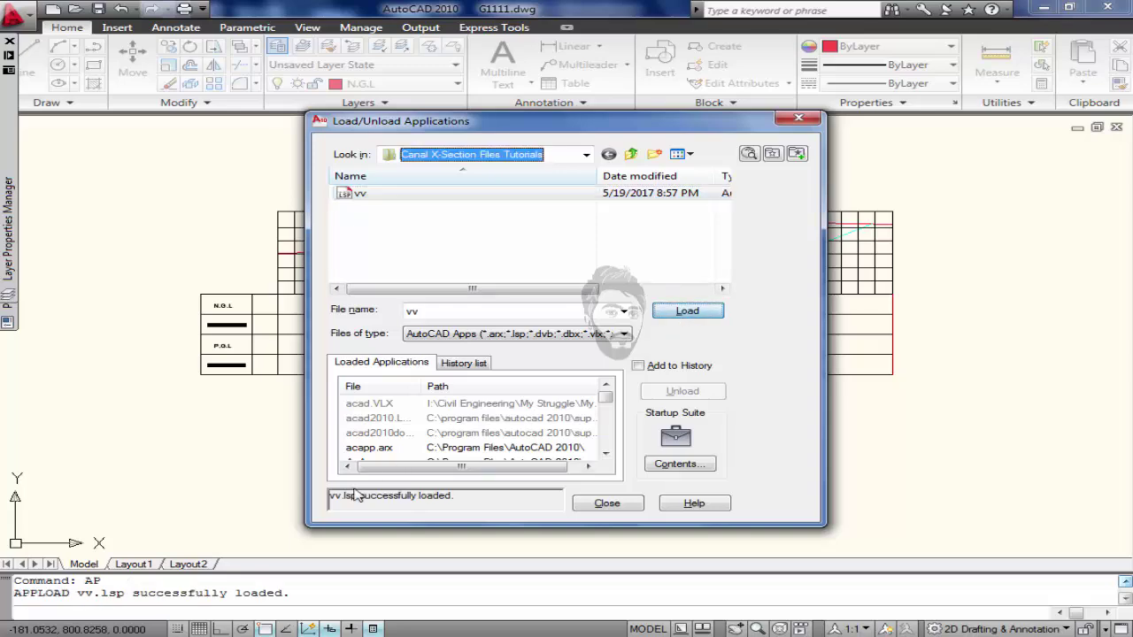
left_click(607, 503)
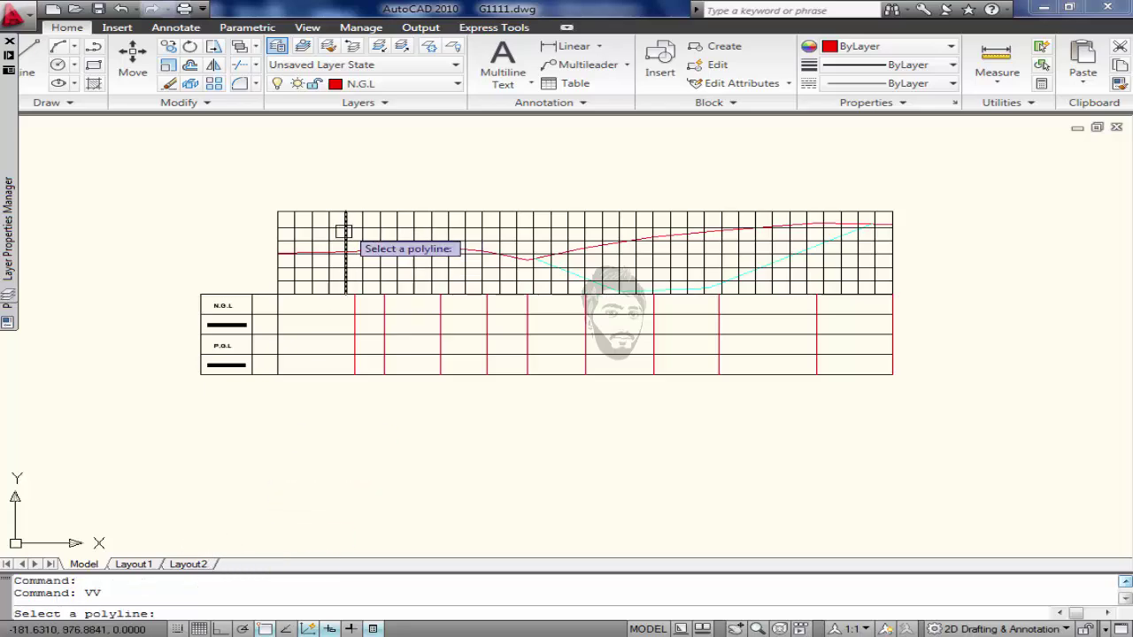
Run VV on the red N.G.L polyline, setting the X and Y label base points.
scroll(350, 256, "up", 4)
left_click(331, 256)
scroll(342, 304, "down", 2)
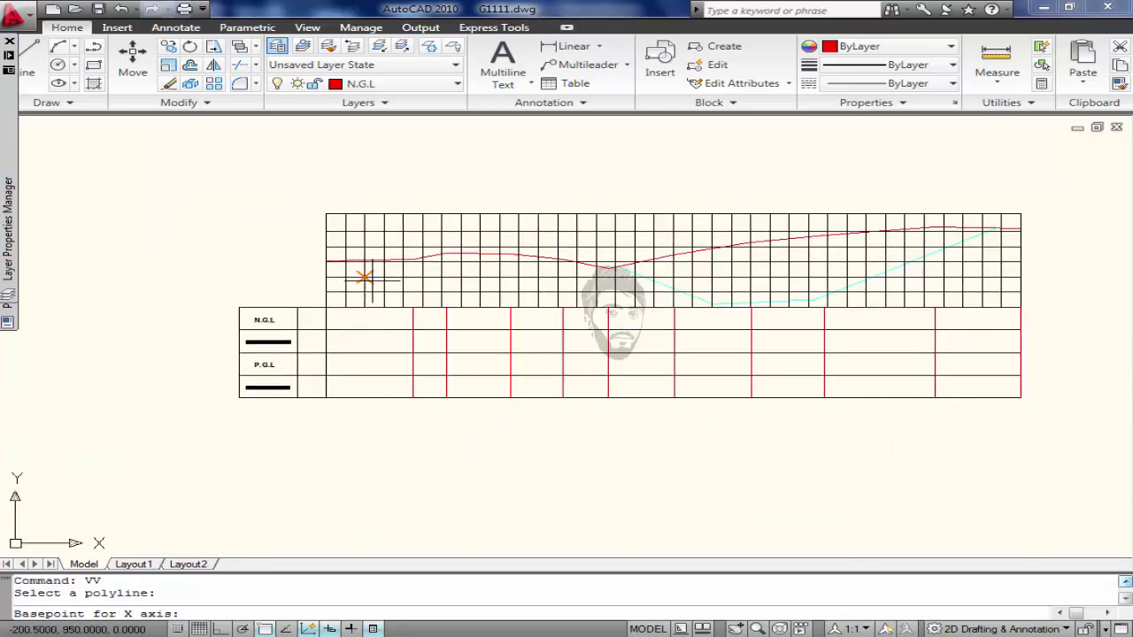
scroll(304, 380, "up", 5)
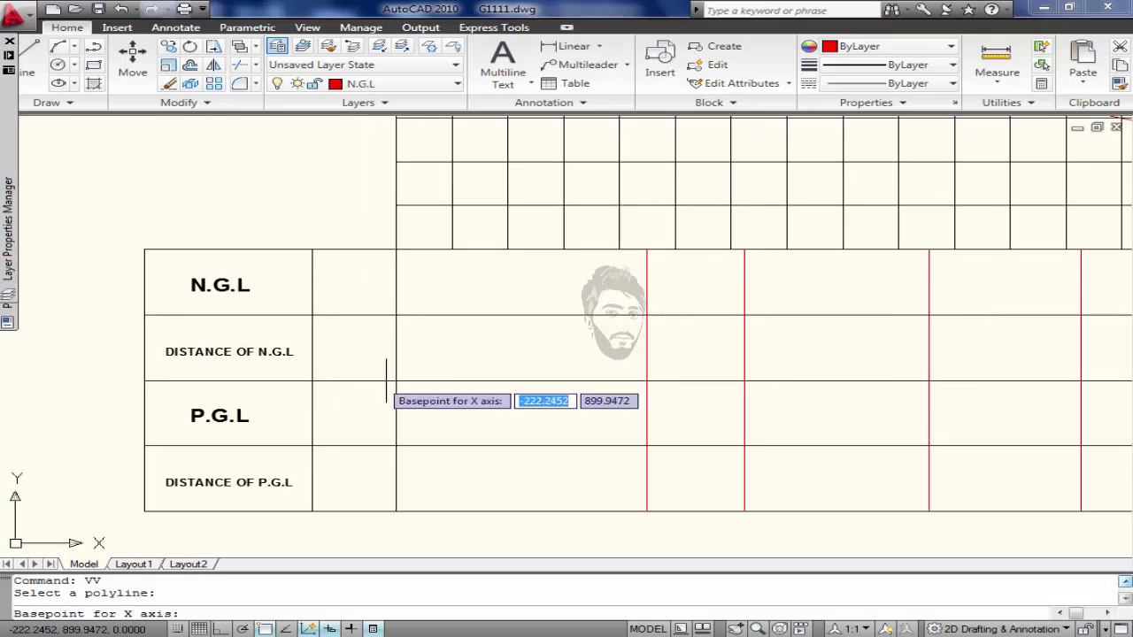
left_click(396, 382)
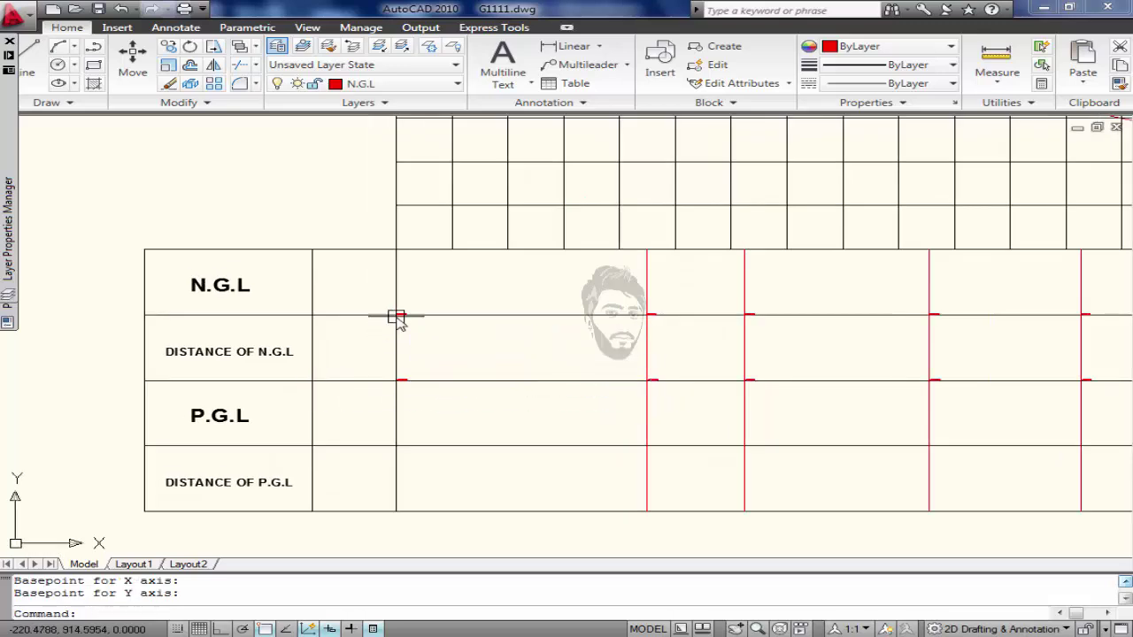
scroll(448, 336, "up", 5)
middle_click_drag(397, 404, 454, 390)
left_click(427, 420)
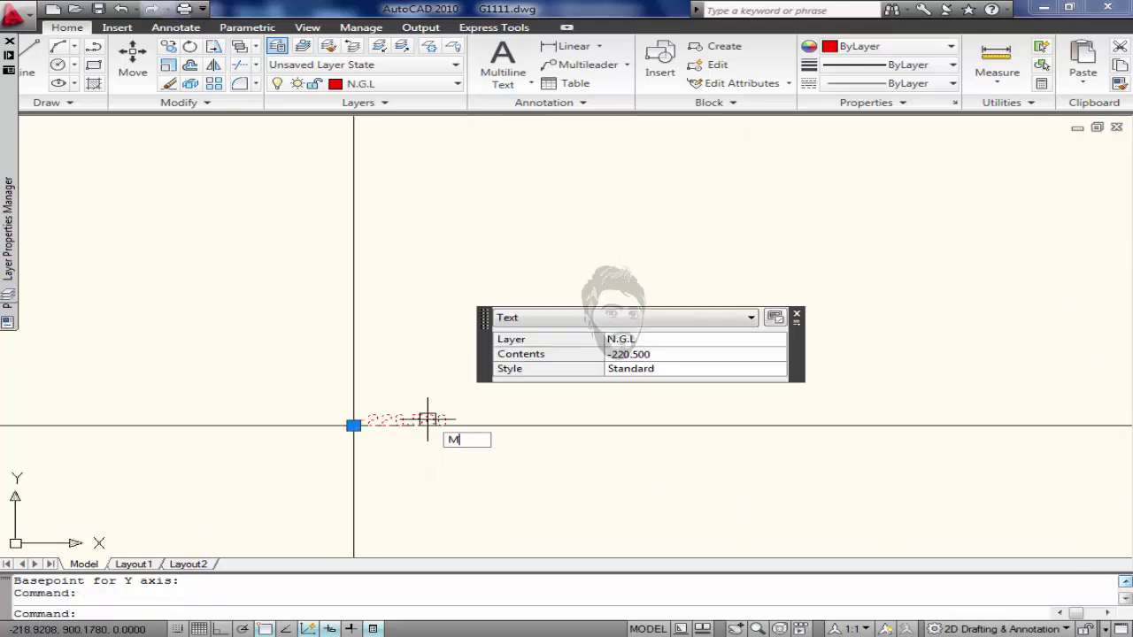
Move the -220.500 label up and to the left, then reselect it.
key("Return")
left_click(421, 423)
left_click(384, 381)
key("Escape")
left_click(384, 380)
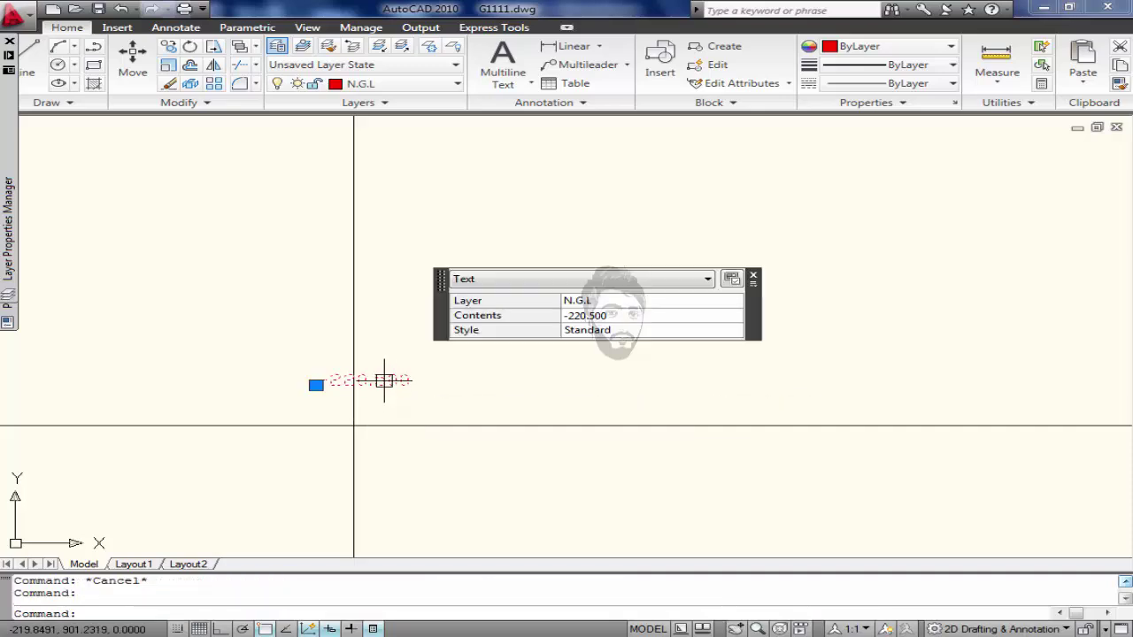
Edit the -220.500 label and scale it to a new size.
double_click(384, 381)
key("Return")
key("Escape")
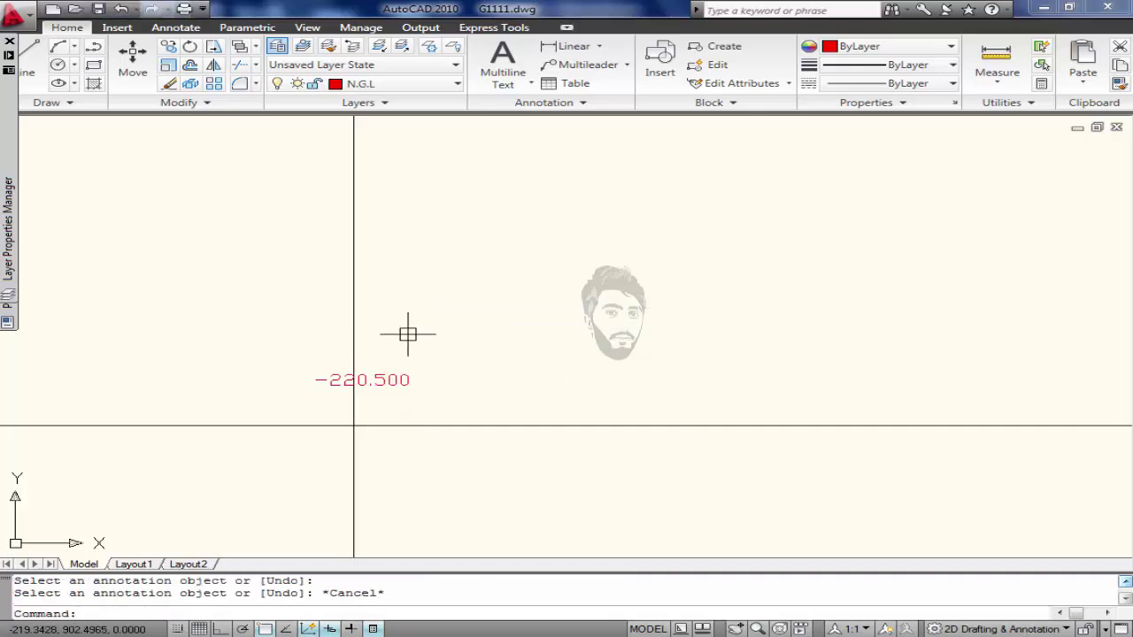
key("Return")
left_click(252, 464)
scroll(245, 475, "down", 3)
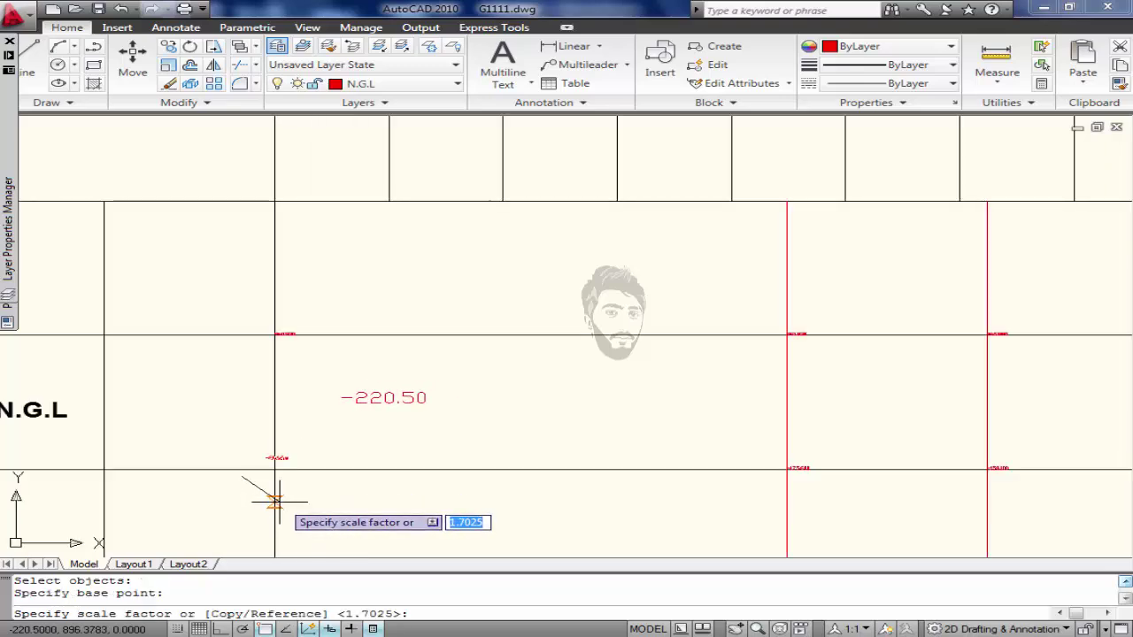
left_click(274, 503)
Rotate the -220.500 label vertical with ortho on, then undo the rotation.
type("RO")
key("Return")
left_click(362, 402)
key("Return")
left_click(354, 464)
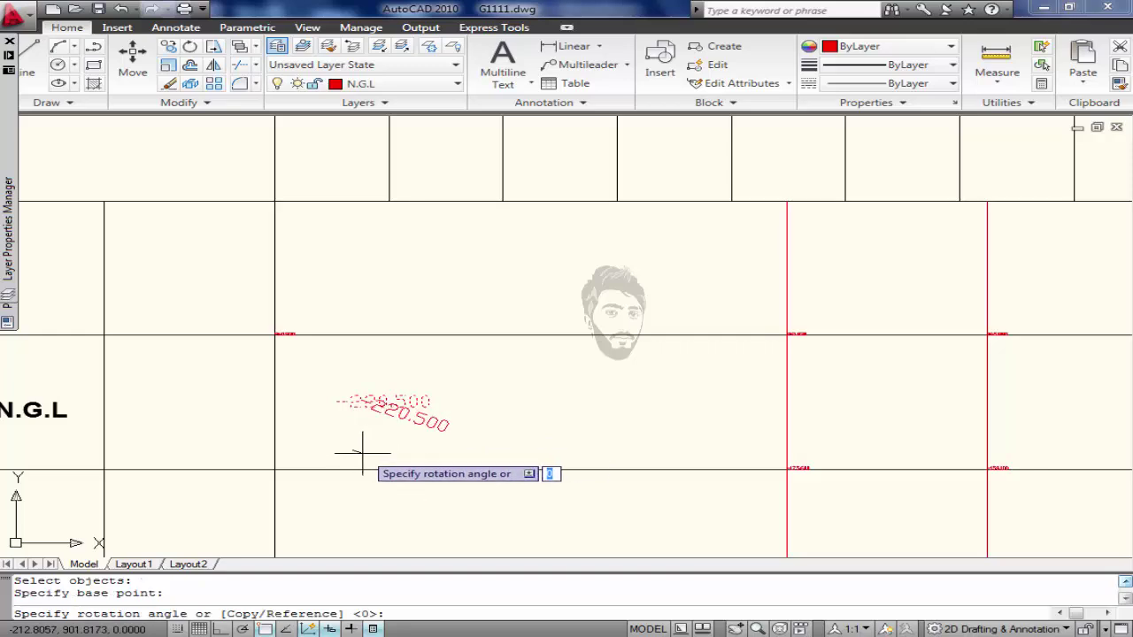
key("F8")
left_click(361, 407)
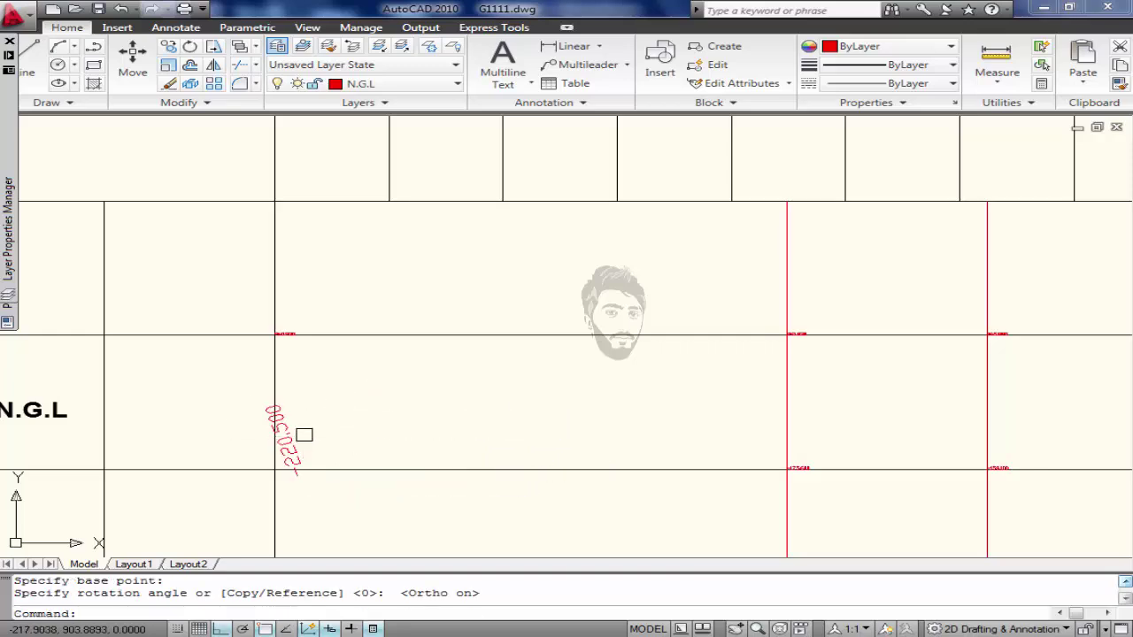
key("ctrl+z")
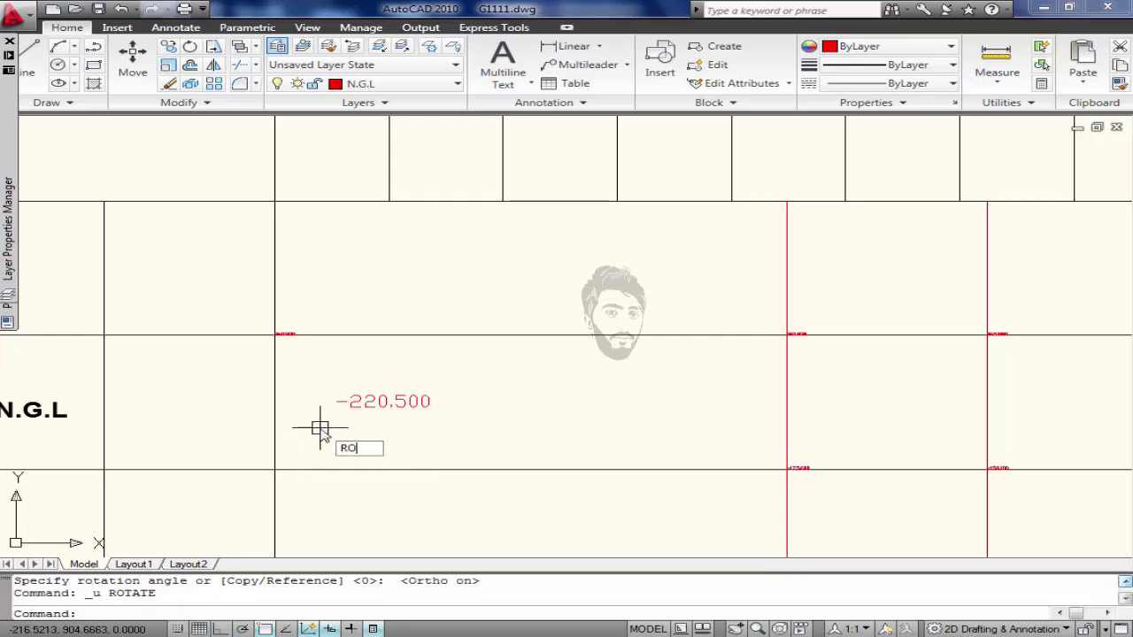
Rotate the -220.500 label again so it reads vertically.
type("RO")
key("Return")
left_click(356, 404)
key("Return")
left_click(533, 389)
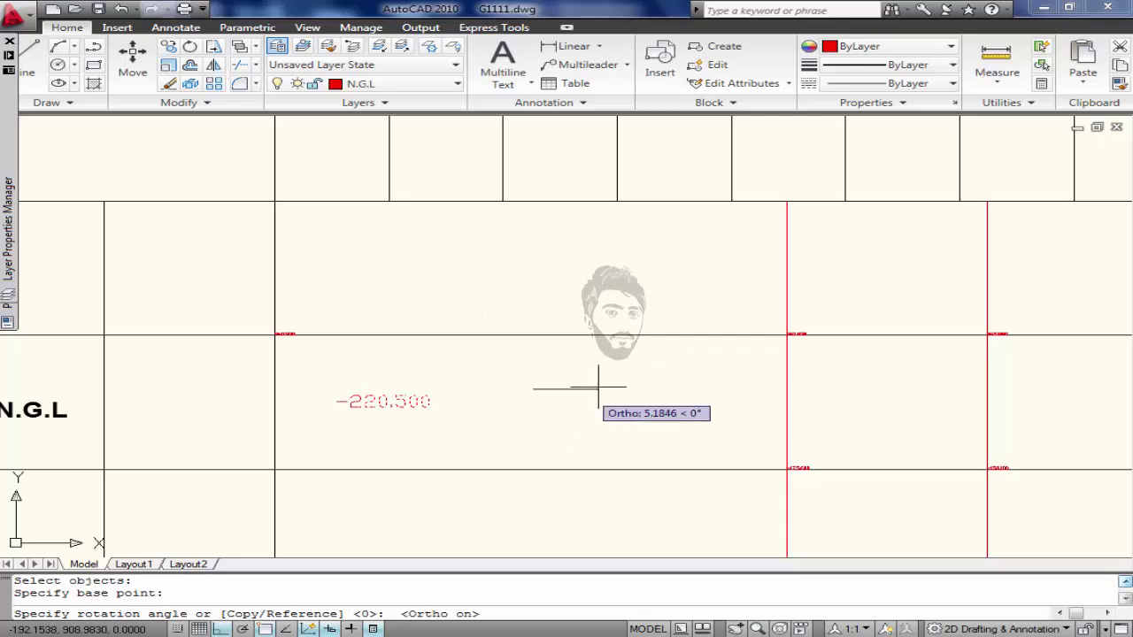
left_click(570, 285)
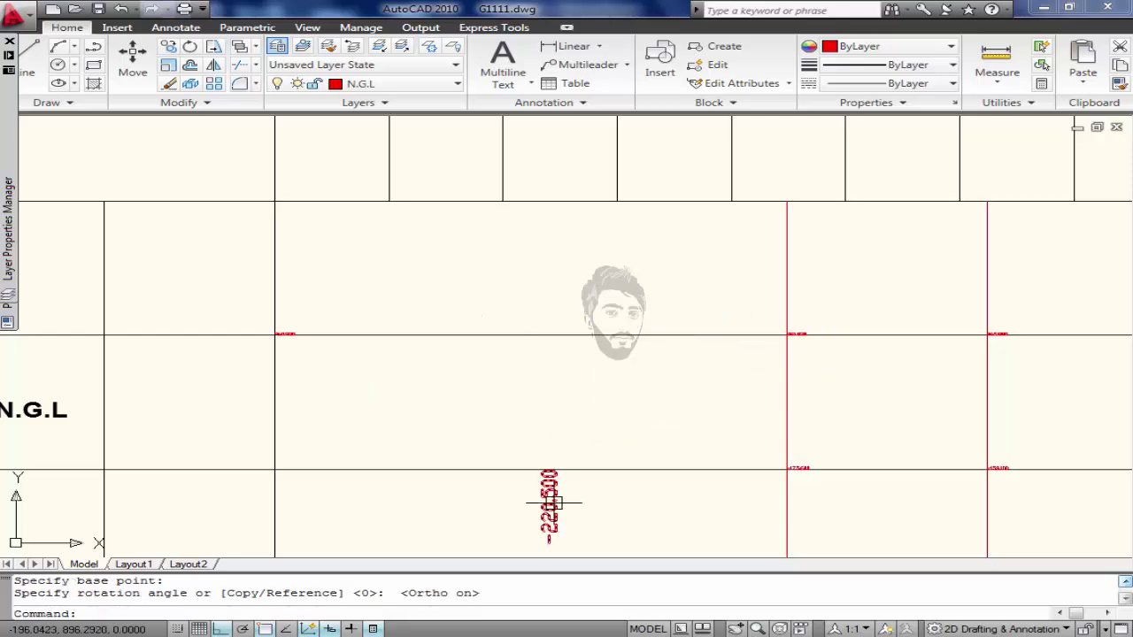
Move the vertical -220.500 label to the table's left edge in the DISTANCE OF N.G.L row.
left_click(553, 503)
type("M")
key("Return")
left_click(556, 542)
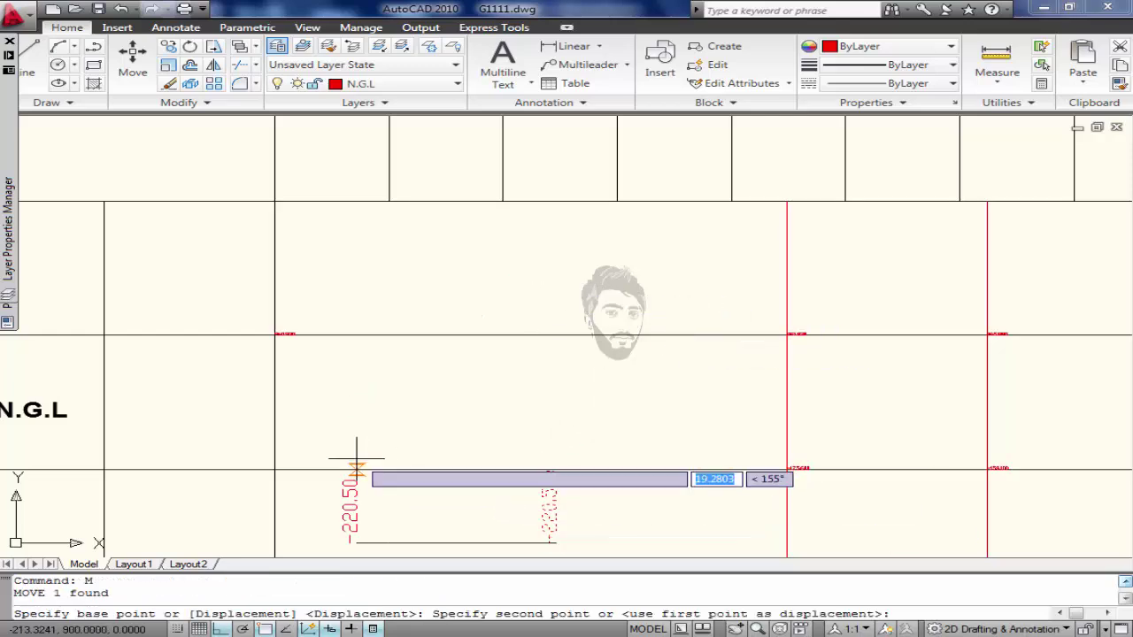
key("F8")
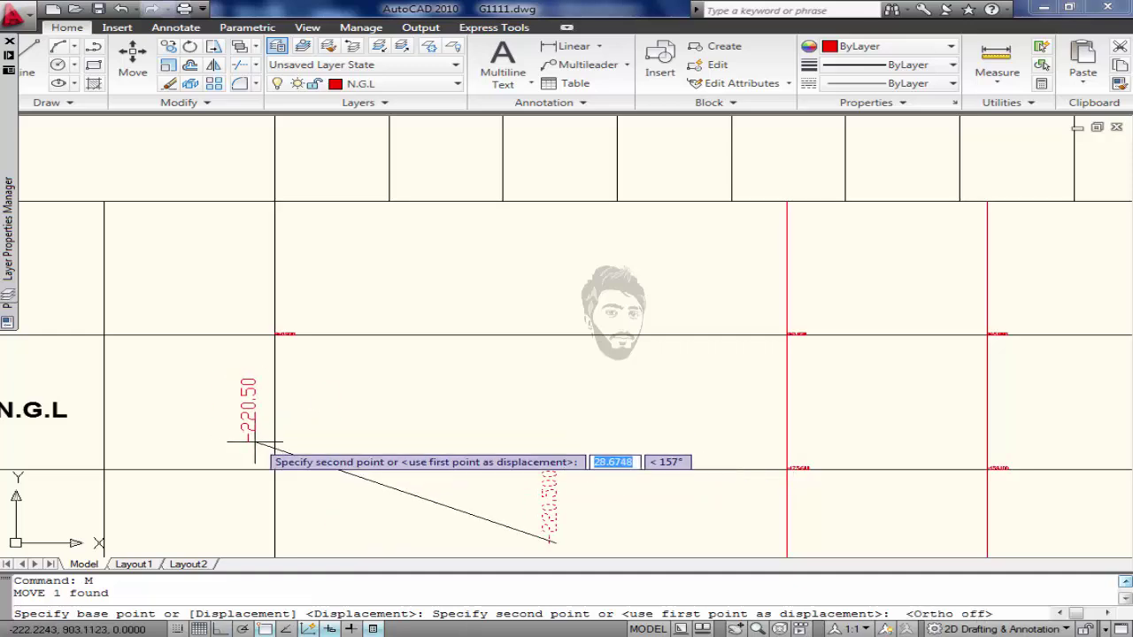
scroll(258, 451, "up", 2)
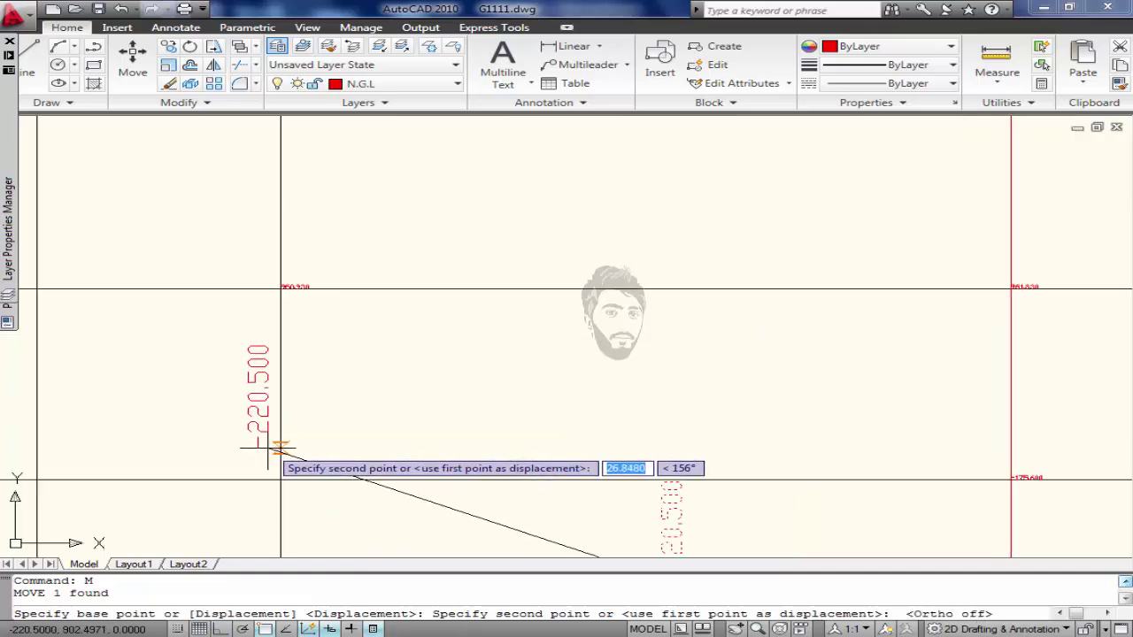
scroll(257, 450, "up", 1)
left_click(265, 449)
key("Escape")
scroll(268, 449, "down", 5)
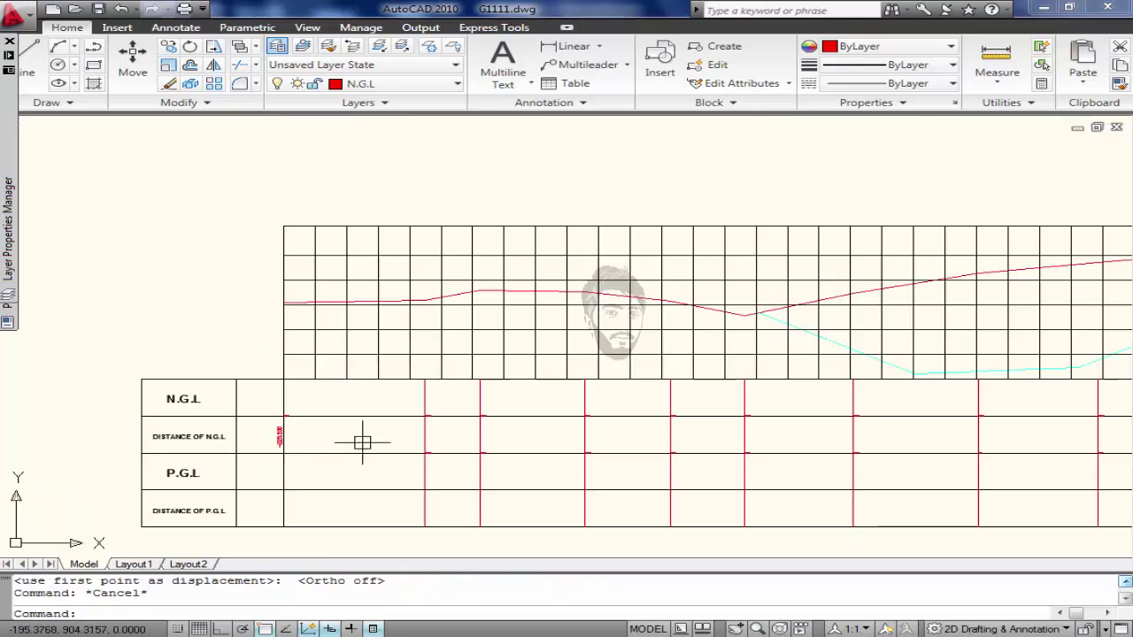
Match properties from the -220.500 label onto the row's other labels with a window.
type("MA")
key("Return")
scroll(275, 436, "up", 3)
left_click(274, 435)
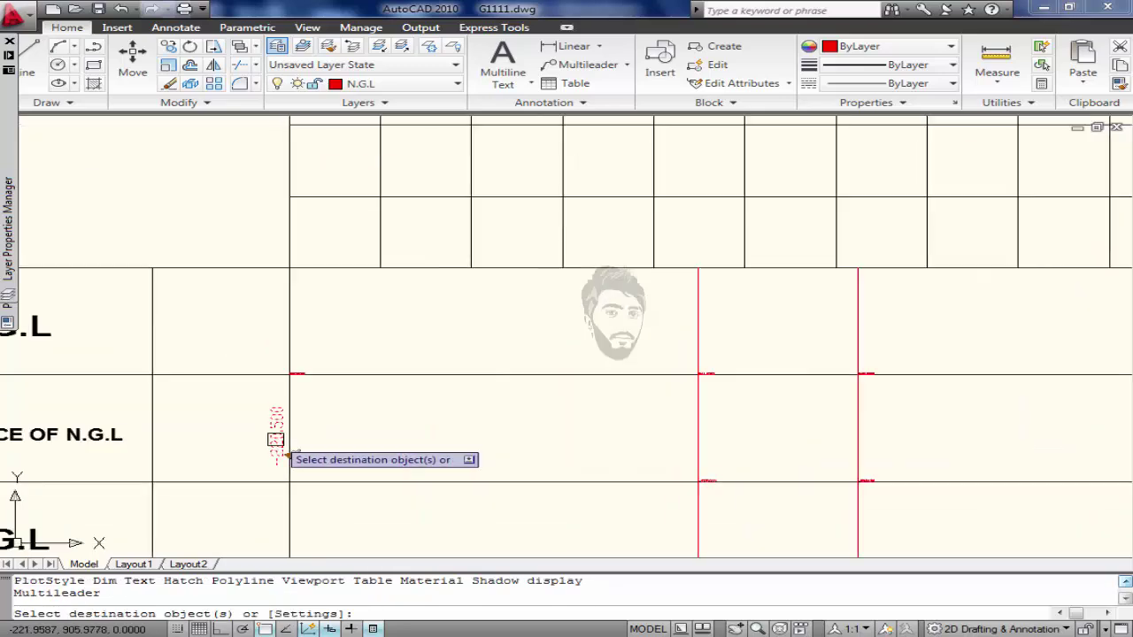
key("Return")
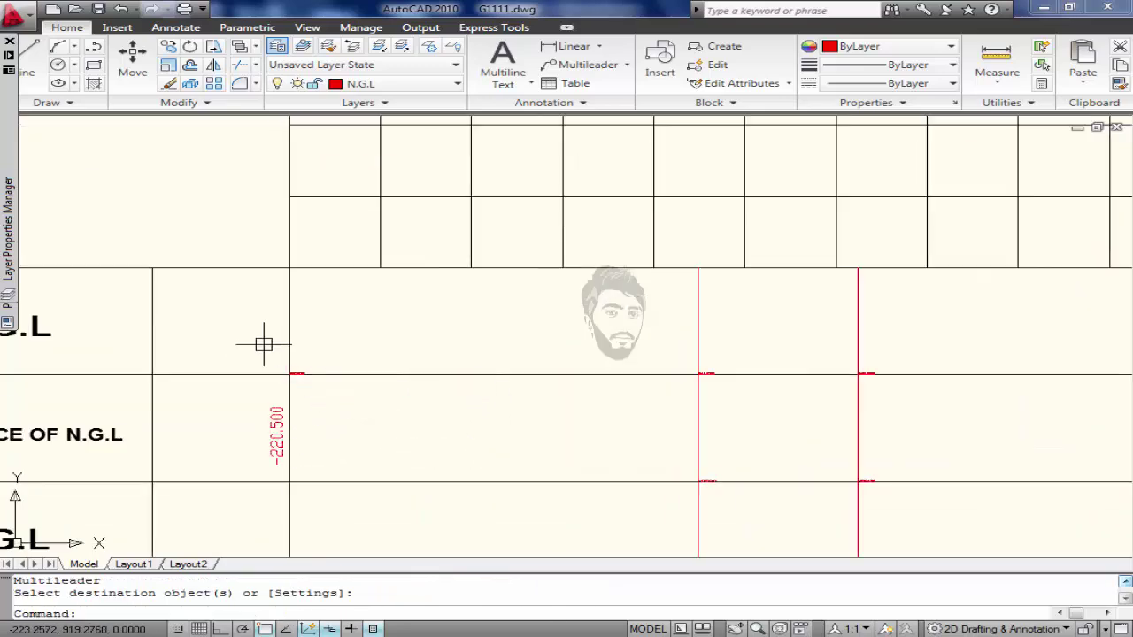
key("Return")
left_click(268, 409)
left_click(255, 354)
scroll(261, 359, "down", 3)
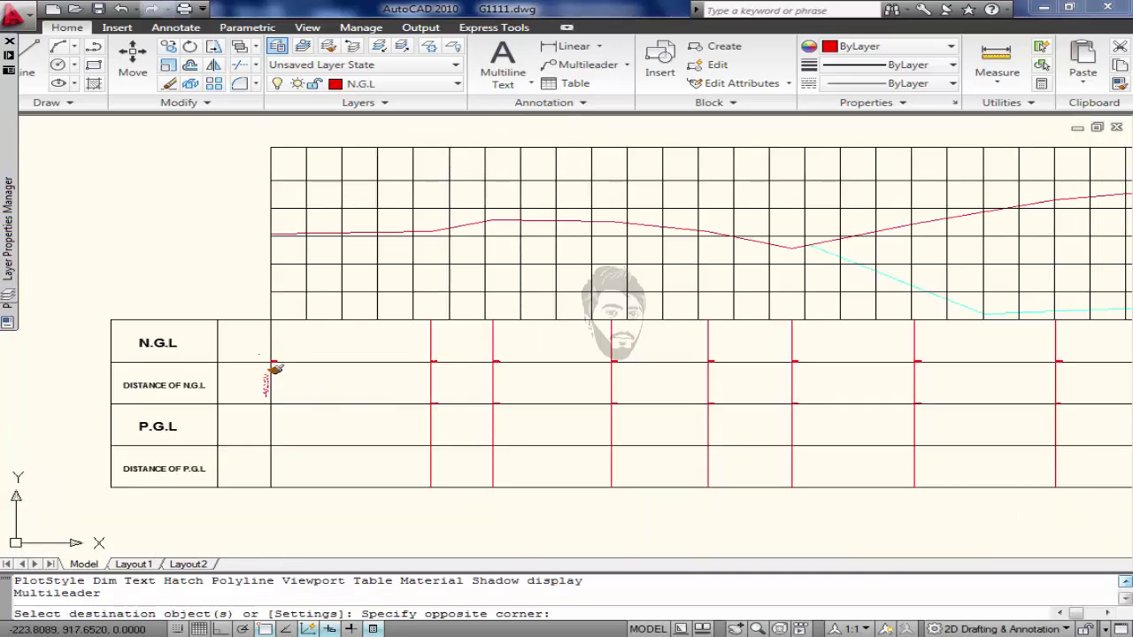
scroll(275, 369, "down", 5)
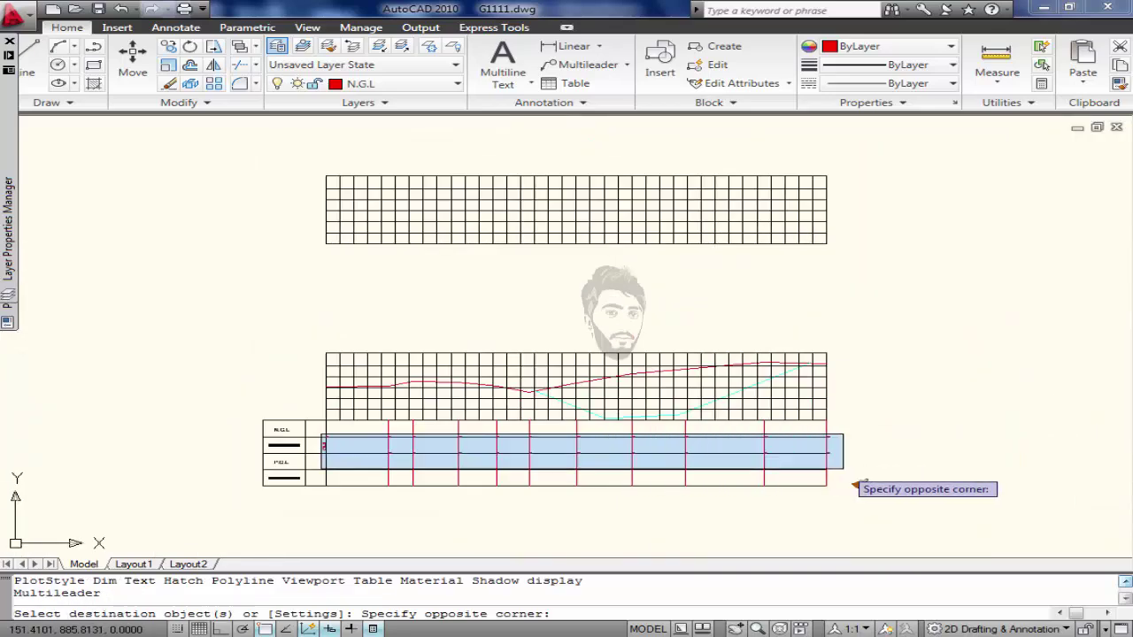
left_click(852, 484)
scroll(842, 460, "up", 8)
key("Return")
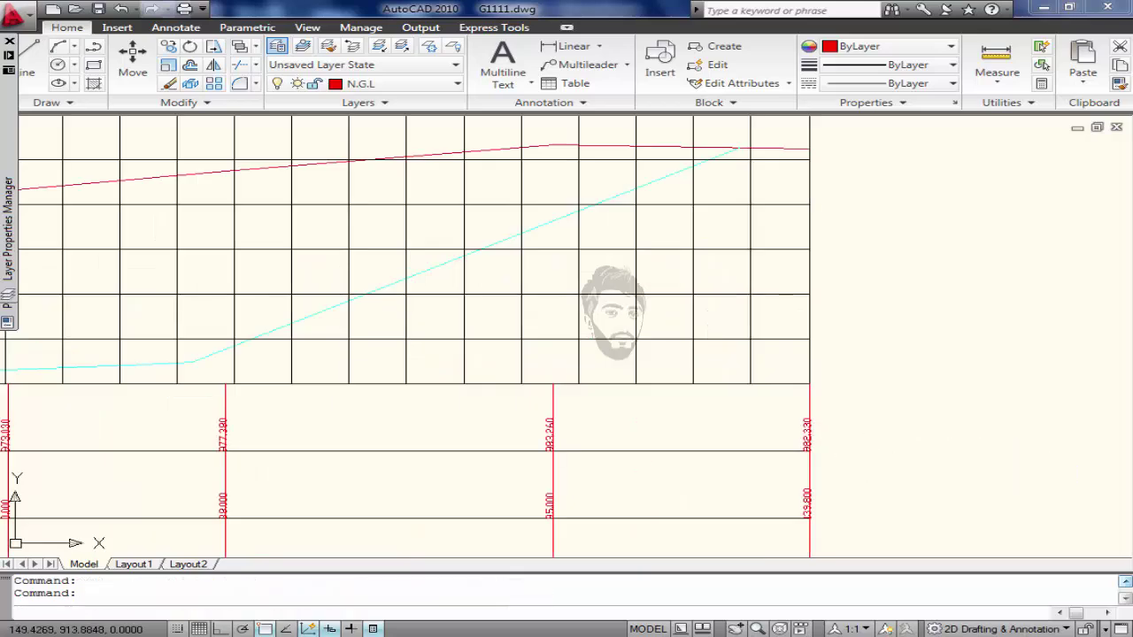
Save the drawing.
key("ctrl+s")
scroll(823, 441, "down", 8)
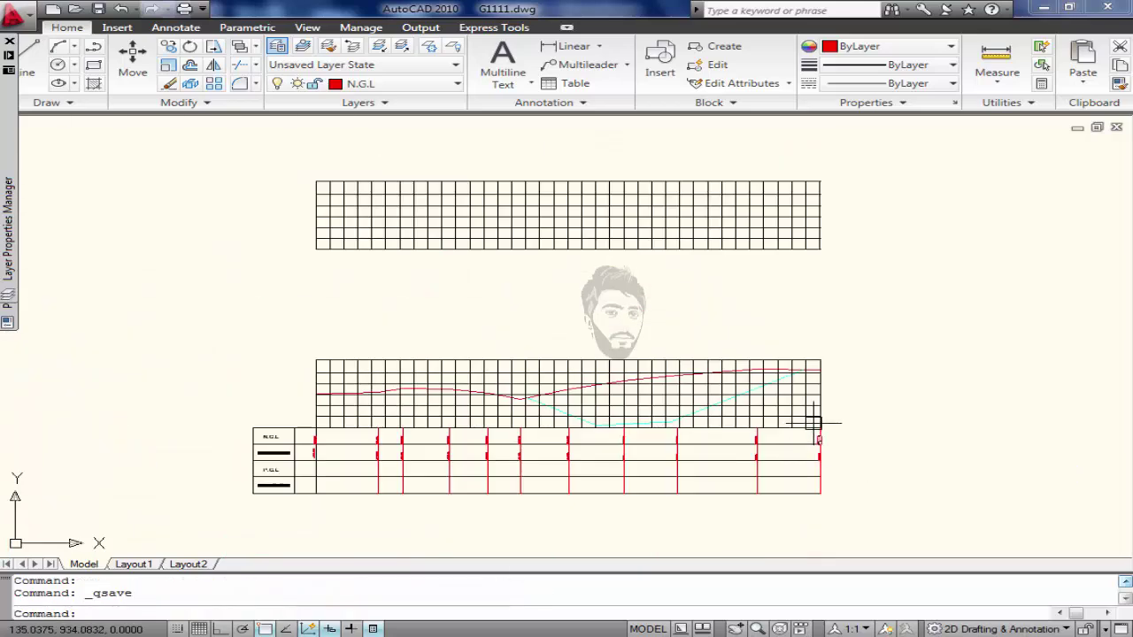
scroll(647, 426, "up", 5)
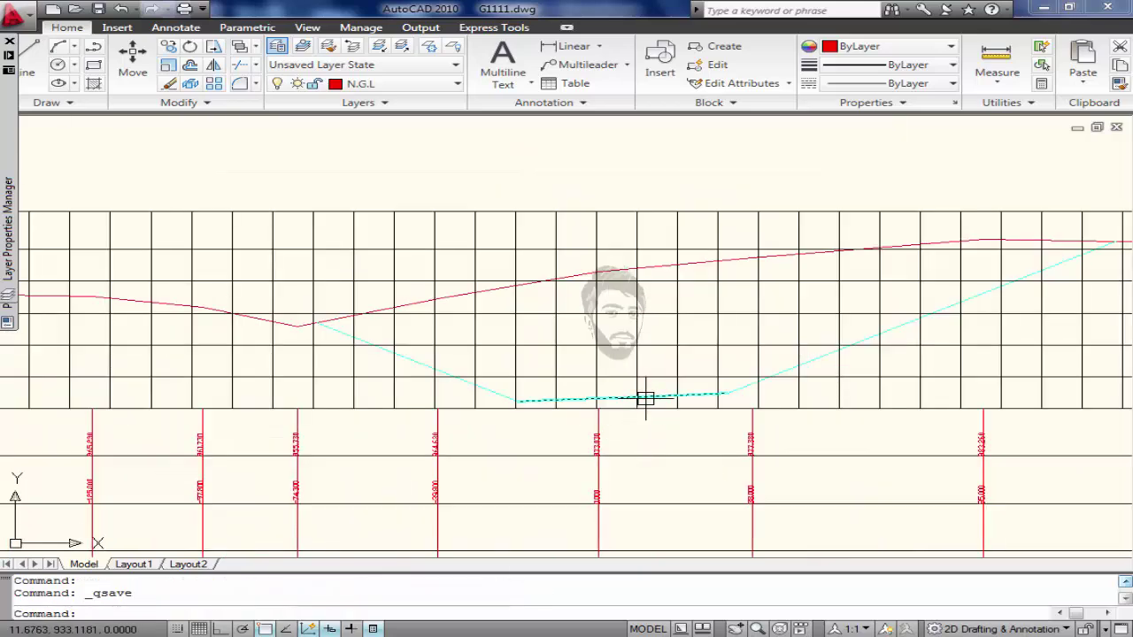
scroll(623, 424, "down", 2)
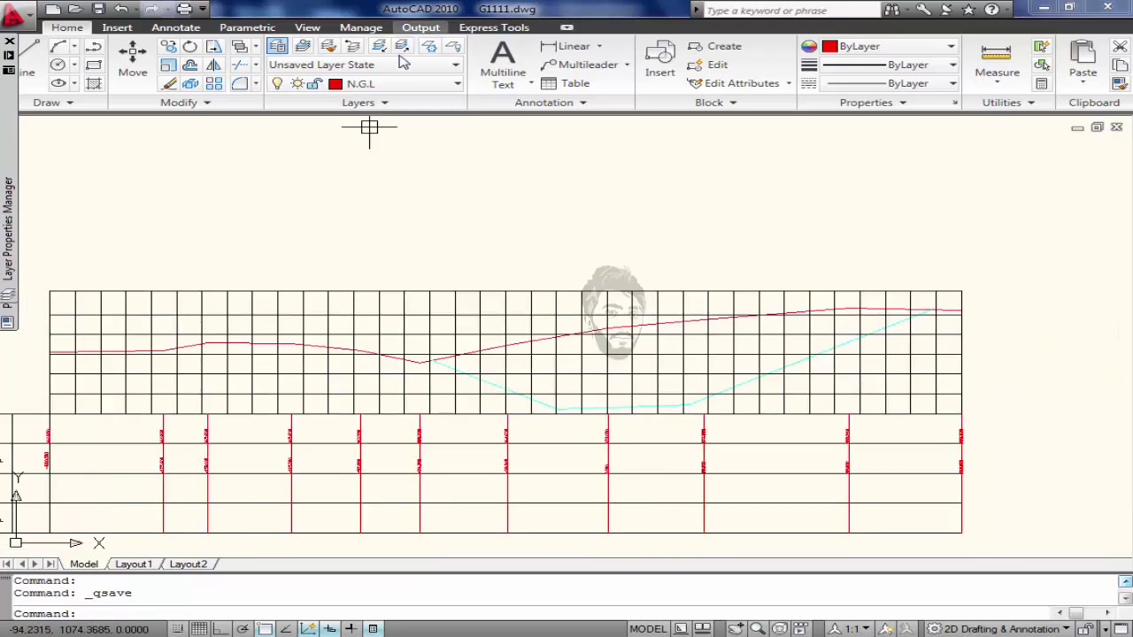
Make P.G.L the current layer.
left_click(408, 83)
left_click(396, 158)
scroll(463, 207, "down", 4)
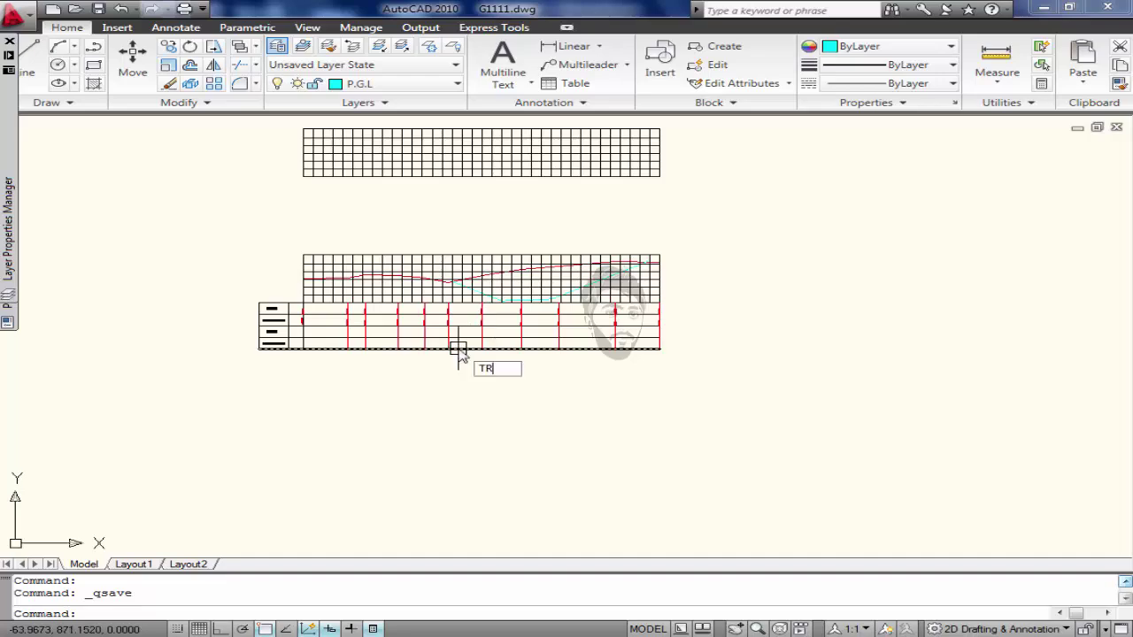
Try trimming and selecting the short leftmost red line, then clear the selection.
key("Return")
scroll(316, 337, "up", 3)
scroll(804, 303, "down", 2)
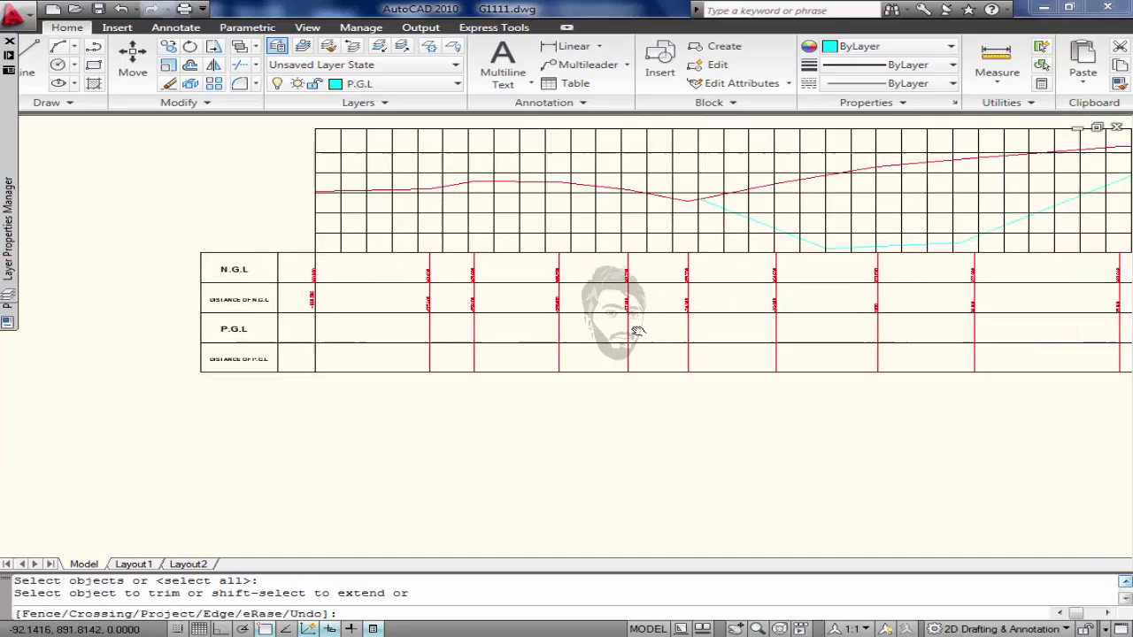
middle_click_drag(637, 332, 637, 332)
left_click(313, 334)
key("Escape")
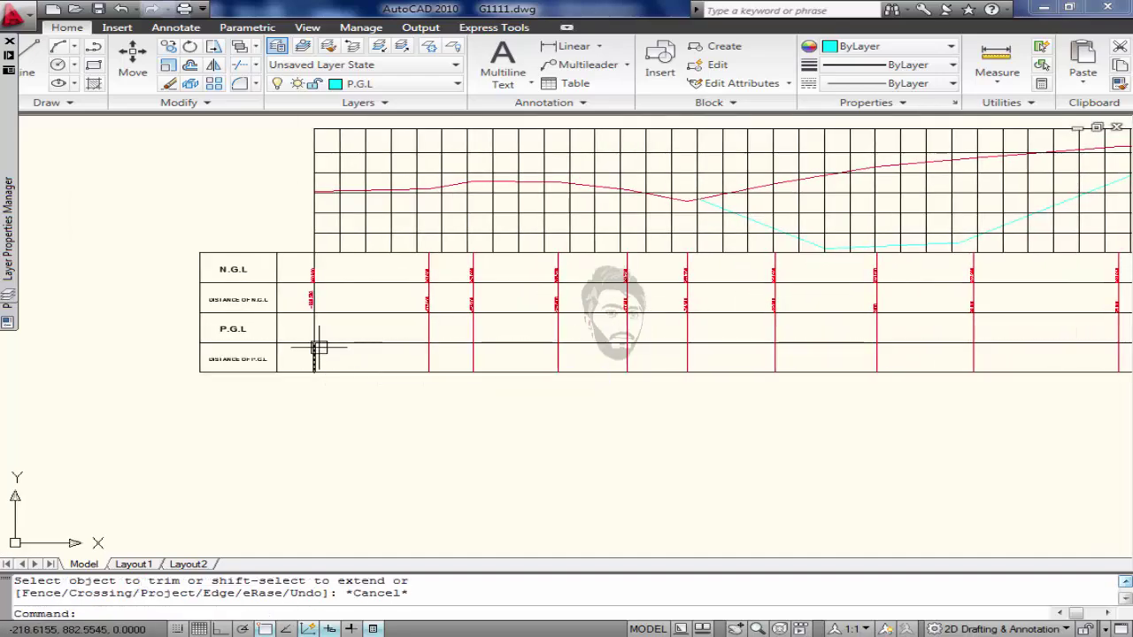
left_click(316, 338)
left_click(300, 325)
key("Escape")
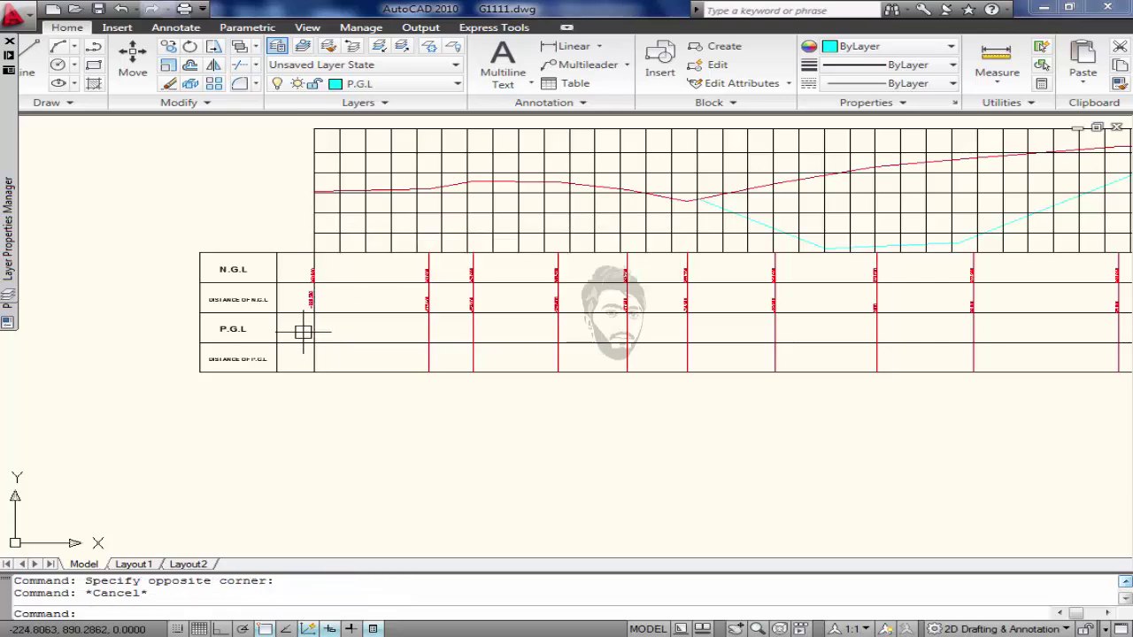
Erase the short leftover red line and select the horizontal row line.
type("TR")
key("Return")
key("Return")
key("Return")
left_click(314, 358)
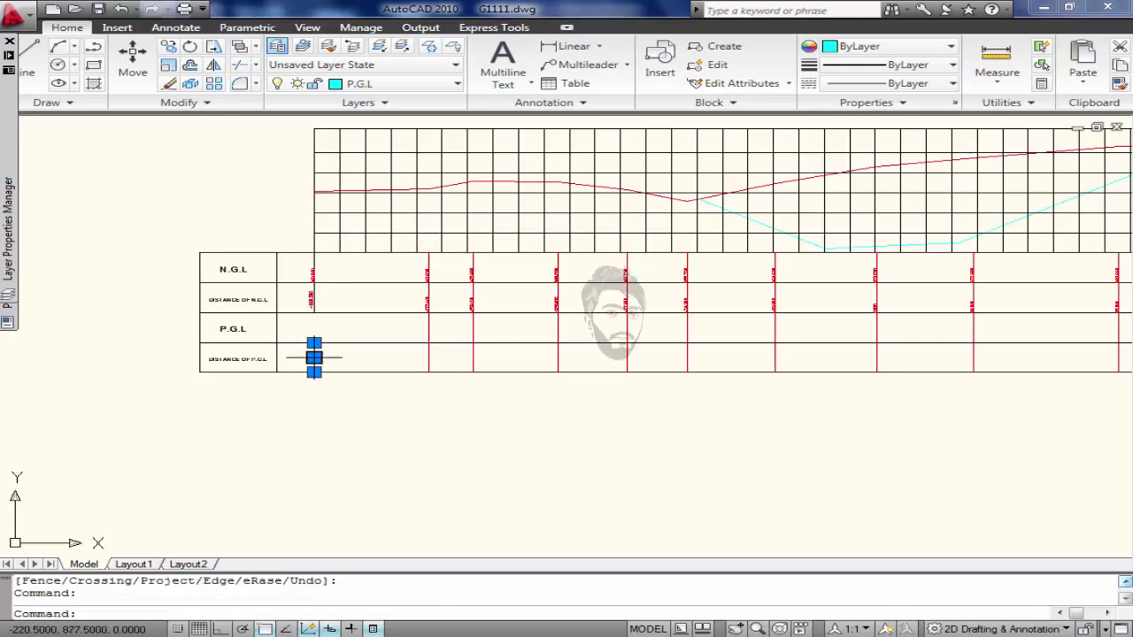
key("Delete")
left_click(375, 343)
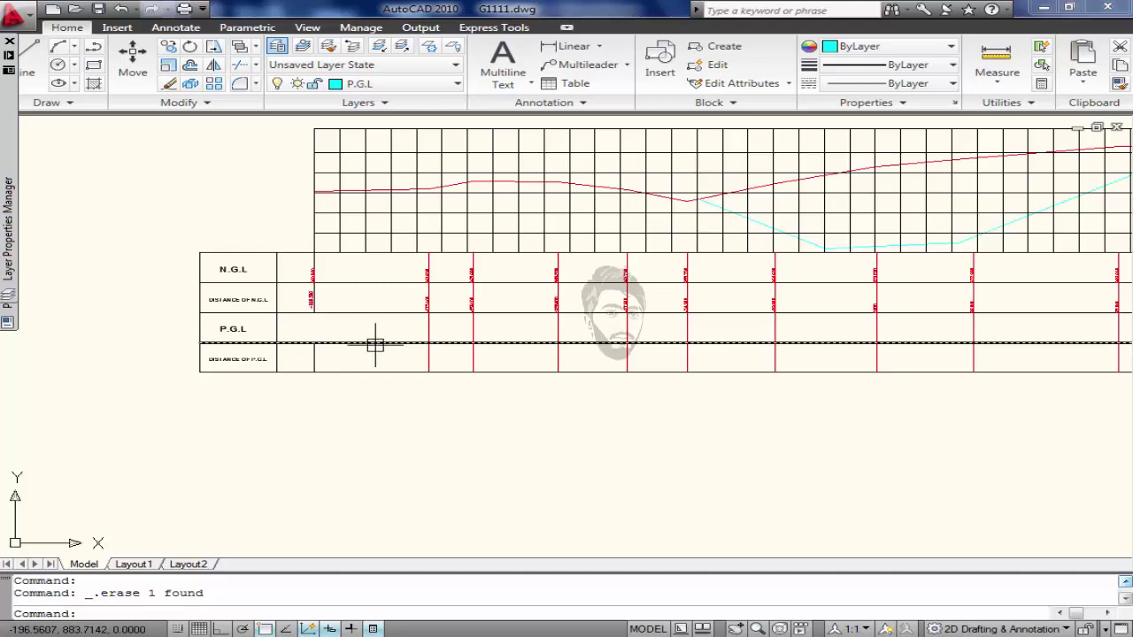
Trim the red lines out of the P.G.L rows using the row line as cutting edge.
type("TR")
key("Return")
left_click(387, 314)
scroll(255, 357, "down", 2)
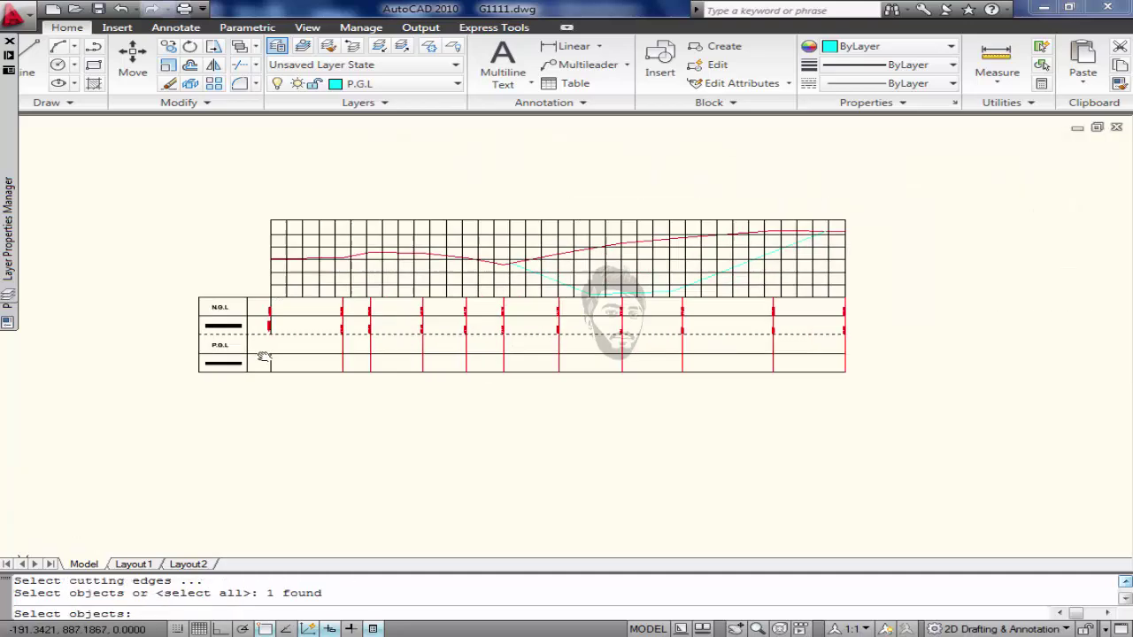
key("Return")
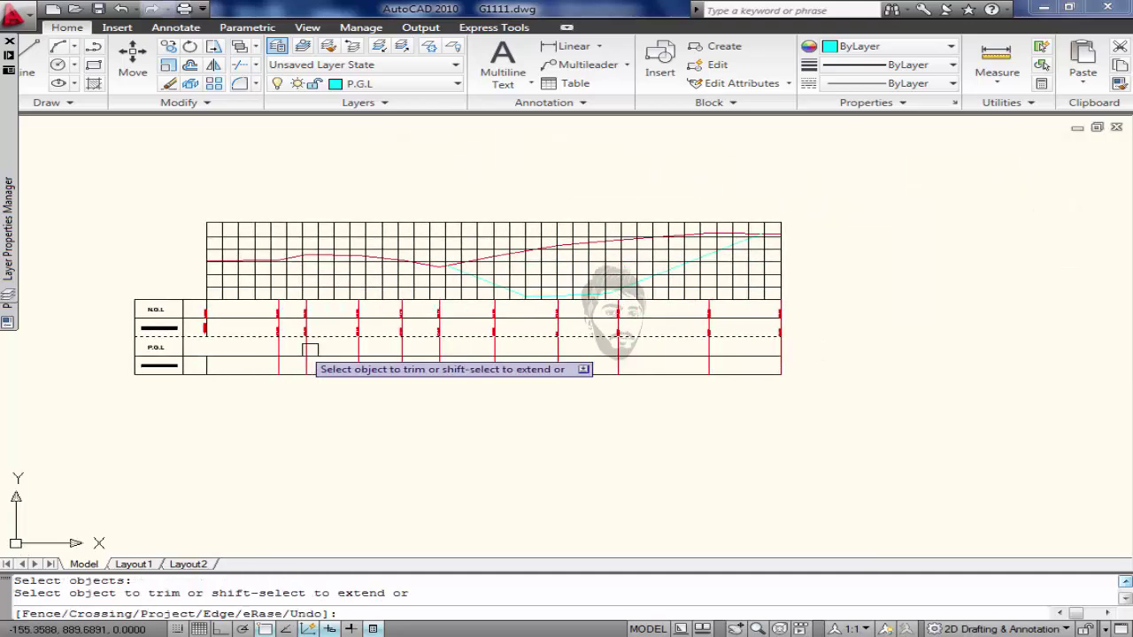
left_click(728, 345)
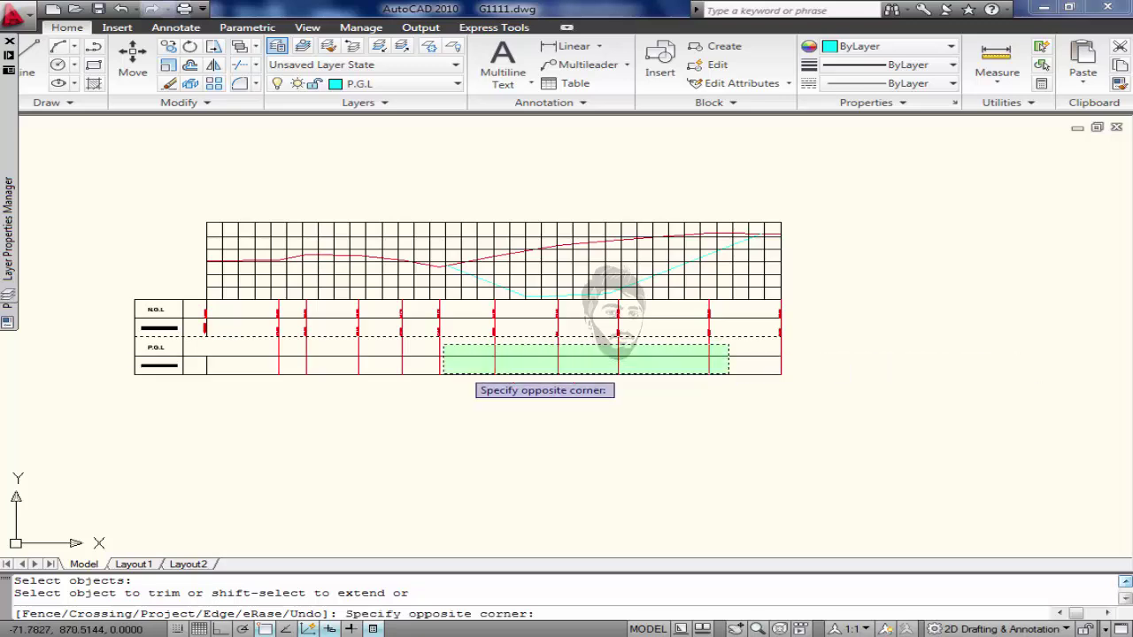
left_click(257, 394)
key("Return")
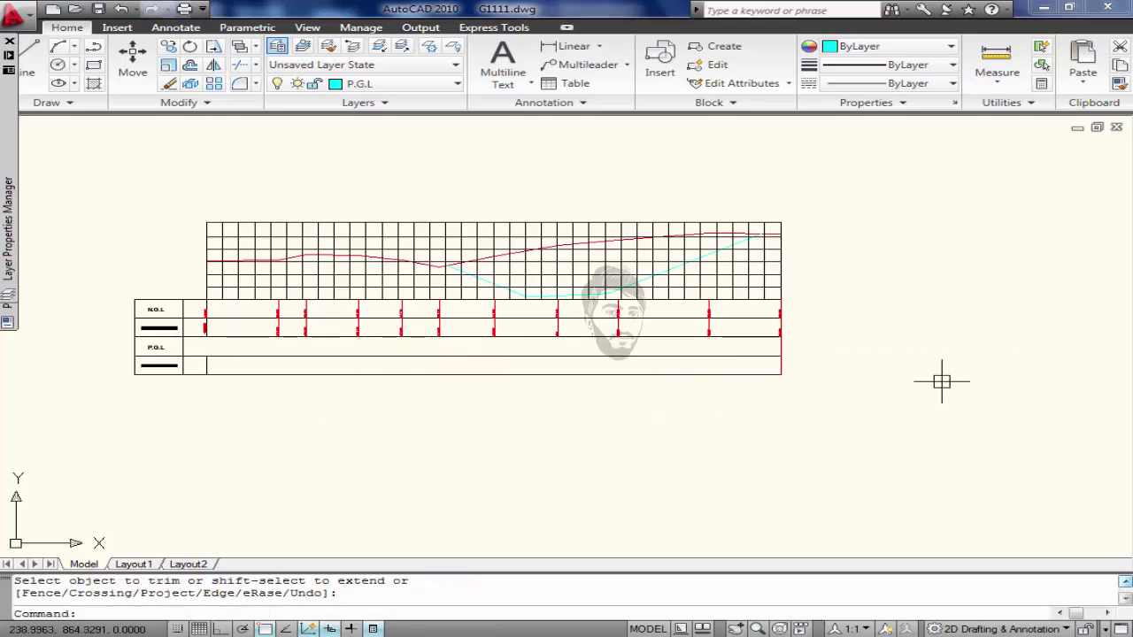
Delete the remaining short red stub at the left and recentre the profile table.
scroll(840, 363, "up", 5)
left_click(663, 327)
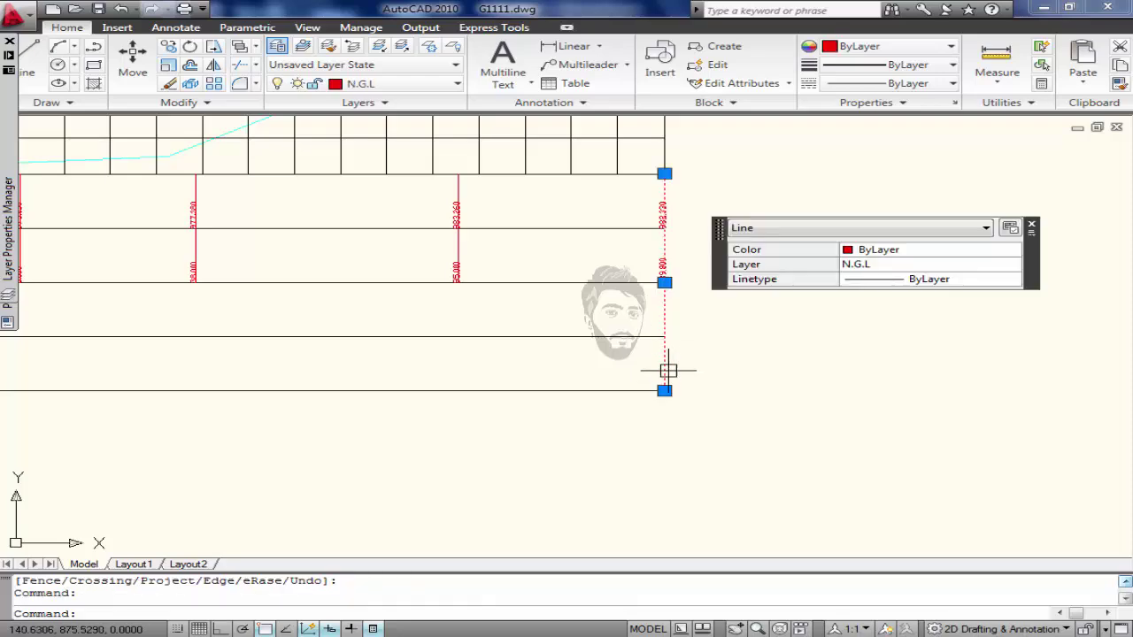
left_click(663, 390)
key("Escape")
scroll(662, 292, "down", 5)
left_click(352, 365)
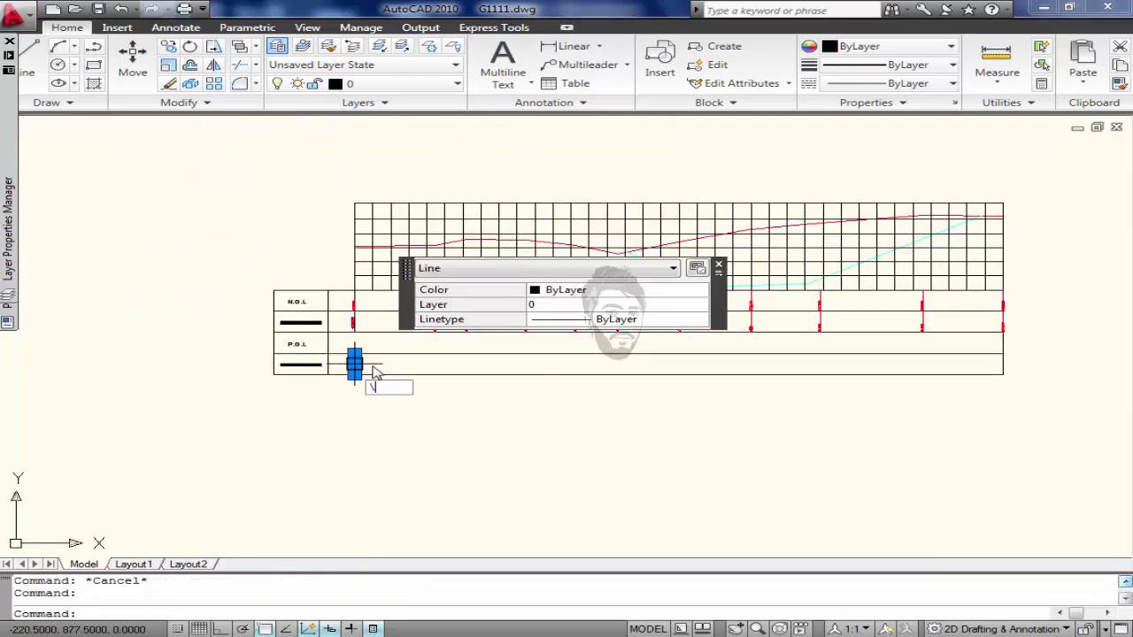
left_click(374, 372)
left_click(357, 361)
key("Delete")
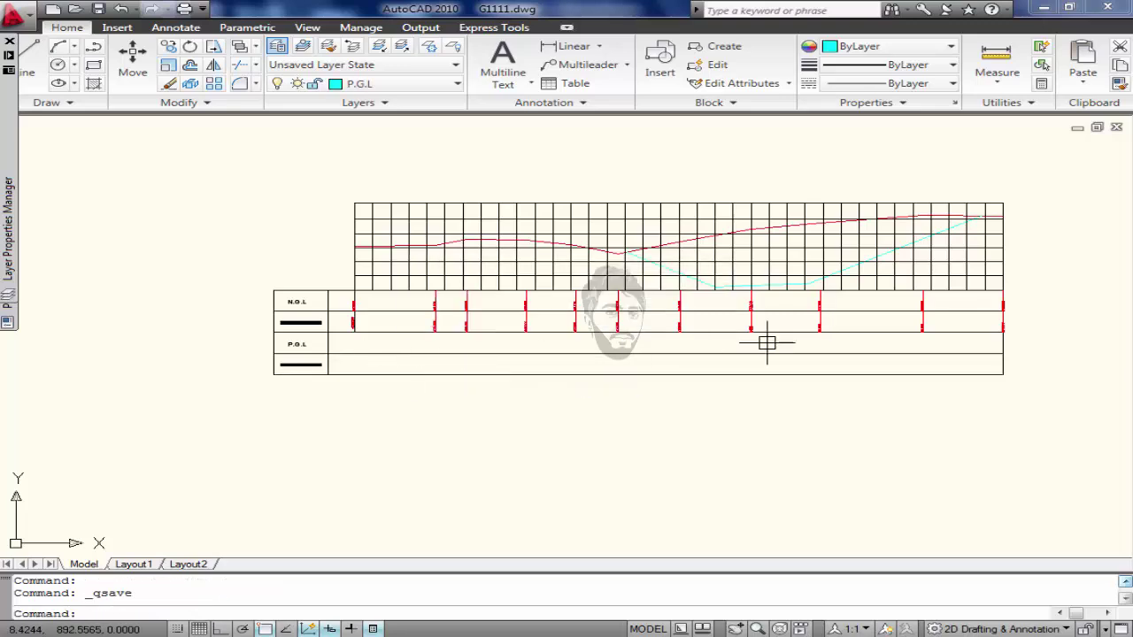
middle_click_drag(767, 342, 627, 340)
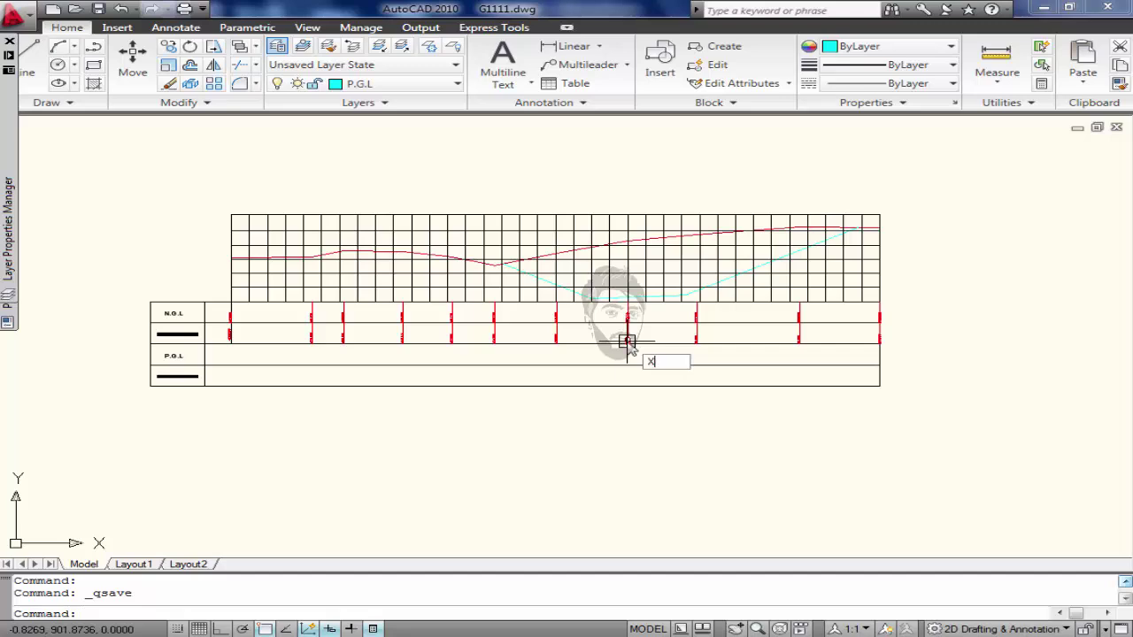
key("Return")
Paste the five Excel H2:H6 offset,R.L pairs as vertical construction lines.
type("V")
key("Return")
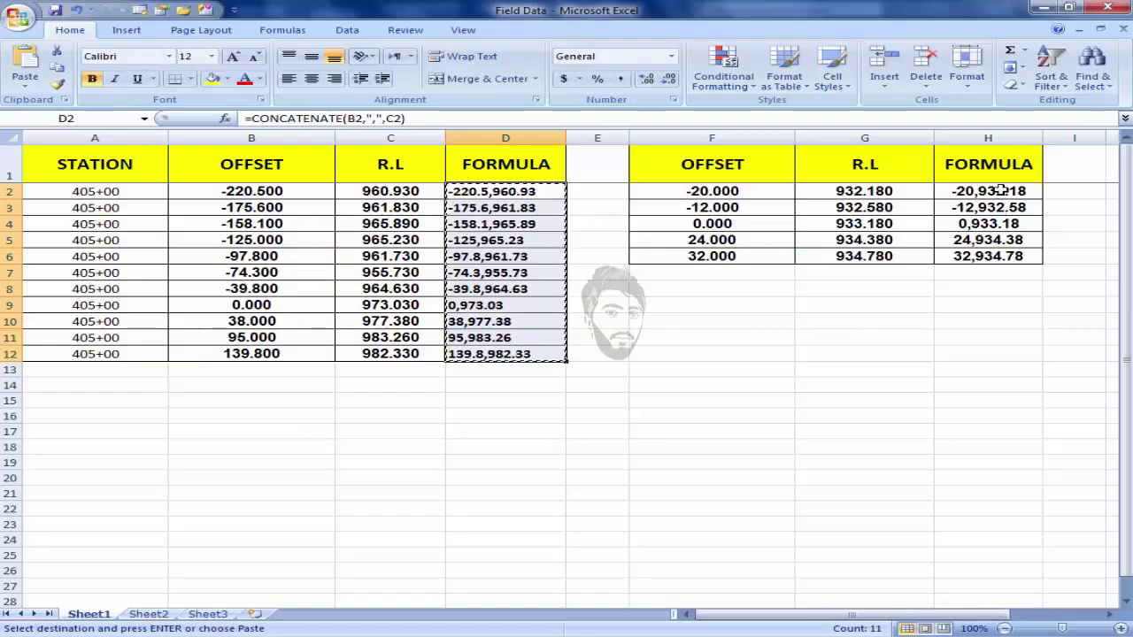
left_click_drag(1000, 190, 994, 247)
left_click(987, 289)
left_click_drag(1002, 197, 995, 251)
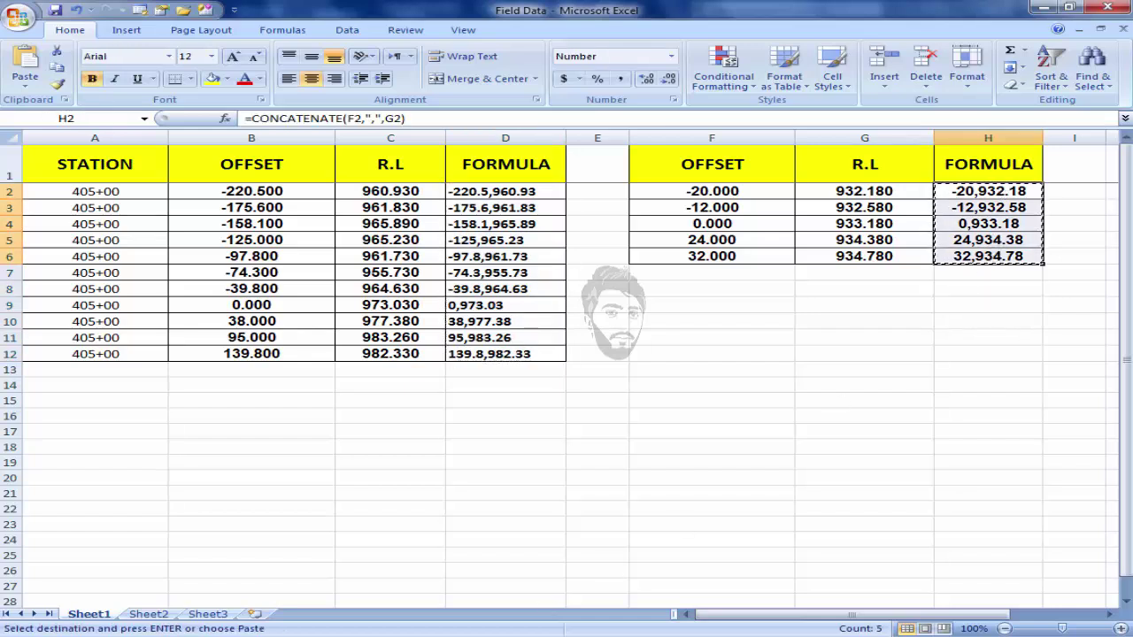
key("alt+Tab")
right_click(321, 611)
left_click(362, 558)
Trim the cyan construction lines above the P.G.L rows against the table line.
key("Return")
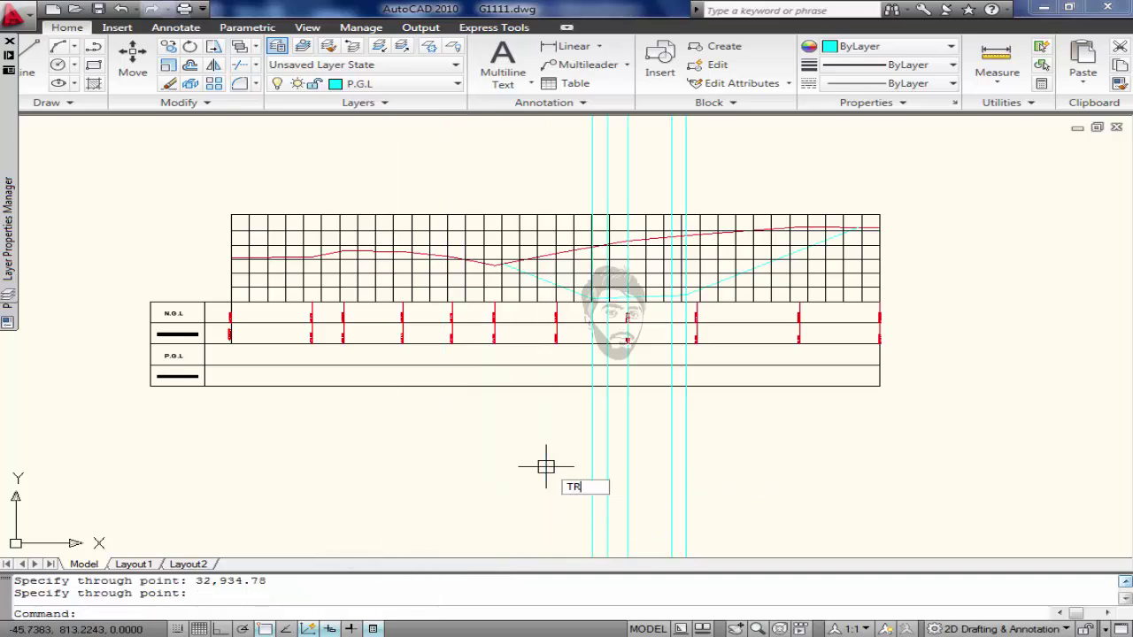
key("Return")
scroll(690, 336, "up", 3)
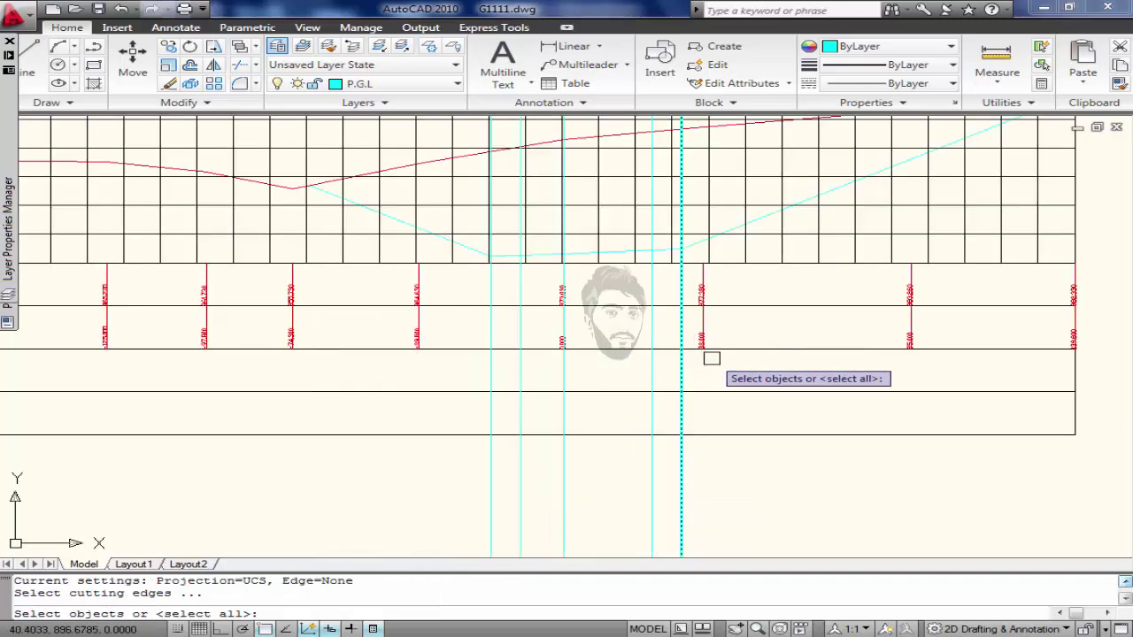
left_click(746, 347)
scroll(741, 354, "down", 5)
key("Return")
left_click(767, 209)
left_click(586, 230)
scroll(721, 416, "up", 4)
key("Return")
Trim the cyan line ends below the DISTANCE OF P.G.L row.
key("Return")
left_click(785, 373)
left_click(298, 436)
key("Escape")
key("Return")
key("Return")
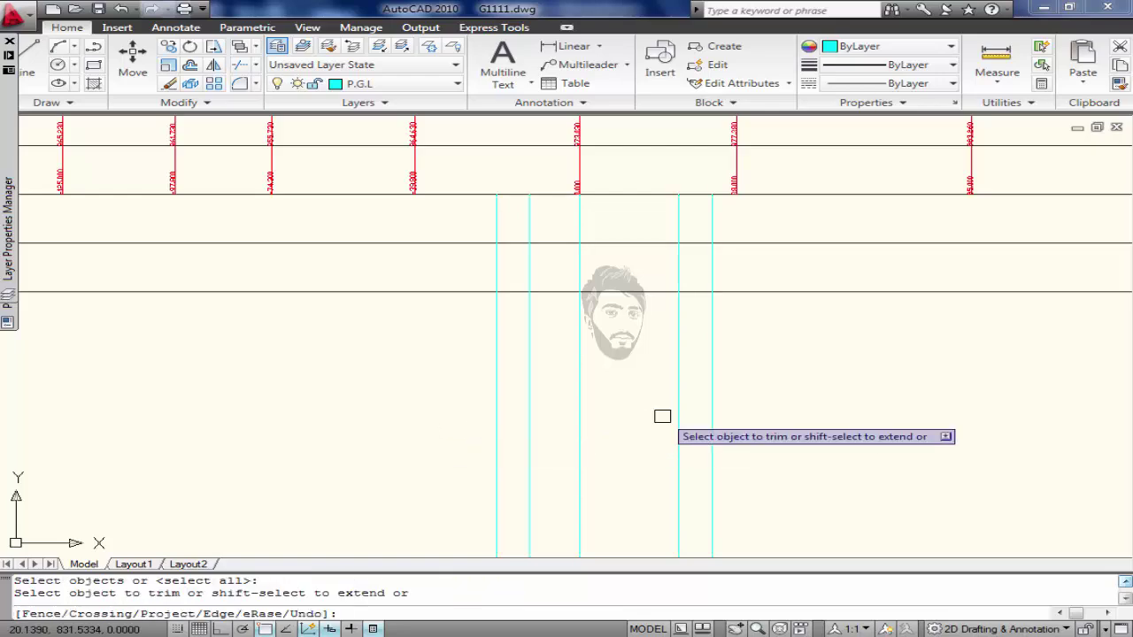
left_click(662, 414)
left_click(487, 468)
left_click(422, 463)
key("Return")
scroll(632, 384, "down", 3)
scroll(593, 362, "up", 3)
key("Escape")
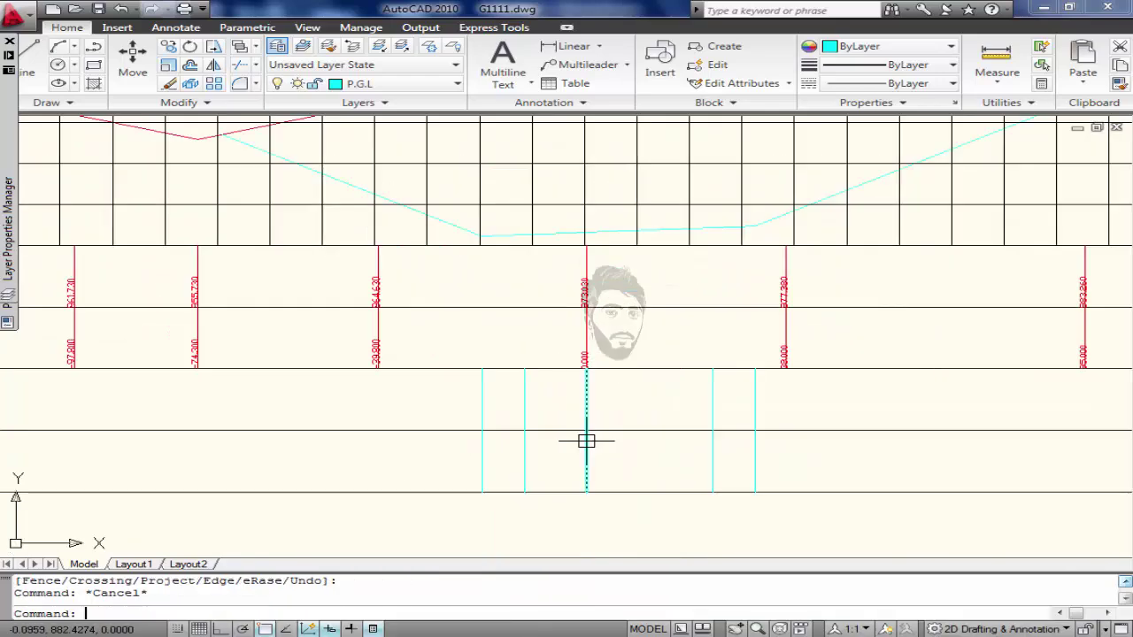
key("Return")
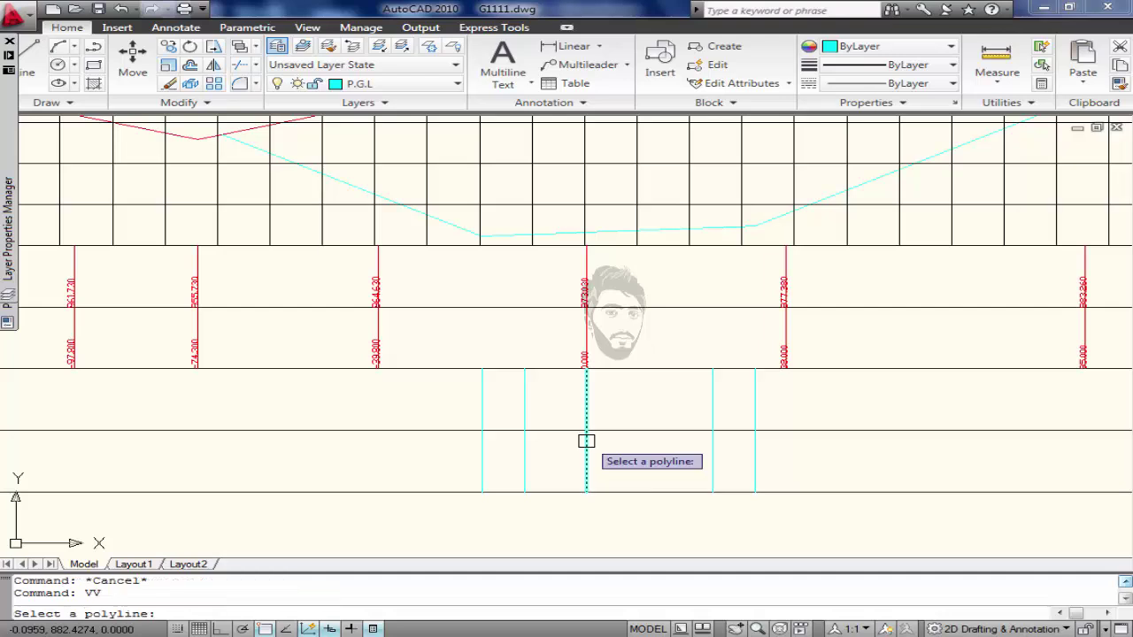
Run VV on the cyan design polyline, setting X and Y base points at its lower end.
left_click(602, 231)
scroll(475, 412, "down", 3)
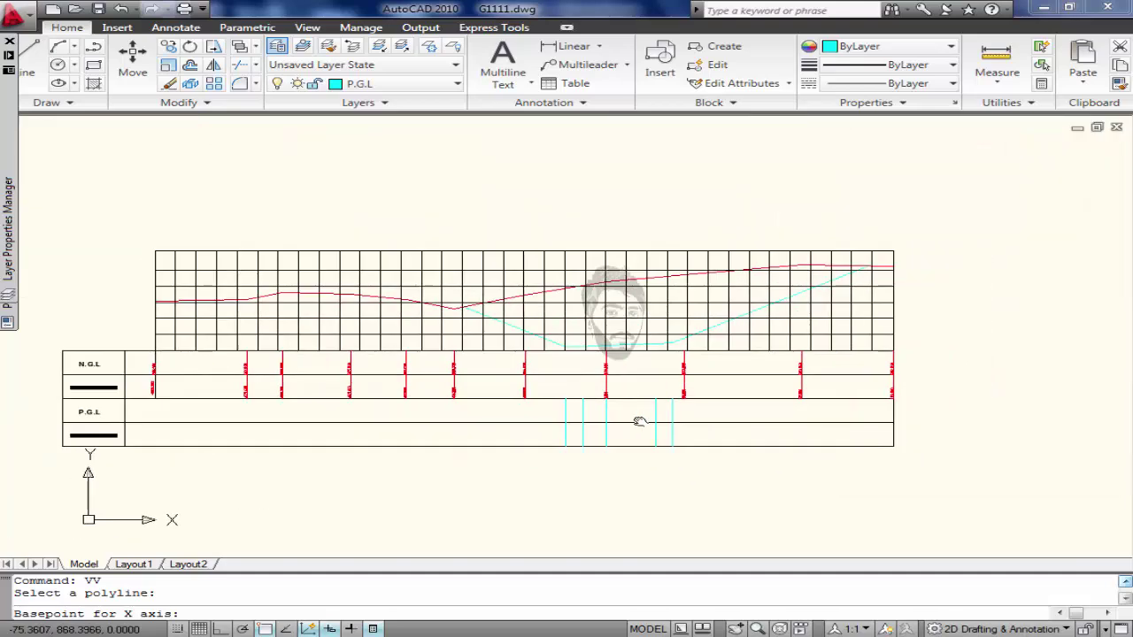
scroll(539, 451, "up", 3)
left_click(581, 454)
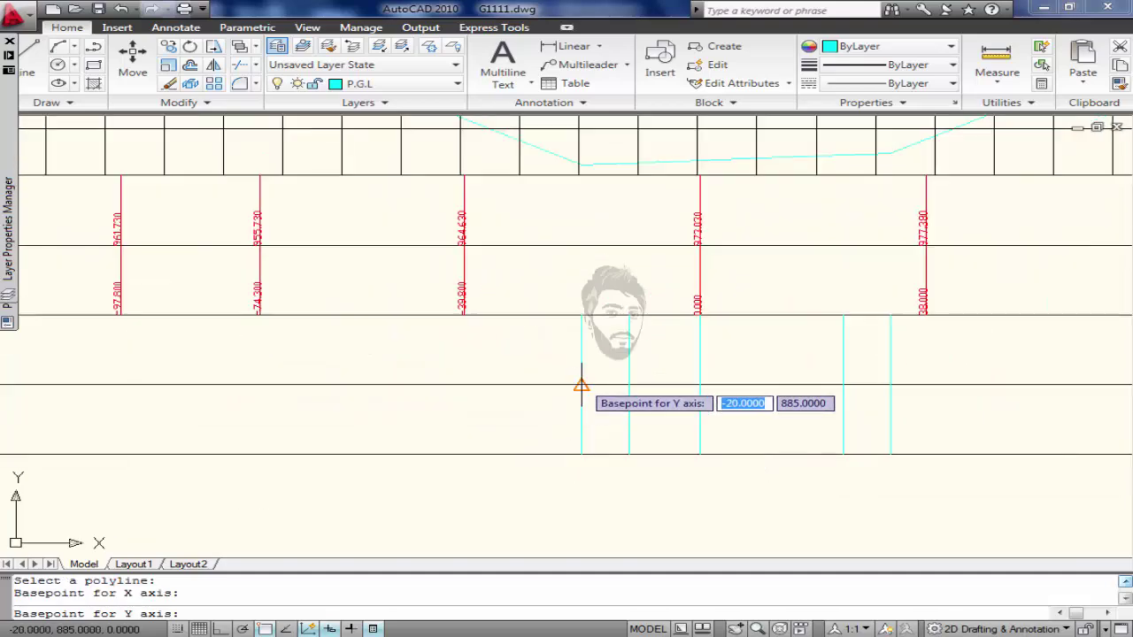
left_click(584, 384)
scroll(585, 394, "up", 2)
scroll(588, 396, "down", 6)
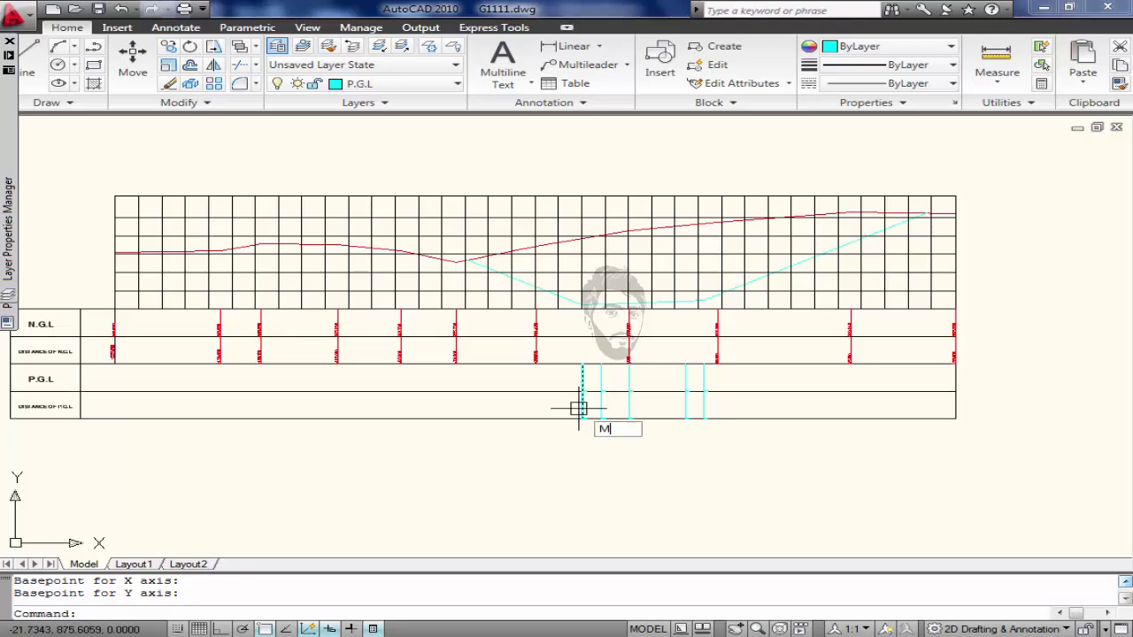
Match an N.G.L value's text properties onto the -20.000 label.
type("A")
key("Return")
scroll(96, 372, "up", 2)
left_click(124, 336)
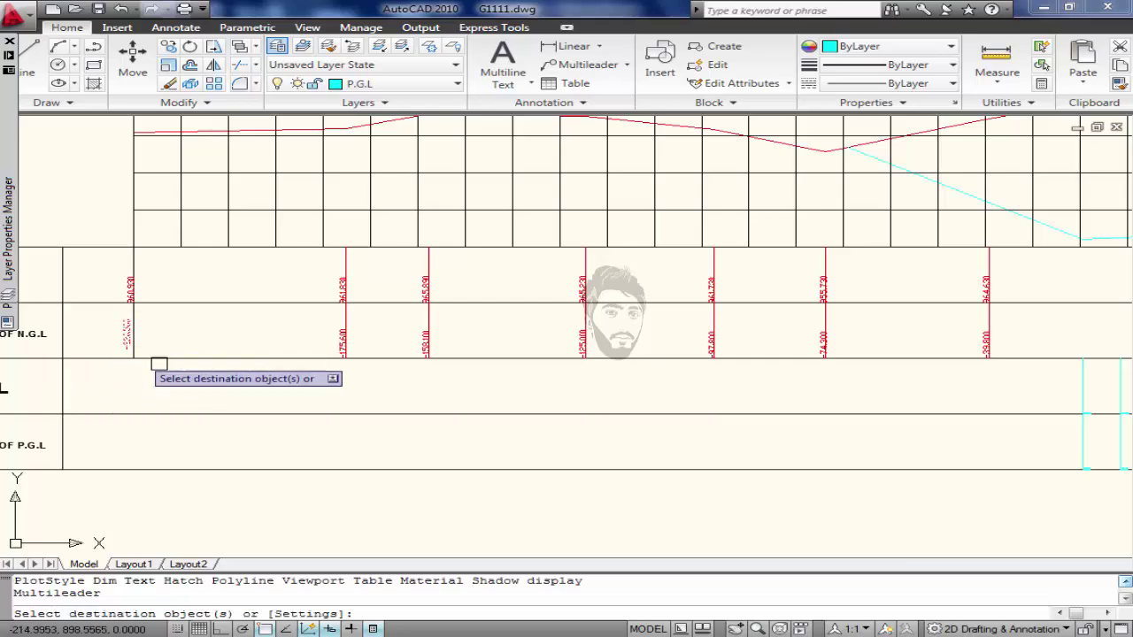
scroll(733, 413, "down", 3)
scroll(544, 400, "up", 6)
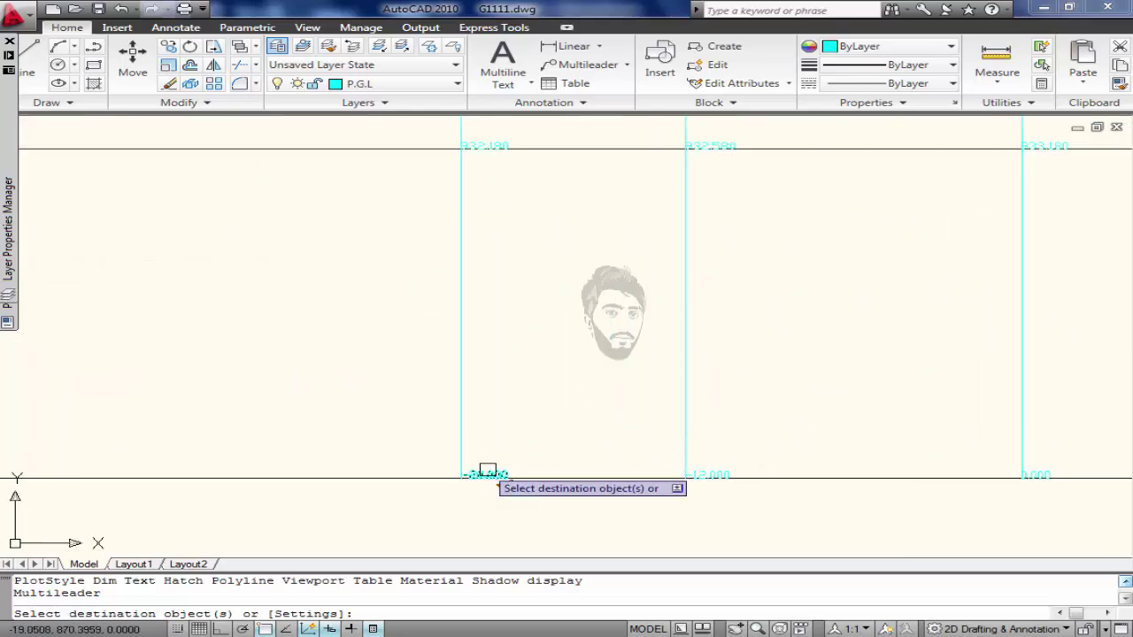
left_click(496, 474)
key("Return")
Move the -20.000 label onto the P.G.L layer.
double_click(440, 380)
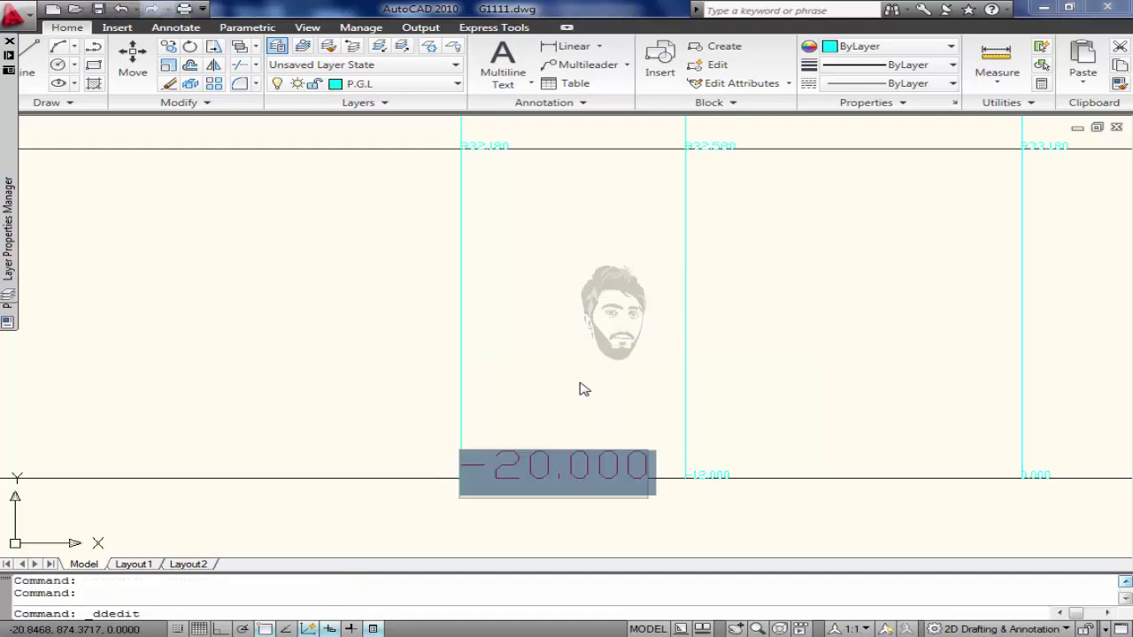
left_click(580, 389)
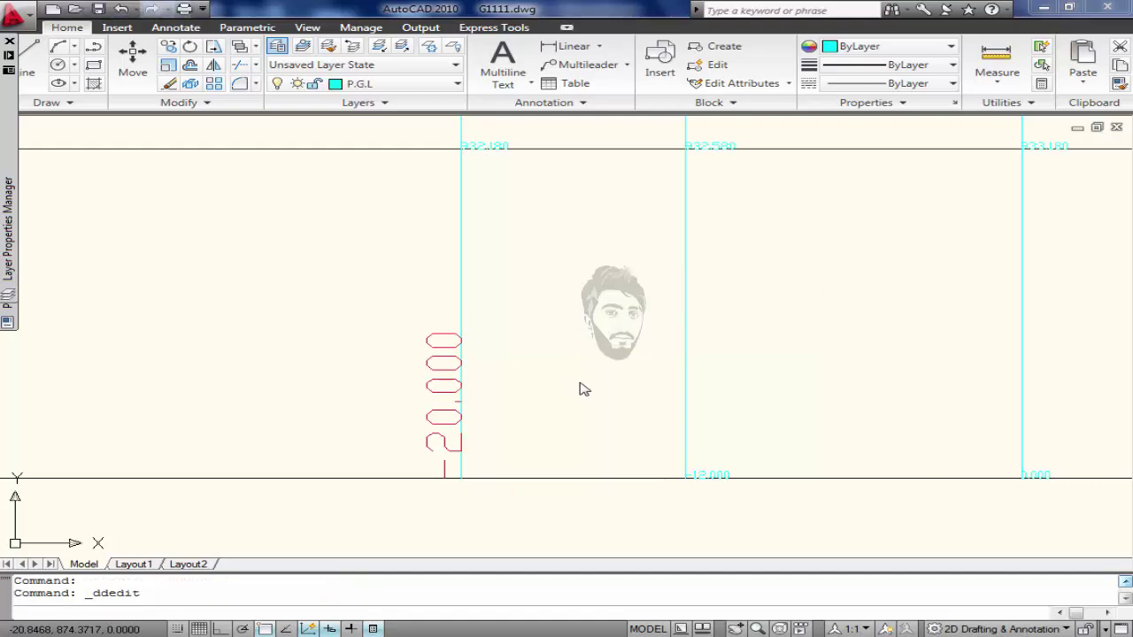
key("Return")
left_click(450, 384)
left_click(431, 84)
left_click(419, 160)
scroll(584, 422, "down", 6)
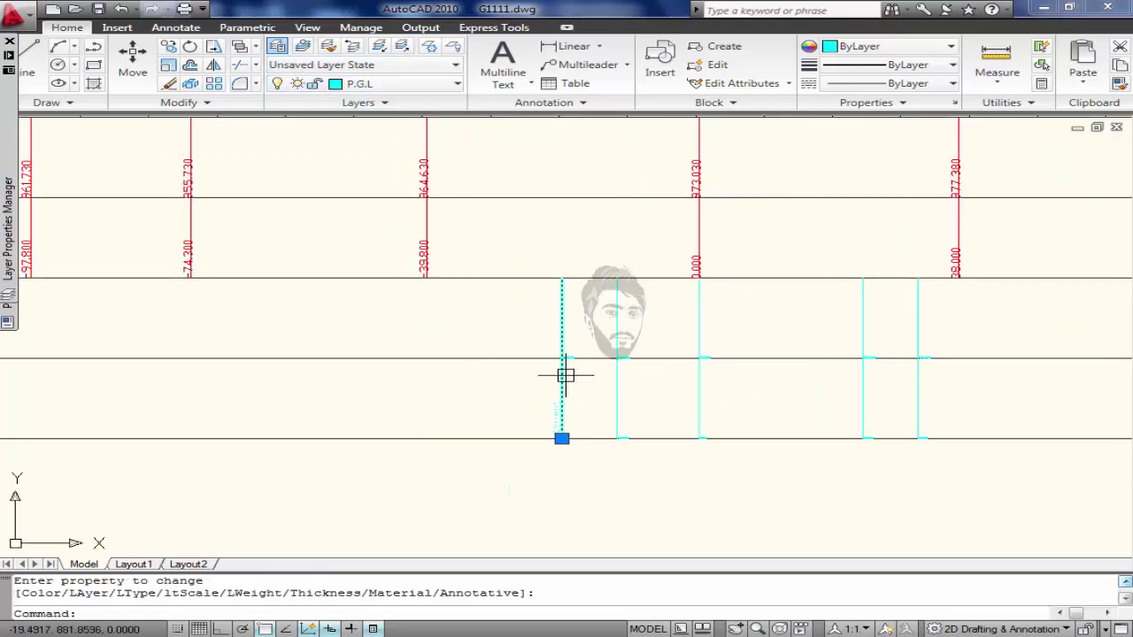
key("Escape")
scroll(558, 411, "up", 5)
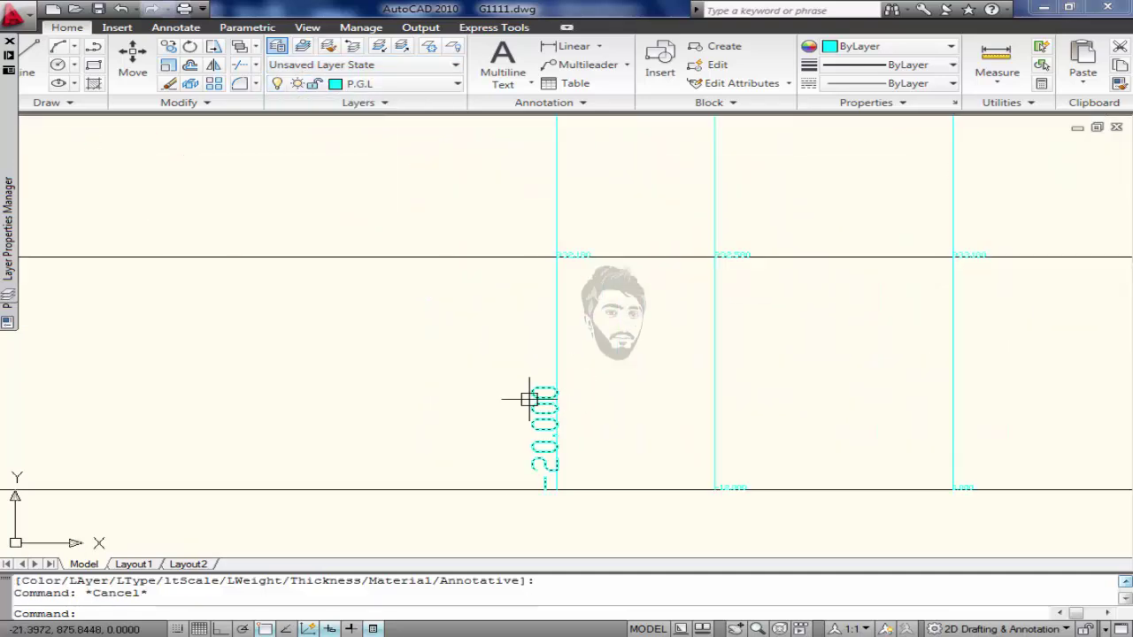
Match the -20.000 label's properties onto the remaining P.G.L values by window.
key("Return")
left_click(536, 404)
key("Return")
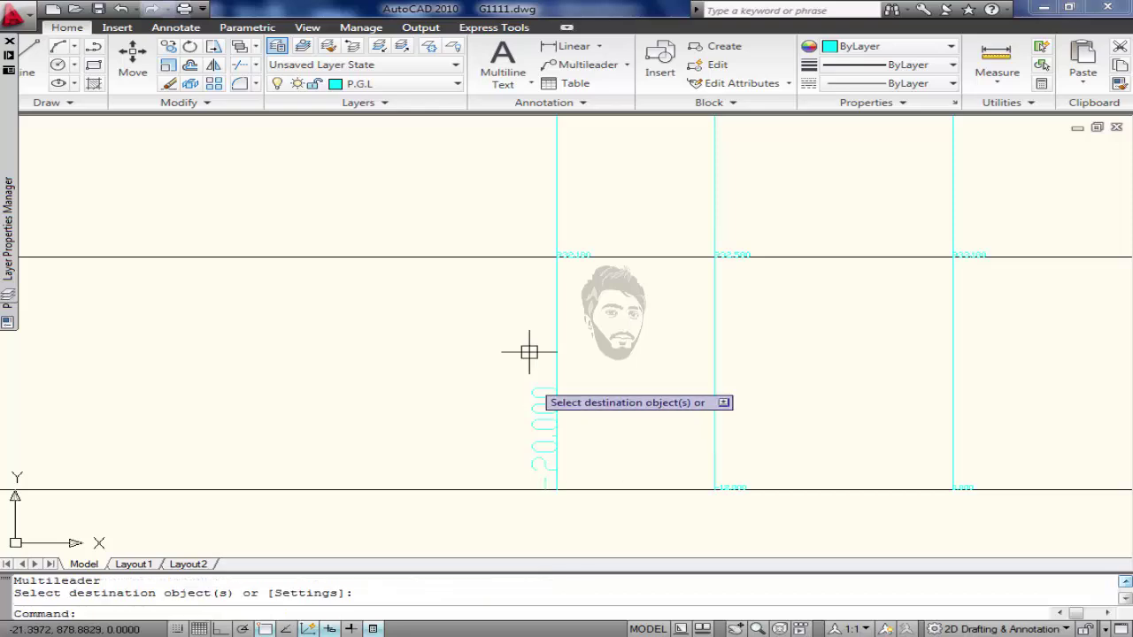
scroll(523, 207, "down", 4)
key("Return")
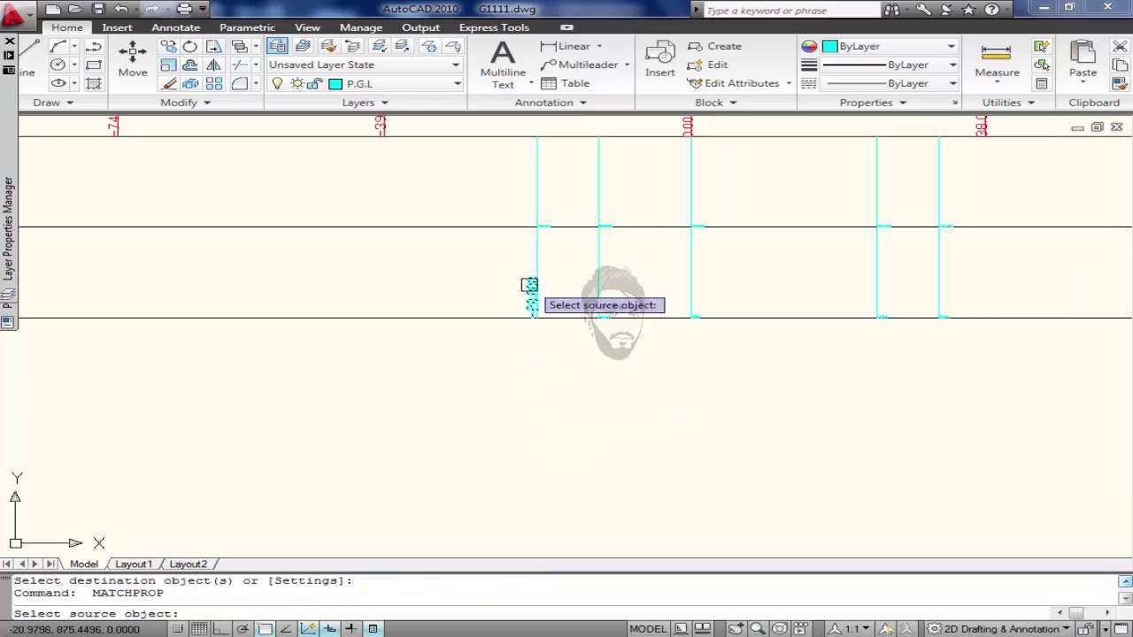
left_click(528, 292)
left_click(506, 194)
left_click(944, 337)
key("Return")
scroll(923, 329, "down", 5)
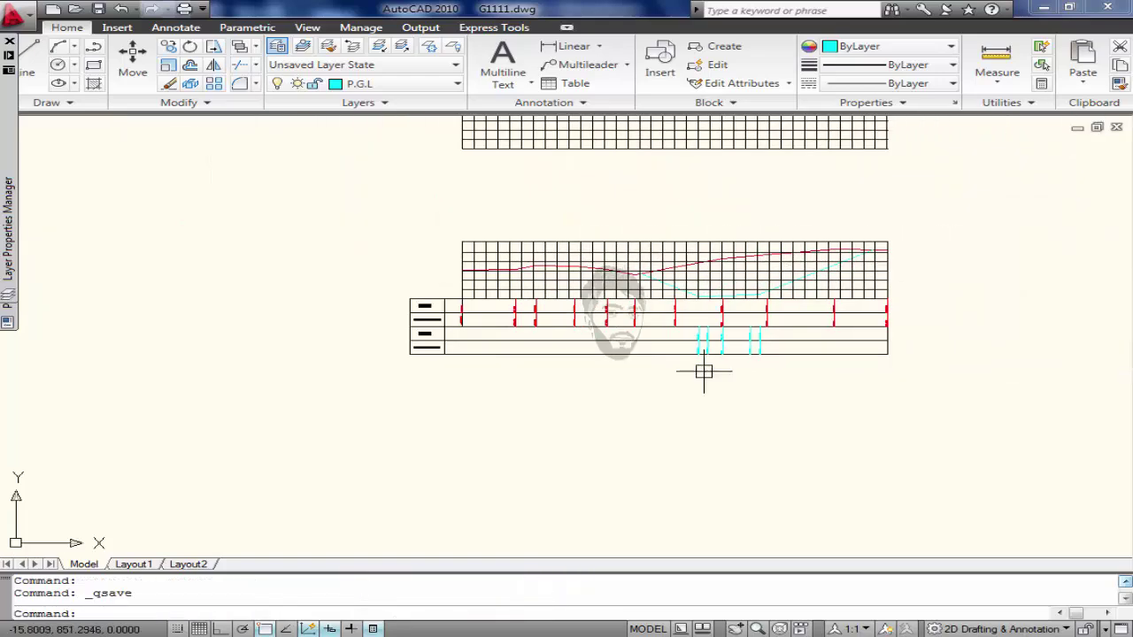
Copy the N.G.L heading to the left of the profile grid.
middle_click_drag(509, 285, 509, 401)
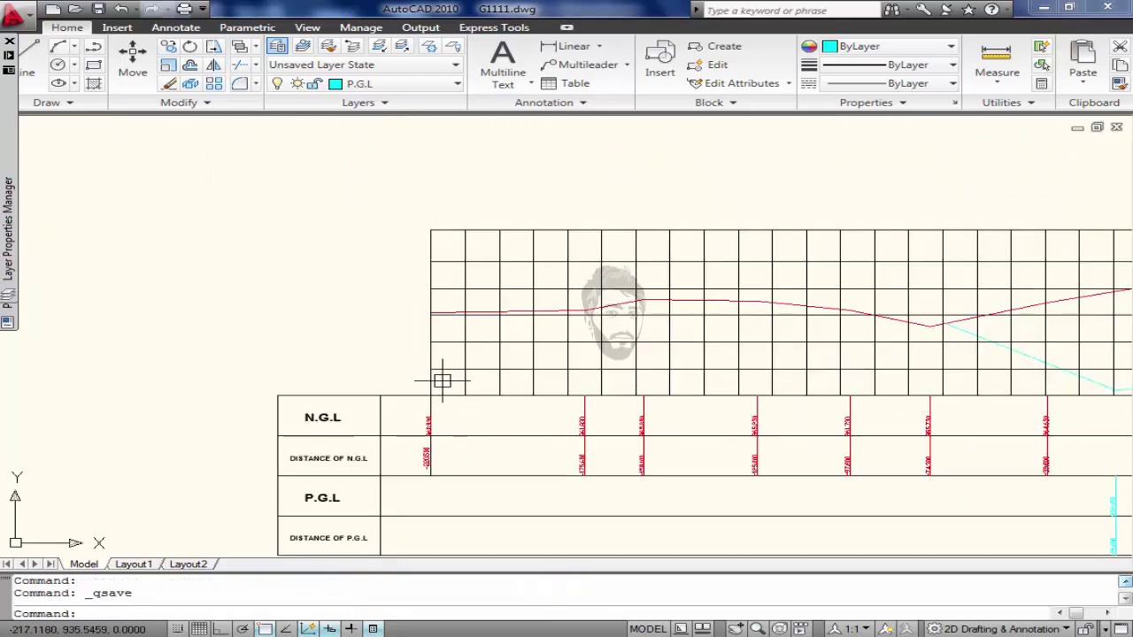
scroll(435, 372, "up", 3)
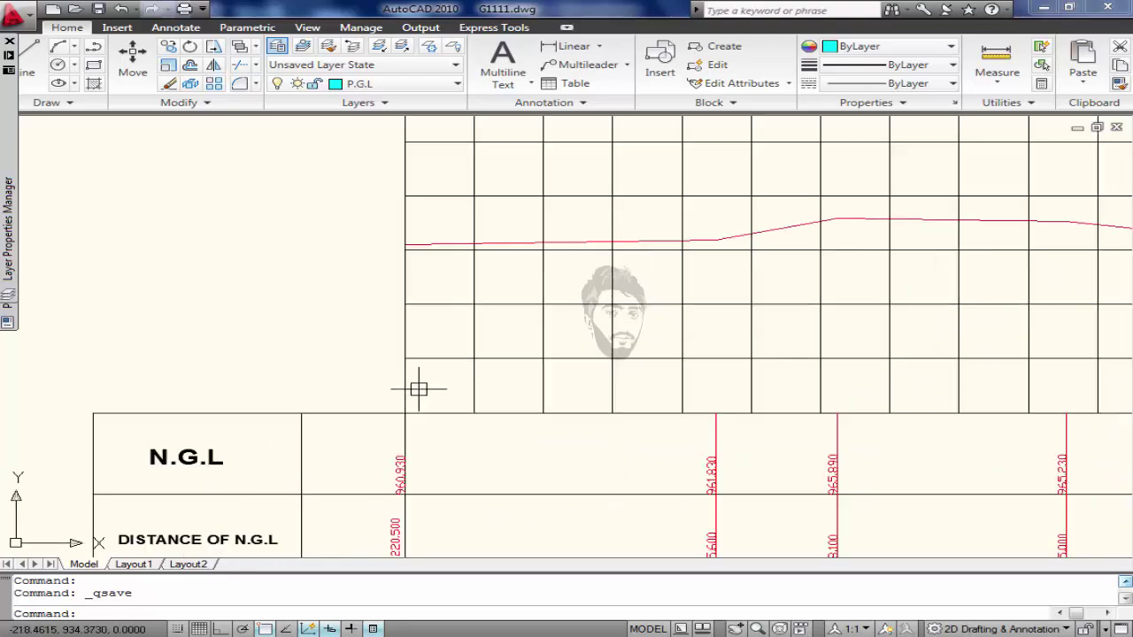
key("Return")
type("CO")
key("Return")
left_click(179, 457)
key("Return")
left_click(153, 462)
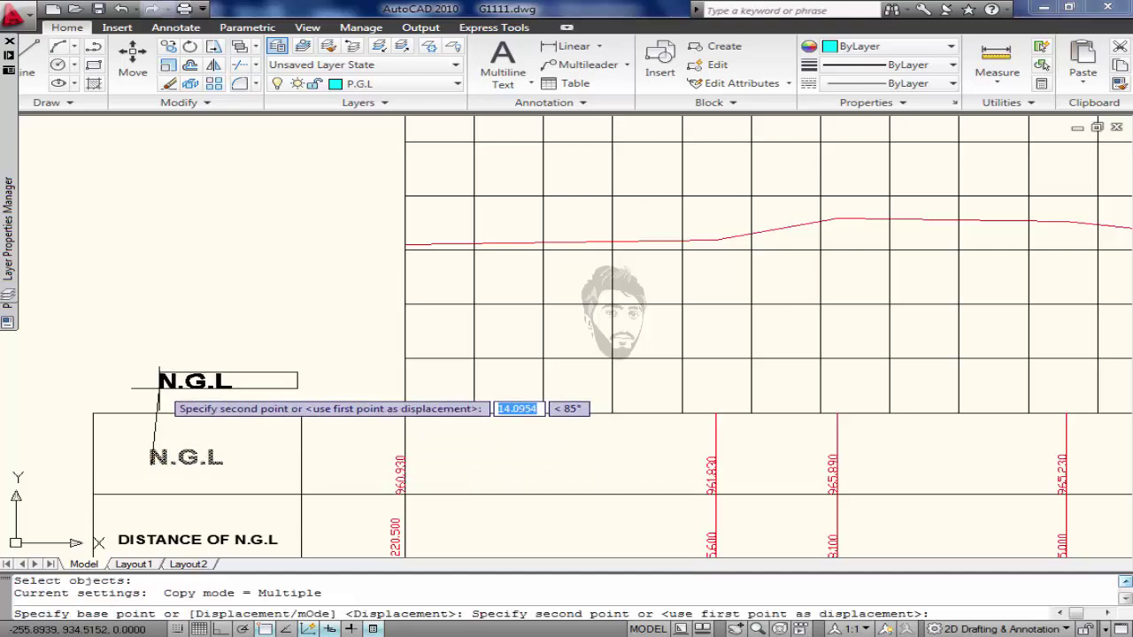
key("F8")
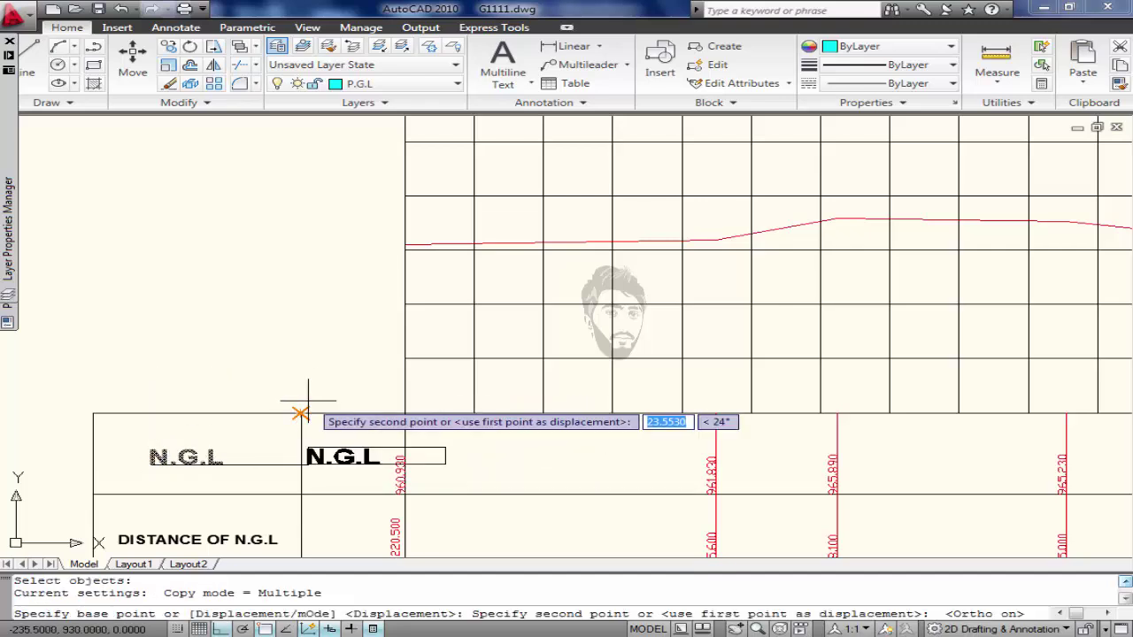
key("F8")
scroll(292, 384, "up", 4)
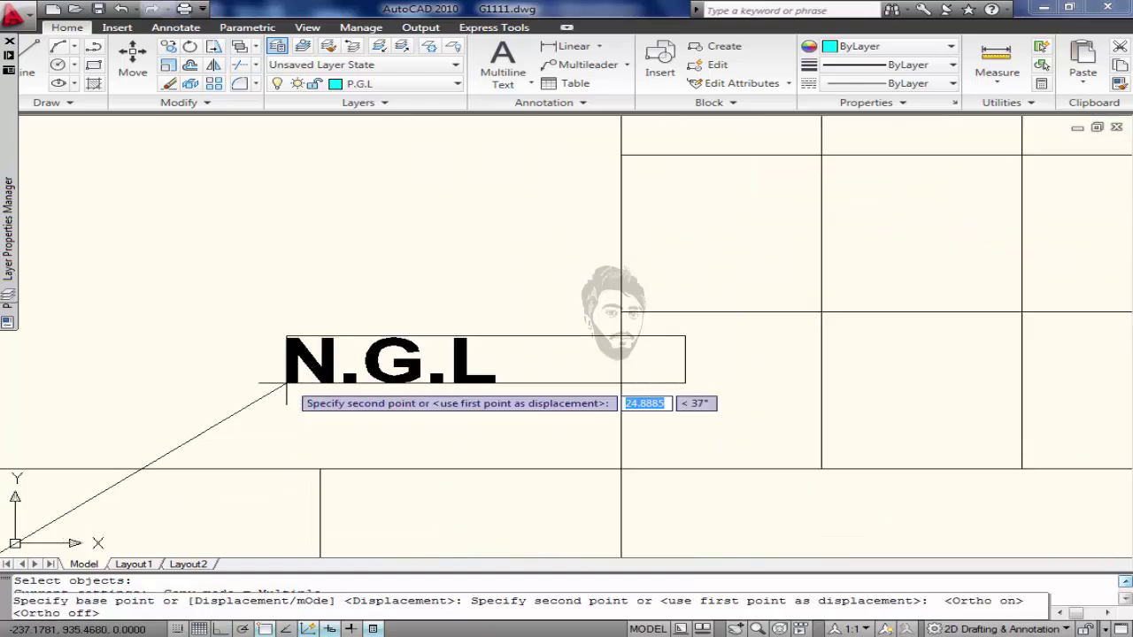
left_click(348, 449)
key("Escape")
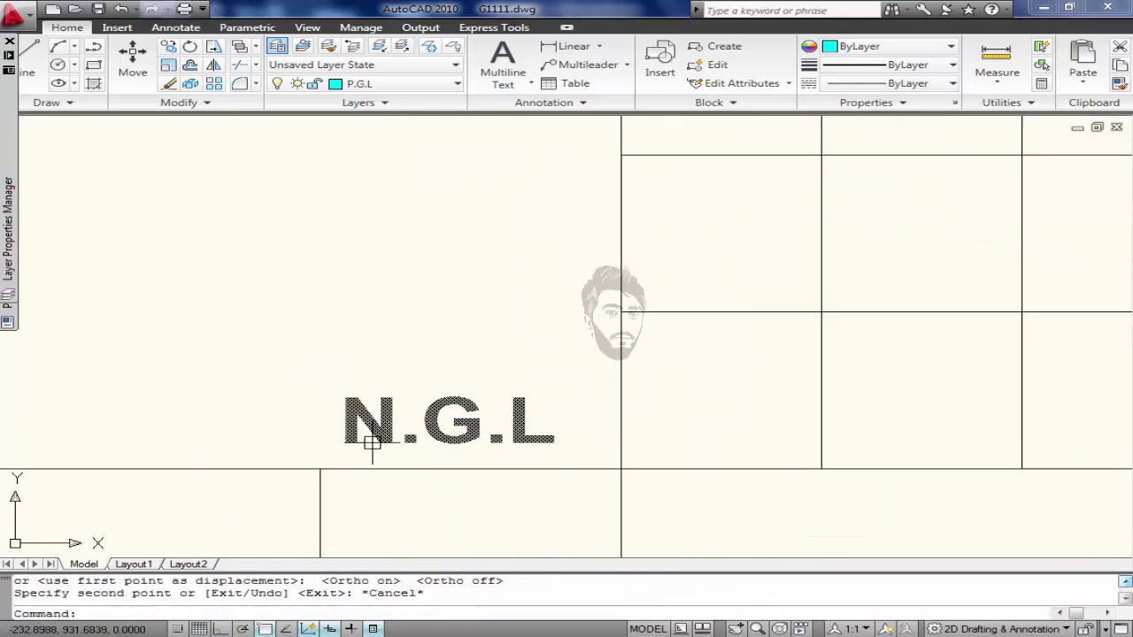
Change the copied heading's text to 930.00.
left_click(398, 427)
double_click(399, 425)
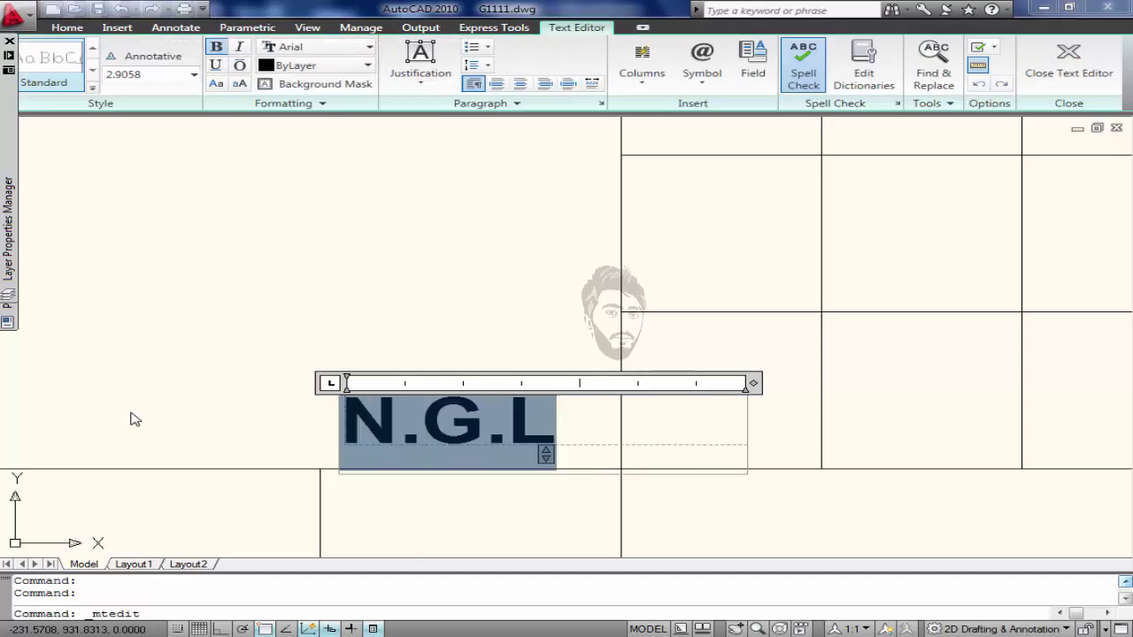
type("90")
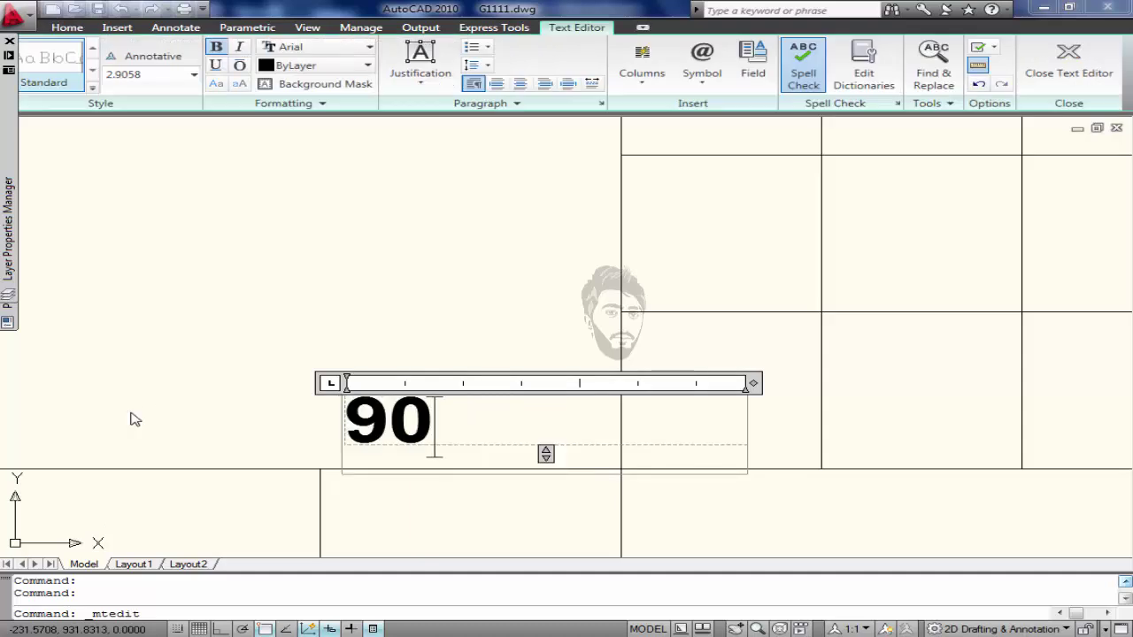
key("BackSpace")
type("30.00")
left_click(131, 417)
Copy the 930.00 label vertically beside each horizontal grid line.
type("c")
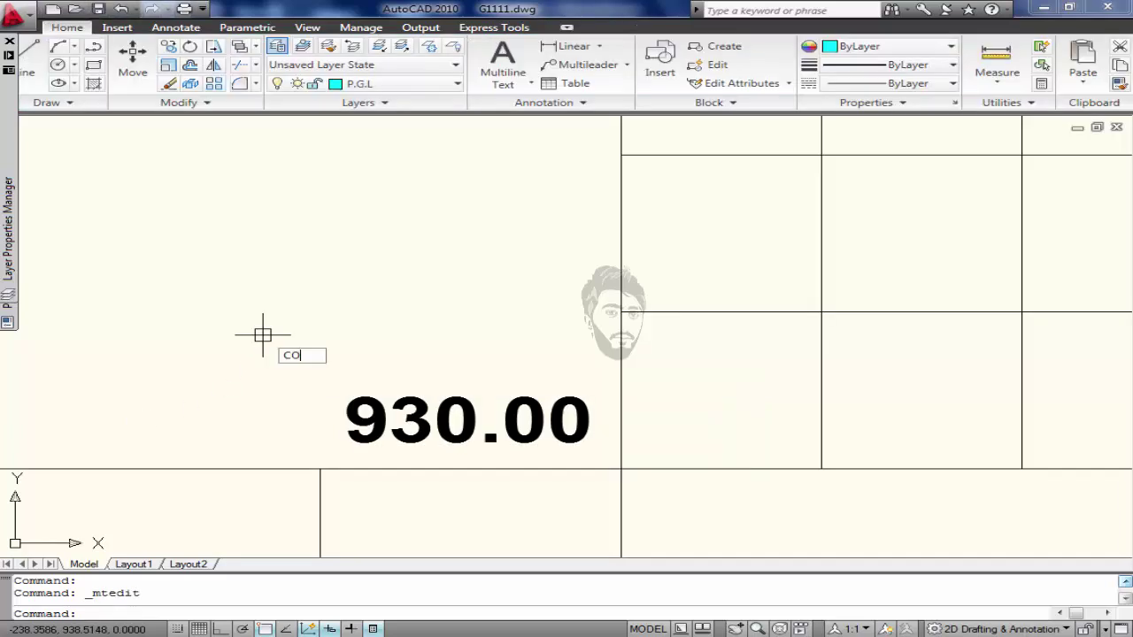
type("o")
key("Return")
left_click(434, 425)
key("Return")
left_click(621, 468)
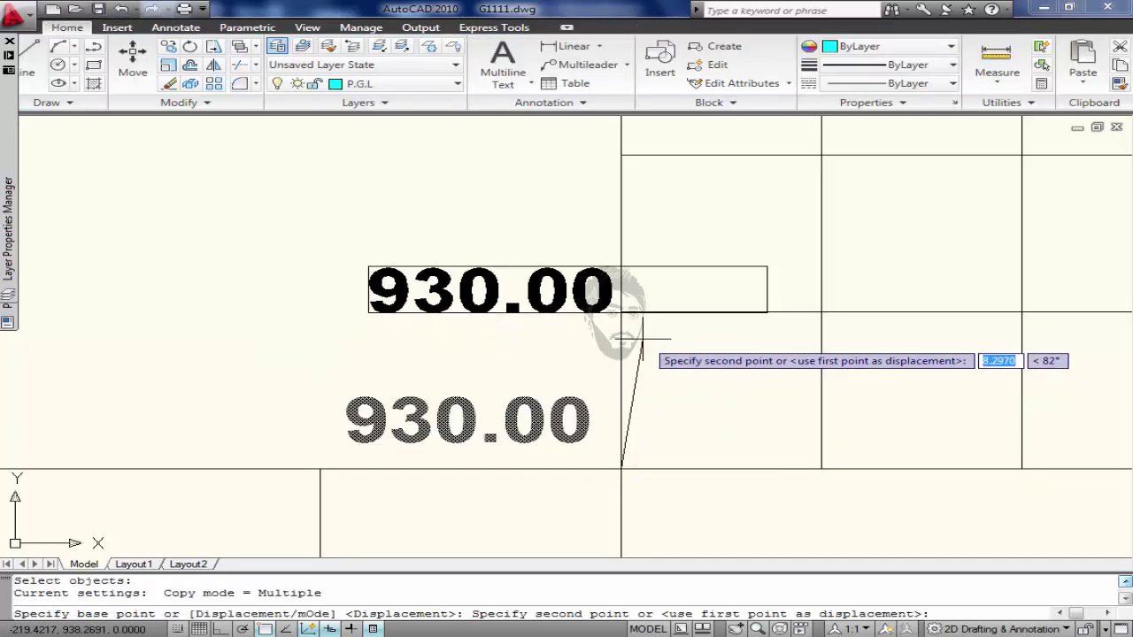
left_click(622, 313)
mouse_move(621, 313)
middle_mouse_down()
mouse_move(561, 437)
mouse_move(479, 396)
middle_mouse_up()
key("F8")
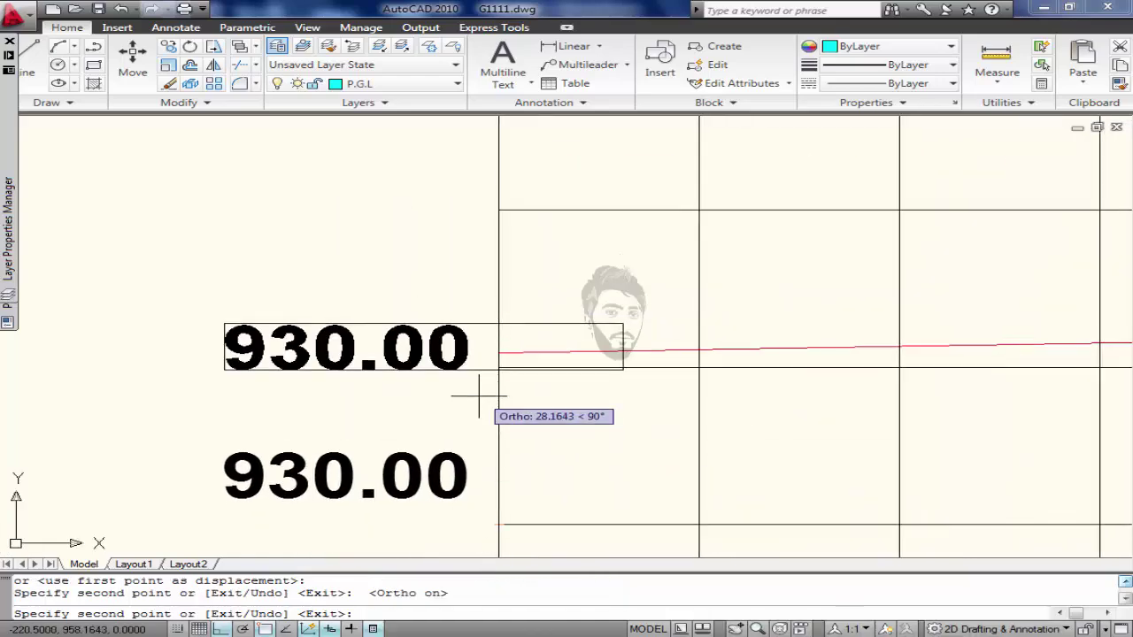
left_click(493, 366)
middle_click_drag(499, 209, 379, 587)
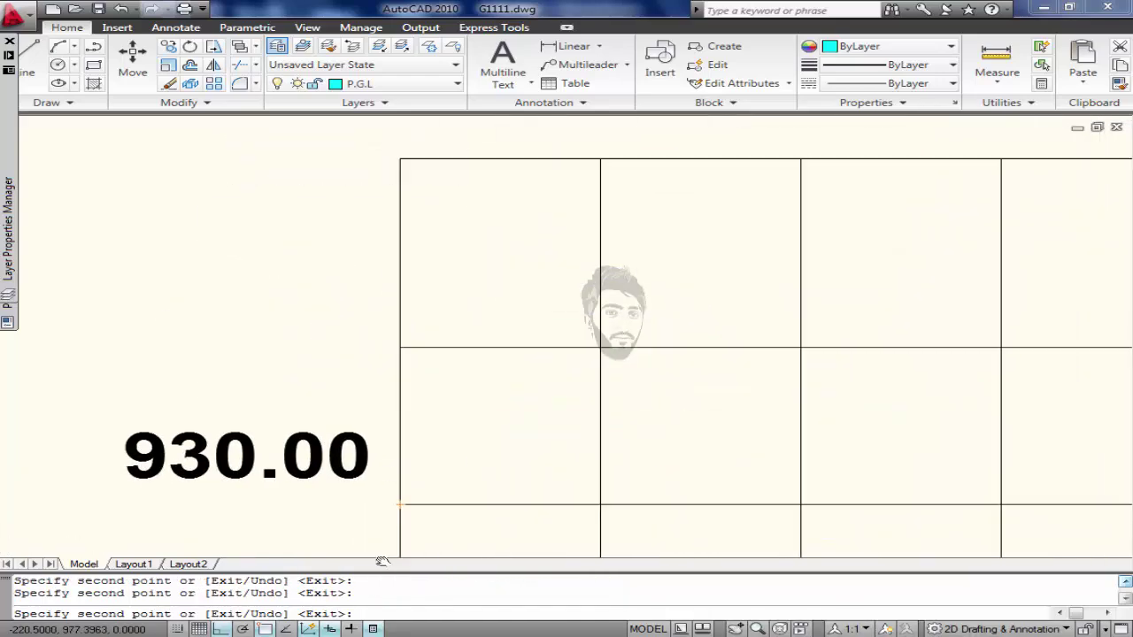
Change the two lowest copied labels to 940.00 and 950.00.
scroll(385, 384, "down", 8)
key("Escape")
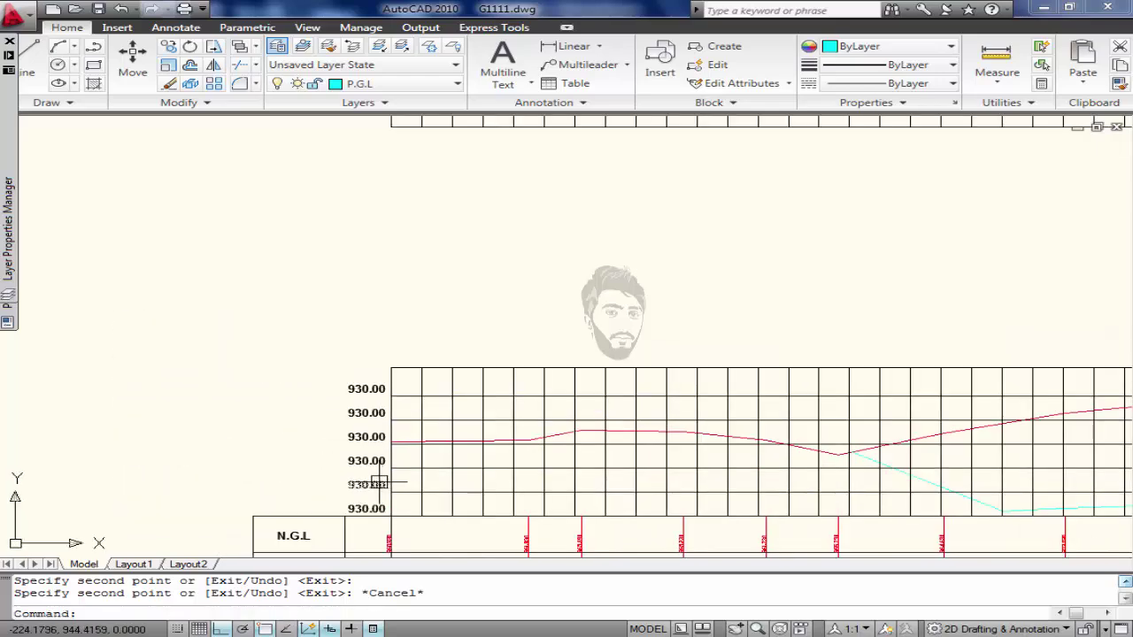
scroll(379, 498, "up", 8)
left_click(301, 447)
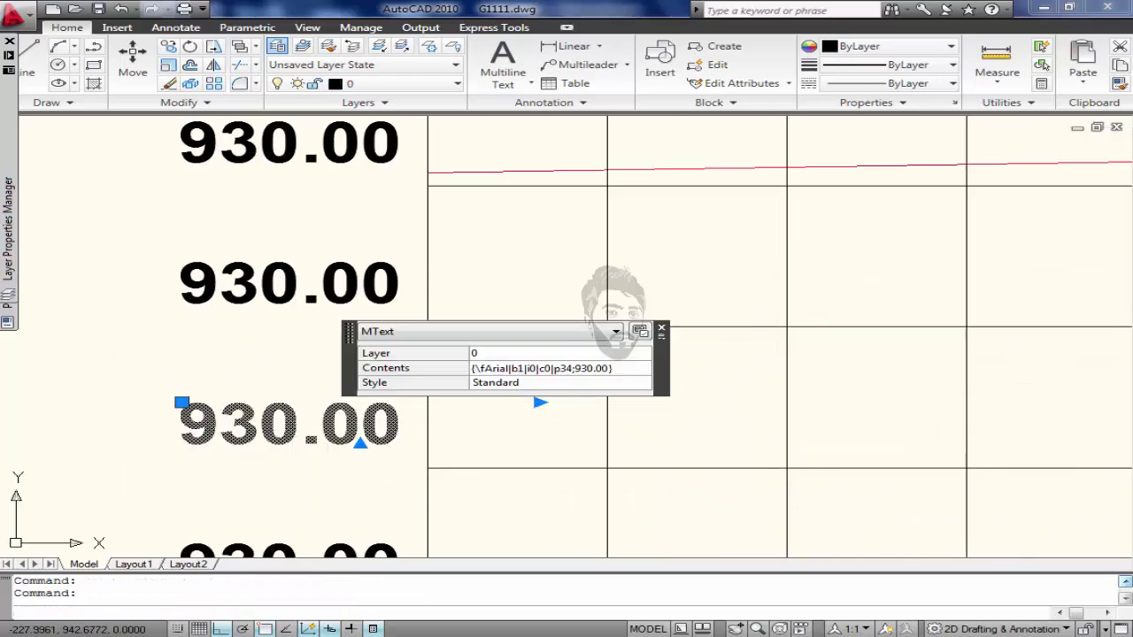
double_click(260, 438)
left_click_drag(260, 450, 237, 416)
type("4")
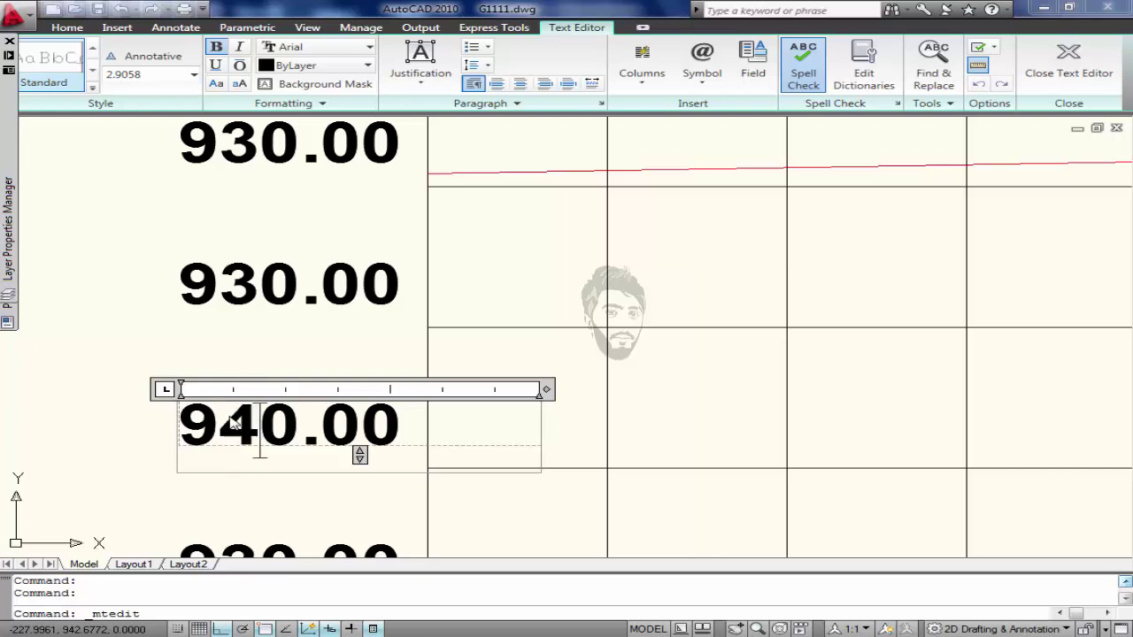
left_click(93, 360)
left_click(192, 301)
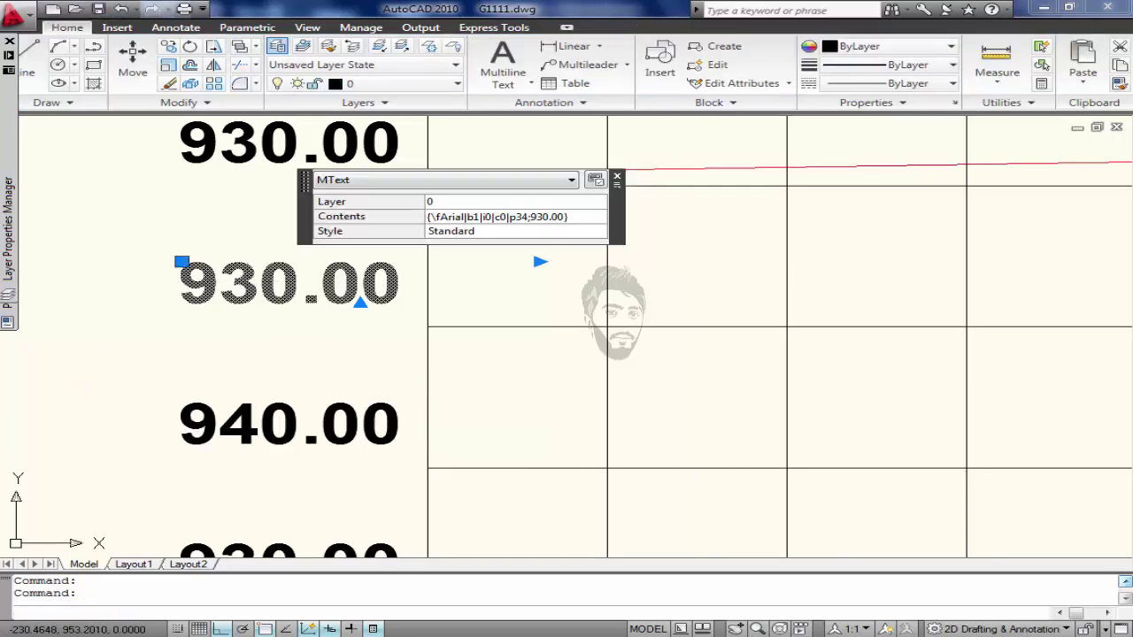
double_click(237, 283)
left_click_drag(258, 301, 237, 282)
type("5")
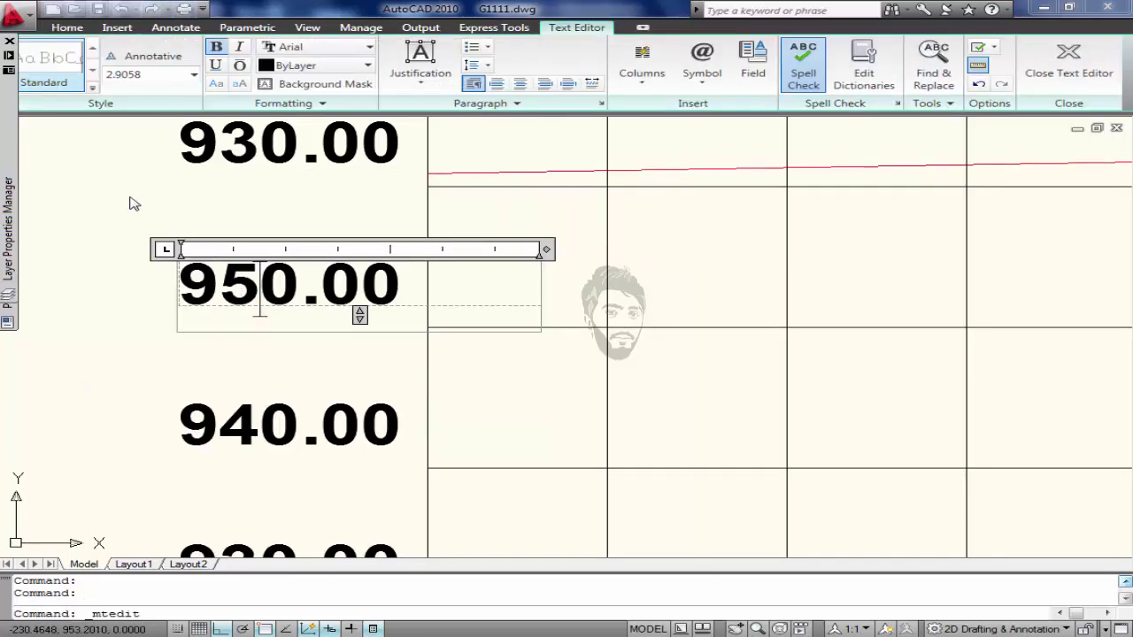
left_click(129, 202)
Change the next three labels upward to 960.00, 970.00 and 980.00.
left_click(278, 285)
double_click(288, 283)
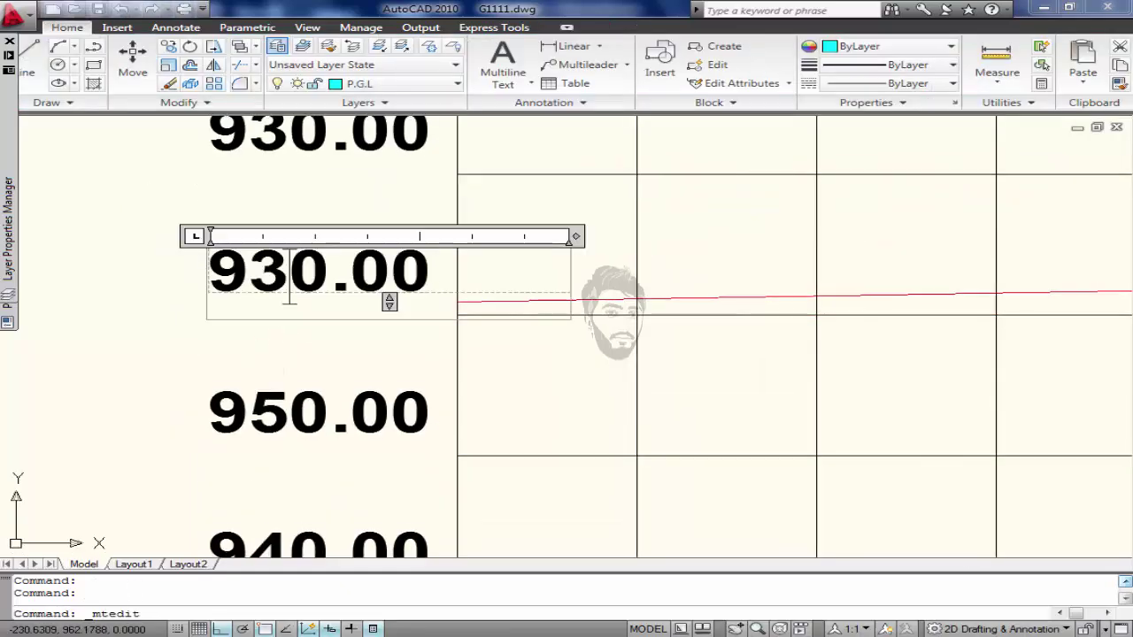
left_click_drag(287, 301, 266, 280)
type("6")
left_click(174, 209)
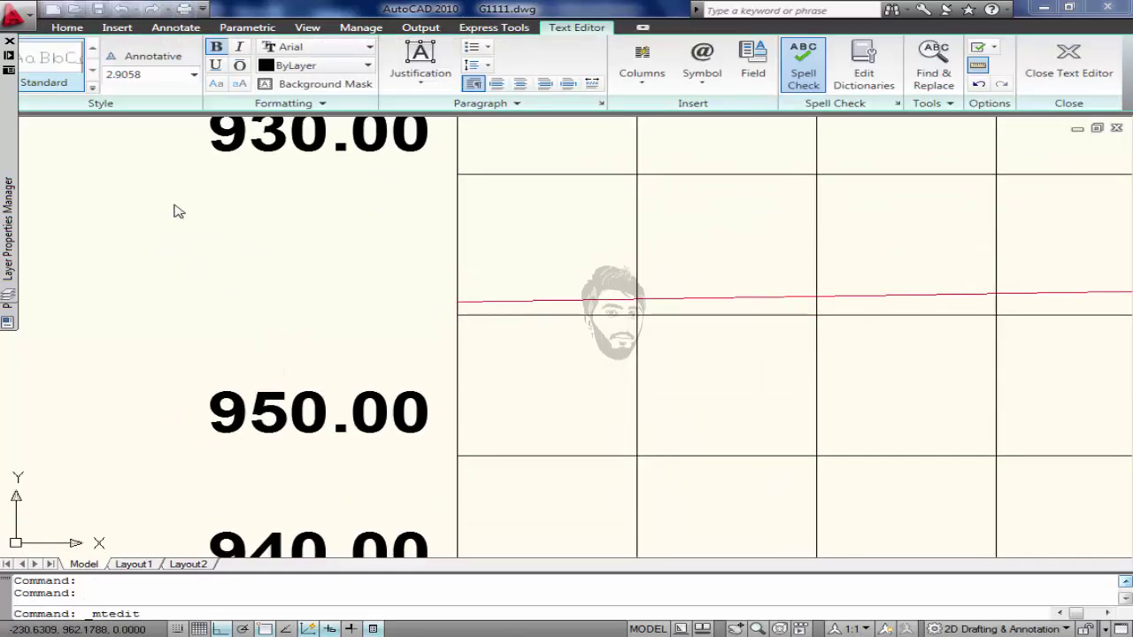
left_click(311, 348)
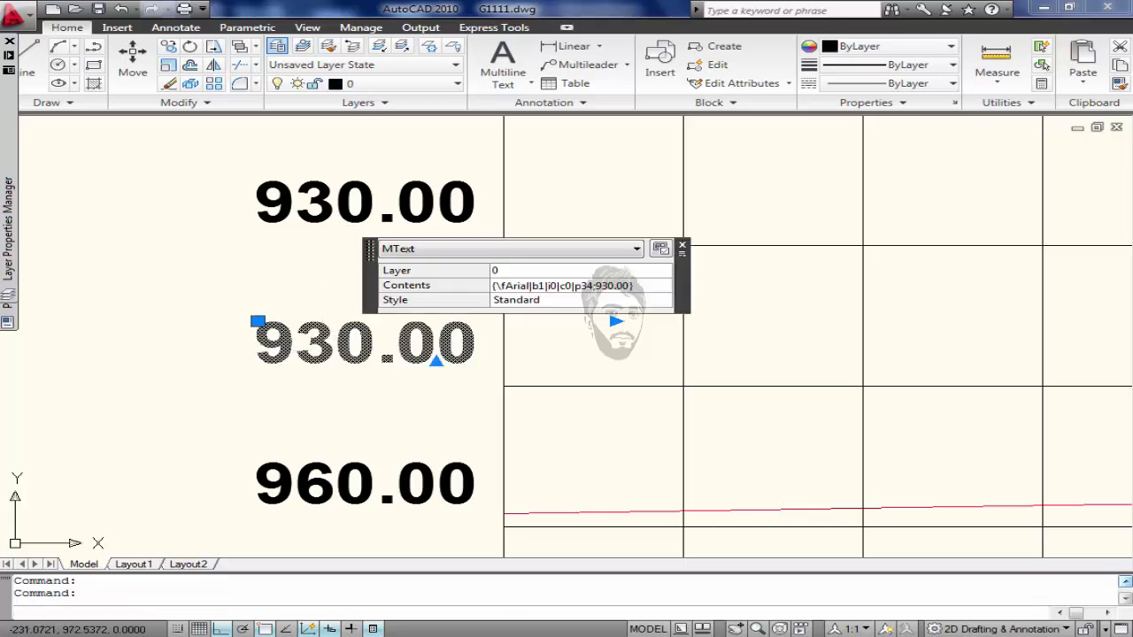
double_click(311, 349)
left_click_drag(295, 350, 334, 352)
type("7")
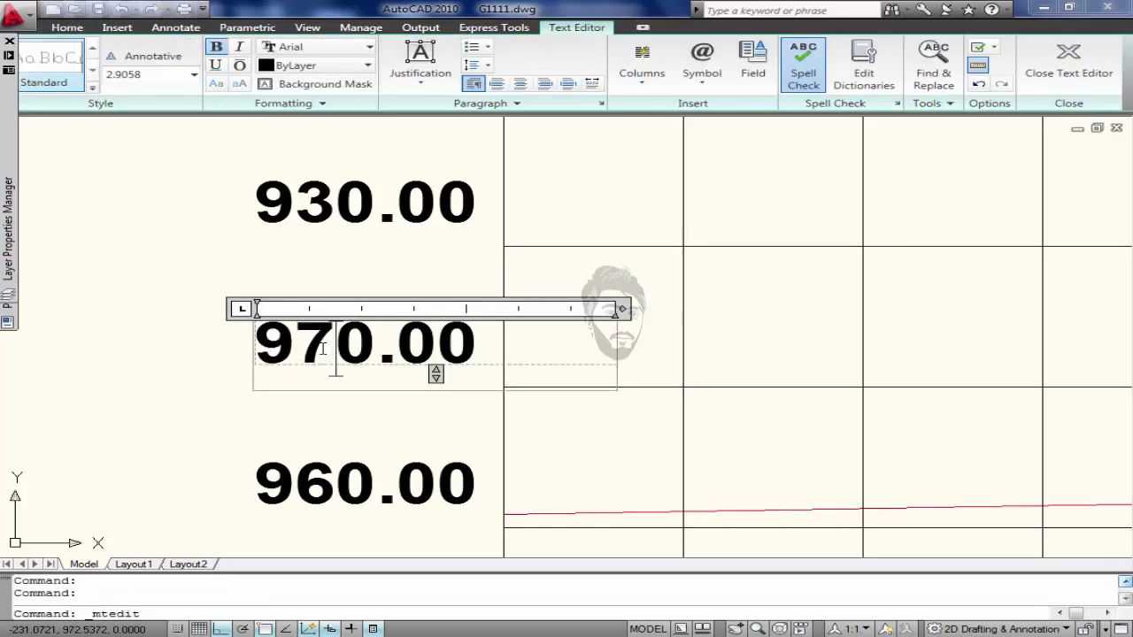
left_click(203, 247)
left_click(354, 197)
double_click(379, 202)
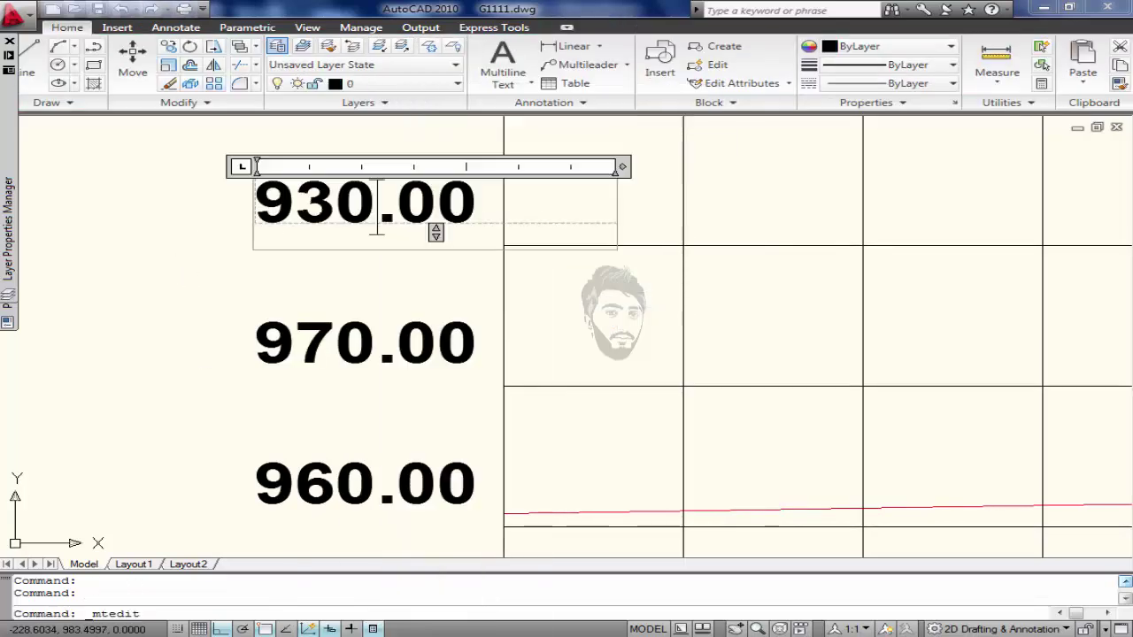
left_click_drag(296, 203, 333, 205)
type("8")
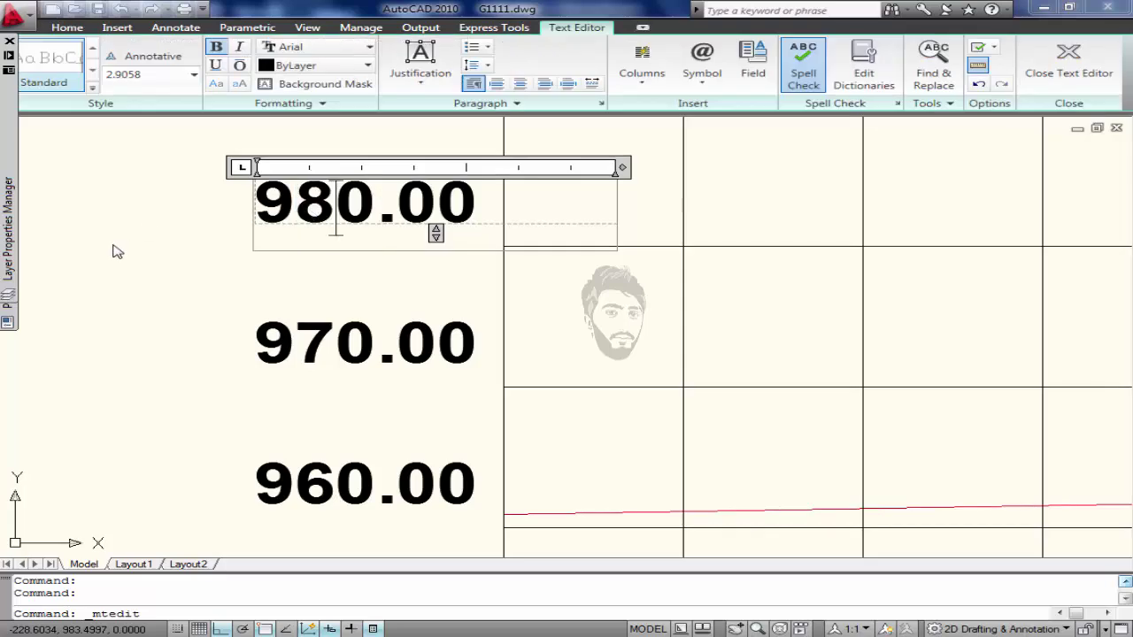
left_click(114, 251)
scroll(260, 341, "down", 5)
Select the red ground line and the three cyan profile lines for copying.
middle_click_drag(442, 384, 254, 392)
scroll(433, 368, "down", 3)
scroll(434, 367, "up", 5)
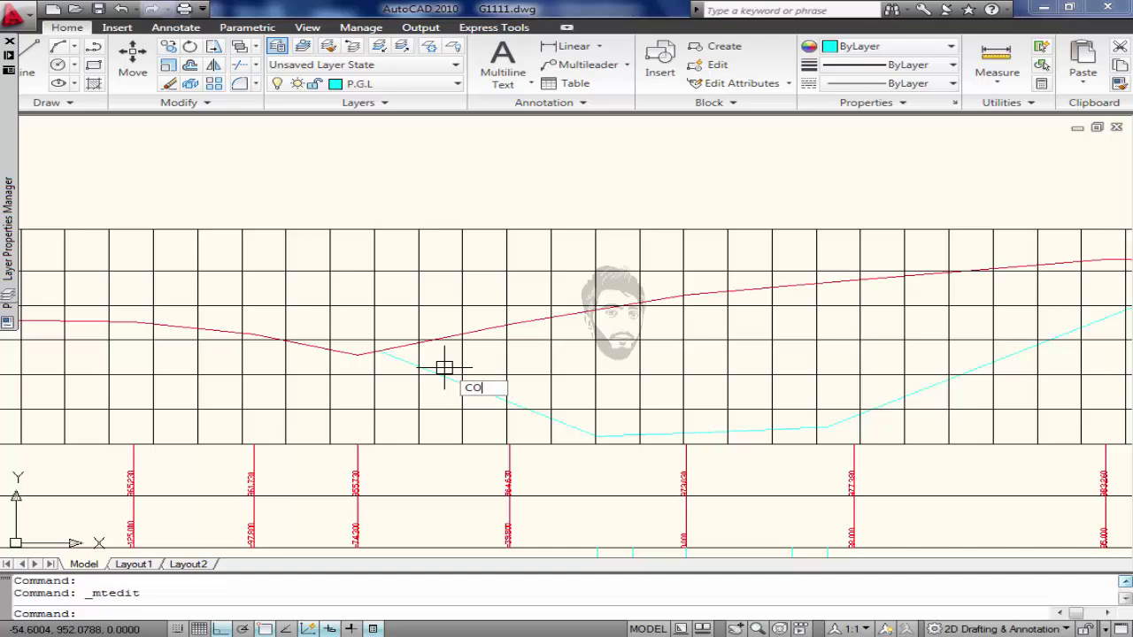
type("CO")
key("Return")
left_click(403, 356)
left_click(399, 347)
left_click(619, 433)
mouse_move(688, 433)
middle_mouse_down()
mouse_move(444, 437)
mouse_move(463, 427)
middle_mouse_up()
left_click(665, 394)
key("Return")
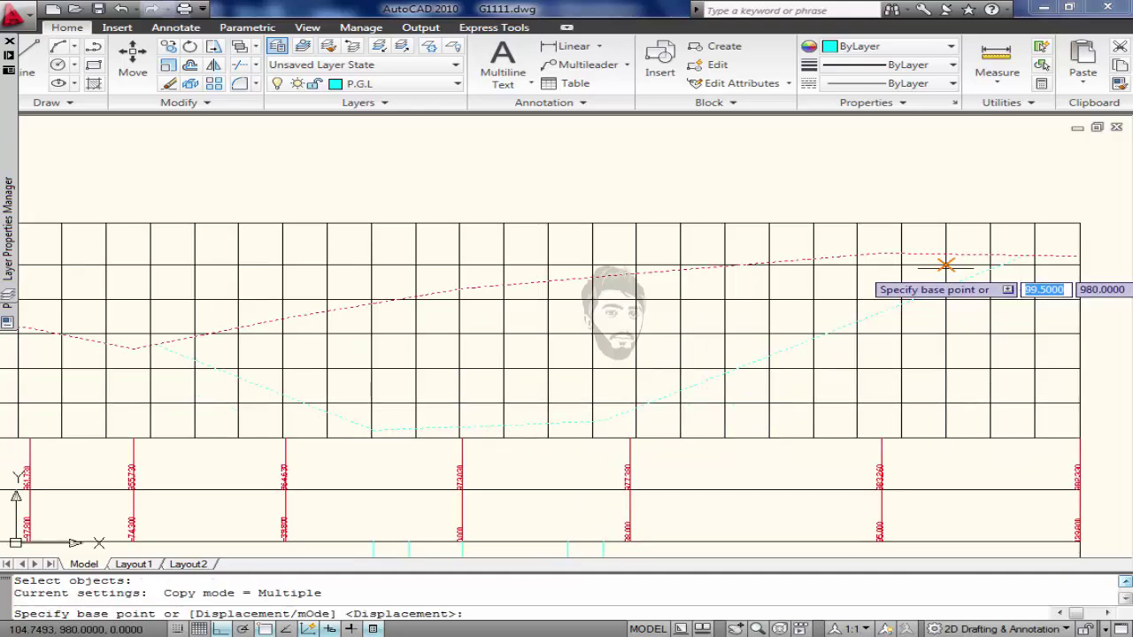
Place the copied profile lines up and to the right, with ortho turned off.
left_click(1058, 263)
scroll(266, 451, "down", 5)
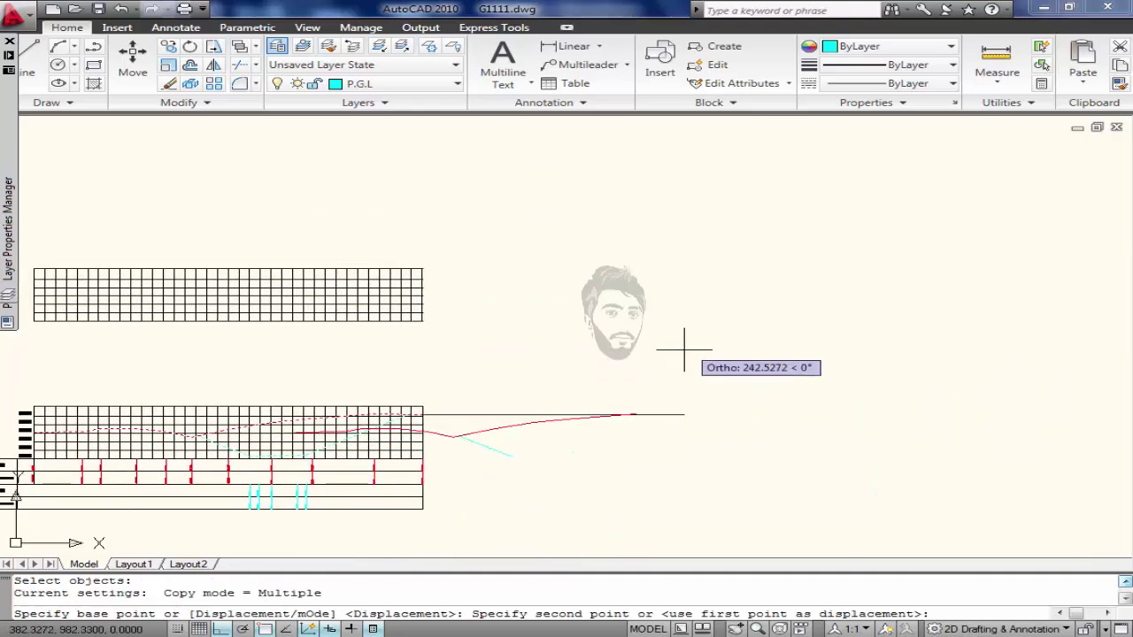
key("F8")
left_click(859, 274)
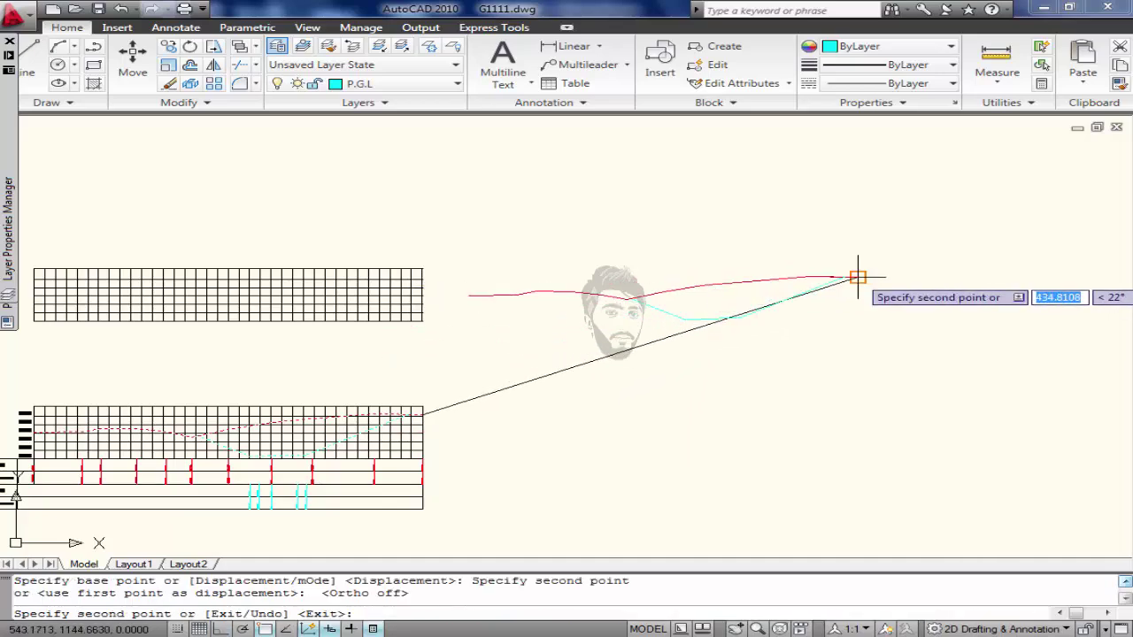
key("Escape")
scroll(741, 278, "up", 3)
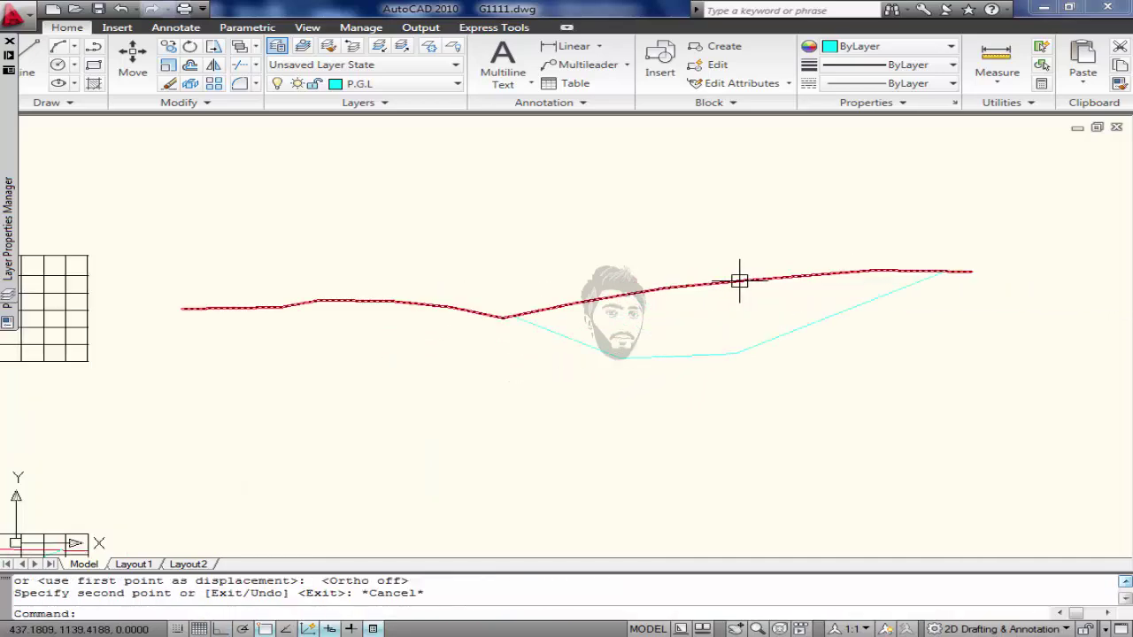
Fill the cut area between the profiles with a solid cyan SOLID hatch.
type("h")
key("Return")
key("alt+k")
left_click(699, 320)
key("Return")
left_click(691, 183)
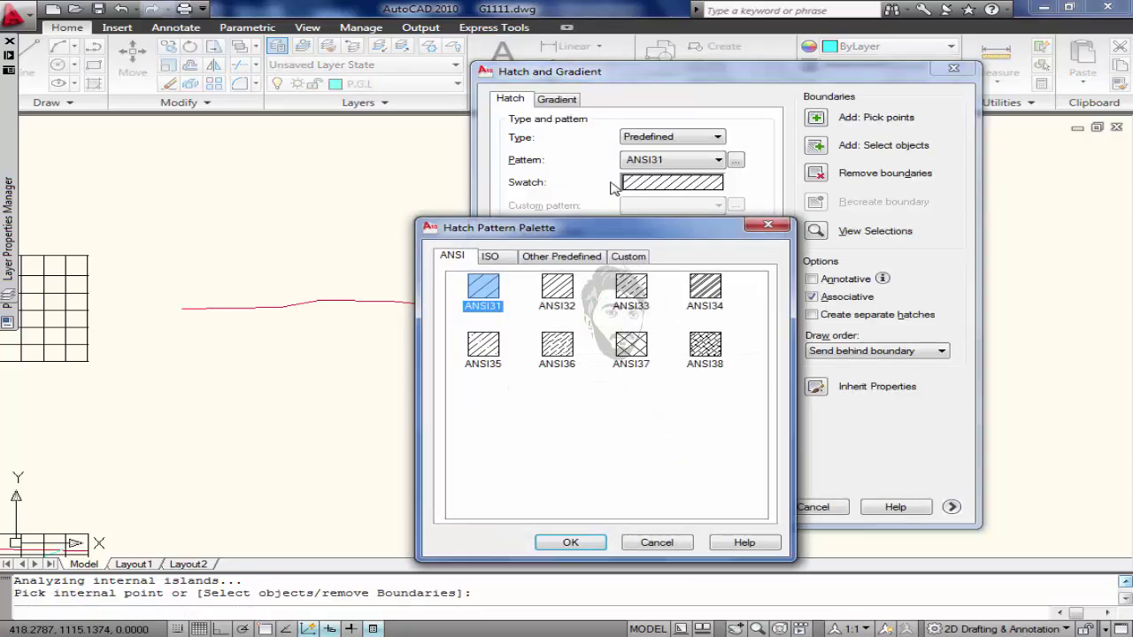
left_click(559, 256)
left_click(570, 543)
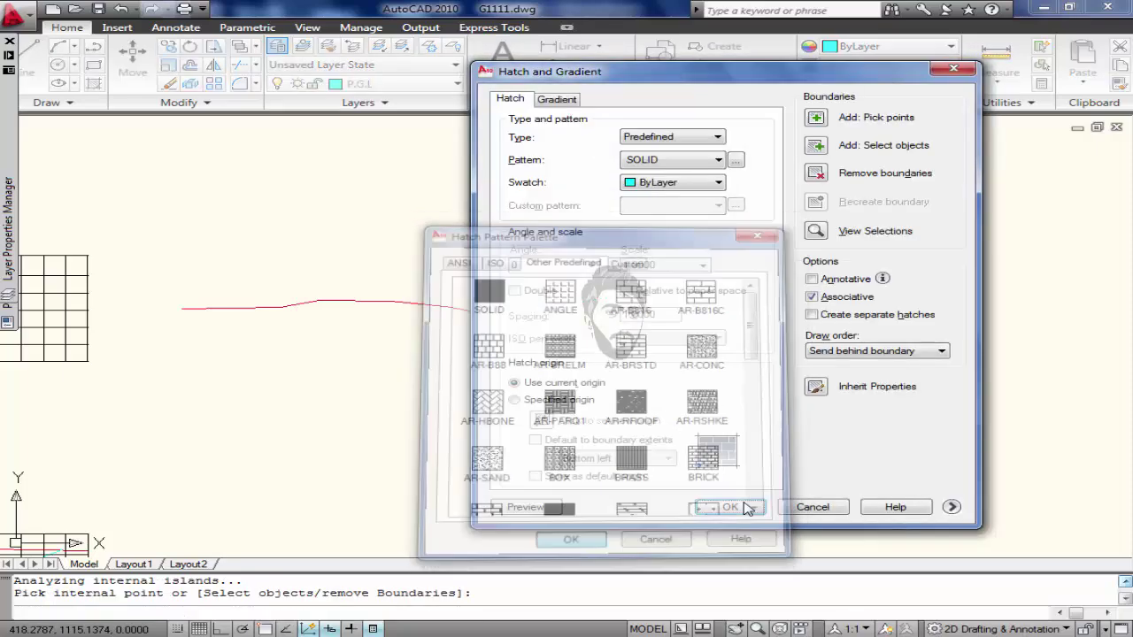
left_click(788, 435)
scroll(681, 296, "up", 3)
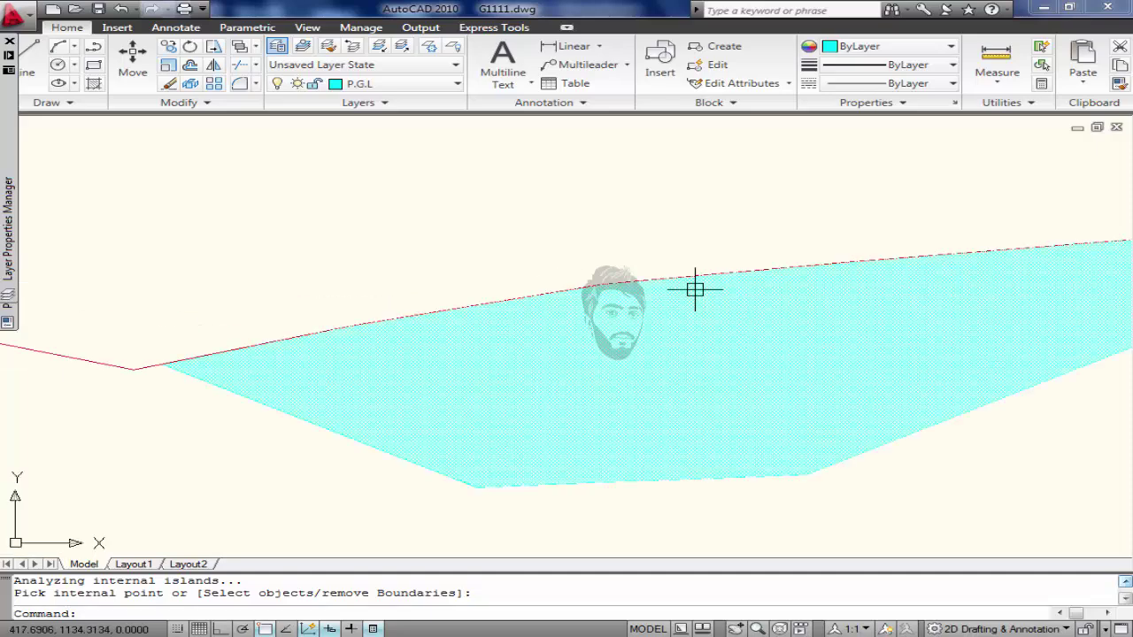
scroll(561, 222, "down", 5)
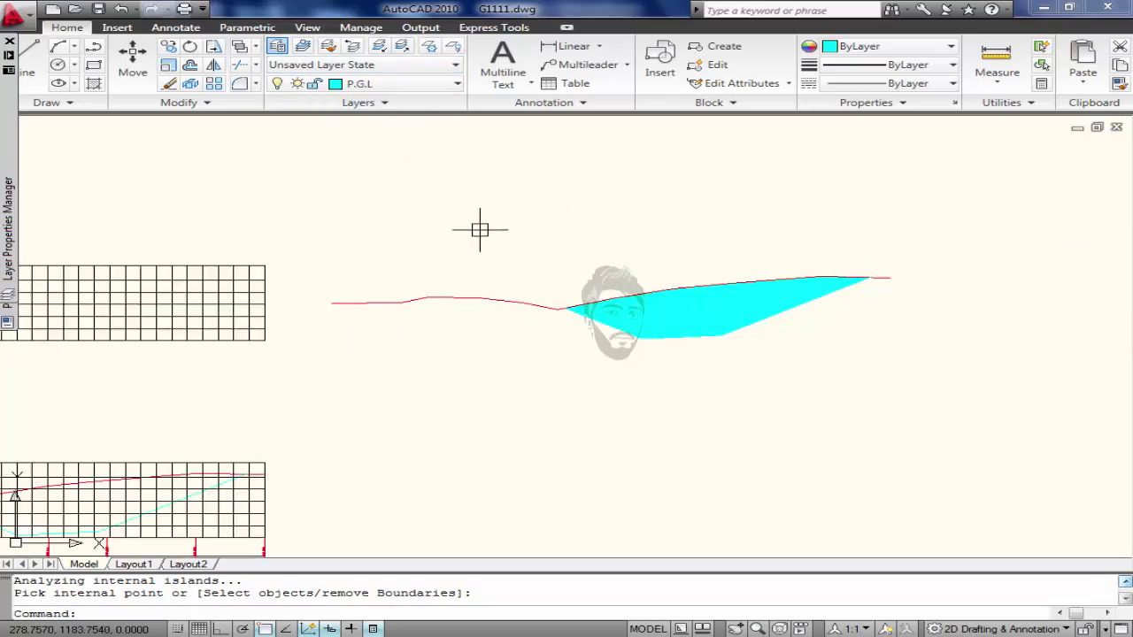
Set length units to Architectural with 0'-0 1/16" precision.
key("Return")
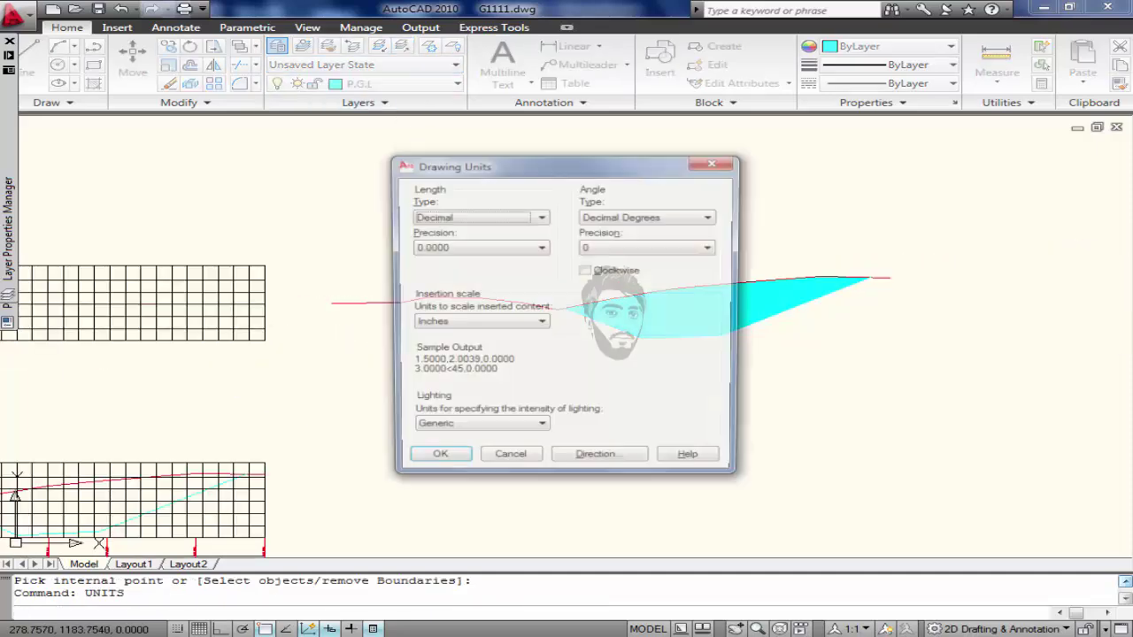
left_click(488, 218)
left_click(488, 244)
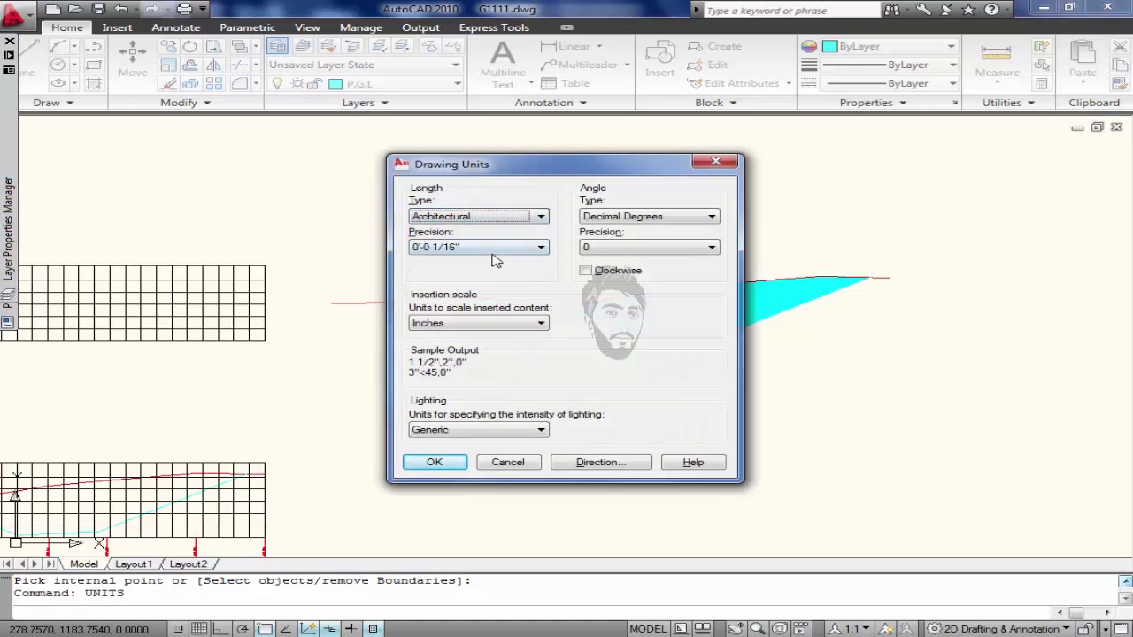
left_click(493, 248)
Apply the Architectural units and LIst the cut hatch's area: 5128.2 sq in (35.613 sq ft).
left_click(495, 297)
left_click(434, 462)
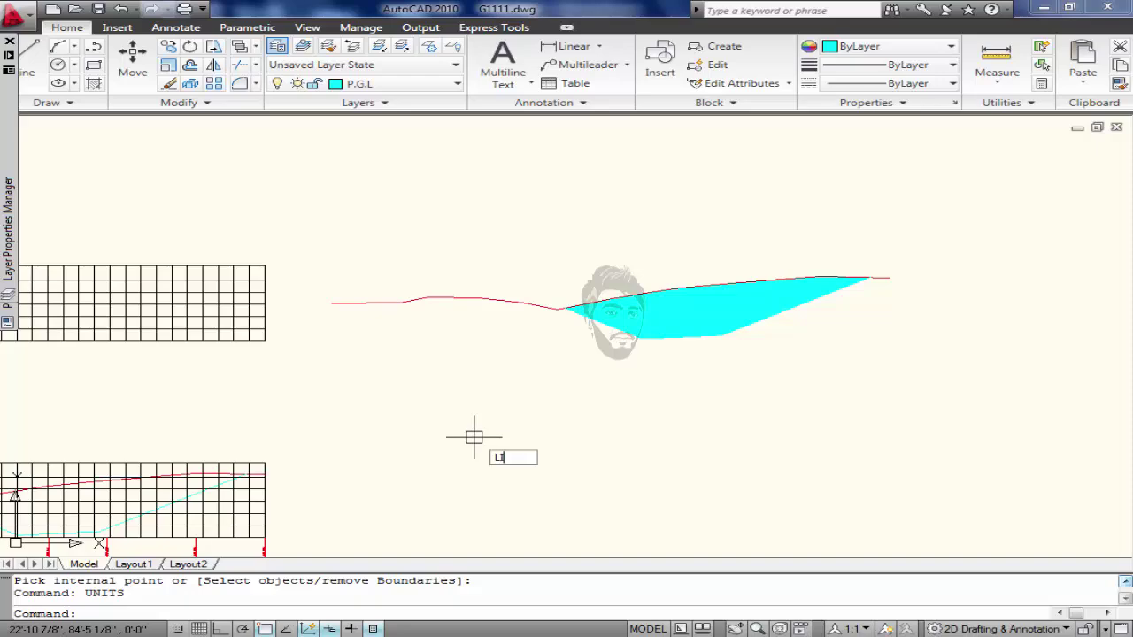
type("LI")
key("Return")
left_click(678, 298)
key("Return")
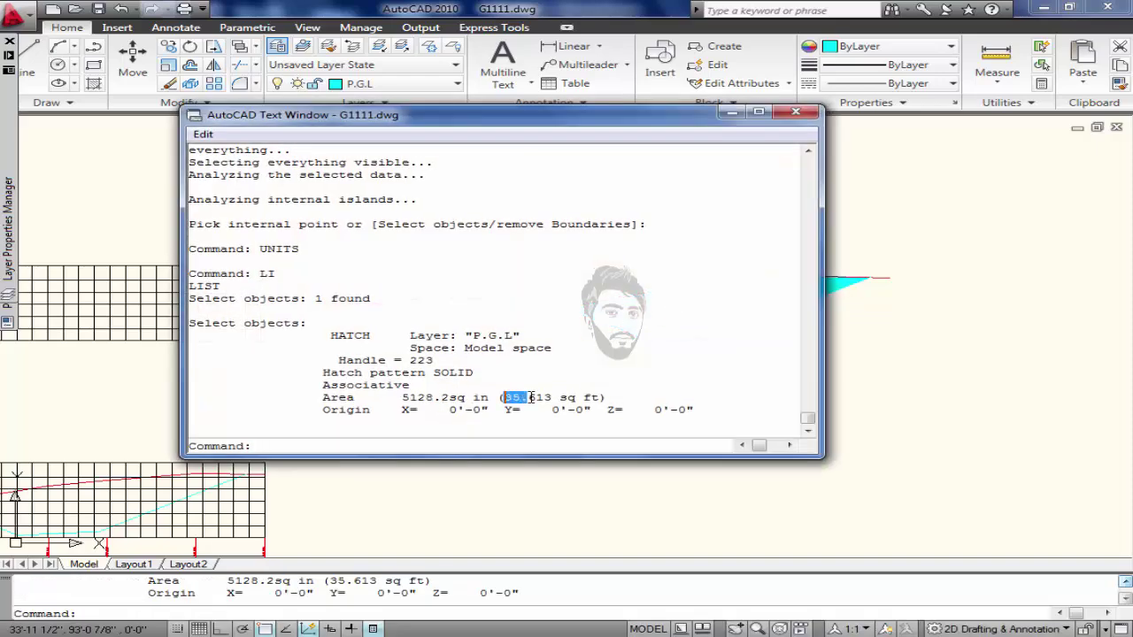
Draw a rectangle for the summary box from the grid's left edge to the 930.00 baseline.
left_click(732, 113)
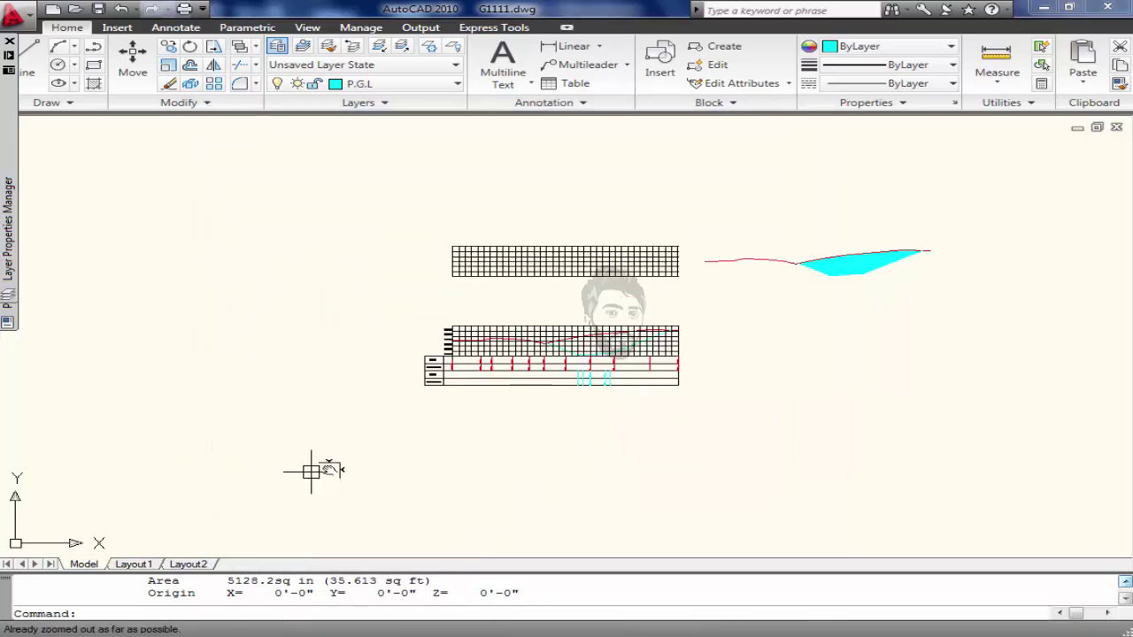
scroll(407, 351, "up", 5)
type("REC")
key("Return")
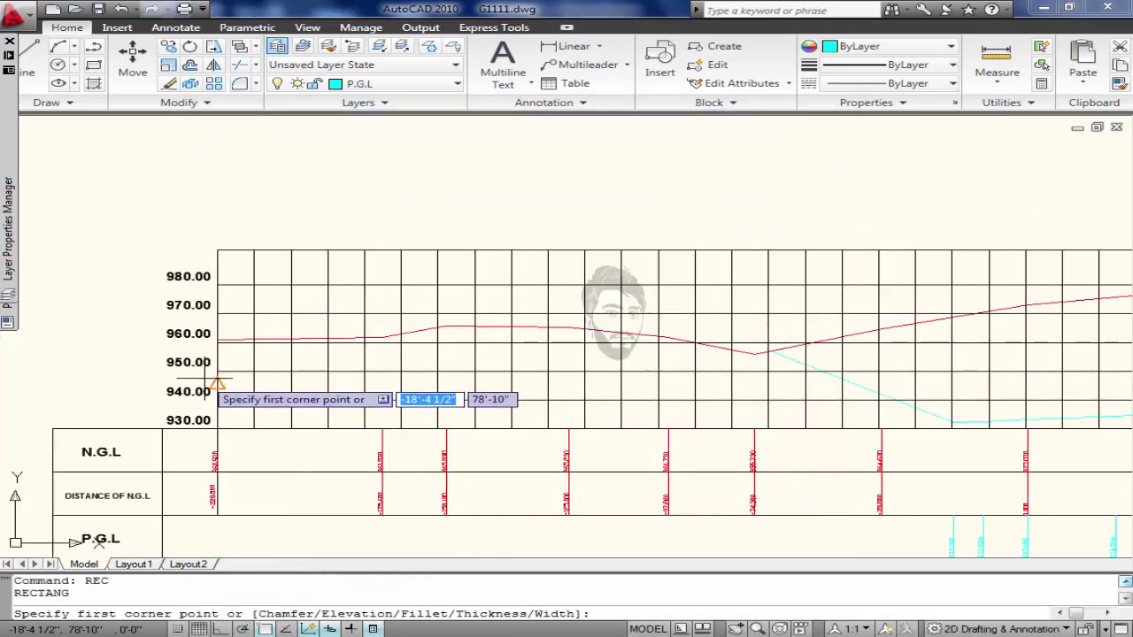
left_click(218, 371)
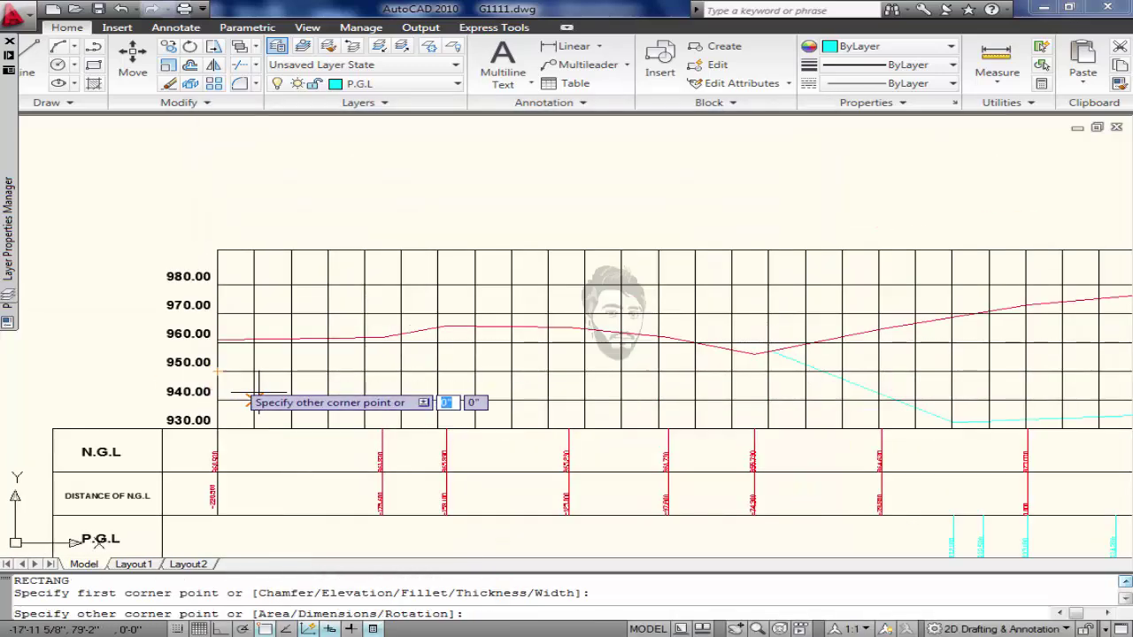
left_click(401, 429)
Trim the vertical grid line and erase the horizontal line inside the box.
type("TR")
key("Return")
key("Return")
left_click(380, 388)
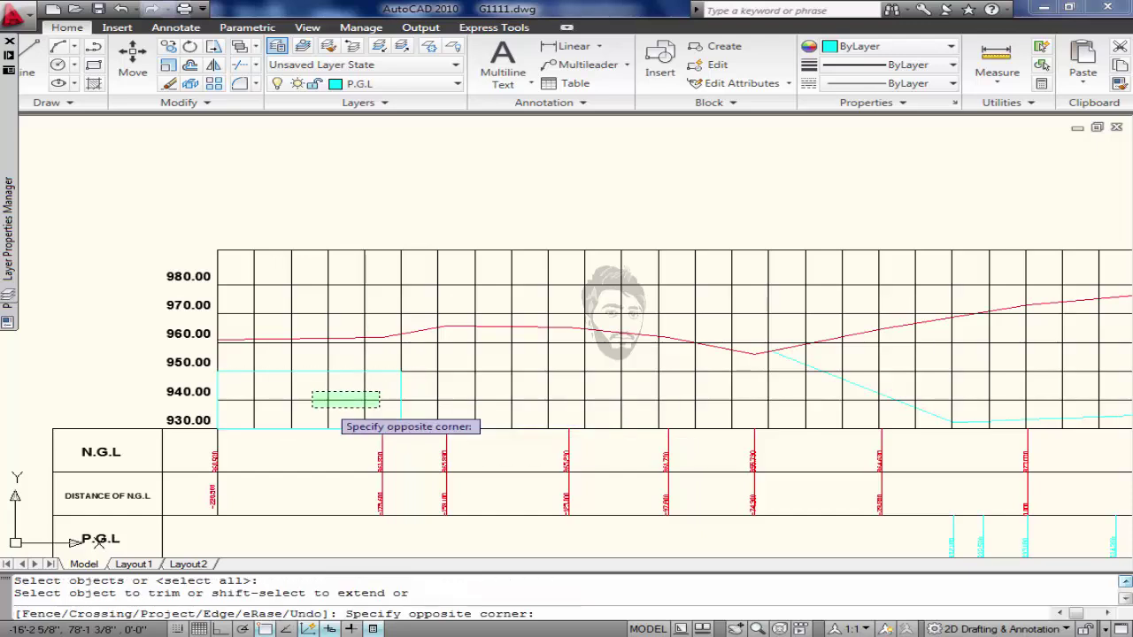
left_click(254, 410)
key("Return")
left_click(282, 400)
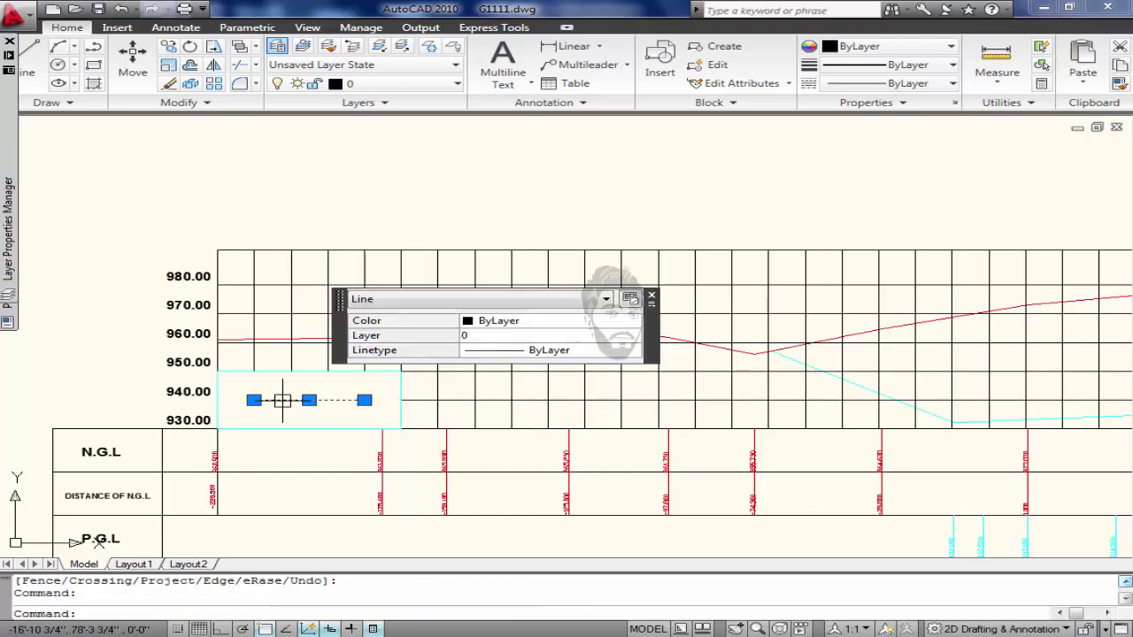
key("Delete")
middle_click_drag(234, 416, 295, 417)
Copy the N.G.L label into five positions across the box's rows.
type("c")
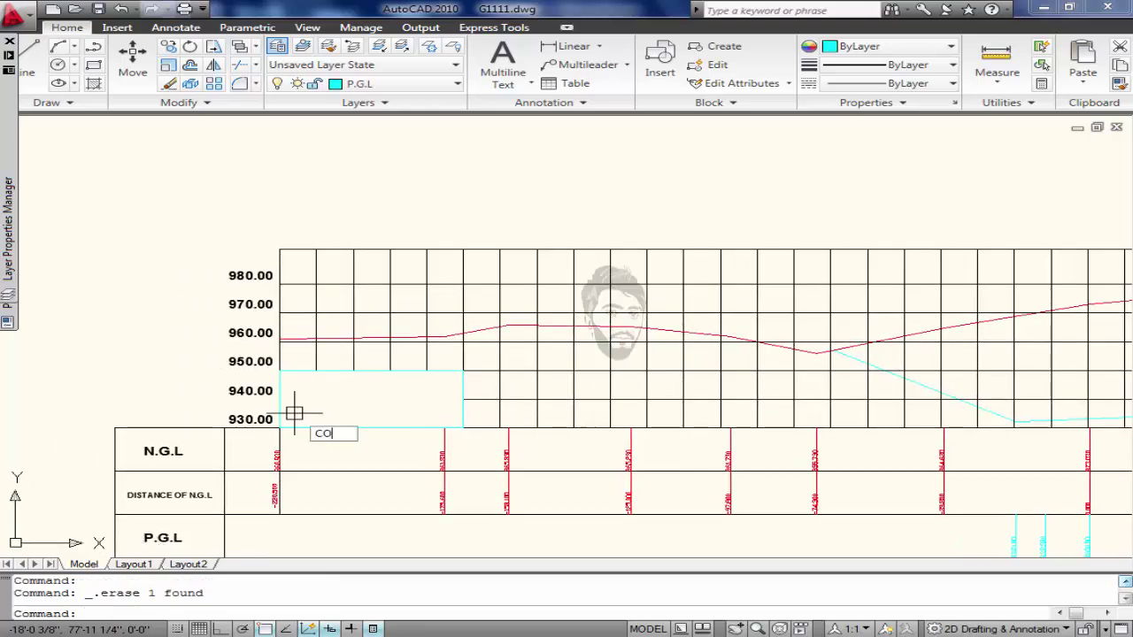
key("Return")
left_click(163, 450)
key("Return")
left_click(157, 449)
scroll(304, 408, "up", 3)
scroll(301, 410, "up", 2)
left_click(257, 395)
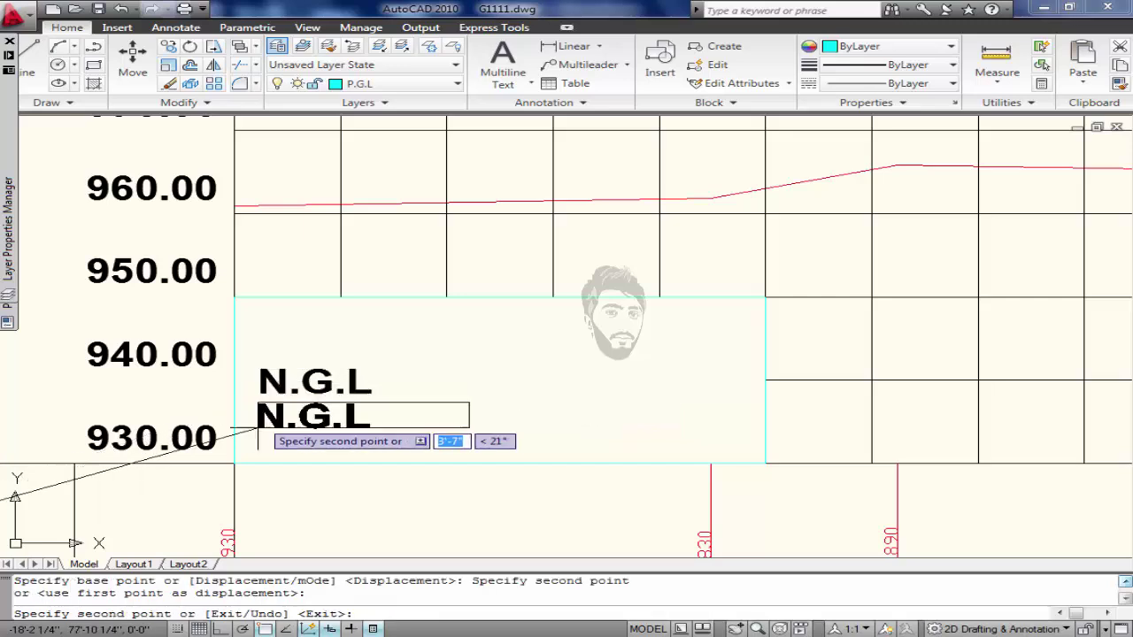
left_click(256, 447)
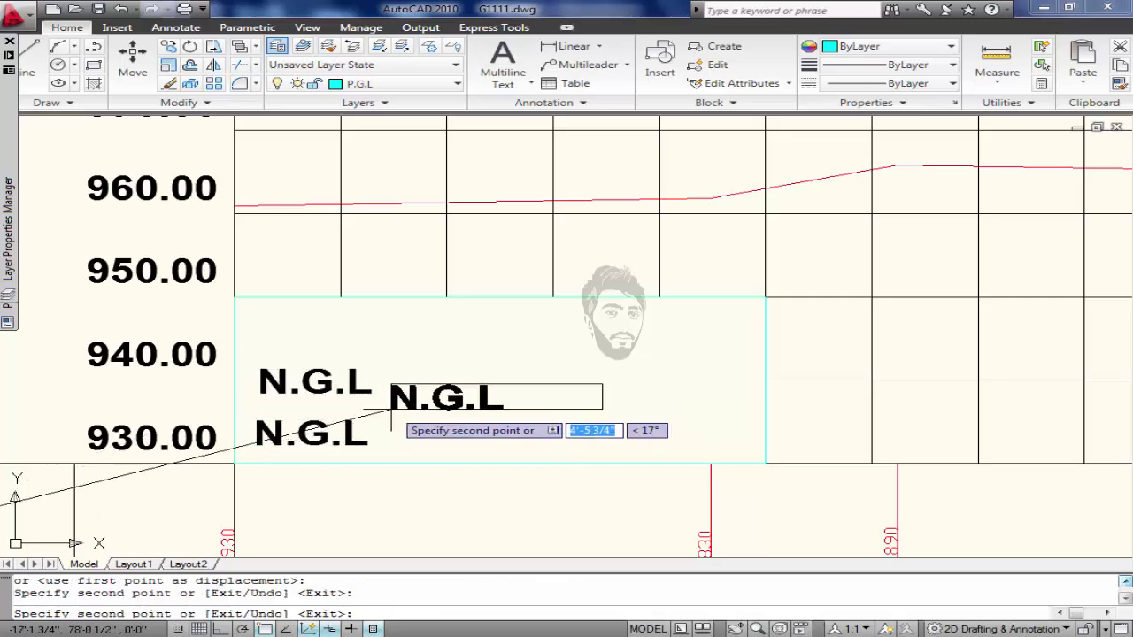
left_click(392, 391)
left_click(390, 449)
left_click(260, 346)
key("Escape")
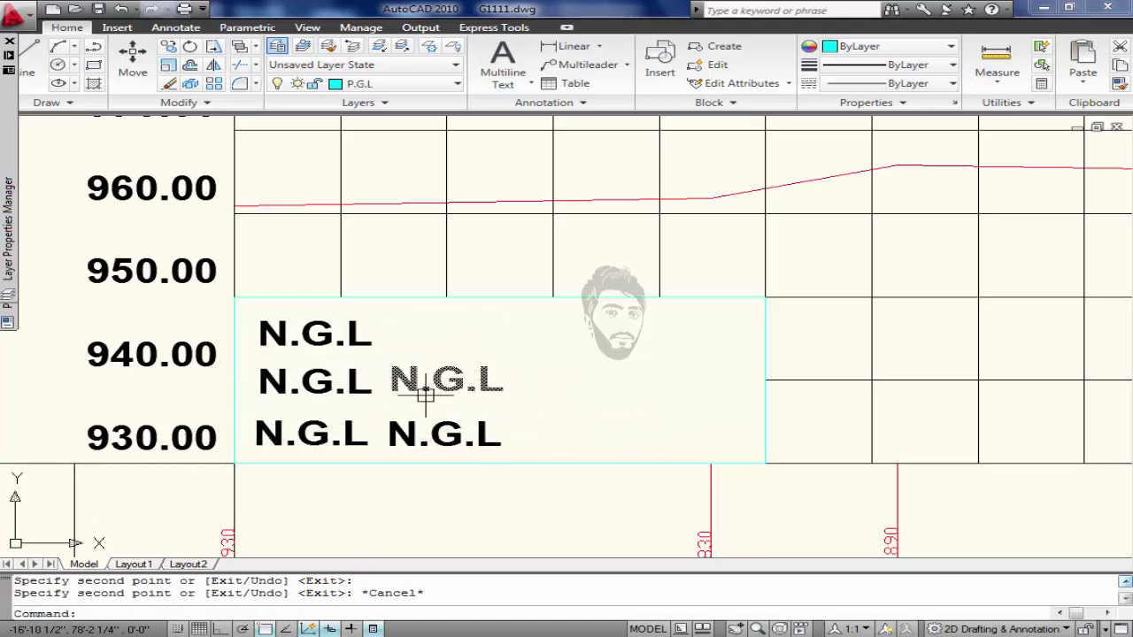
Copy the top N.G.L label beside itself in the top row.
type("o")
key("Return")
left_click(356, 351)
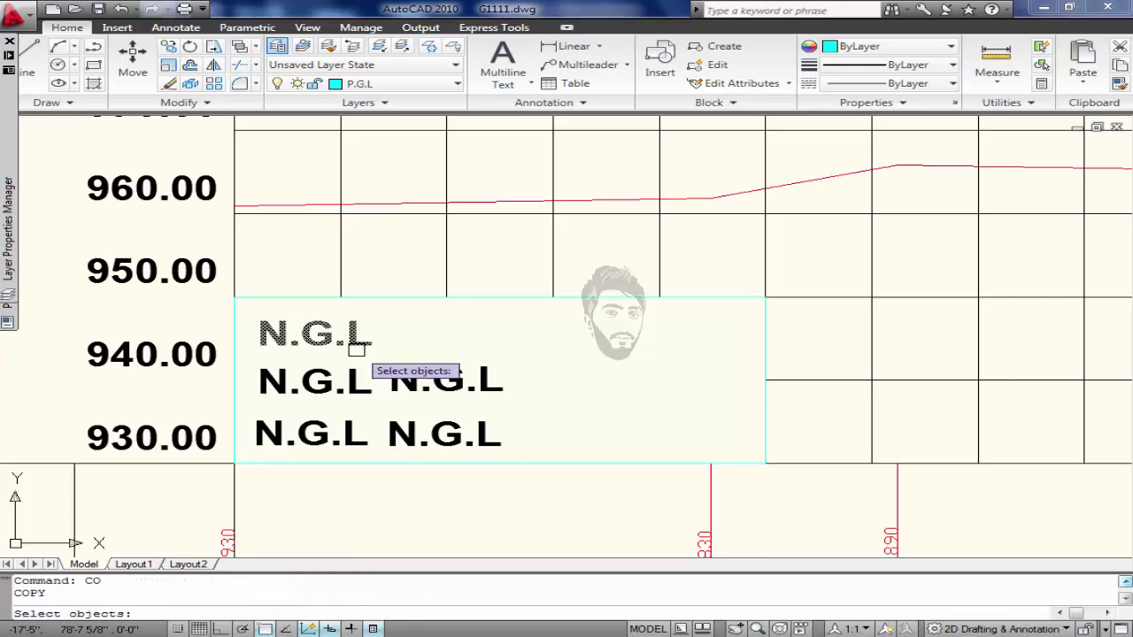
key("Return")
left_click(260, 346)
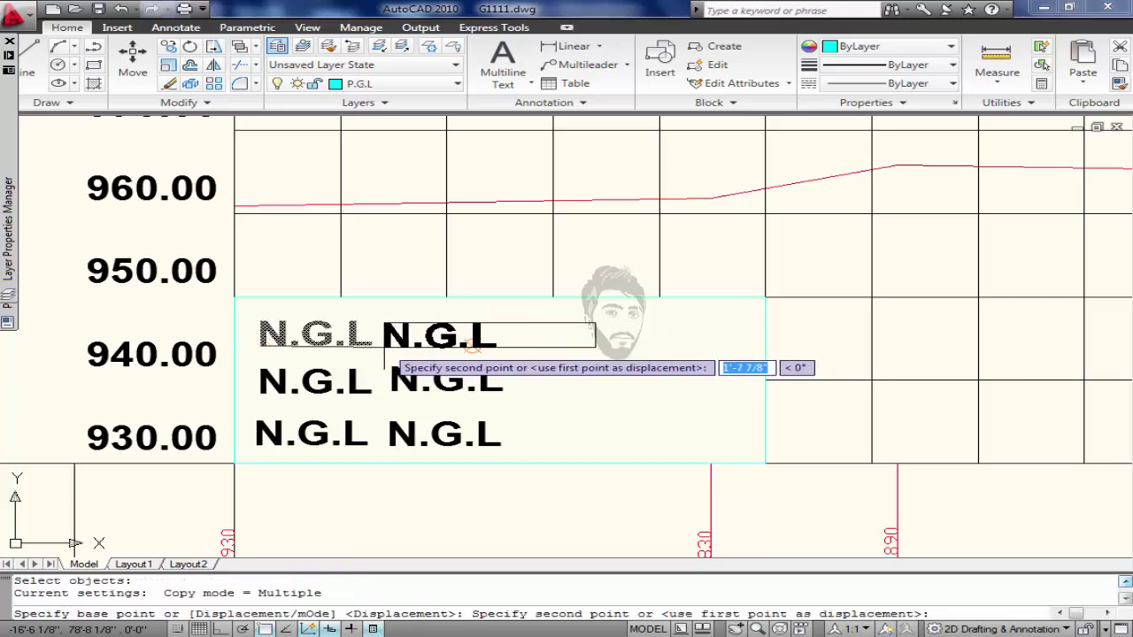
left_click(391, 346)
Retype the middle label as CUTTING: and move its neighbouring N.G.L to the right.
key("Escape")
left_click(363, 382)
double_click(363, 382)
type("CUTTING")
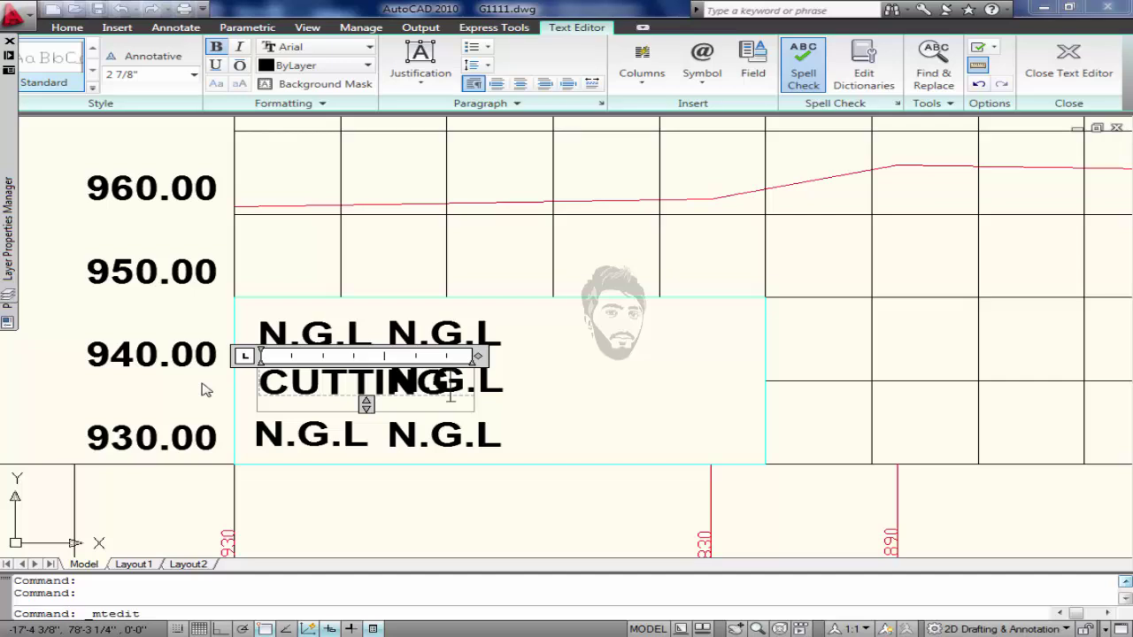
left_click(654, 396)
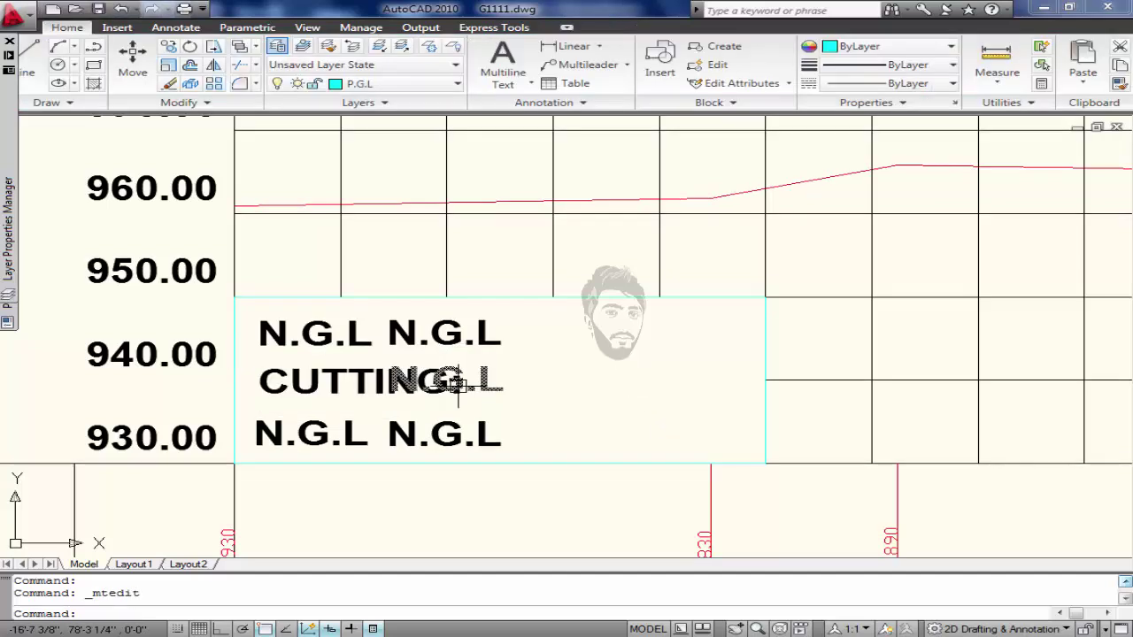
left_click(488, 385)
type("M")
key("Return")
left_click(488, 385)
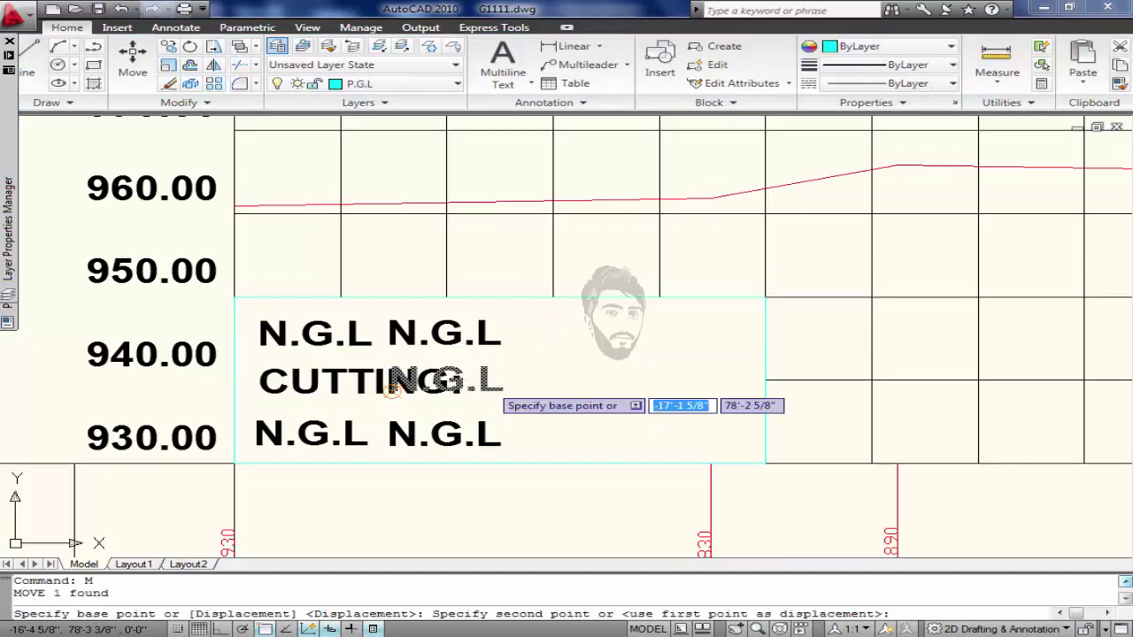
left_click(508, 392)
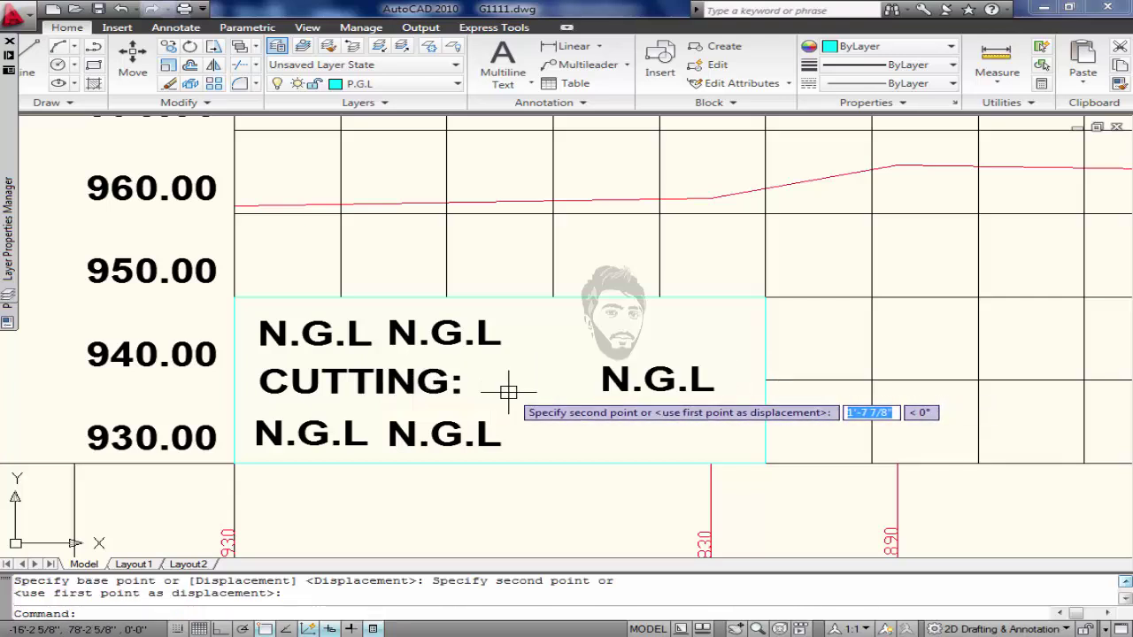
Delete the extra bottom N.G.L and retype the bottom label as FILLING:.
left_click(449, 432)
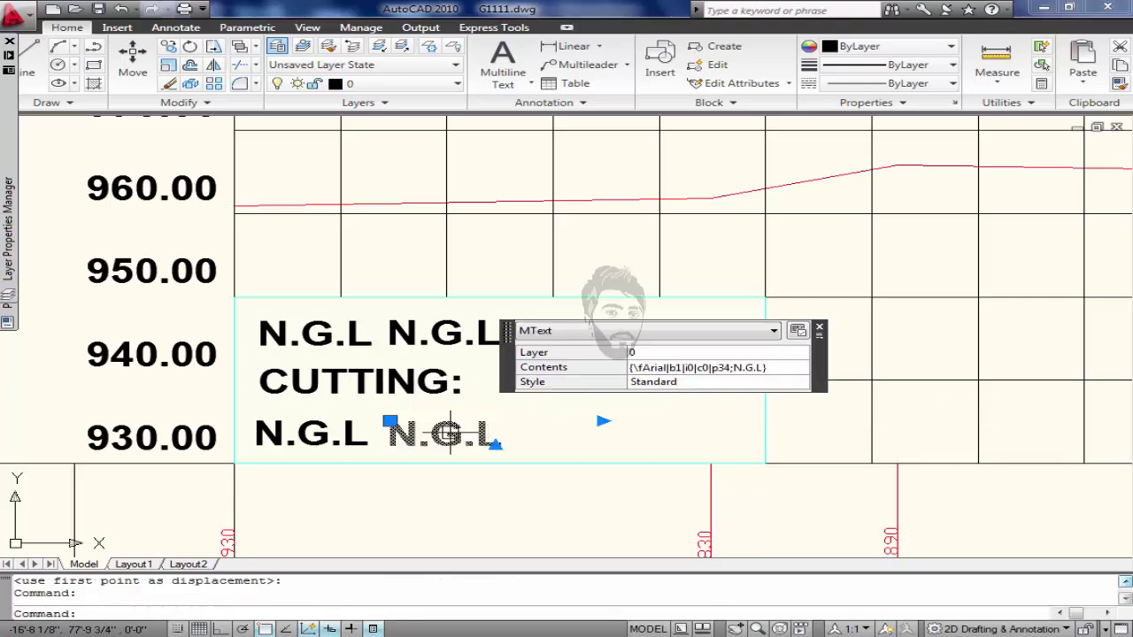
key("Delete")
left_click(336, 447)
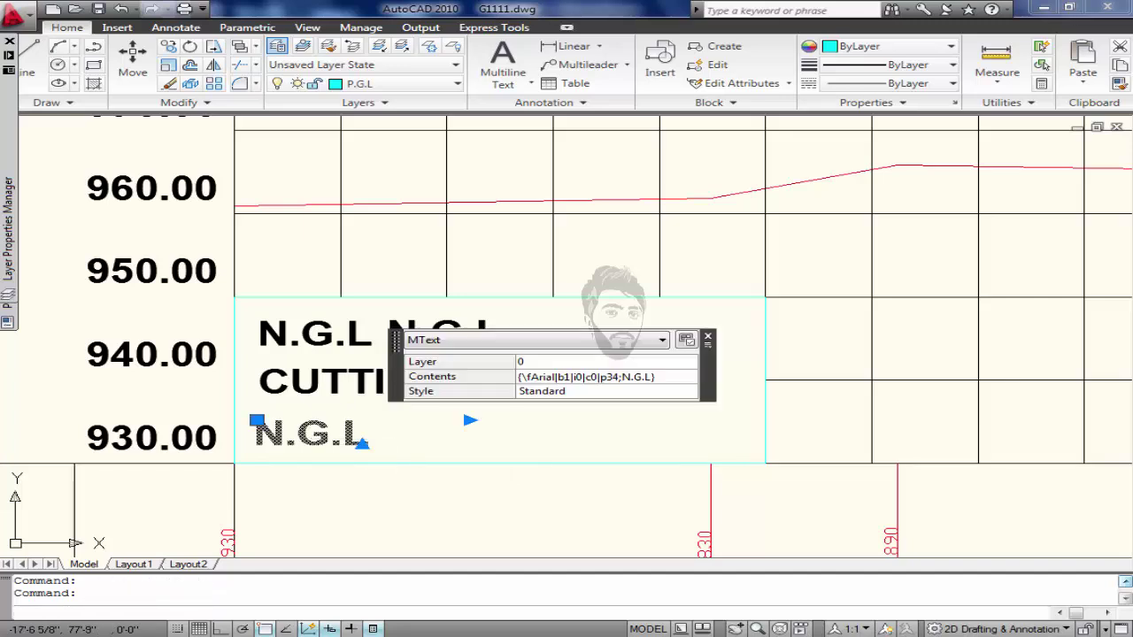
double_click(359, 451)
type("FILLING:")
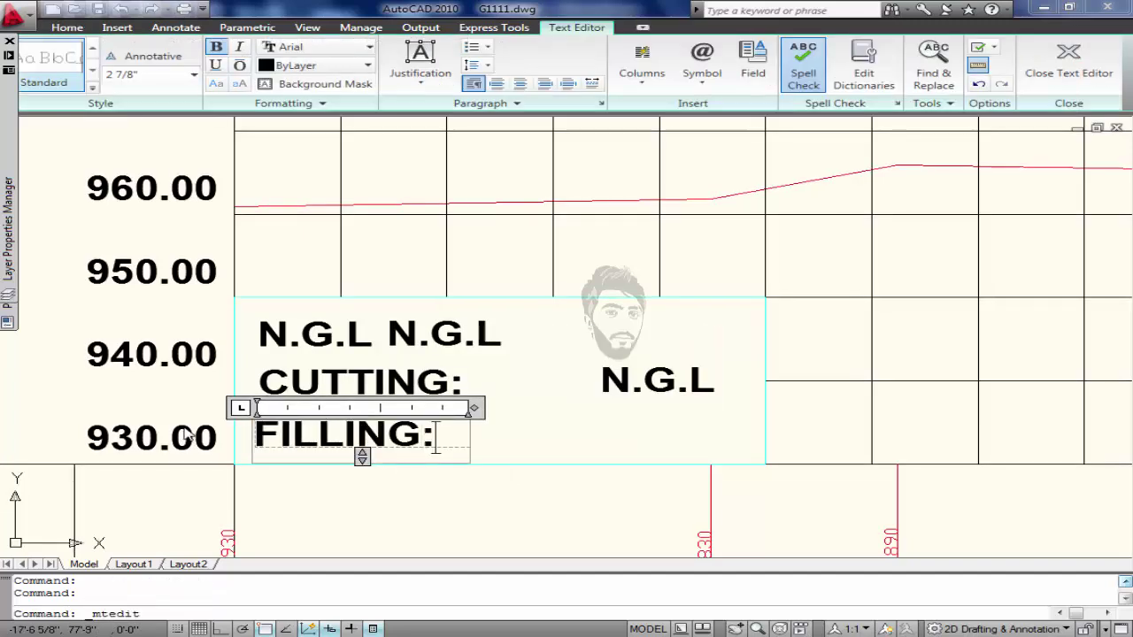
left_click(553, 450)
Retype the top-left label as SLOPE: and drag the leftover N.G.L onto the other copy.
left_click(352, 341)
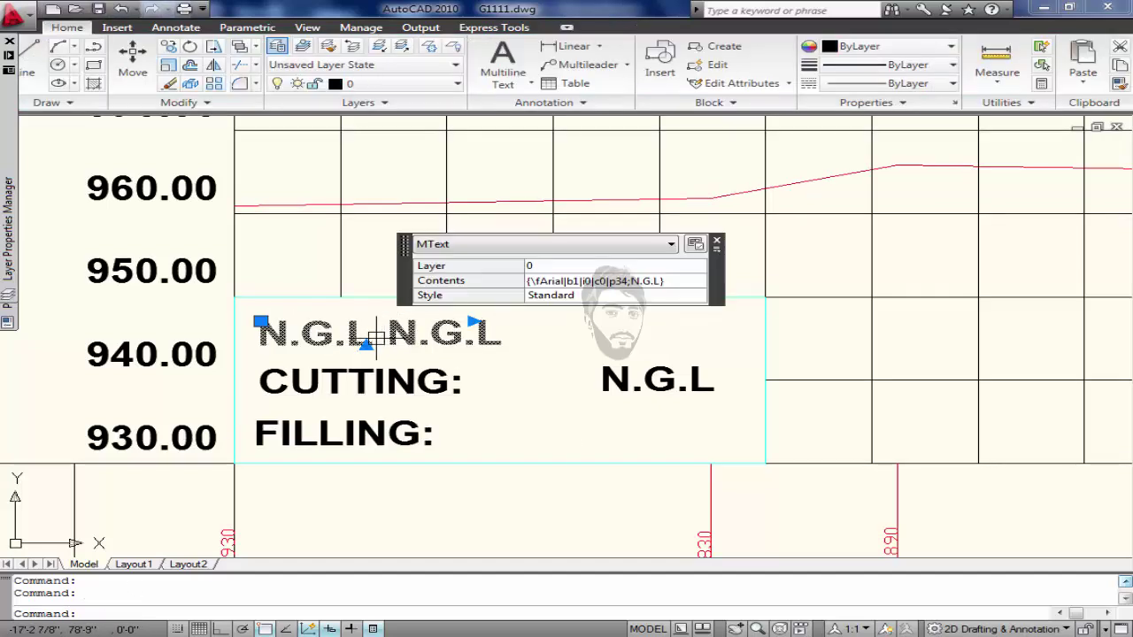
double_click(257, 333)
type("SLOPE")
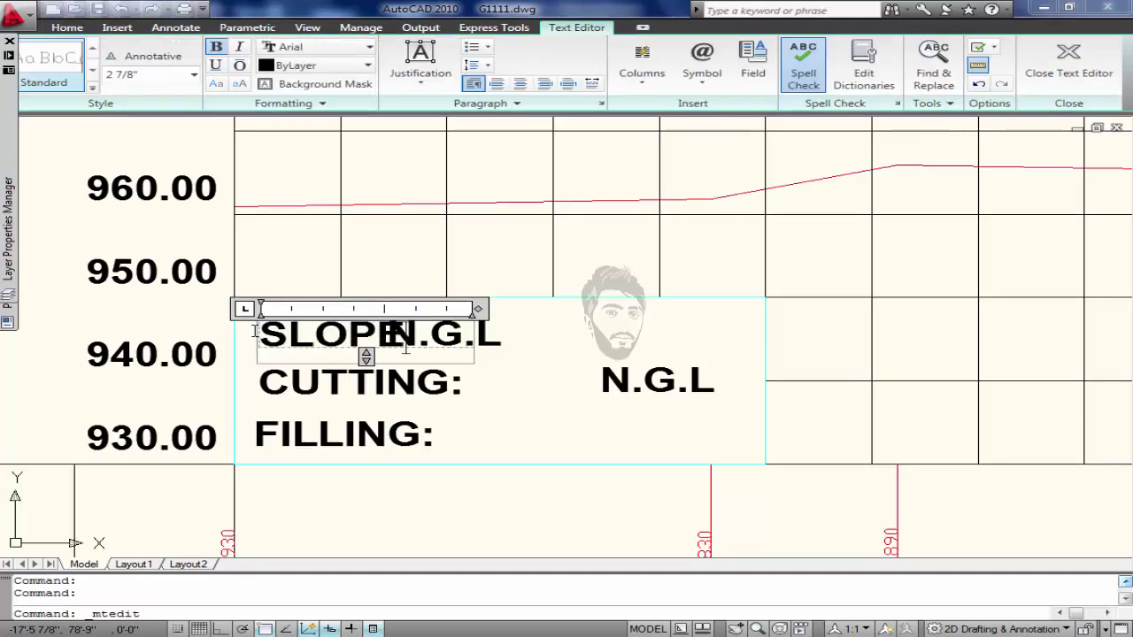
left_click(547, 345)
left_click(485, 342)
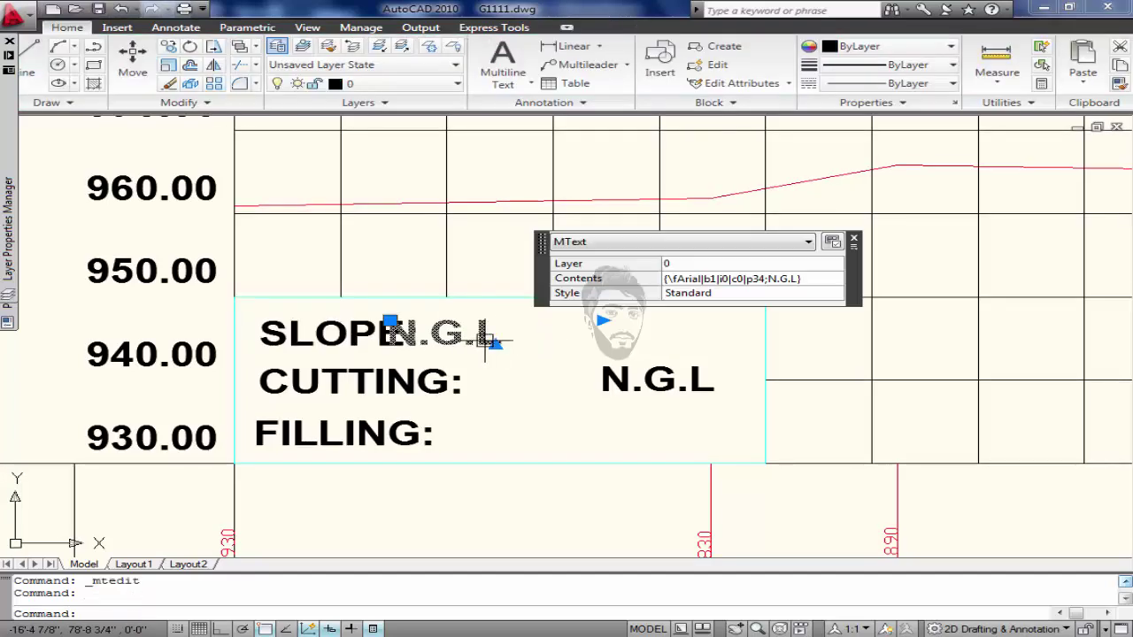
left_click_drag(391, 320, 605, 371)
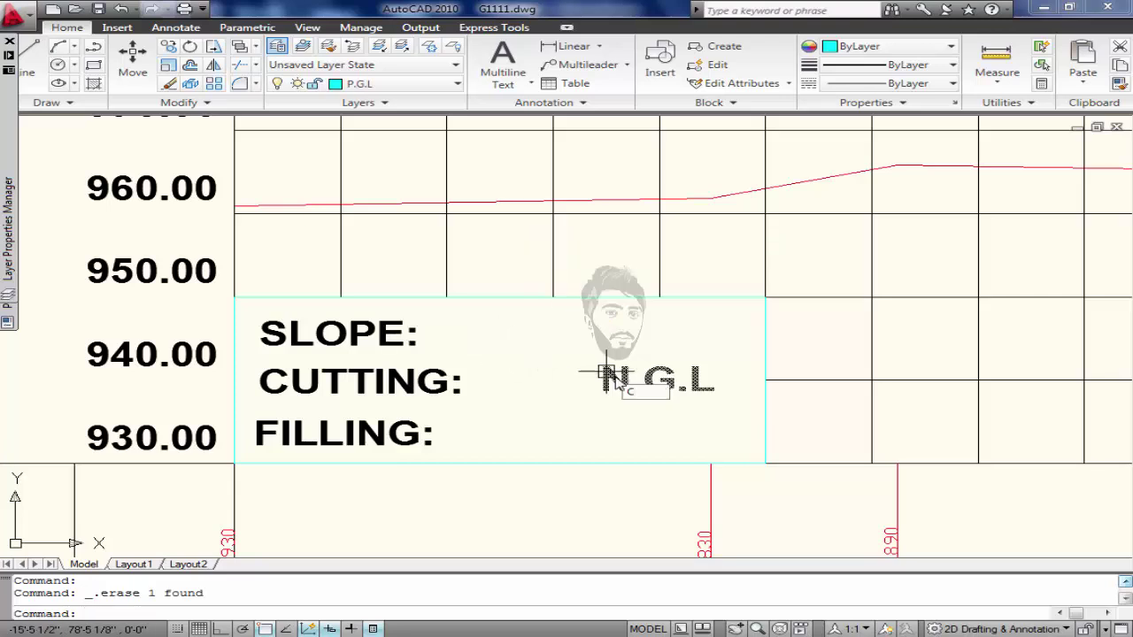
Move the remaining N.G.L text right after CUTTING:.
key("Escape")
left_click(605, 372)
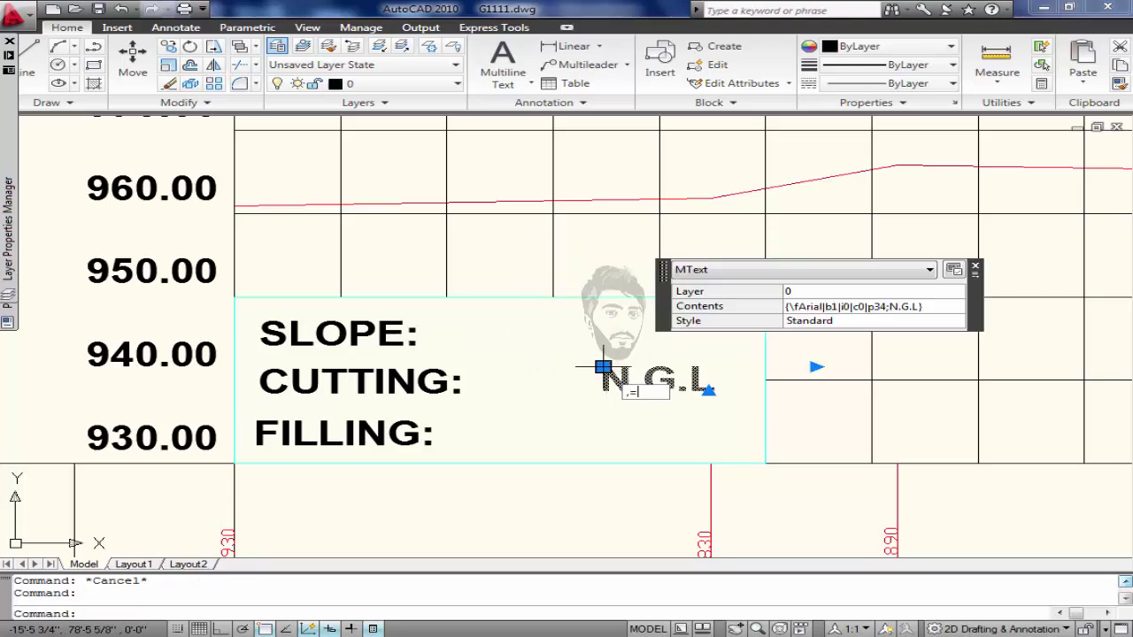
type("m")
key("Return")
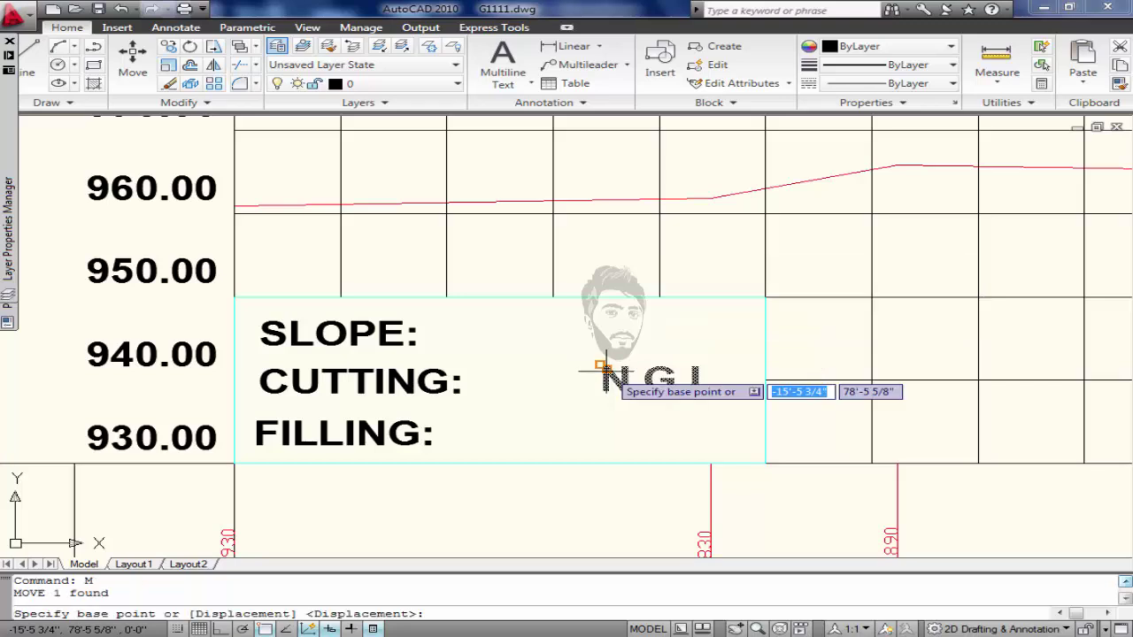
left_click(603, 366)
left_click(482, 366)
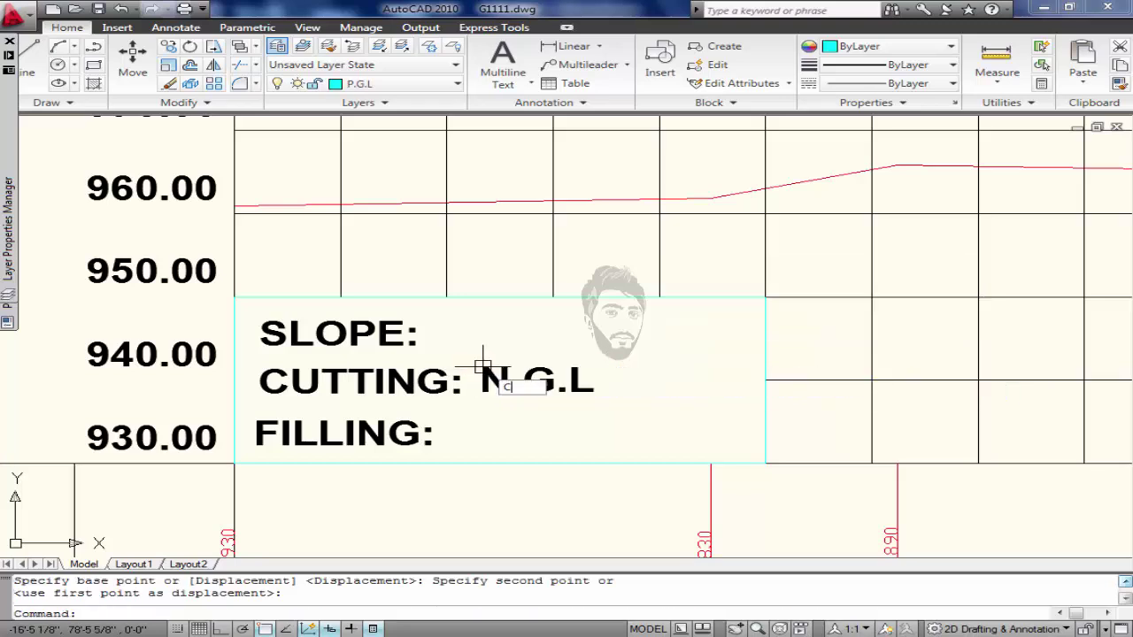
Copy that N.G.L text beside SLOPE: and FILLING:.
type("co")
key("Return")
left_click(483, 379)
key("Return")
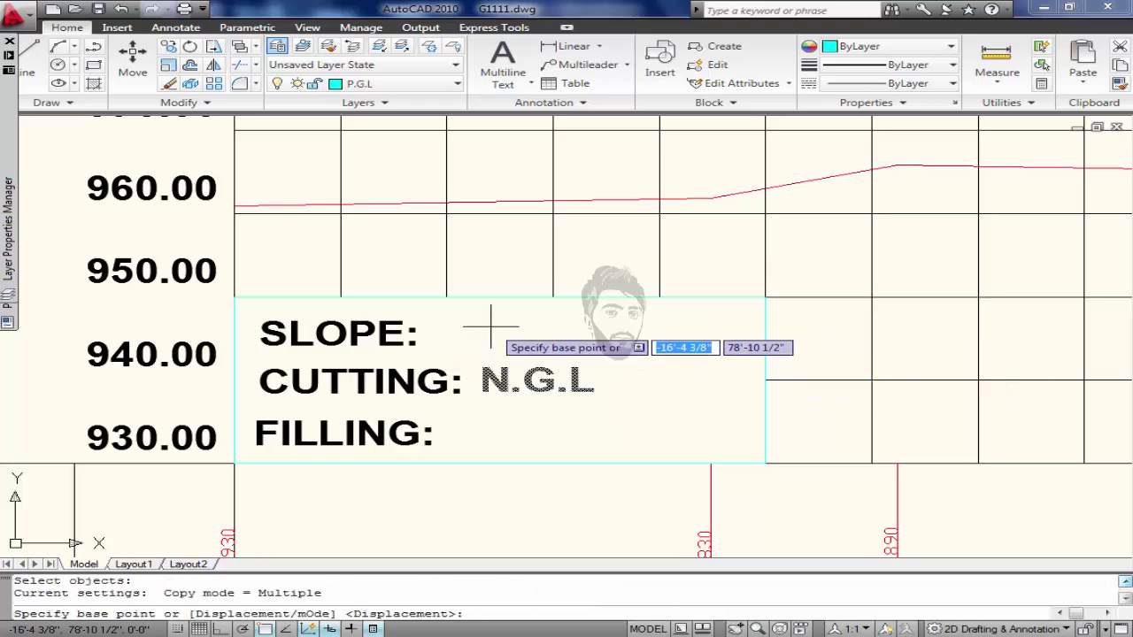
left_click(482, 389)
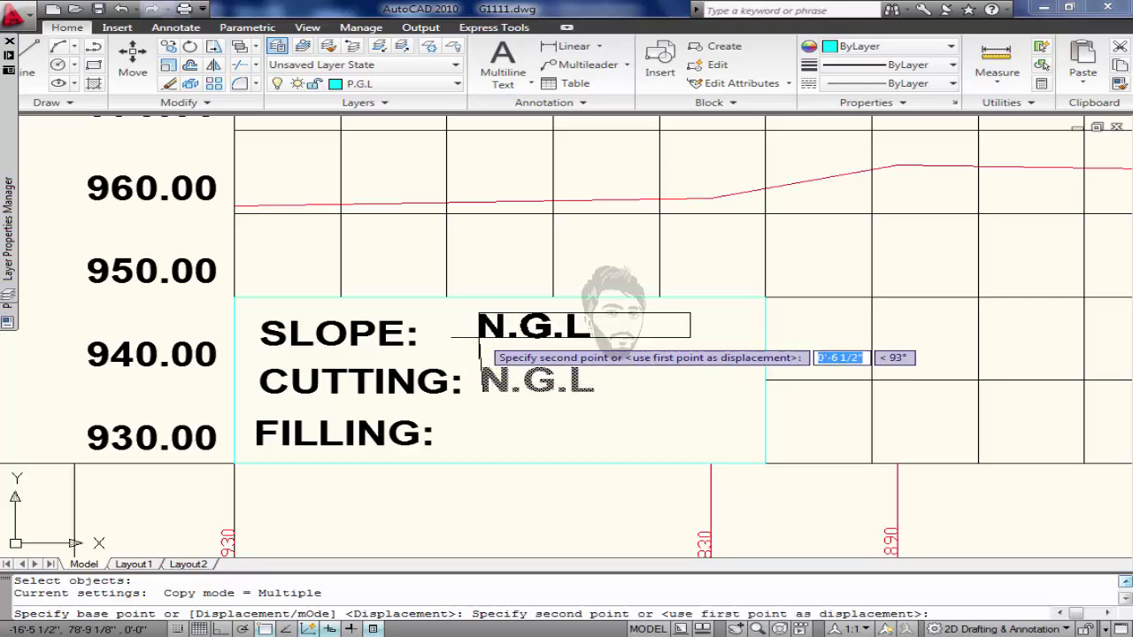
left_click(478, 336)
left_click(479, 444)
key("Escape")
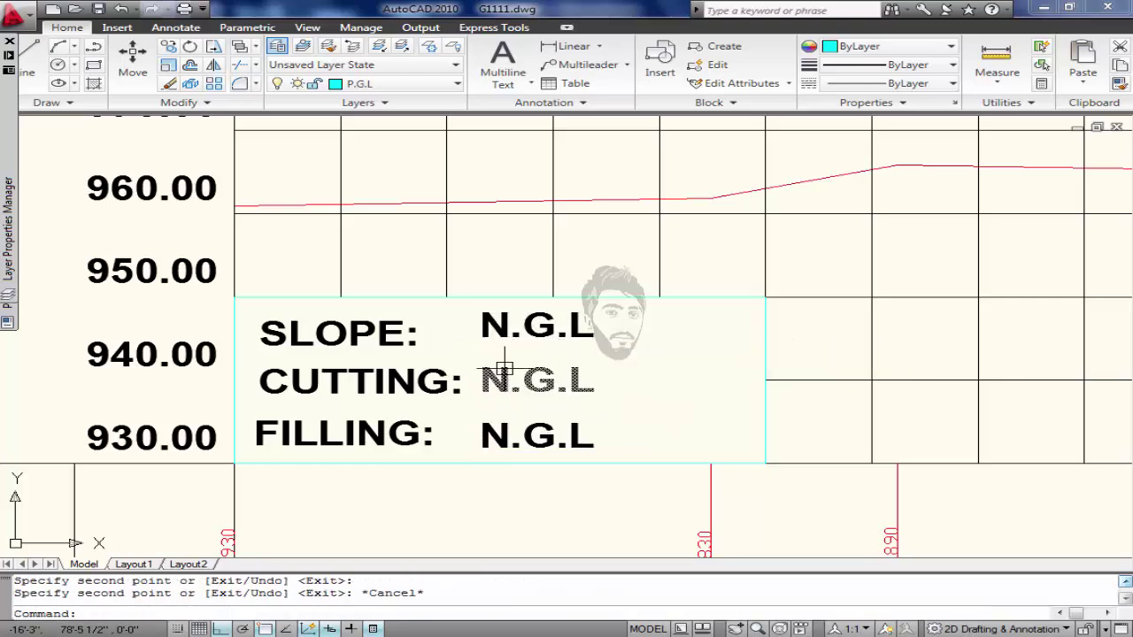
Change the SLOPE value to 1:2.
left_click(509, 325)
double_click(509, 325)
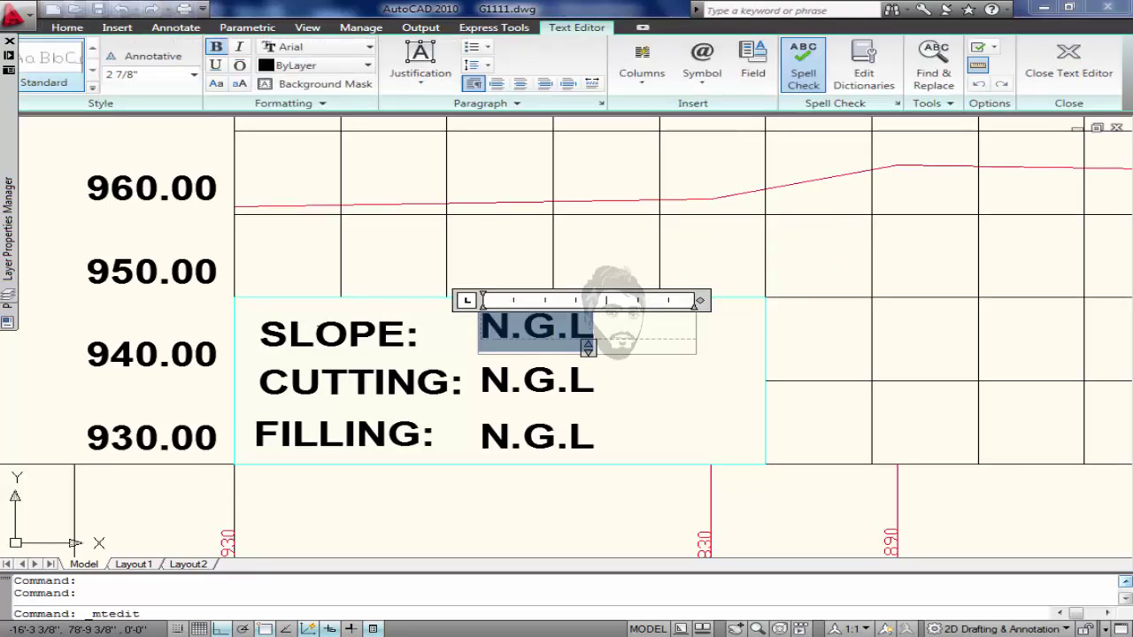
type("1:2")
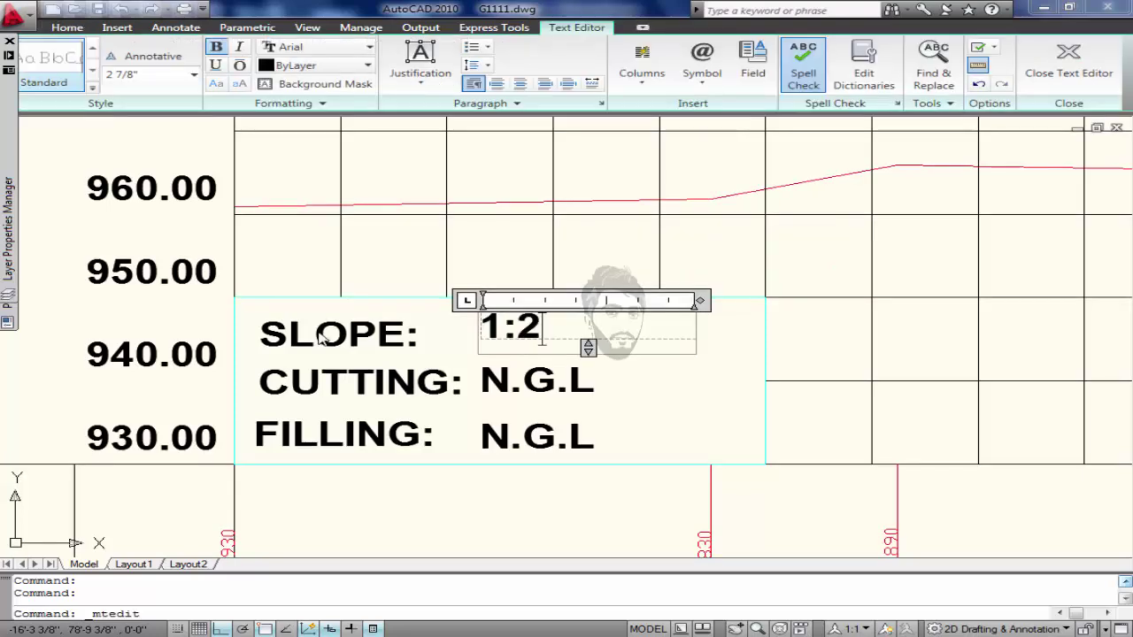
left_click(659, 387)
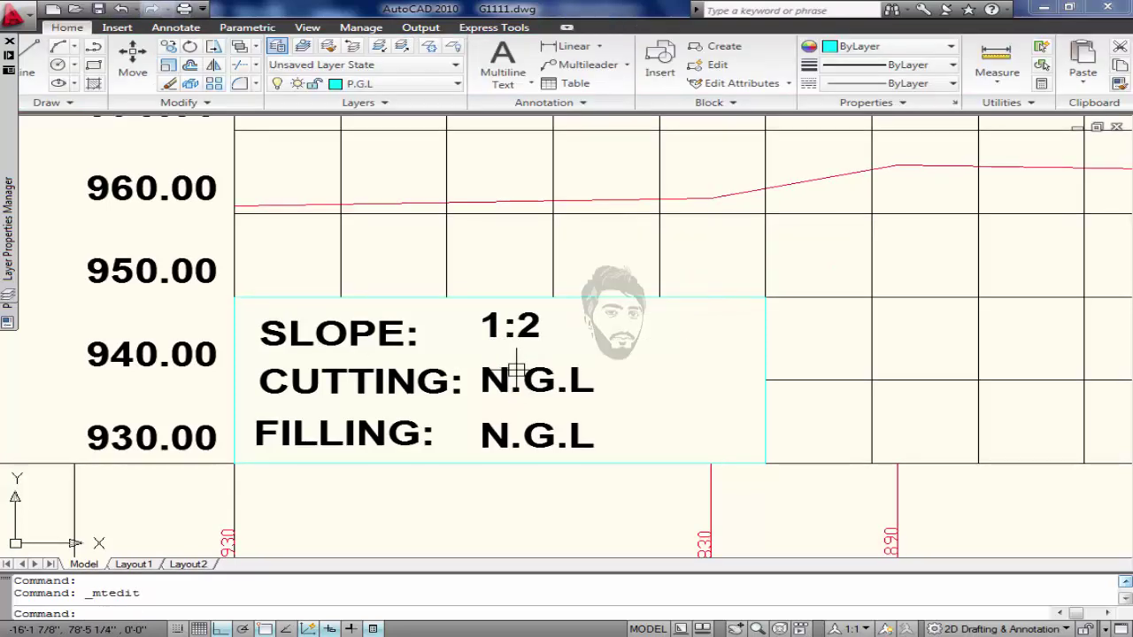
Change the CUTTING value to 35.61SQFT.
left_click(520, 379)
left_click(514, 378)
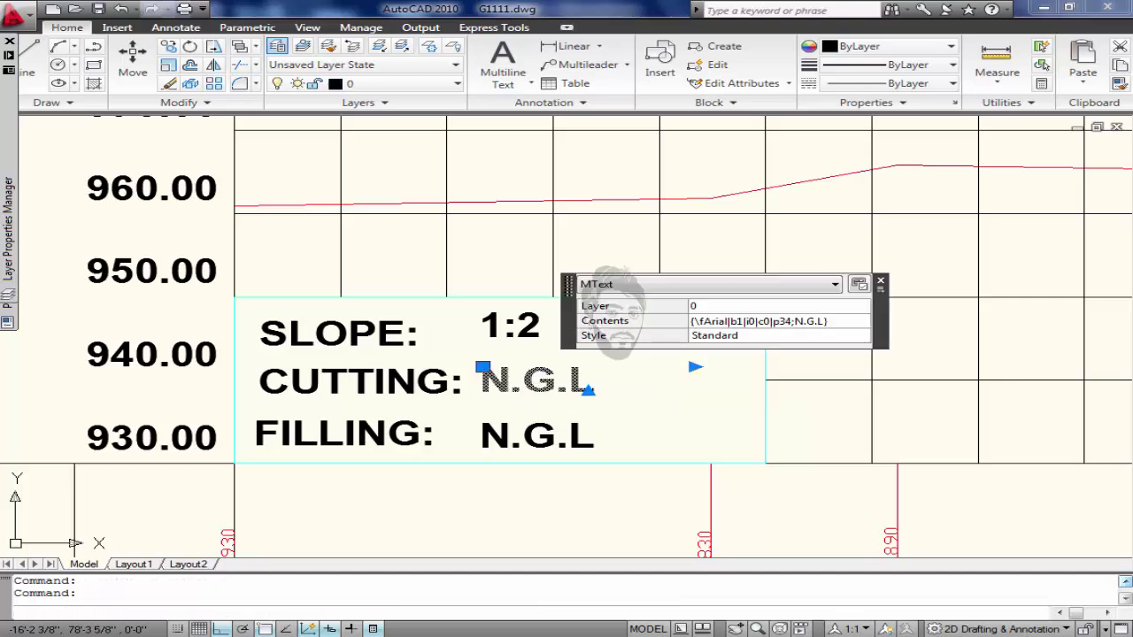
double_click(522, 381)
type("35.61SQFT")
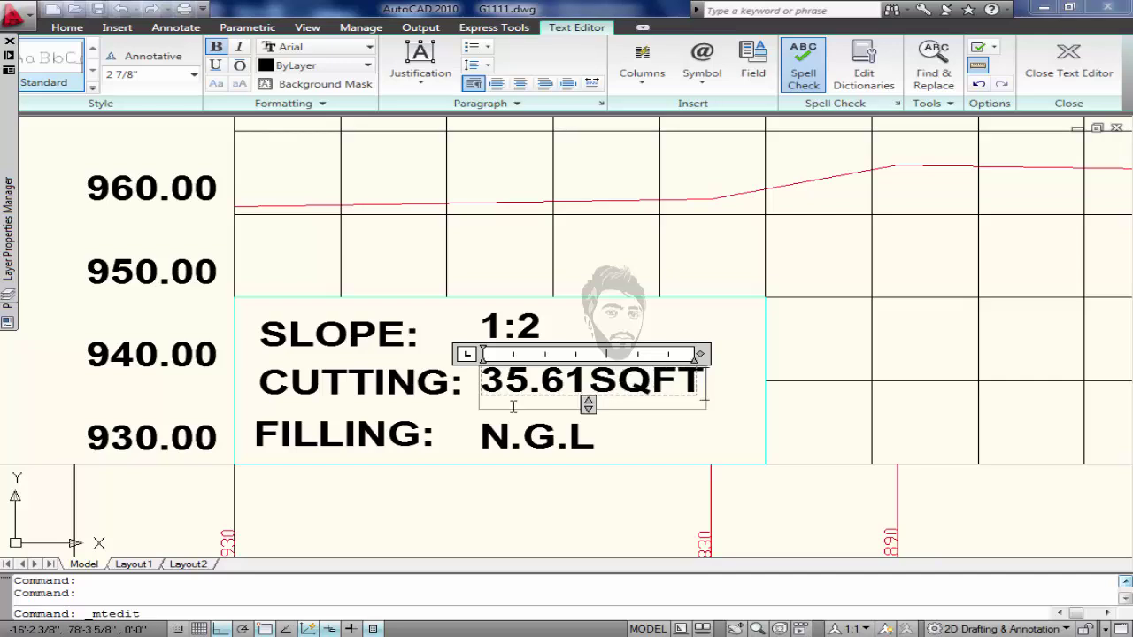
left_click(672, 444)
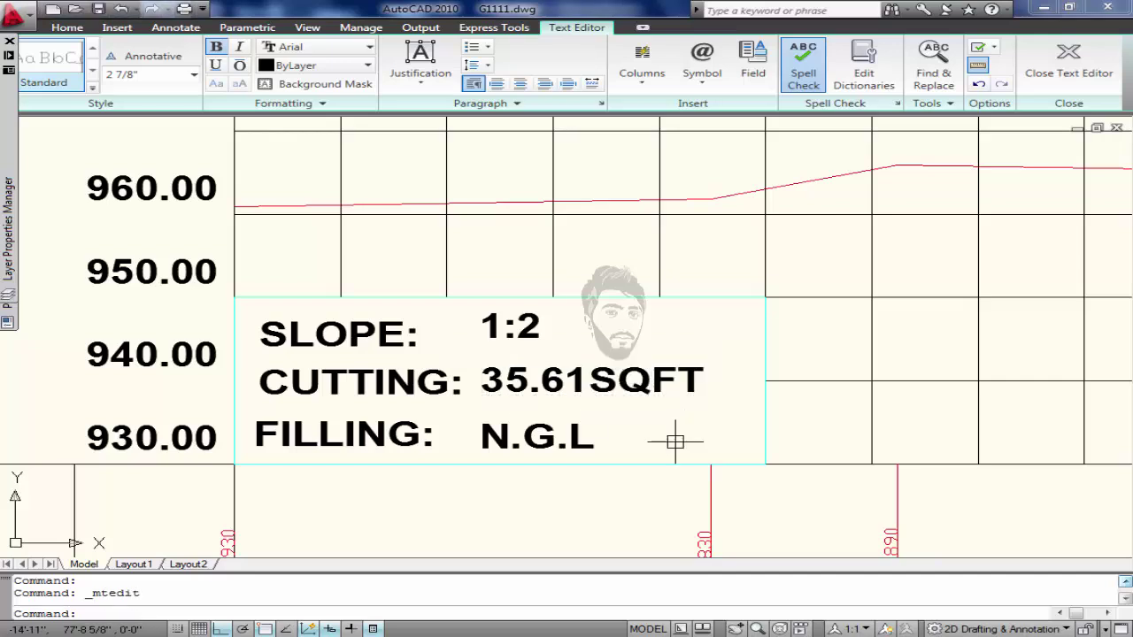
Replace the FILLING value text with 0.000SQFT.
left_click(673, 443)
double_click(581, 435)
left_click_drag(582, 435, 437, 430)
type("00")
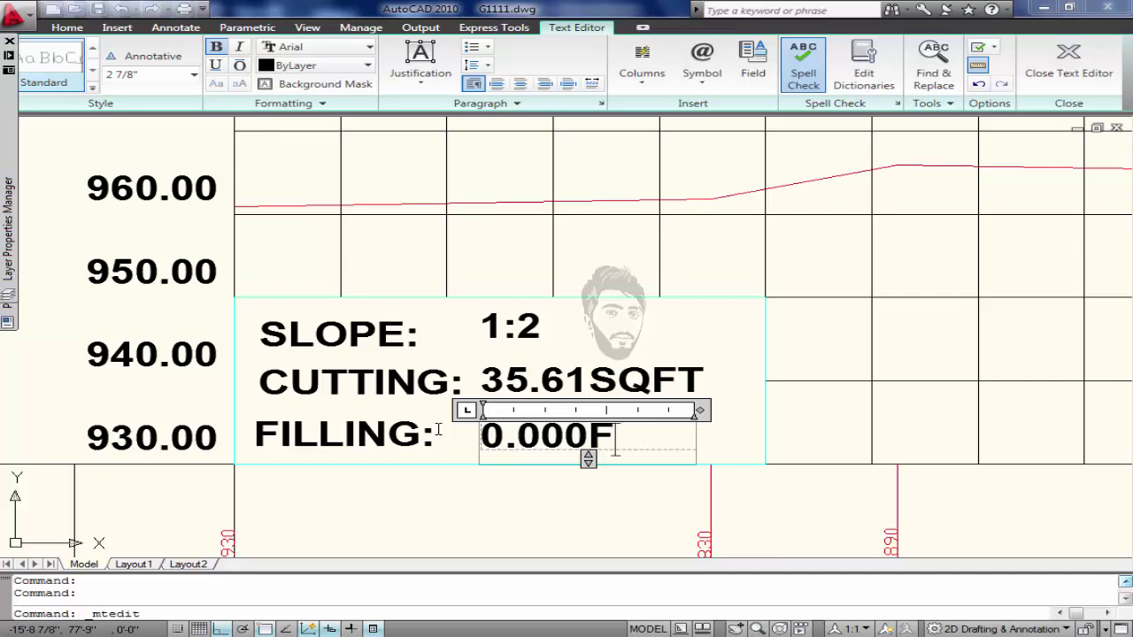
type("SQFT")
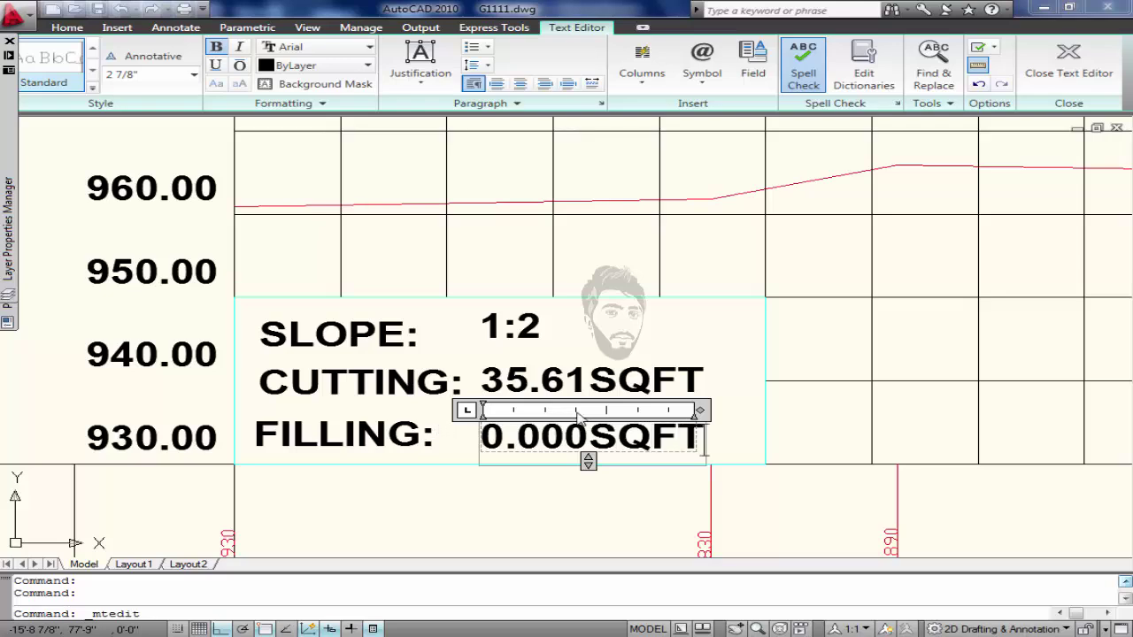
Commit the FILLING value 0.000SQFT, then zoom and pan to show the whole profile table.
left_click(635, 379)
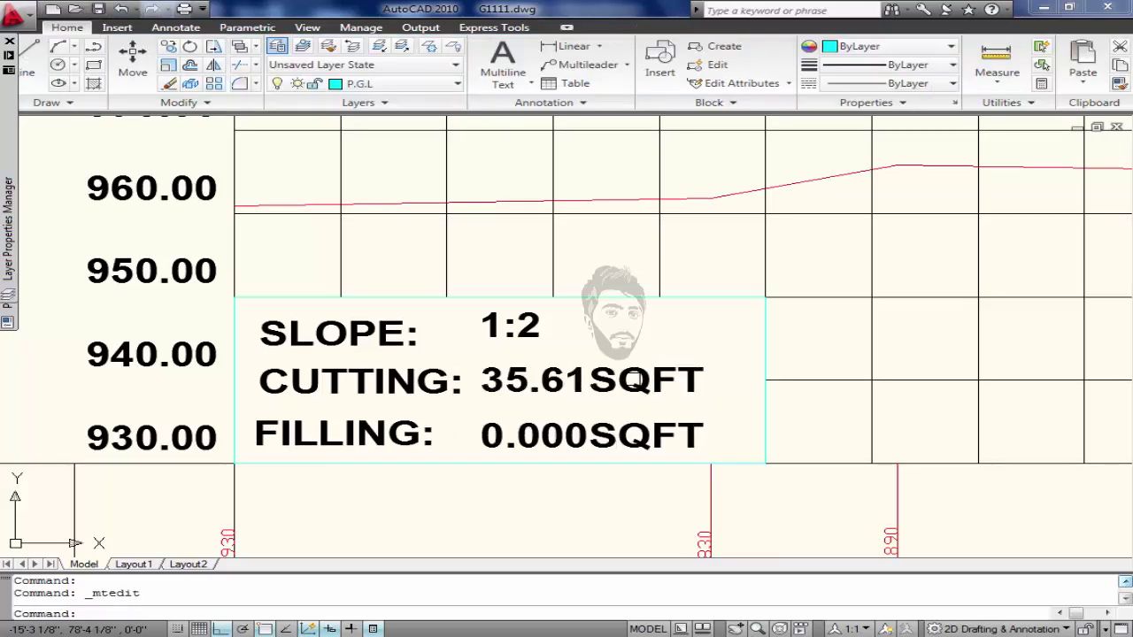
scroll(627, 409, "down", 5)
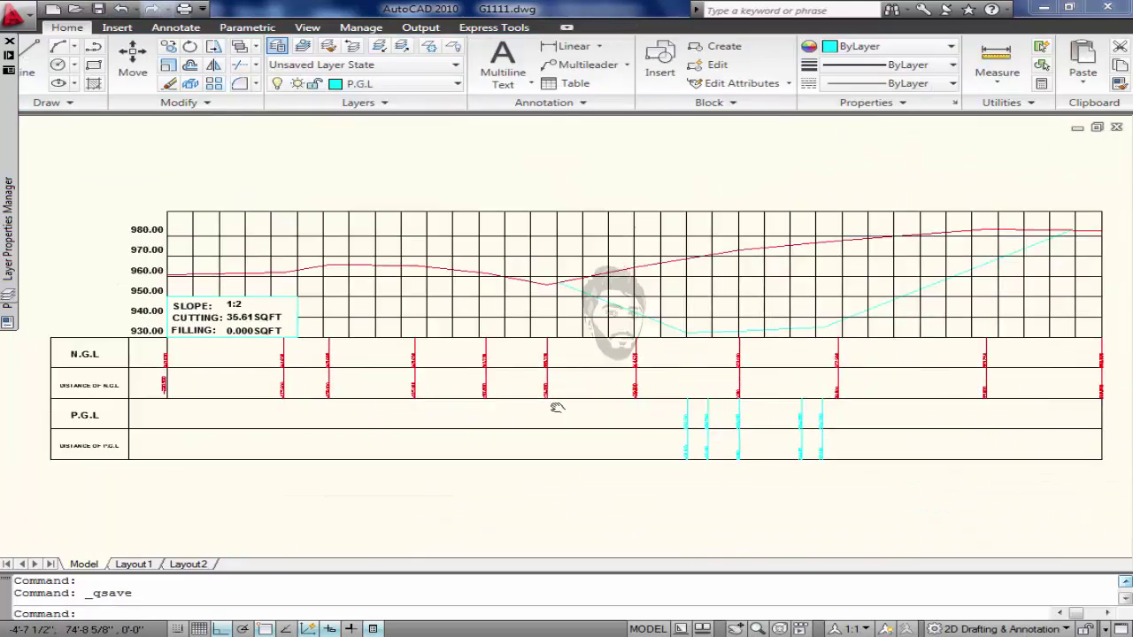
scroll(629, 417, "down", 3)
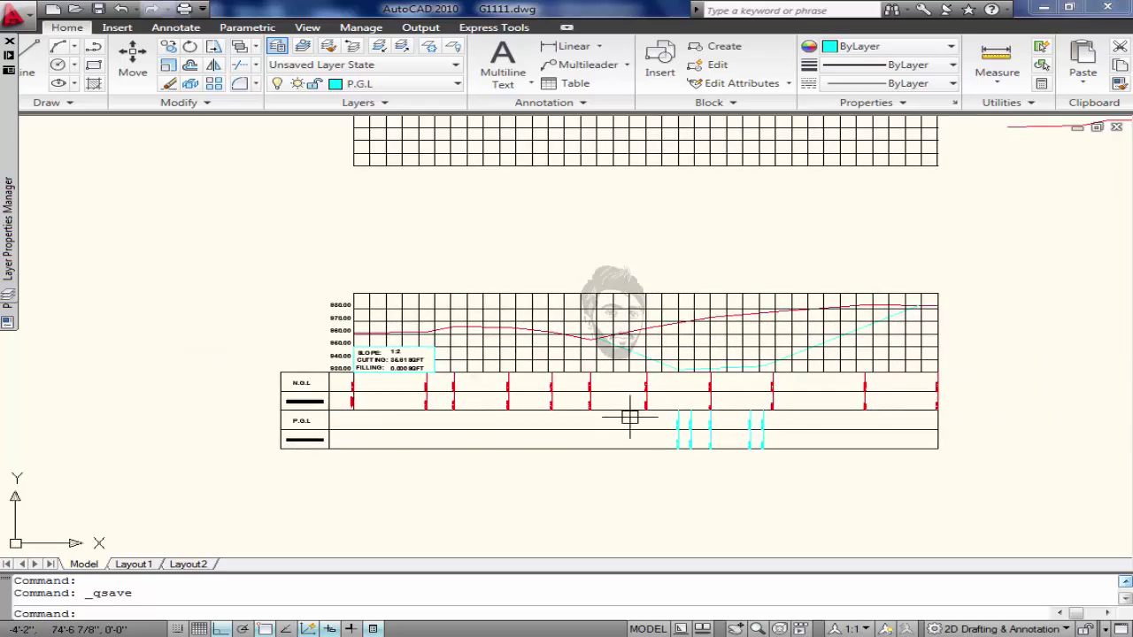
scroll(767, 338, "up", 3)
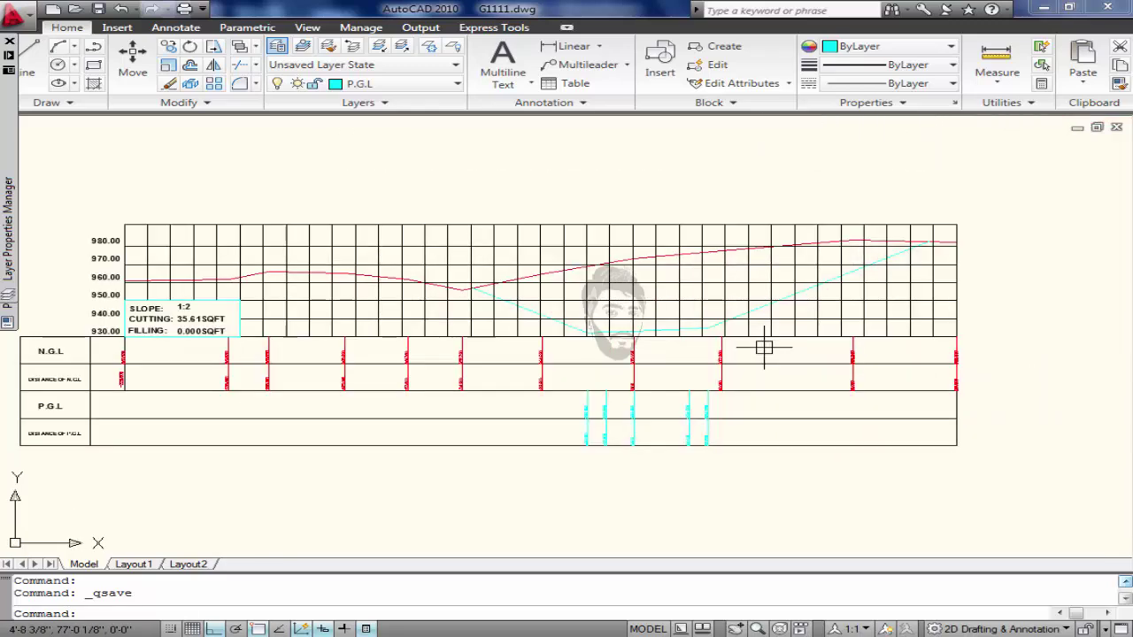
middle_click_drag(652, 347, 671, 341)
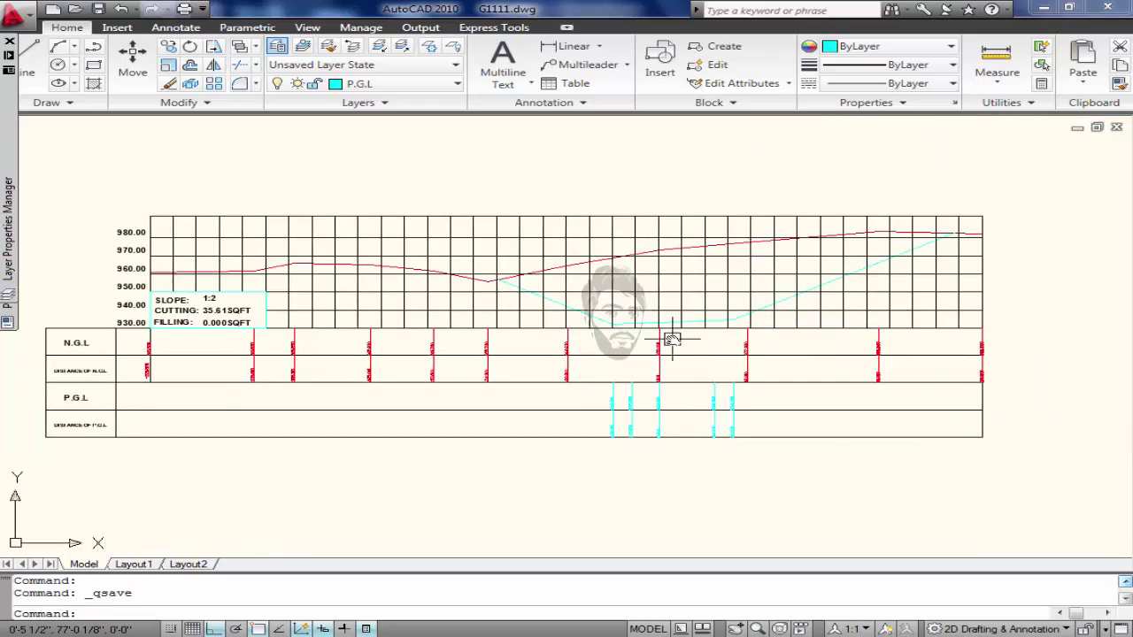